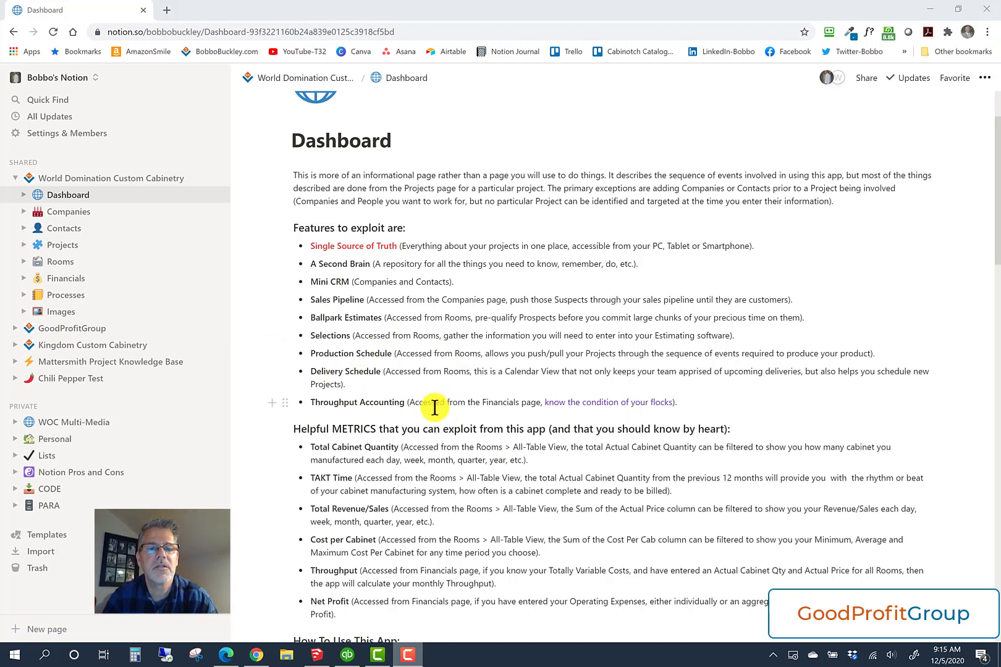
# Examine the Dashboard's features, helpful metrics and the numbered topics under "How To Use This App"
pyautogui.scroll(-3, 442, 408)
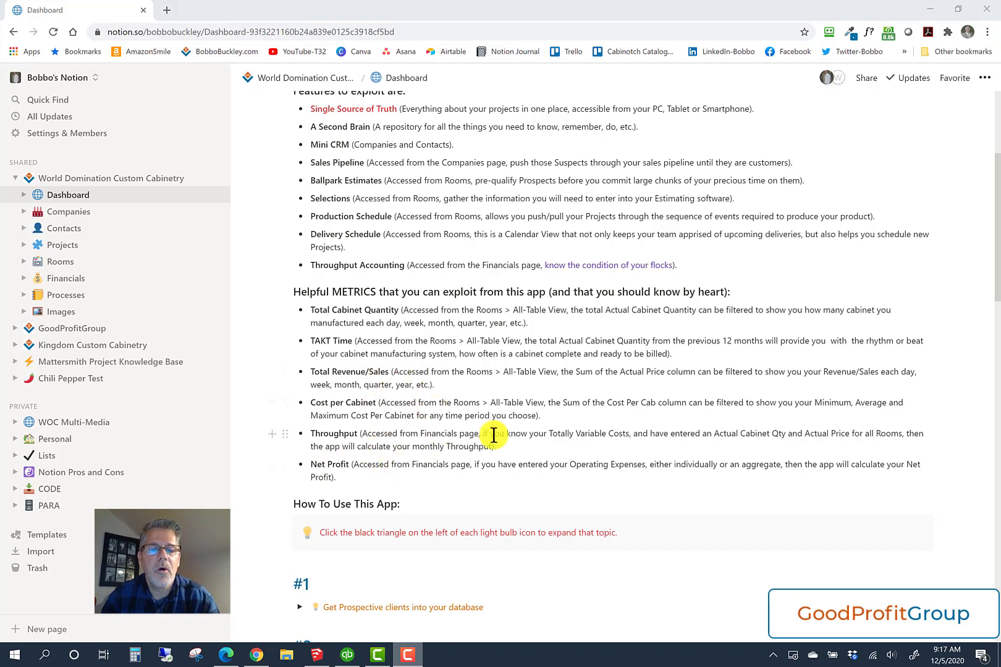
pyautogui.scroll(-3, 494, 438)
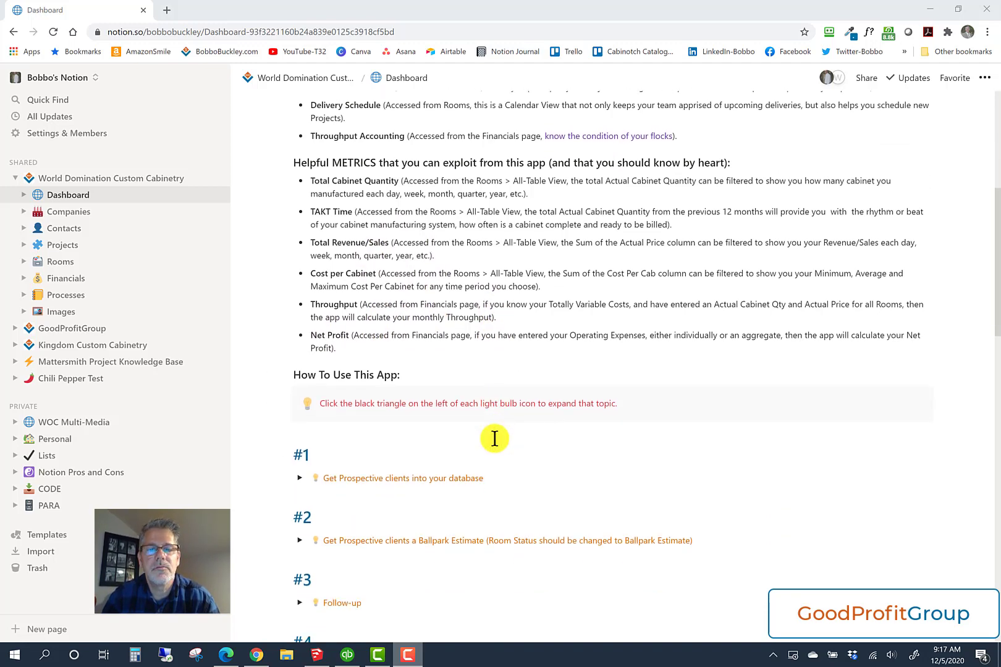
pyautogui.scroll(-1, 494, 439)
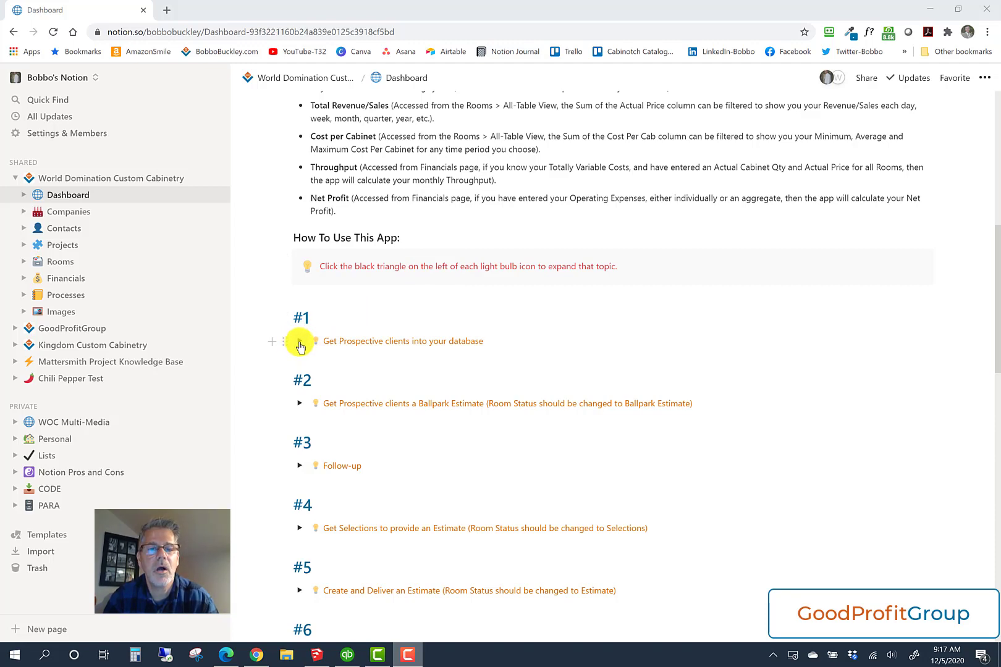
pyautogui.scroll(-8, 353, 365)
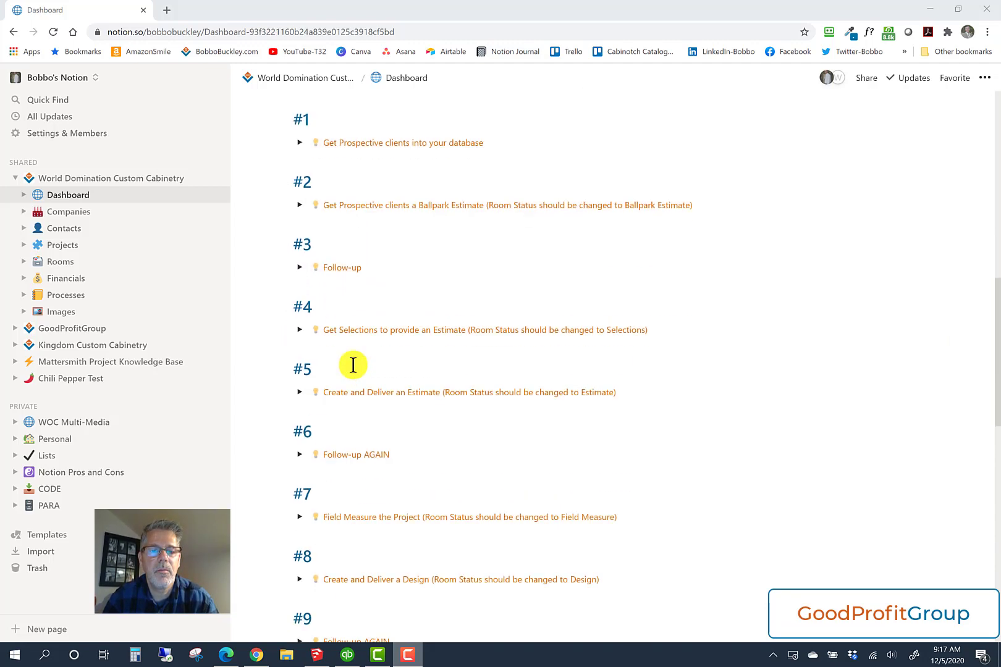
pyautogui.scroll(-7, 353, 364)
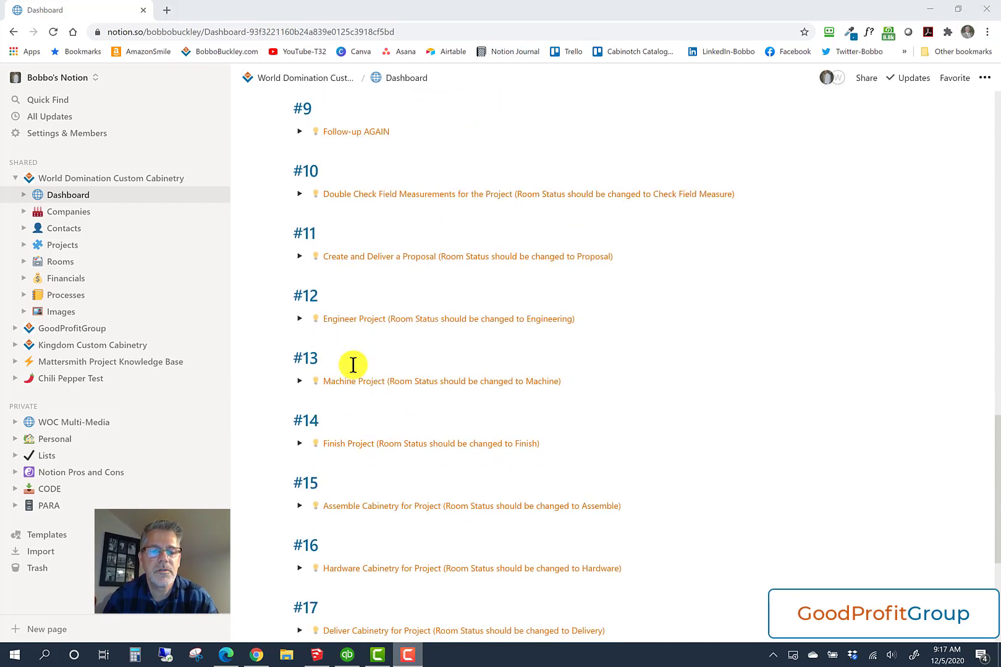
pyautogui.scroll(13, 352, 365)
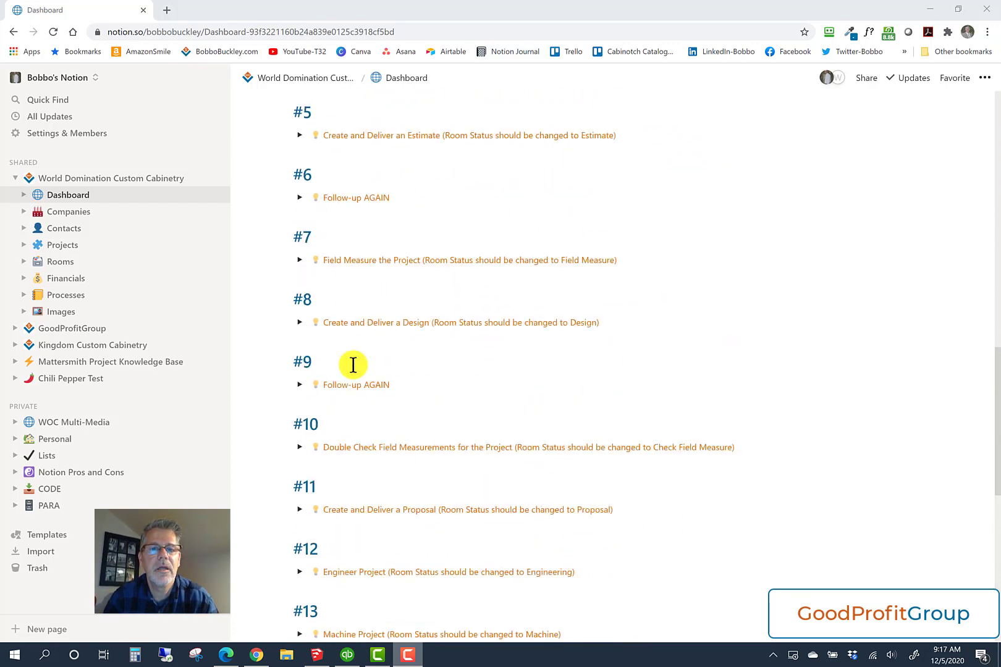
pyautogui.scroll(2, 353, 364)
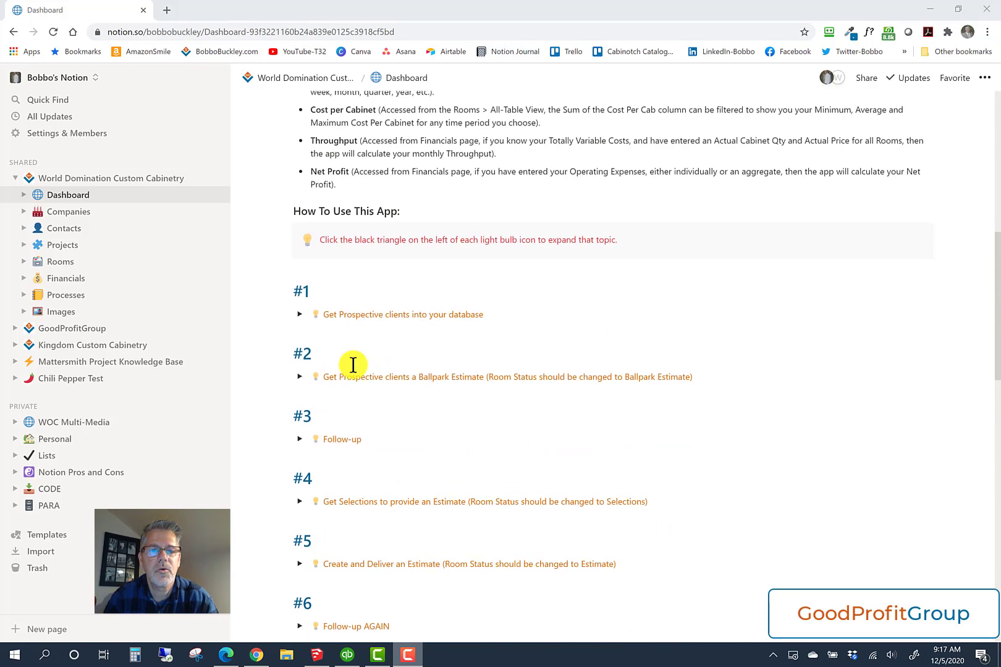
pyautogui.scroll(-2, 351, 364)
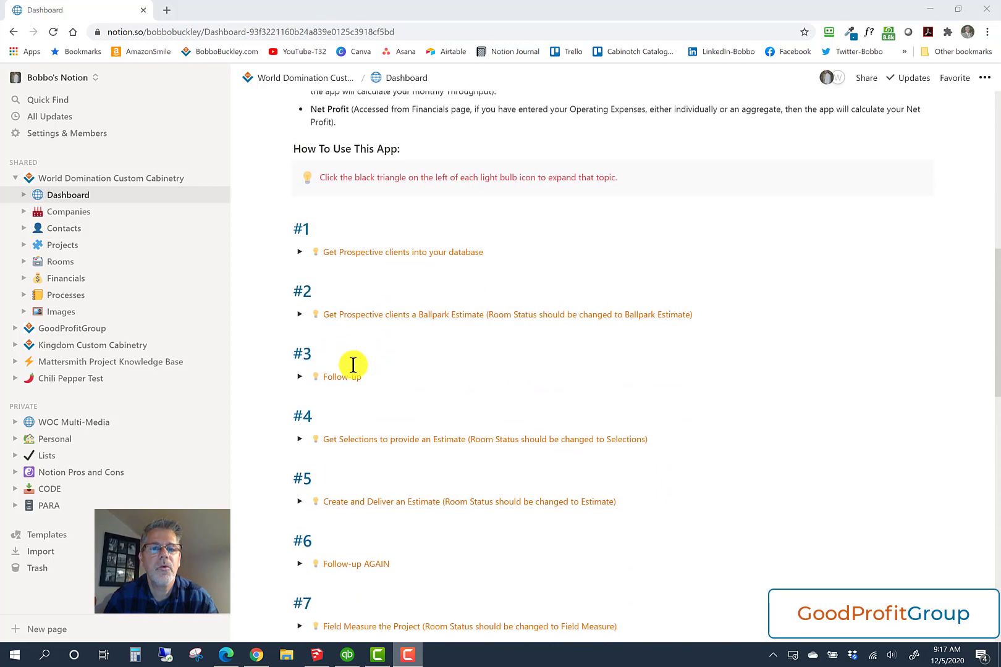
# Expand topic #1, "Get Prospective clients into your database", and examine its instructions and Sales Pipeline board
pyautogui.click(299, 253)
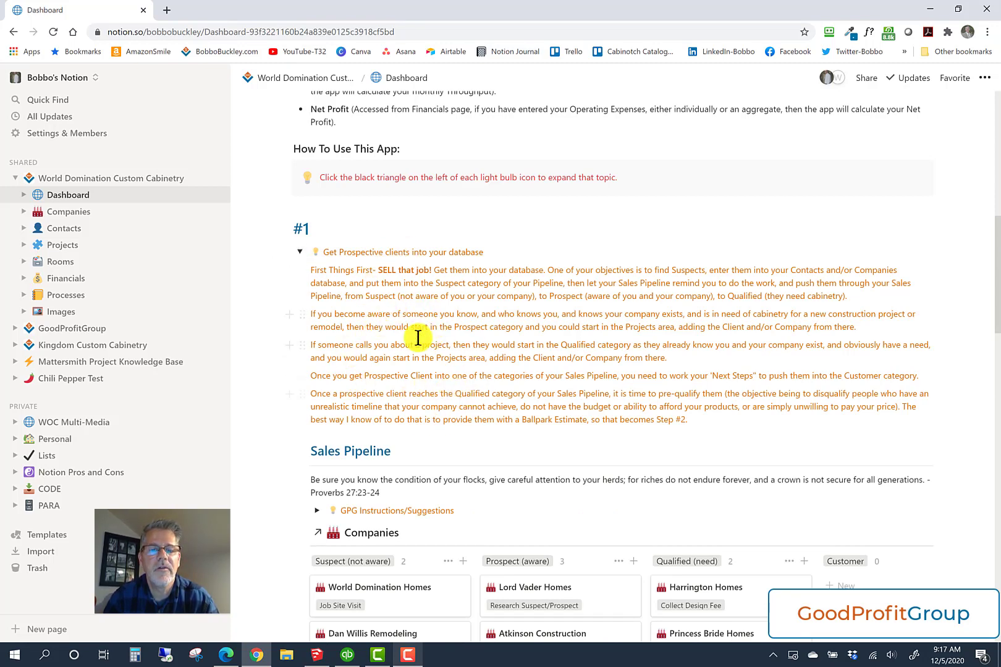
pyautogui.scroll(-1, 453, 393)
pyautogui.scroll(-2, 452, 393)
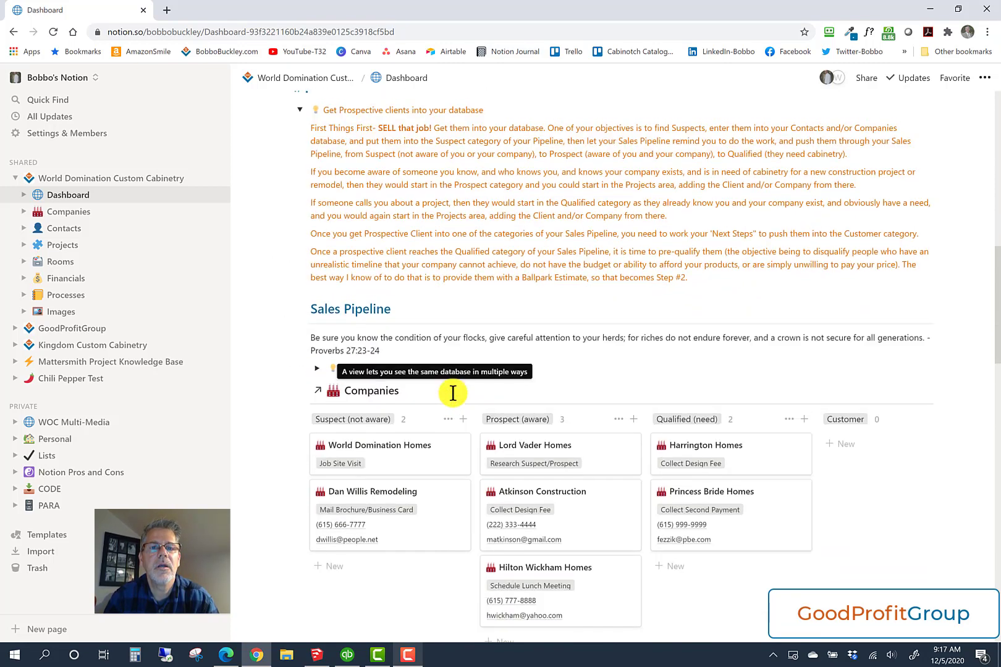
pyautogui.scroll(1, 451, 393)
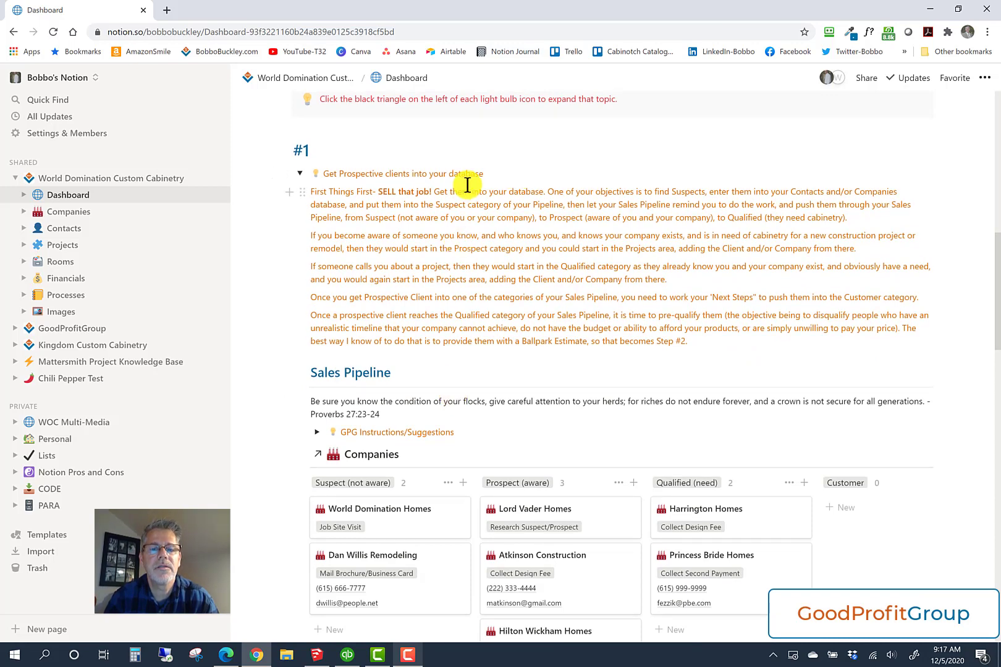
pyautogui.scroll(-3, 467, 390)
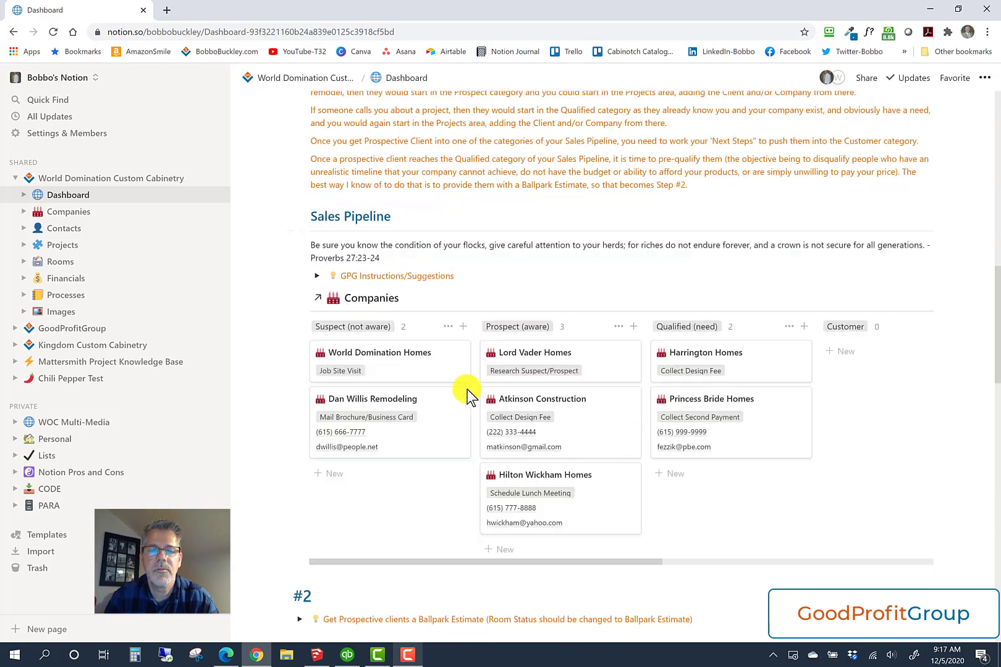
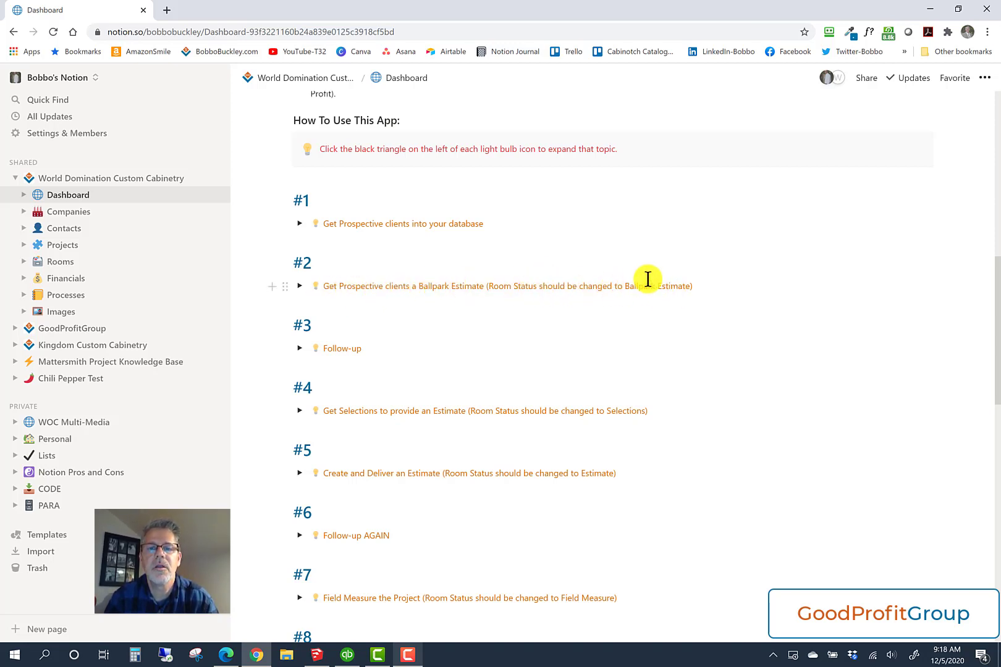
# Expand topic #2 on Ballpark Estimates, review its instructions and example image, and collapse it again
pyautogui.click(298, 288)
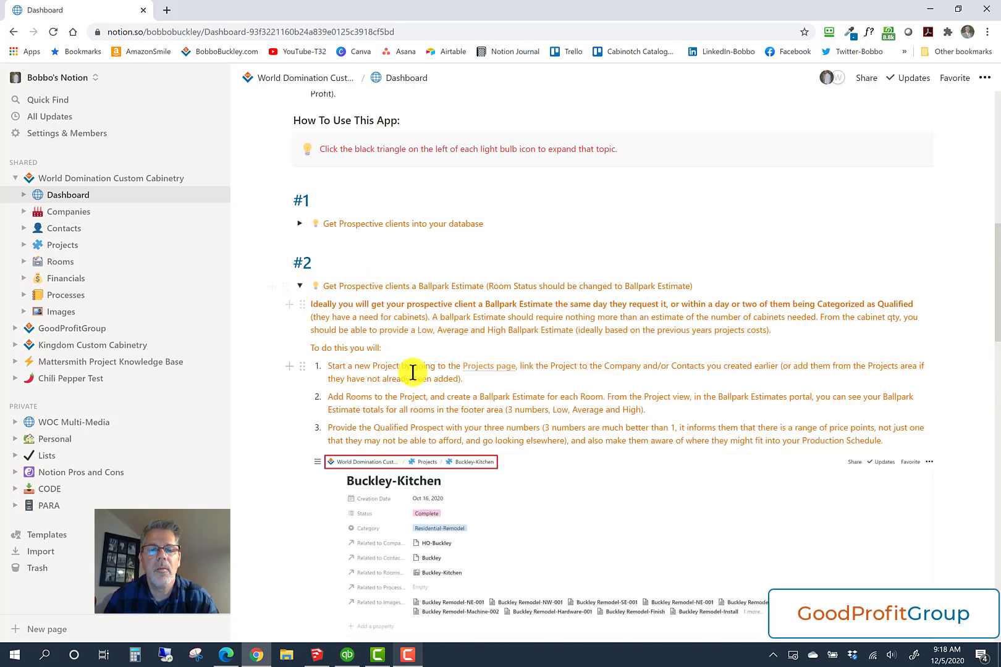
pyautogui.scroll(-4, 412, 372)
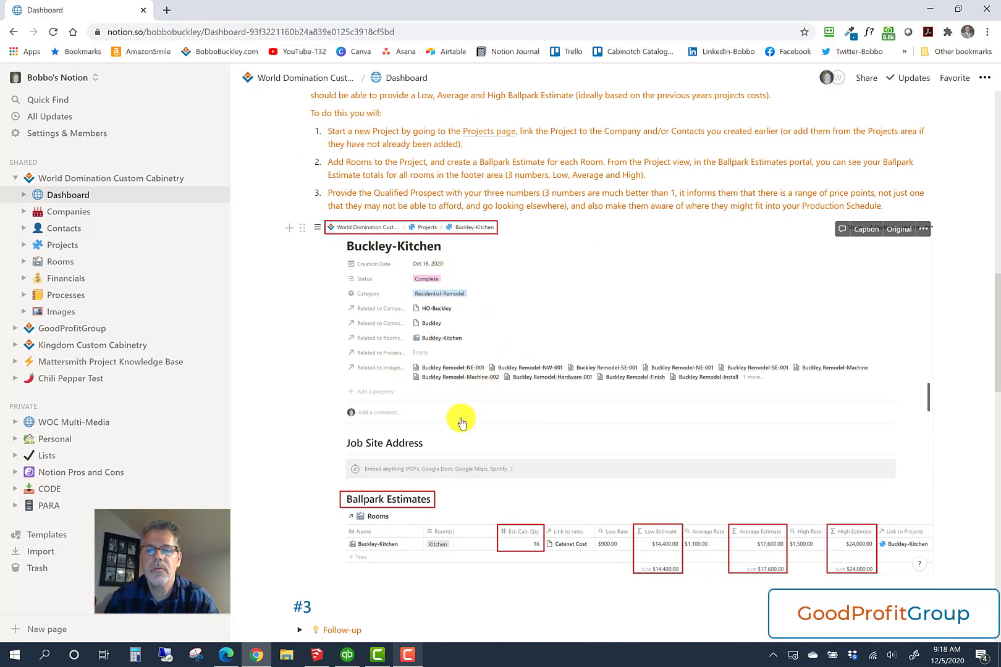
pyautogui.scroll(-2, 460, 418)
pyautogui.scroll(6, 496, 415)
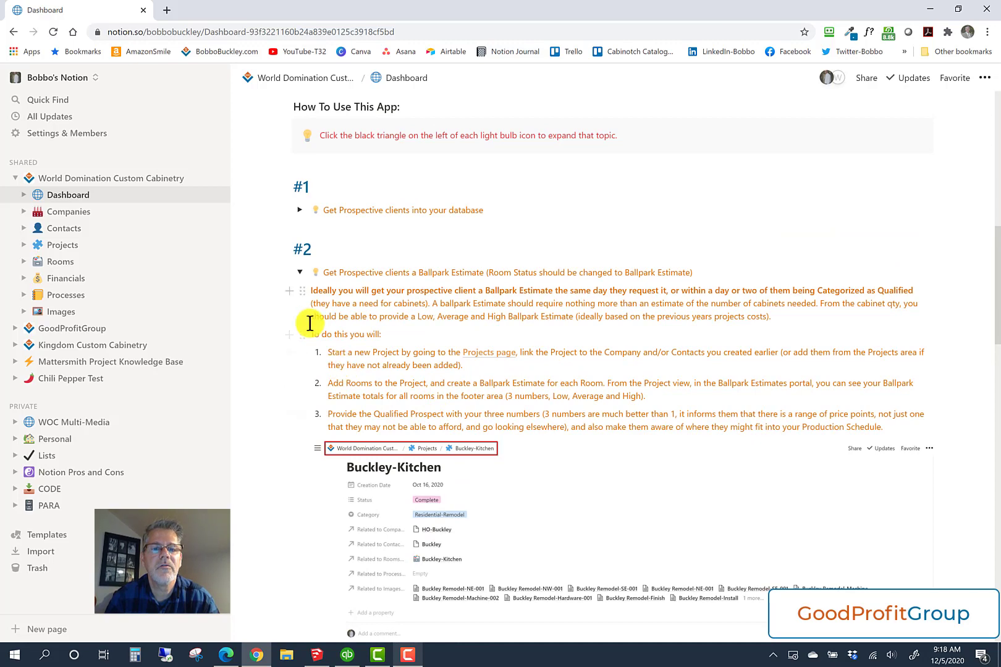
pyautogui.click(300, 273)
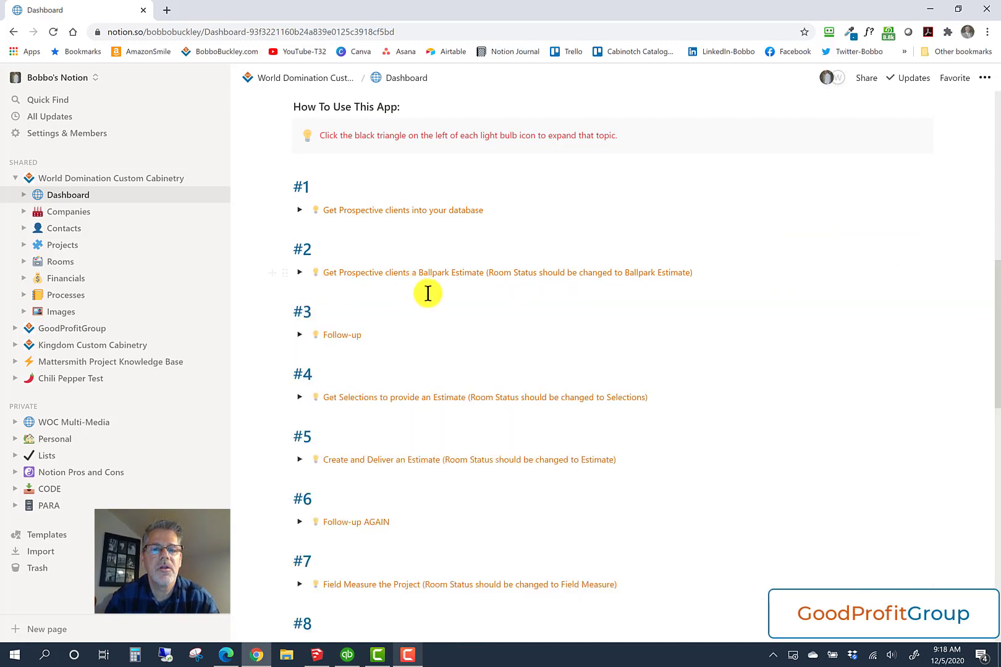
# Skim the remaining Dashboard topics and open the Companies page of World Domination Custom Cabinetry
pyautogui.scroll(-2, 428, 293)
pyautogui.scroll(-3, 427, 293)
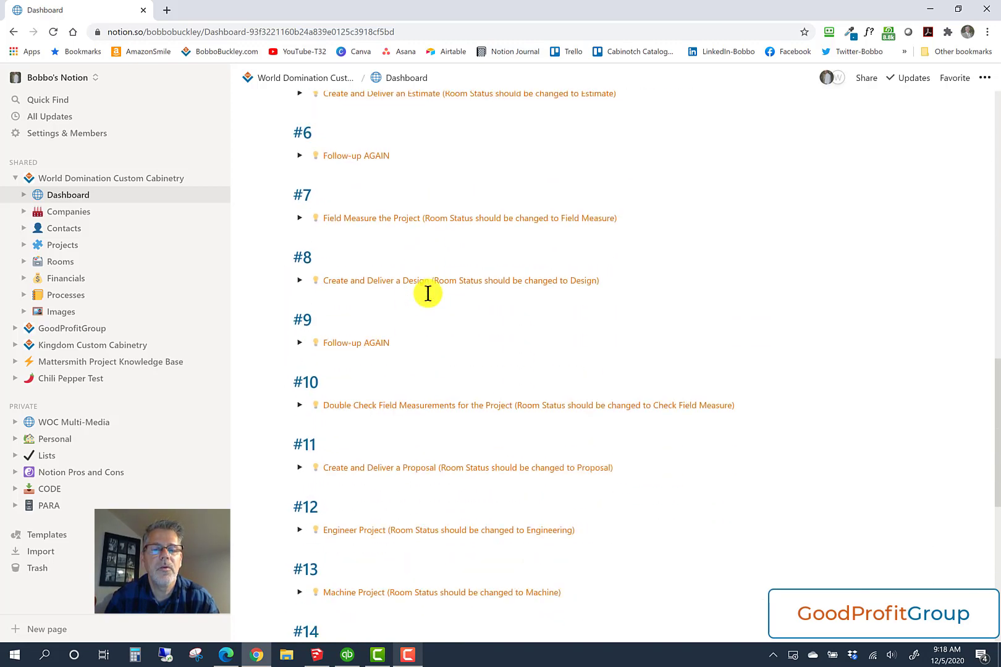
pyautogui.scroll(9, 427, 293)
pyautogui.scroll(7, 428, 293)
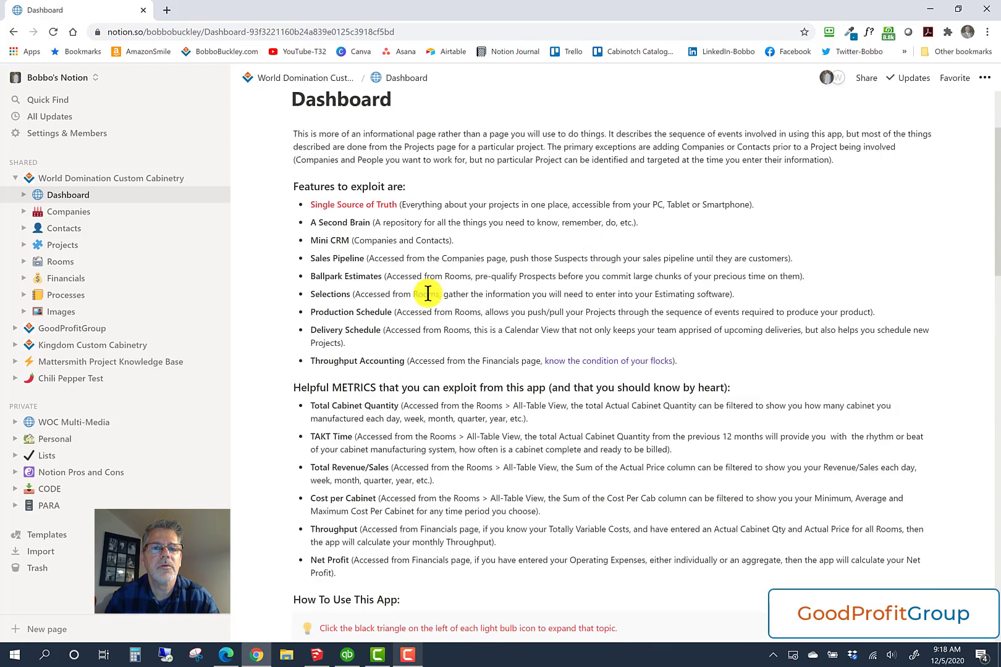
pyautogui.scroll(1, 428, 293)
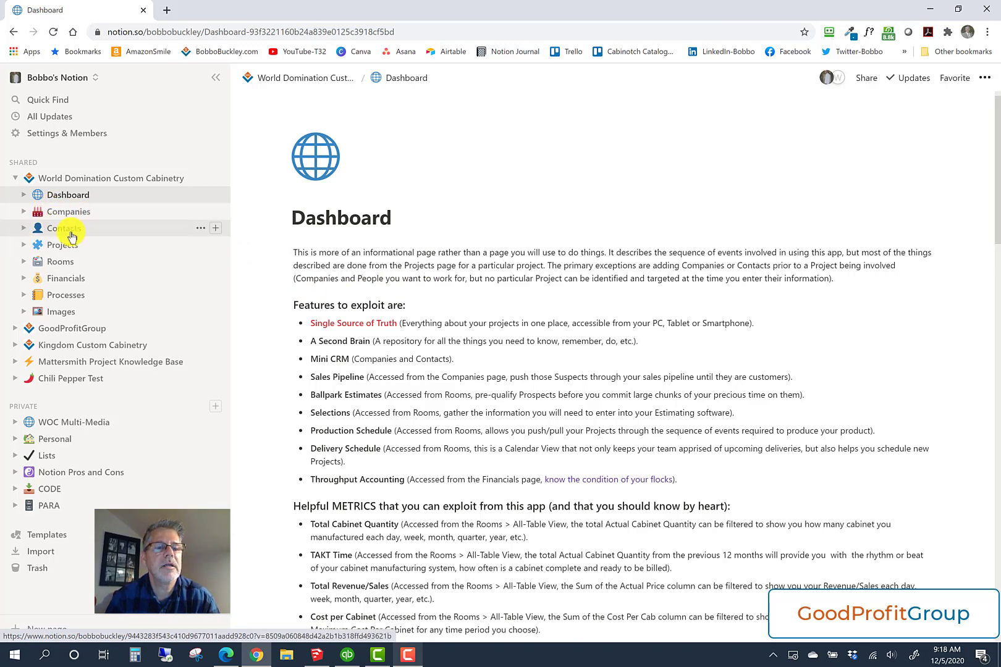
pyautogui.click(46, 215)
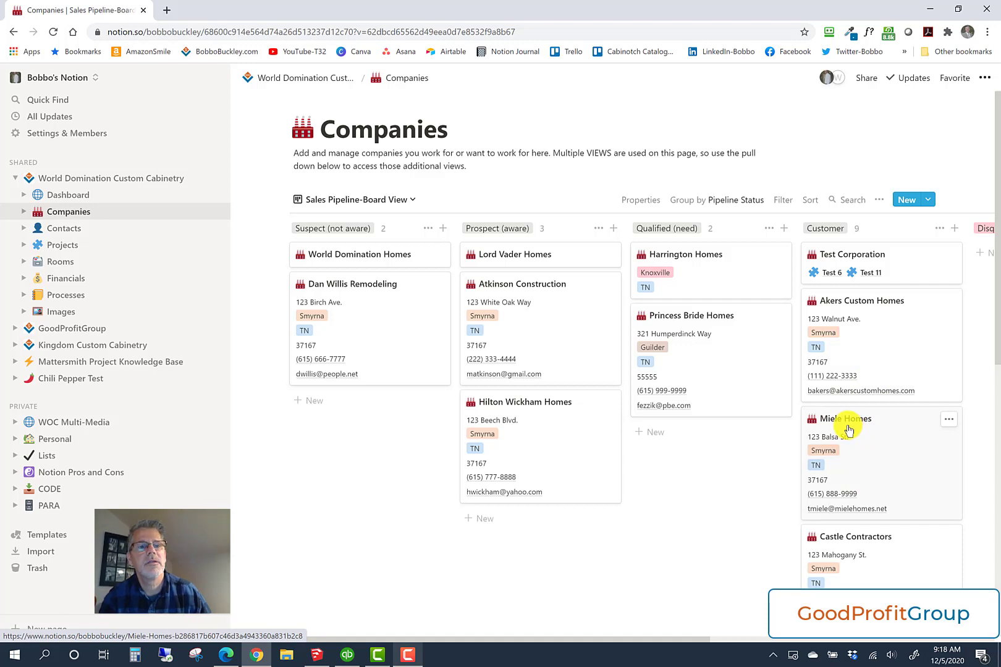
# Show the companies in the All-Table View and return to the Sales Pipeline-Board View
pyautogui.click(413, 201)
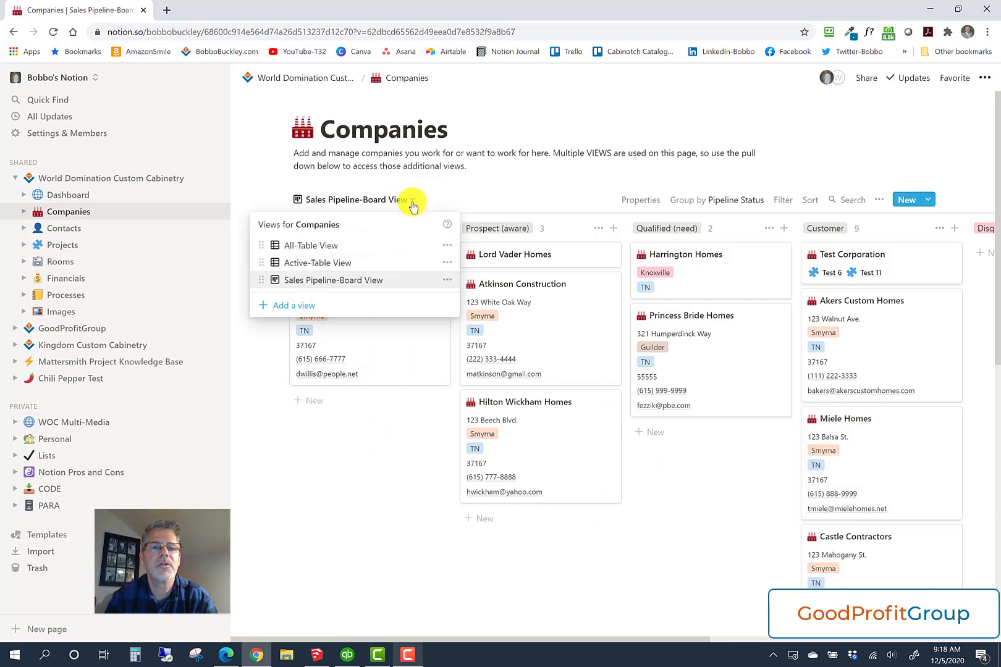
pyautogui.click(344, 246)
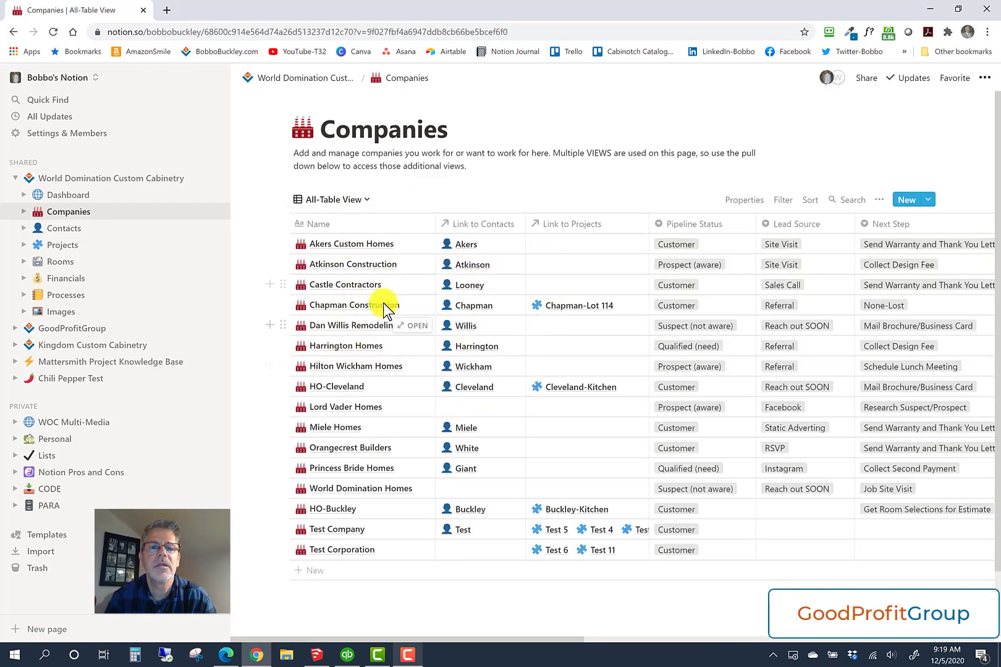
pyautogui.click(365, 200)
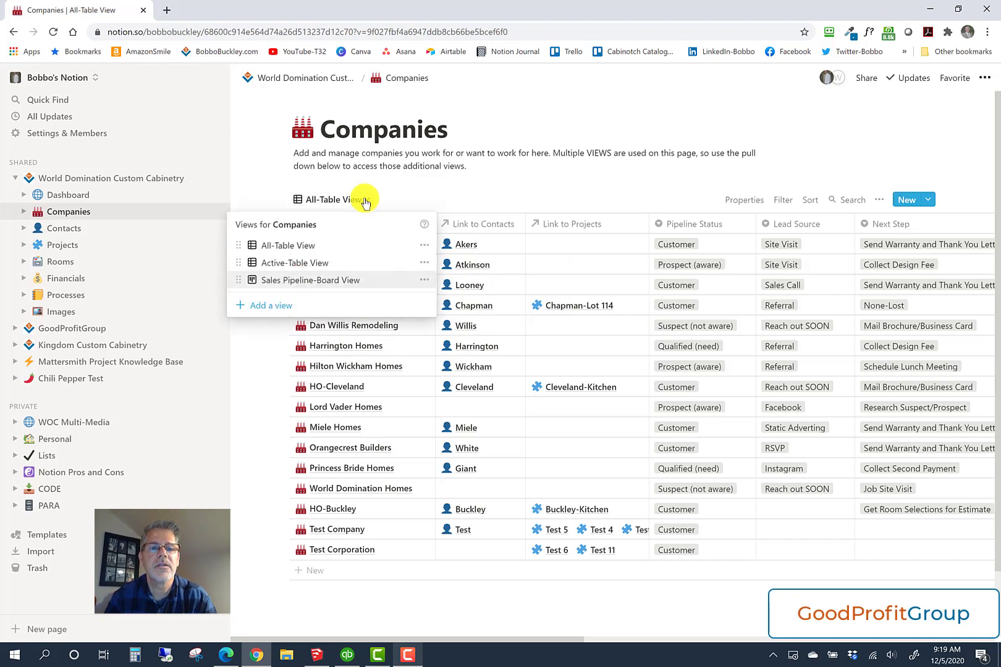
pyautogui.click(333, 281)
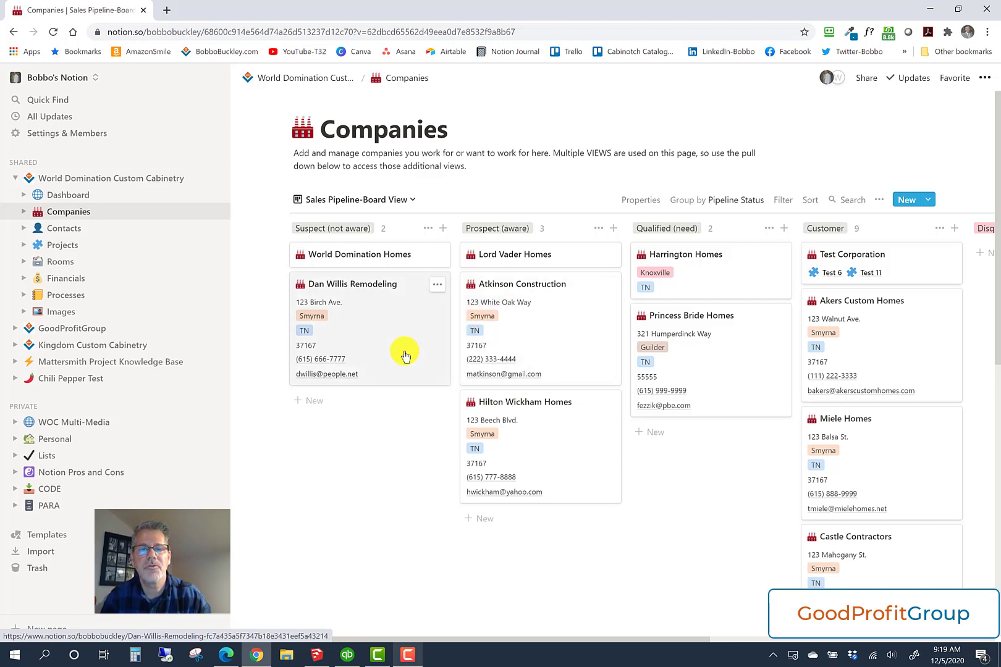
# Move the remodeling company's card to Prospect (aware), and reset its Pipeline Status to Suspect (not aware) in its record
pyautogui.moveTo(404, 356); pyautogui.dragTo(559, 552)
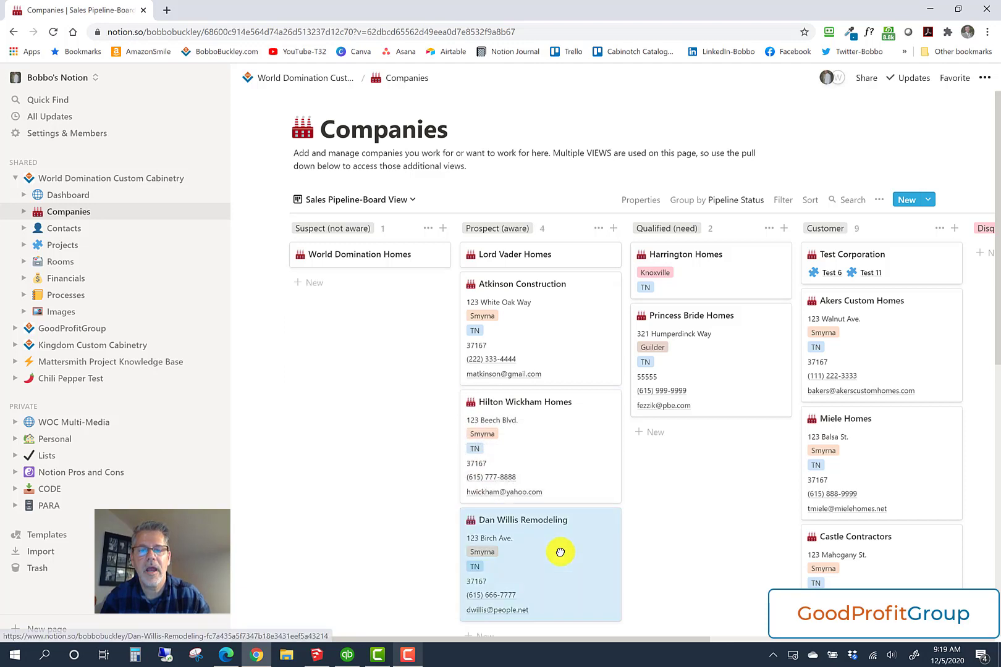
pyautogui.click(522, 556)
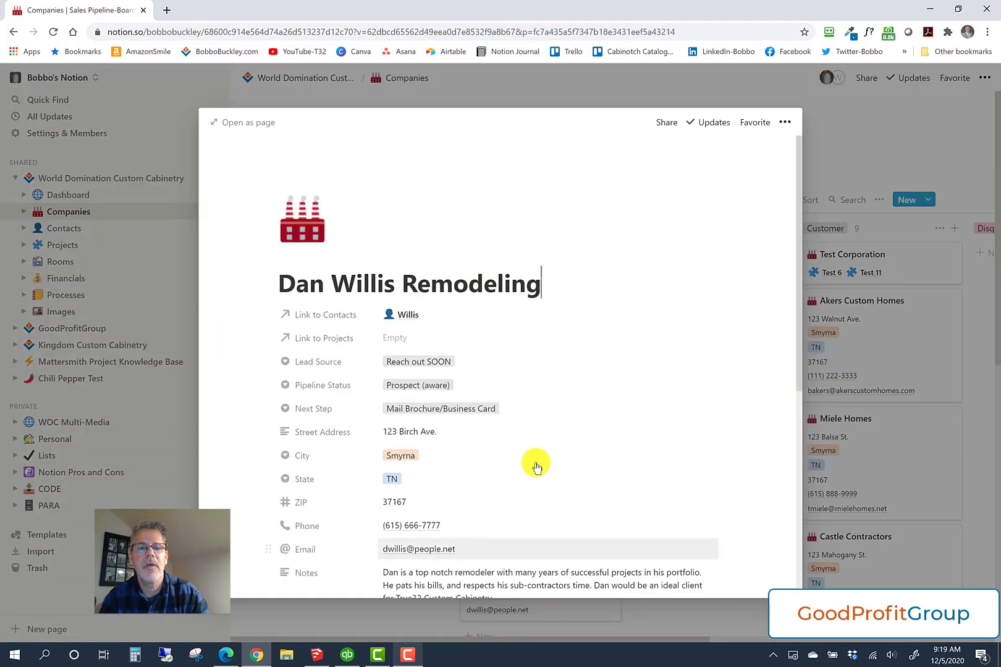
pyautogui.click(447, 388)
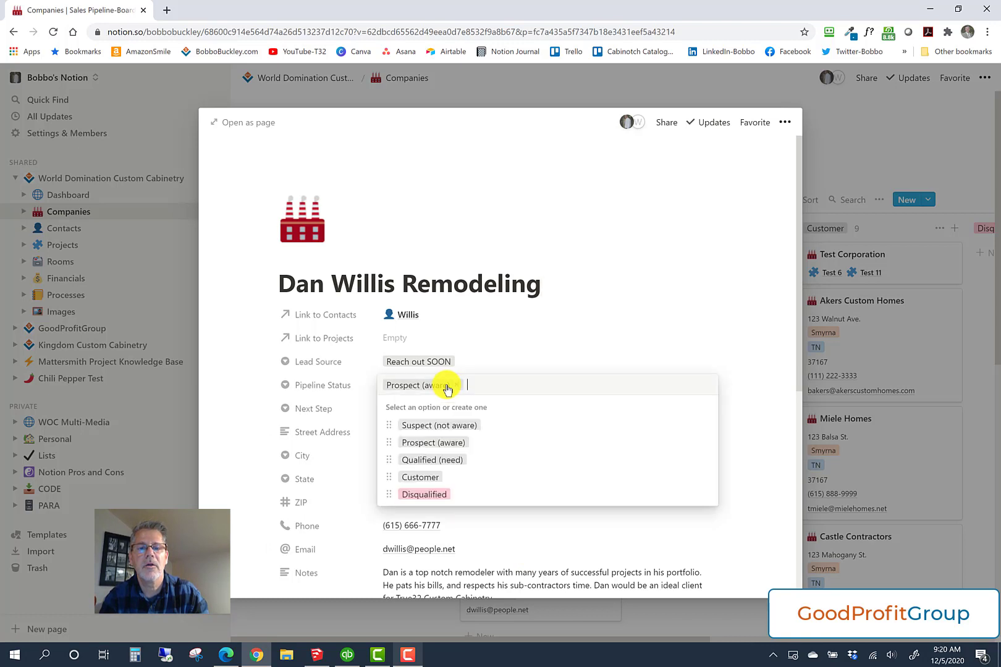
pyautogui.click(440, 425)
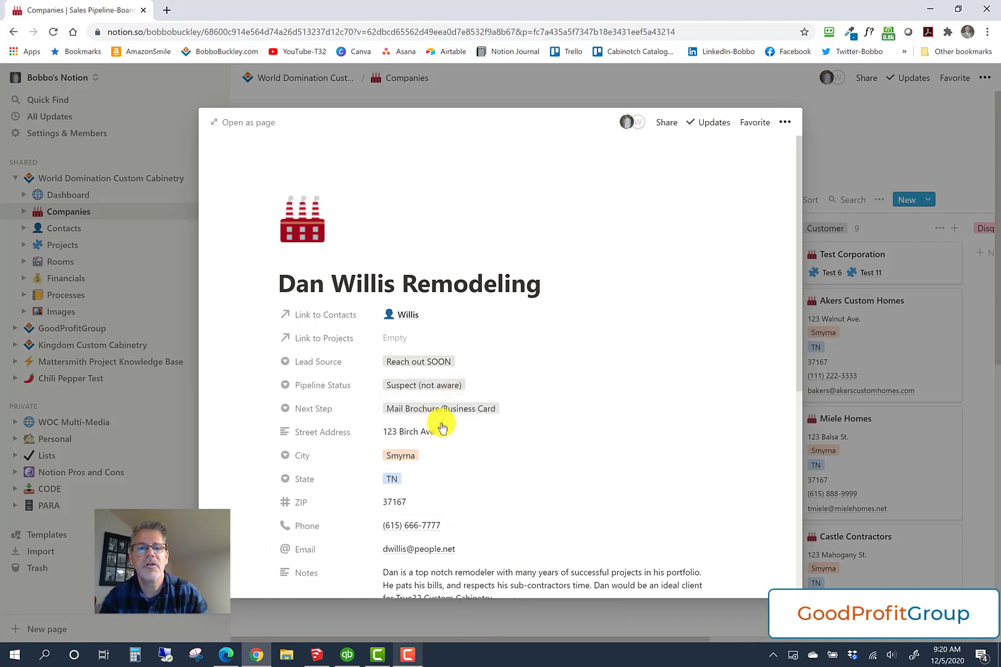
pyautogui.click(513, 94)
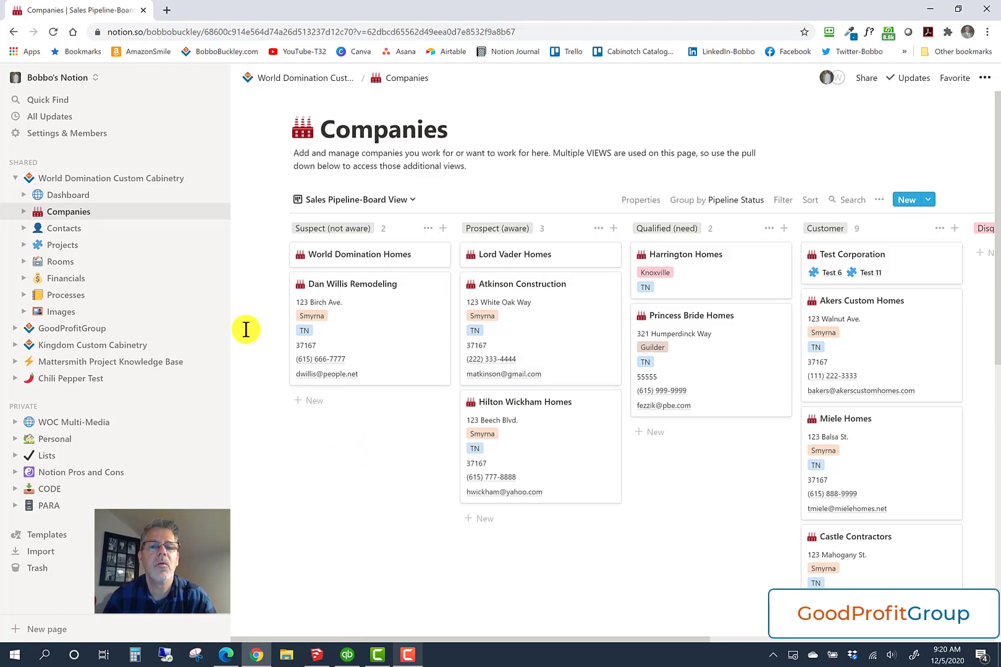
# Open the Contacts page and review the full contact table with its types, linked projects and related companies
pyautogui.click(66, 229)
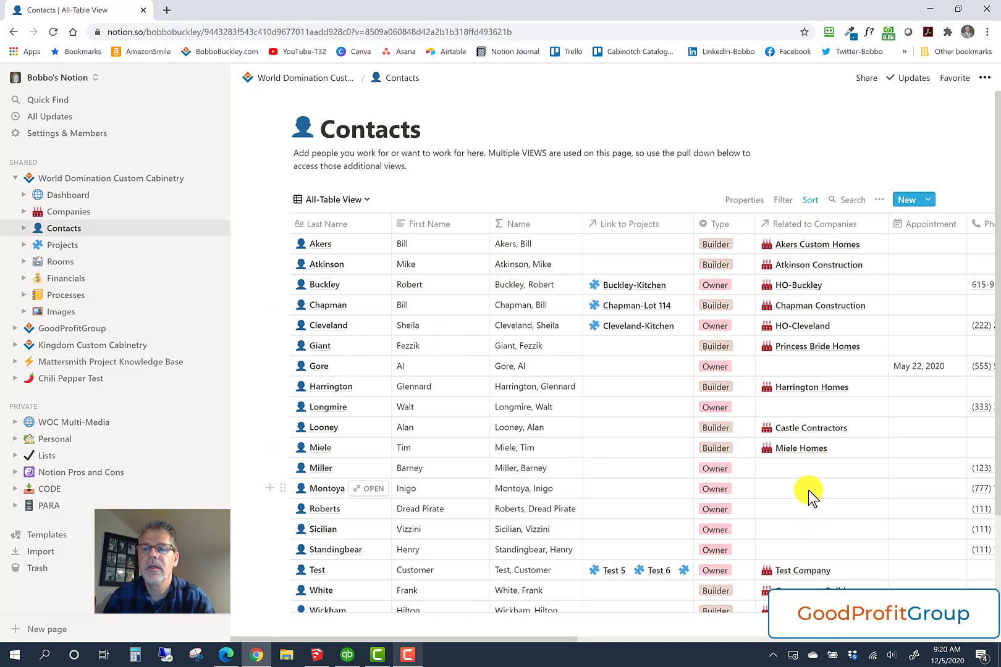
pyautogui.scroll(-3, 807, 490)
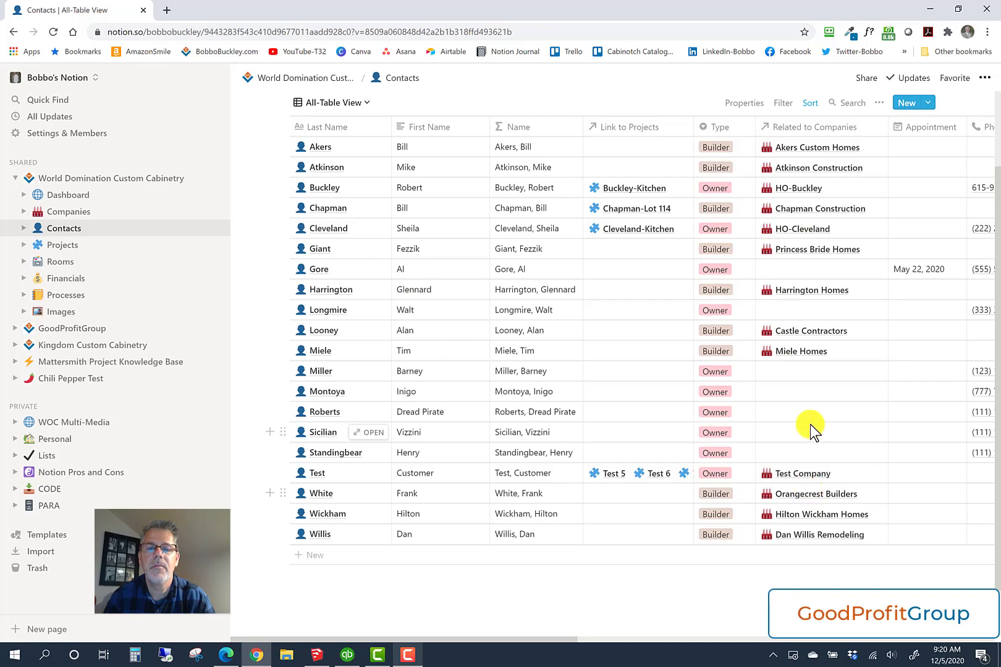
pyautogui.scroll(3, 810, 405)
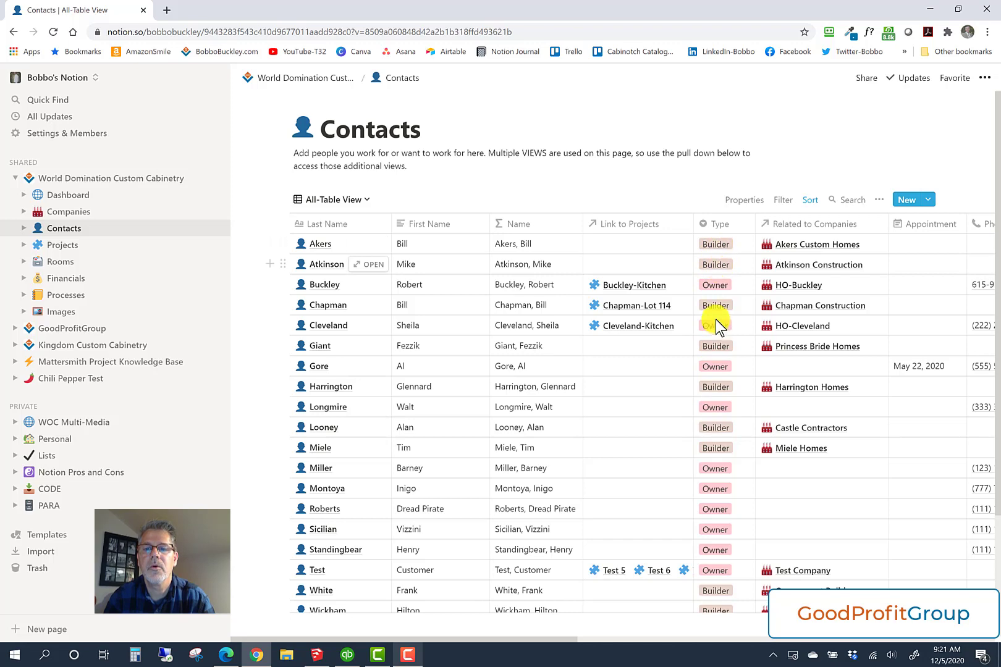
pyautogui.scroll(-3, 777, 525)
pyautogui.scroll(3, 777, 525)
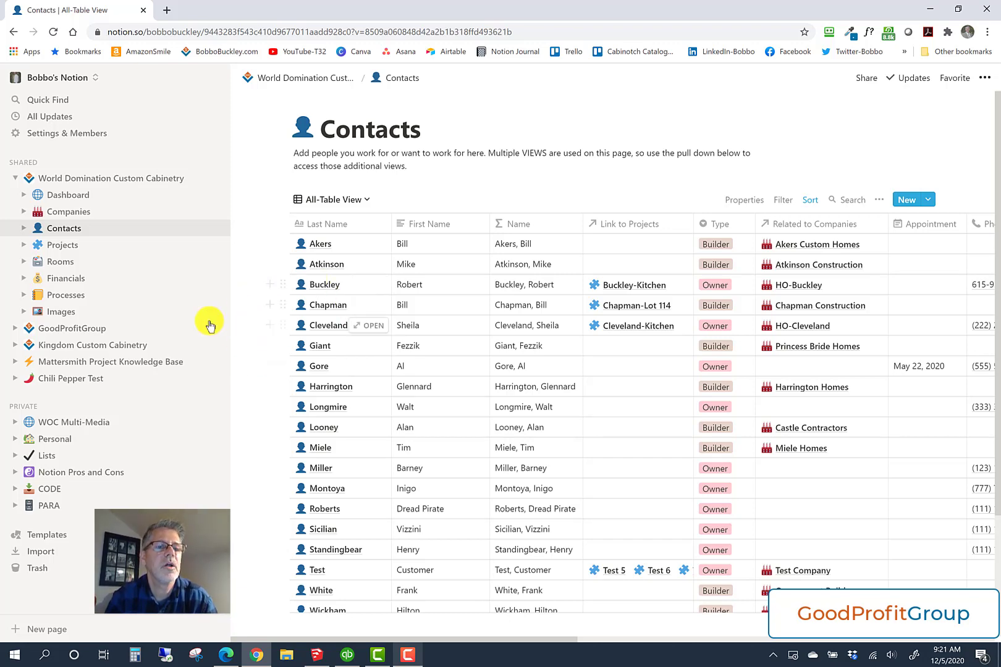
# Open the Projects page of World Domination Custom Cabinetry
pyautogui.click(54, 247)
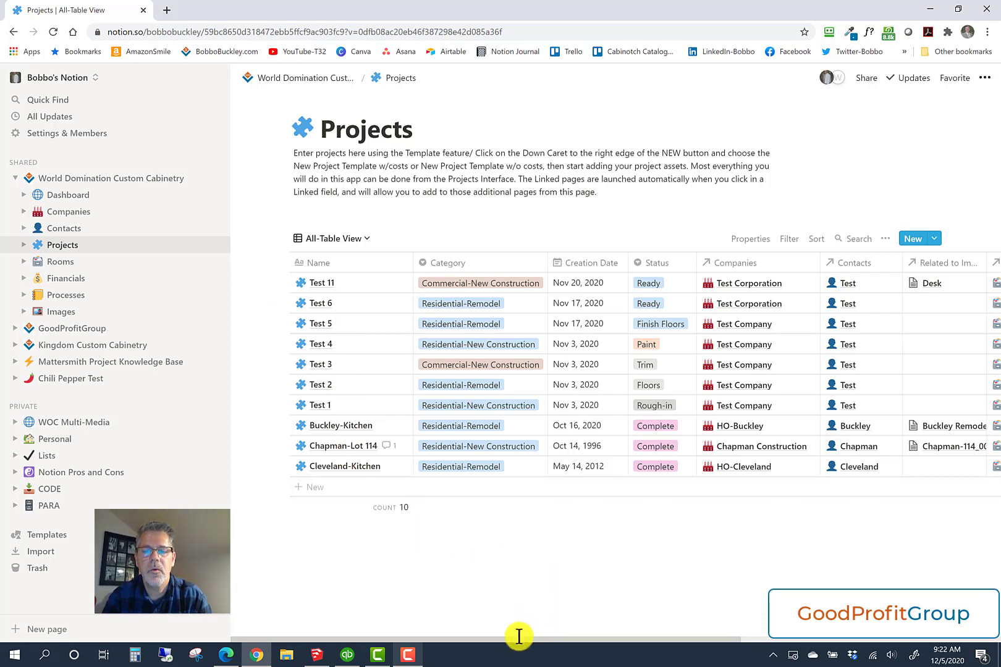
# Review the remaining columns of the Projects table through Total Cab Qty., and open the Rooms page of World Domination Custom Cabinetry
pyautogui.moveTo(518, 638); pyautogui.dragTo(885, 638)
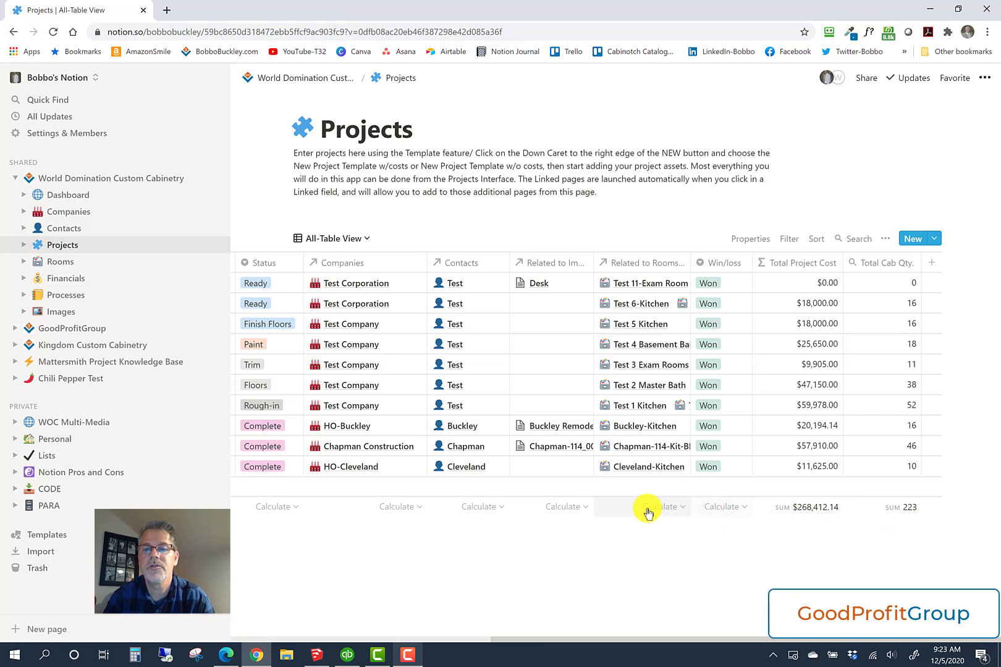
pyautogui.click(51, 269)
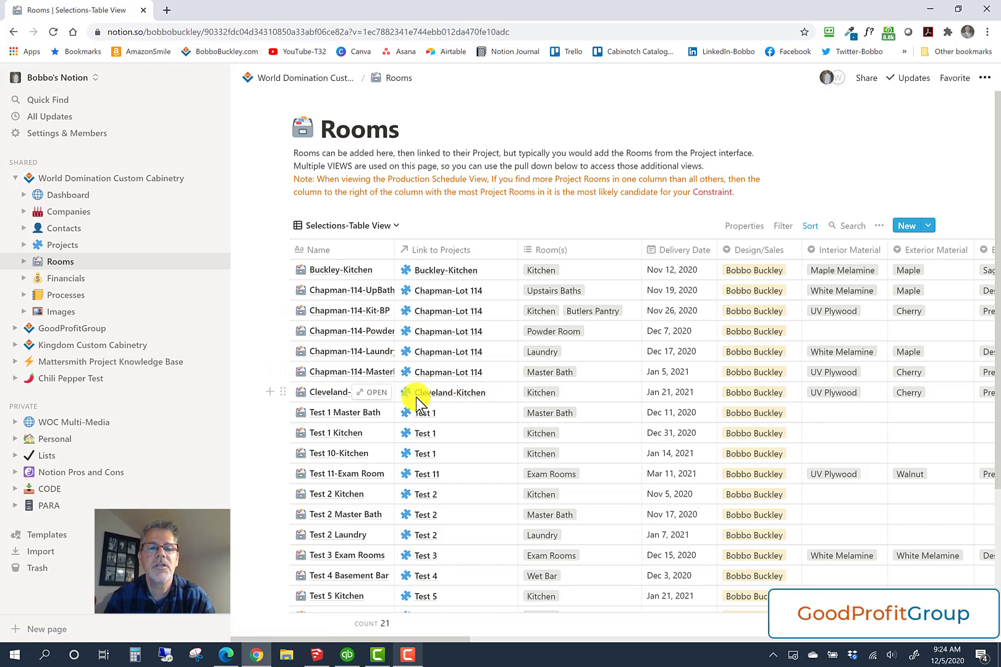
# Open the Cleveland-Kitchen room record, review its estimate, pricing and material selection properties, and close it
pyautogui.click(377, 393)
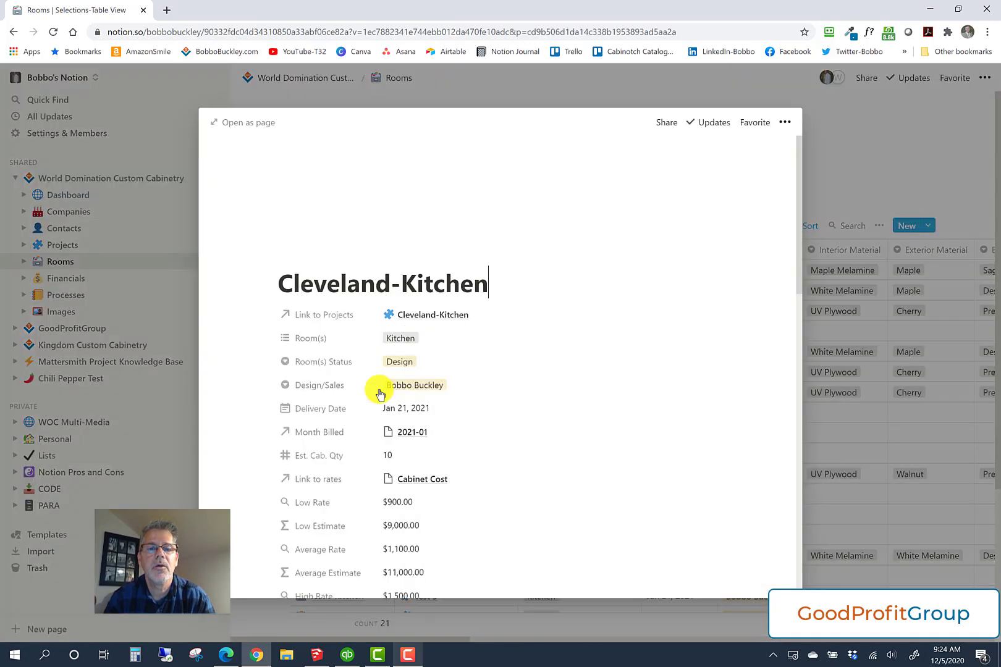
pyautogui.scroll(-6, 531, 405)
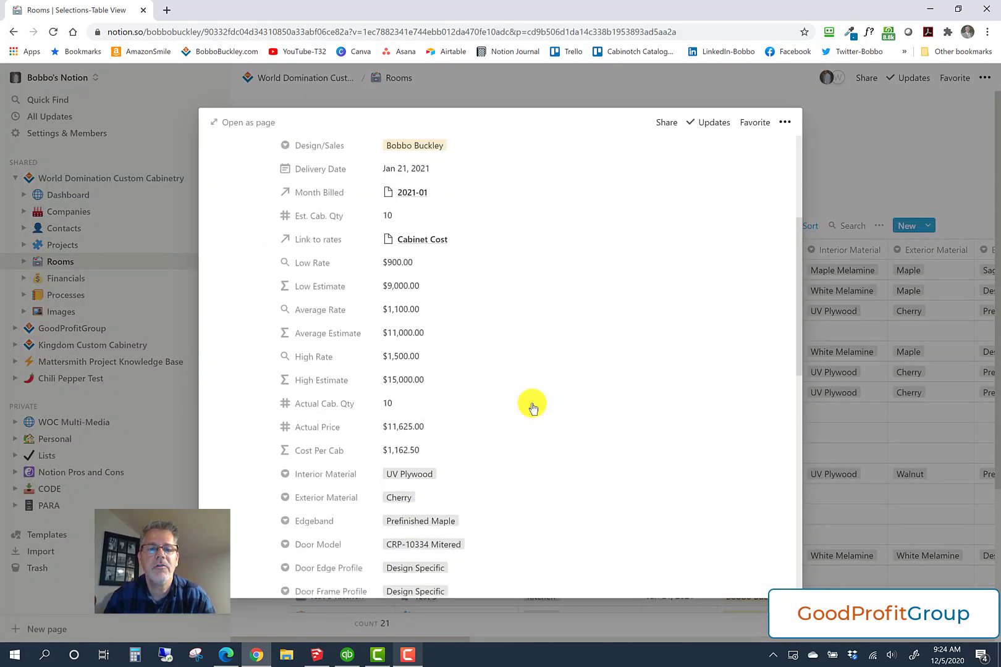
pyautogui.scroll(-5, 533, 408)
pyautogui.scroll(7, 533, 408)
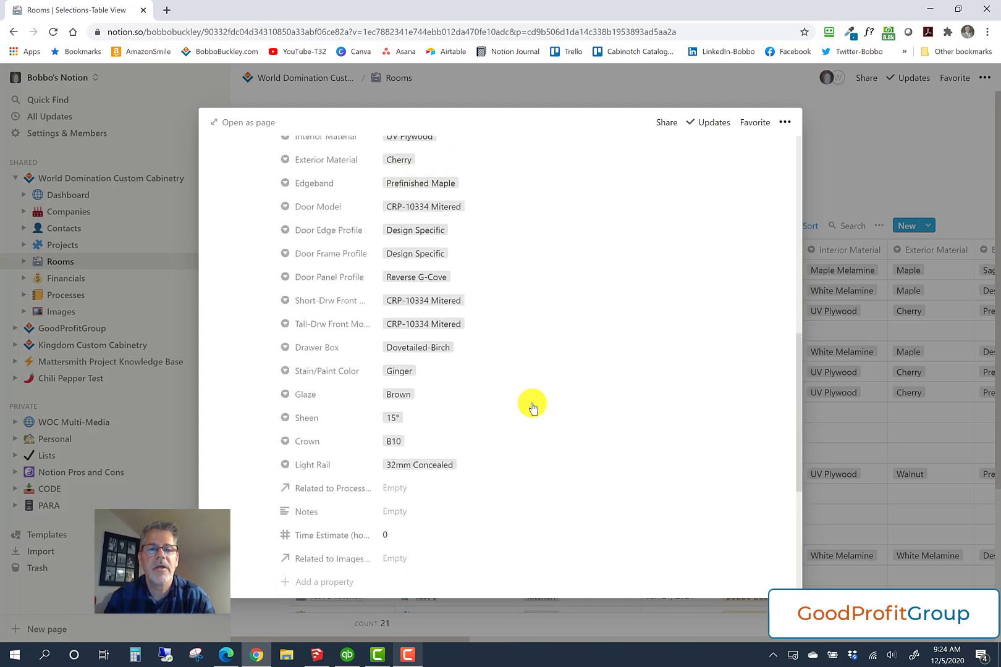
pyautogui.scroll(4, 533, 407)
pyautogui.click(599, 94)
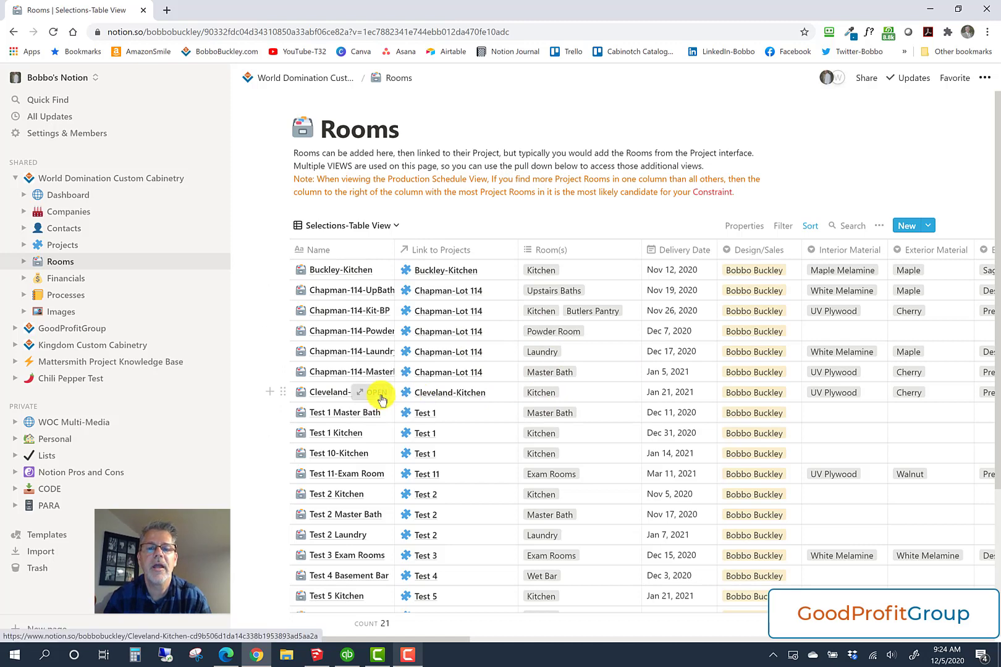
# Reopen the Cleveland-Kitchen room record, examine the available Room(s) Status options, and close the record without changing it
pyautogui.click(377, 393)
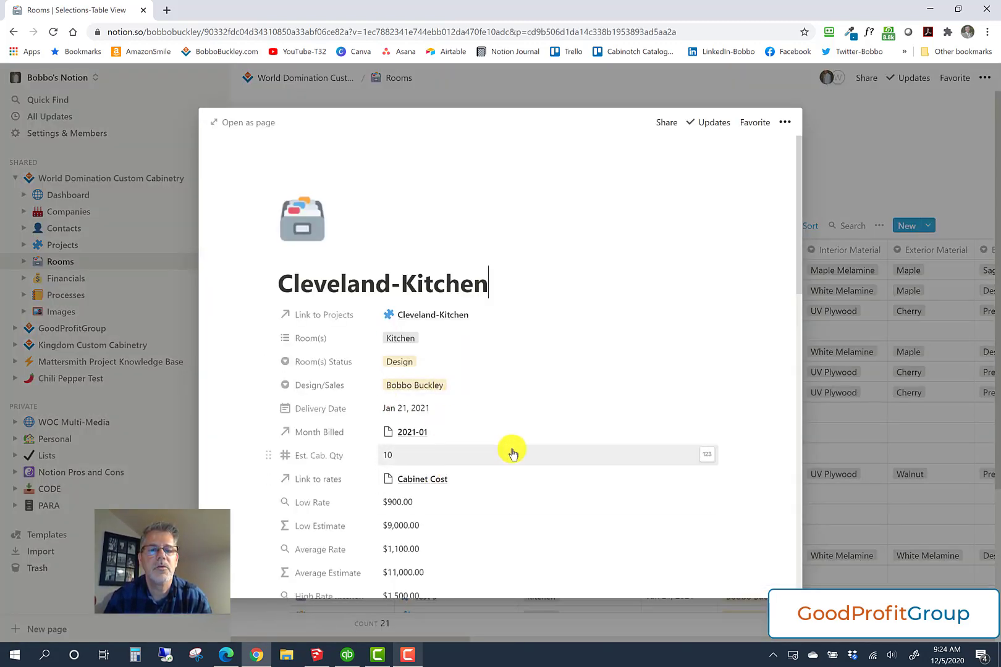
pyautogui.scroll(-3, 510, 453)
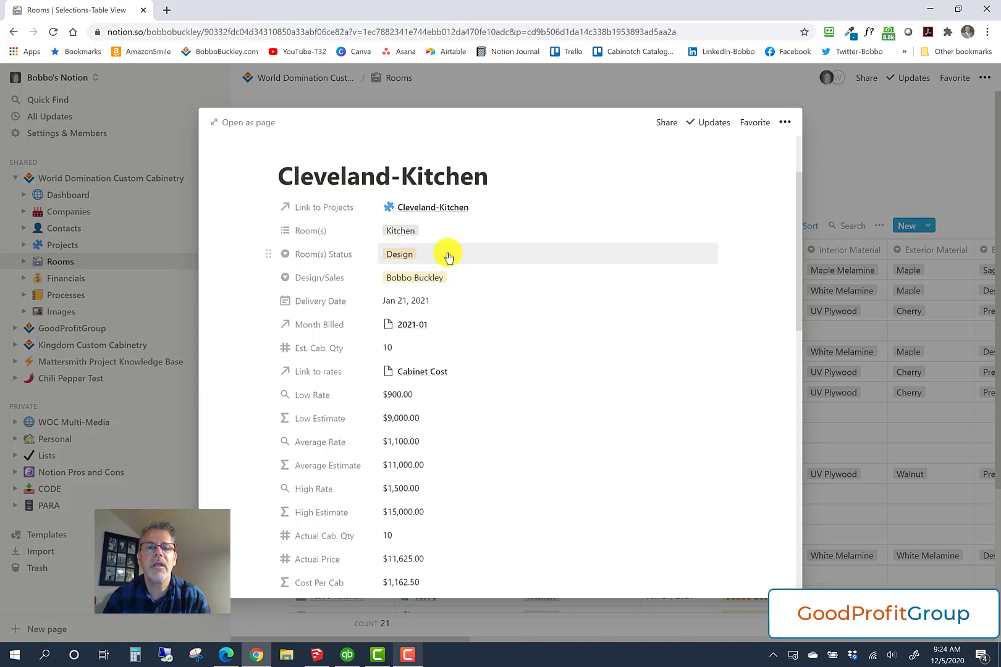
pyautogui.click(448, 256)
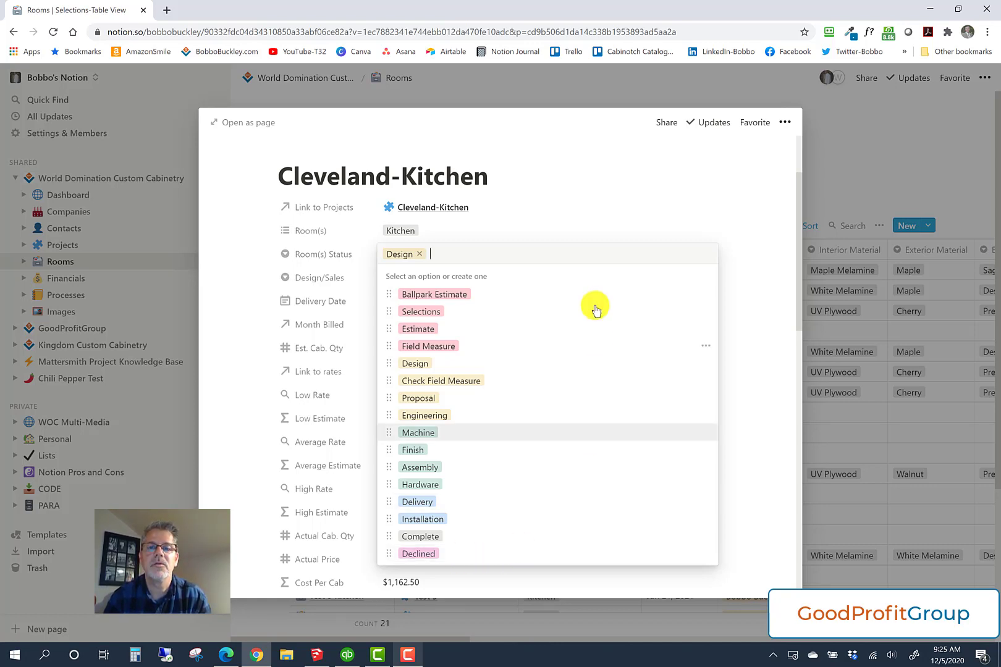
pyautogui.click(595, 156)
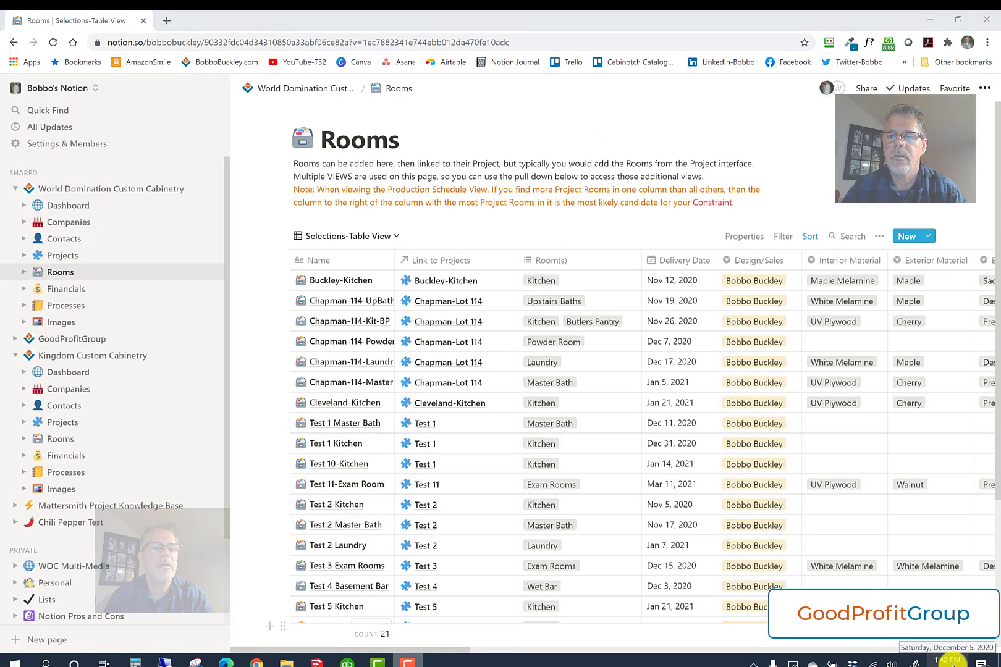
# Add a room named Test 13-Master Bath in the Ballpark Estimates-Table View of the Rooms database
pyautogui.click(23, 279)
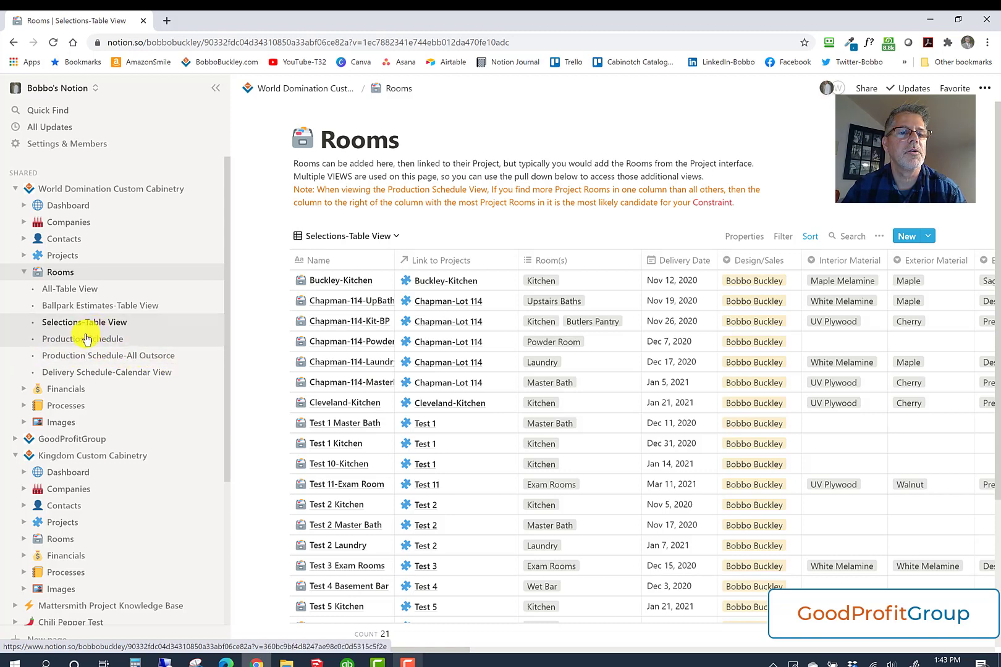
pyautogui.click(70, 307)
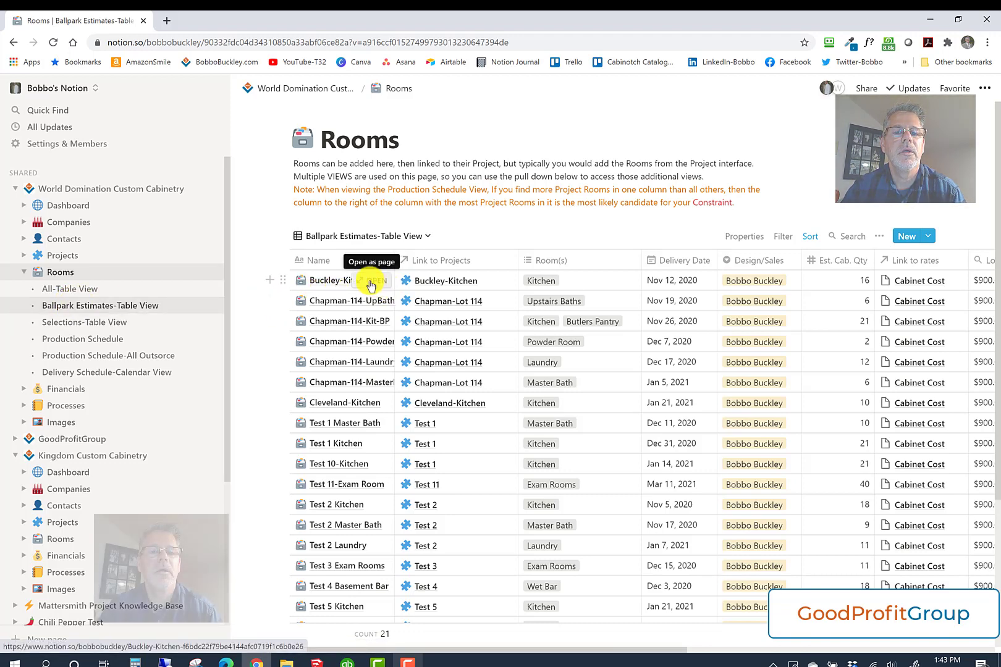
pyautogui.scroll(-3, 342, 514)
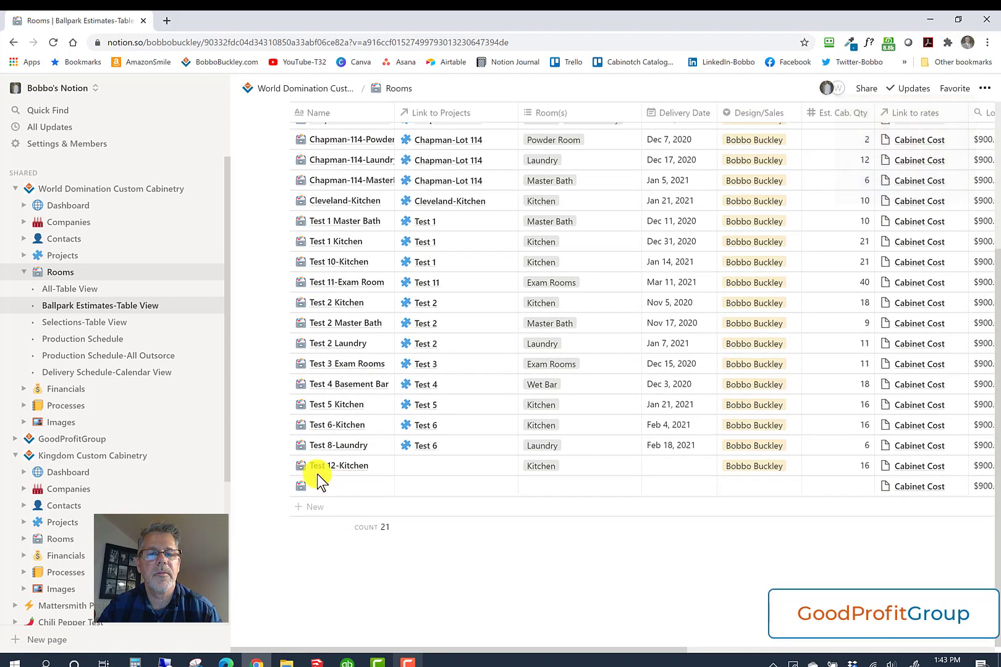
pyautogui.click(316, 507)
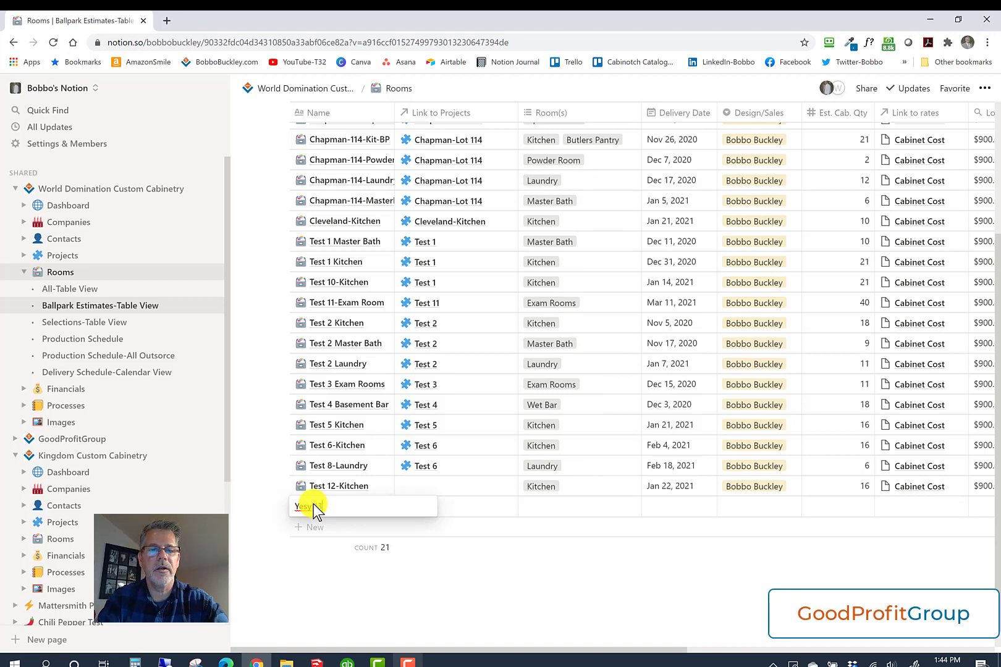
pyautogui.press('BackSpace')
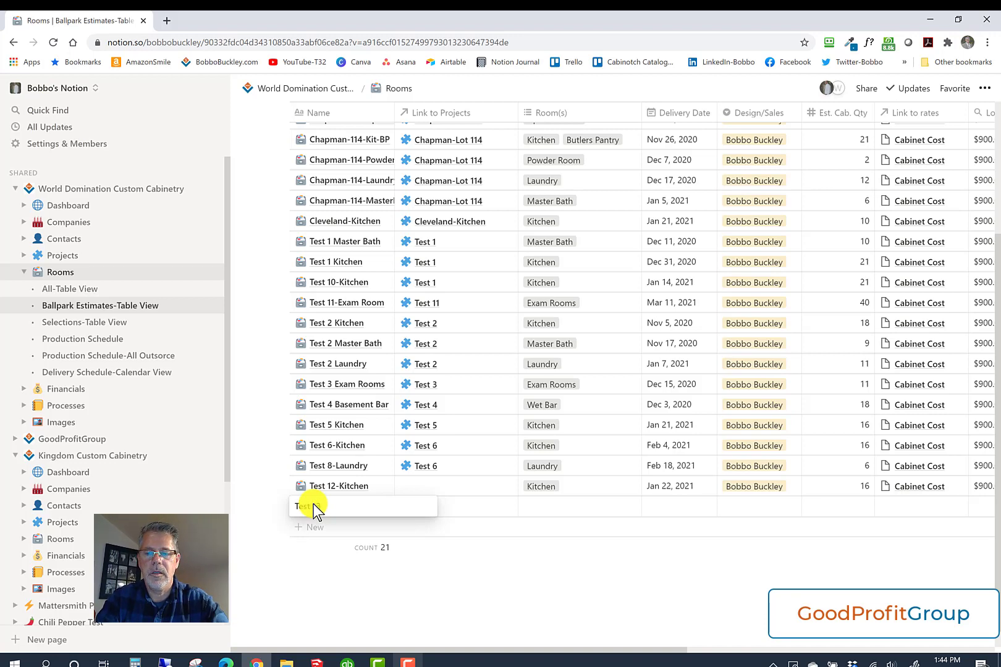
pyautogui.write('Mas')
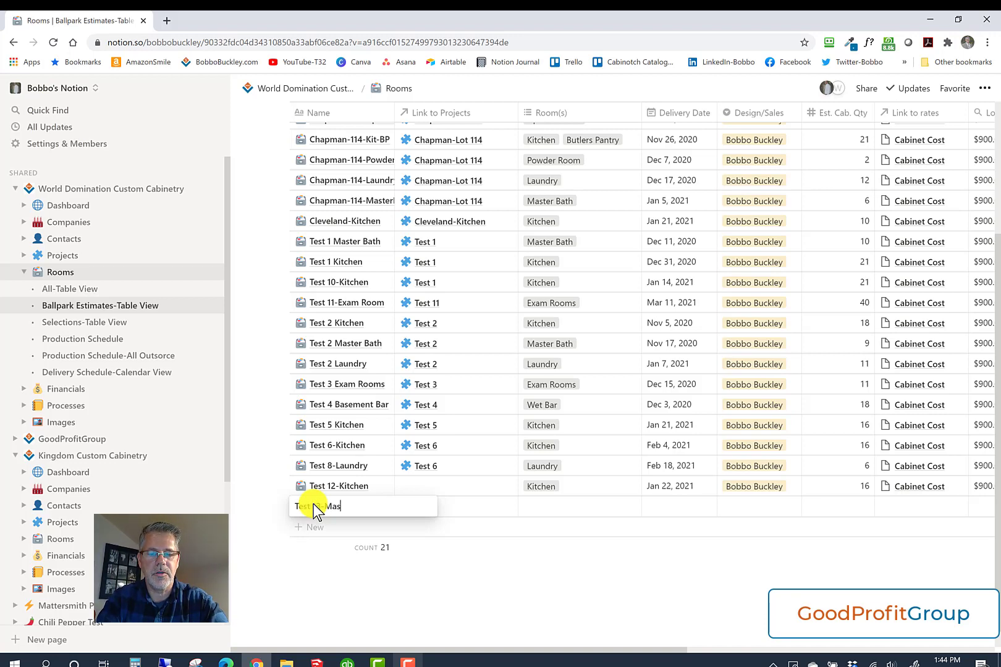
pyautogui.write('ter Bath')
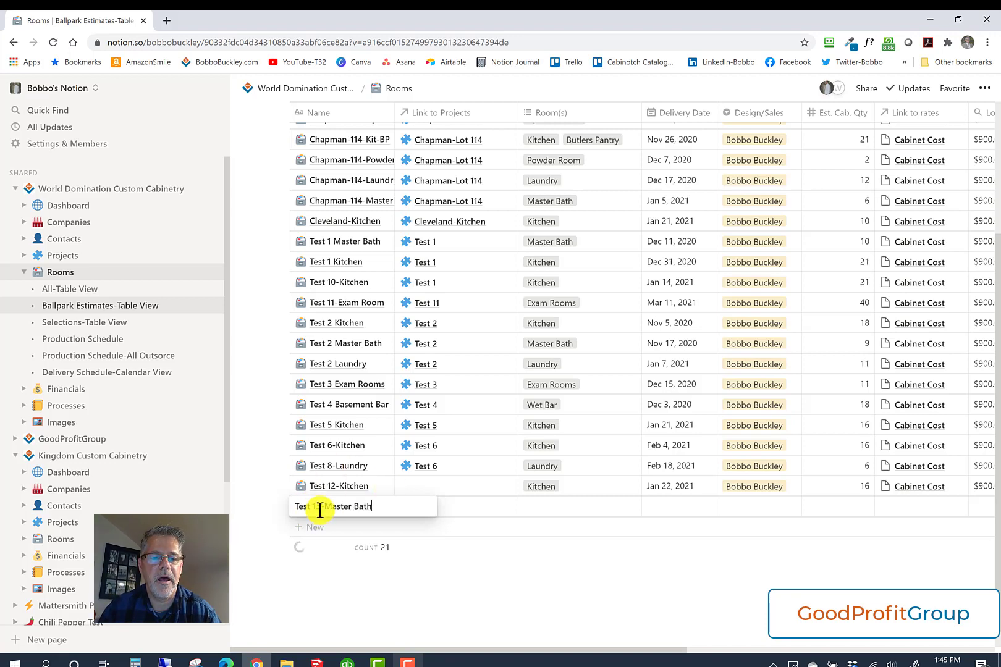
pyautogui.press('Tab')
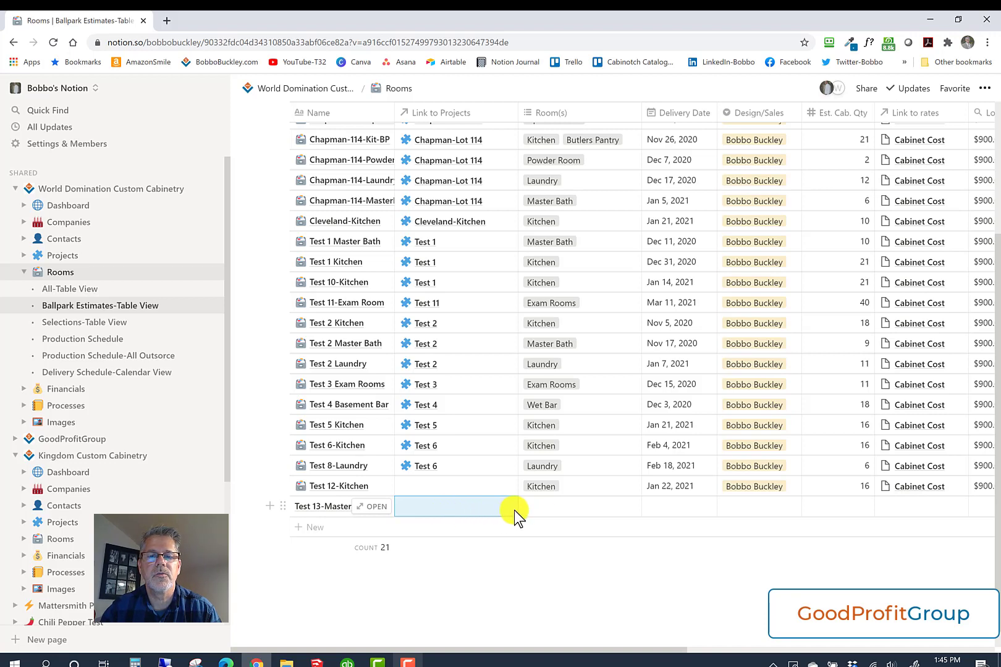
# In the Test 13-Master Bath record, set Room(s) to Master Bath and Room(s) Status to Ballpark Estimate
pyautogui.click(377, 506)
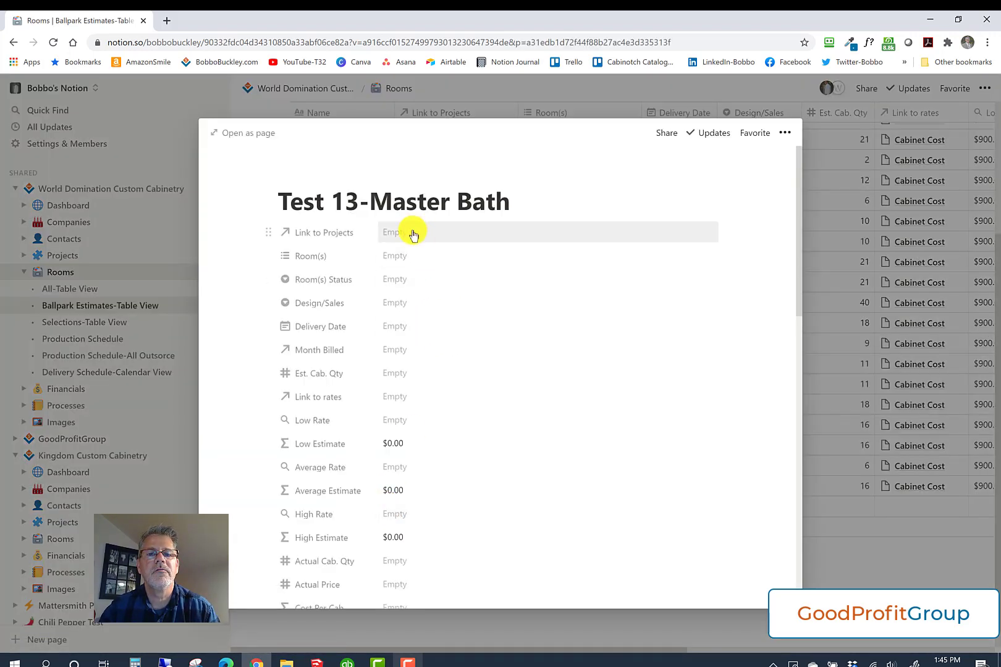
pyautogui.click(413, 258)
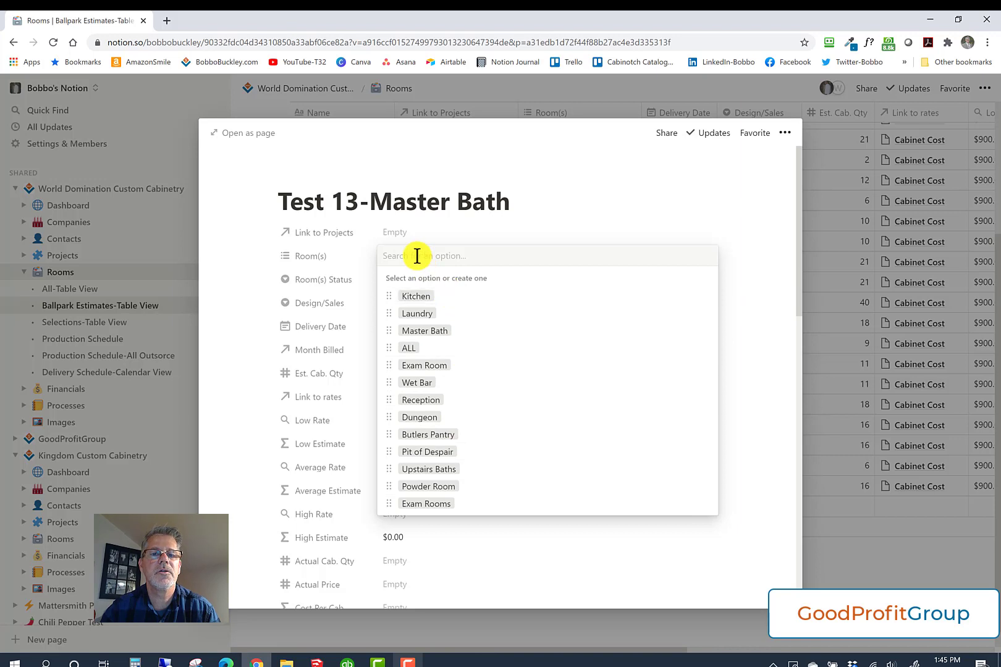
pyautogui.click(425, 331)
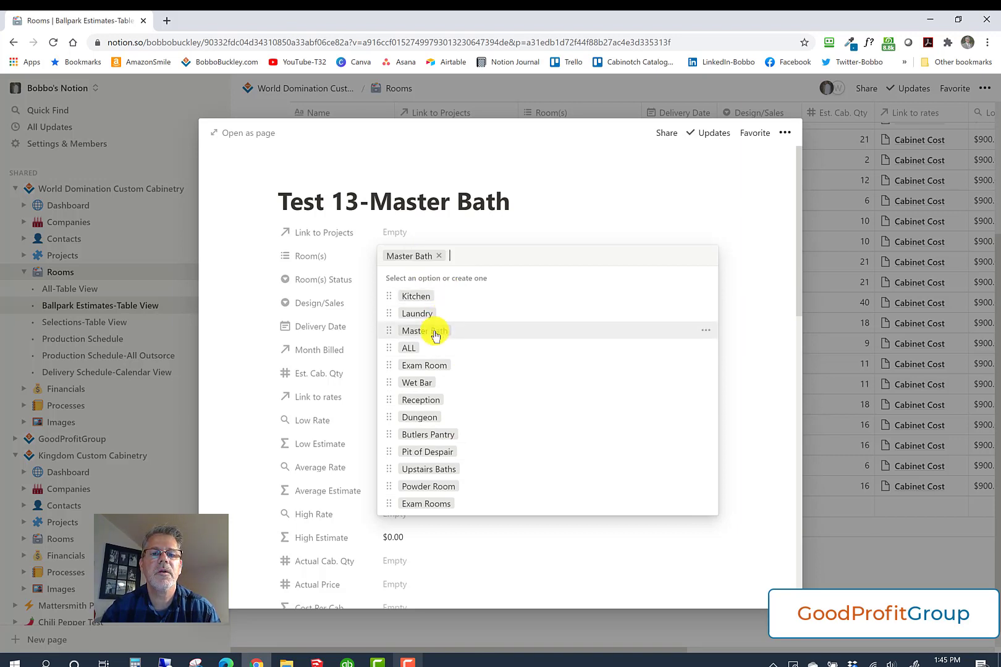
pyautogui.click(547, 228)
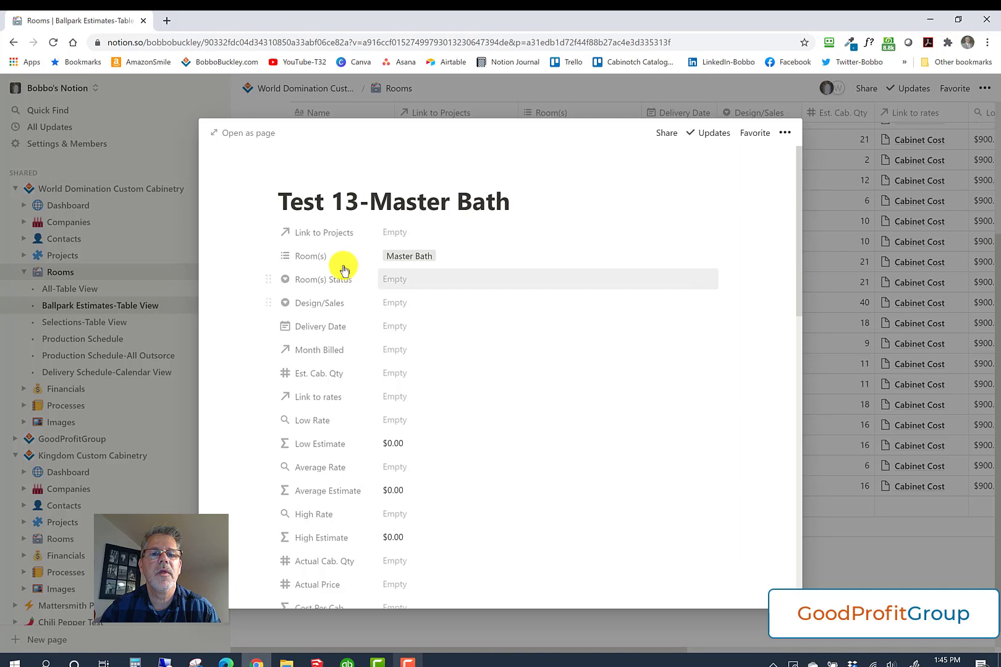
pyautogui.click(406, 281)
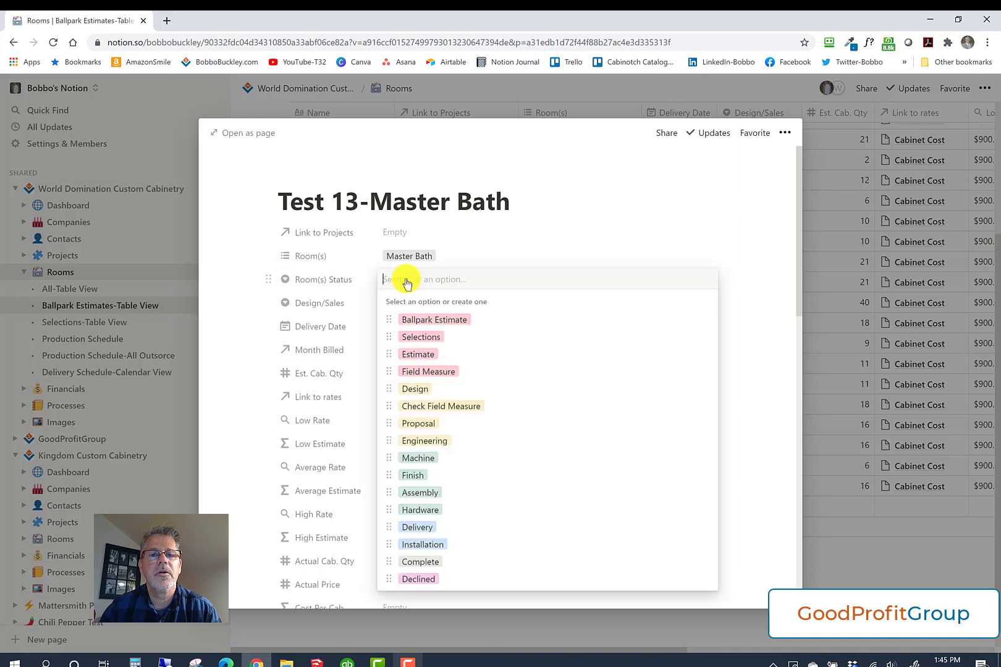
pyautogui.click(412, 321)
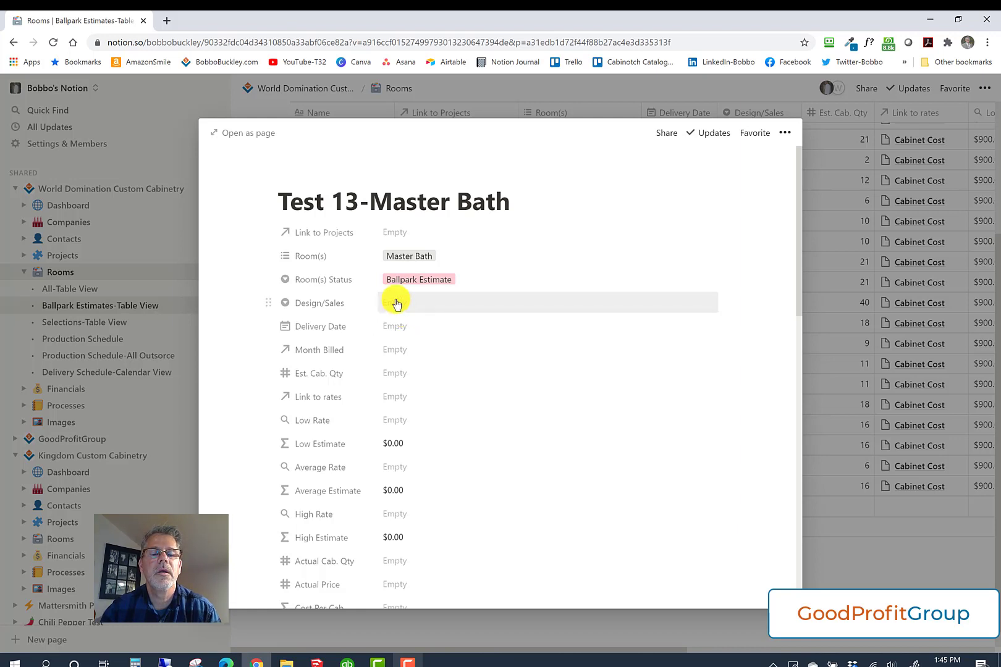
# Assign the listed salesperson under Design/Sales and set the room's Delivery Date to Jan 22, 2021
pyautogui.click(396, 302)
pyautogui.click(425, 343)
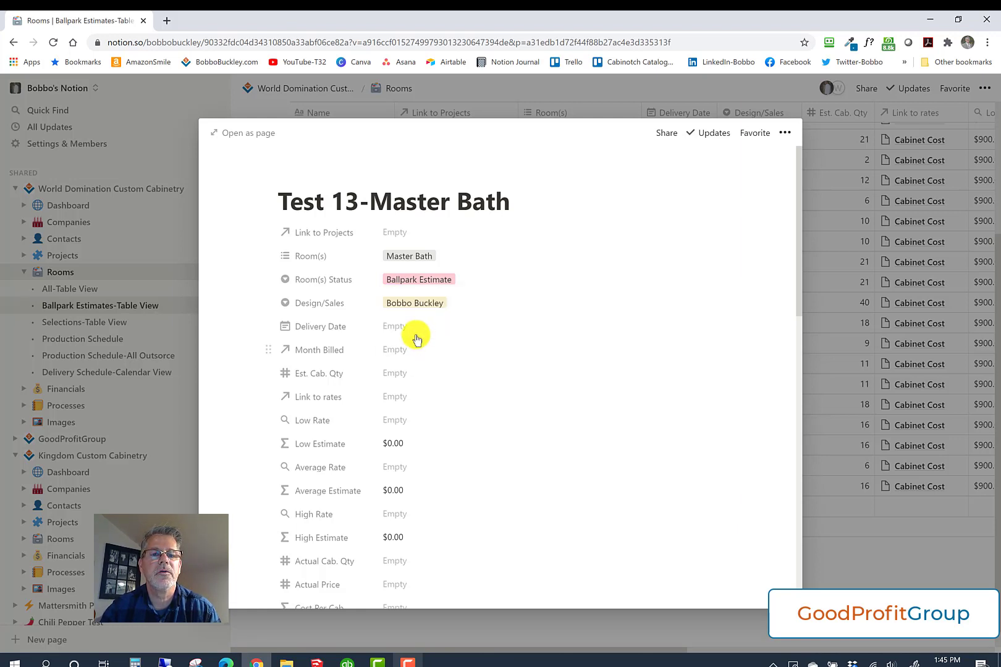
pyautogui.click(408, 332)
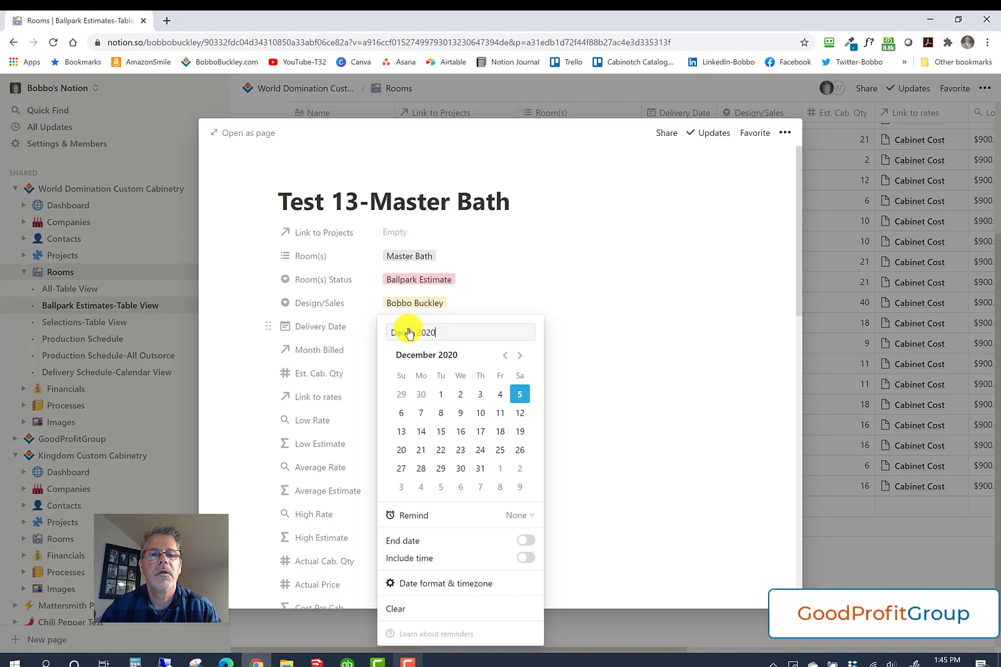
pyautogui.click(518, 356)
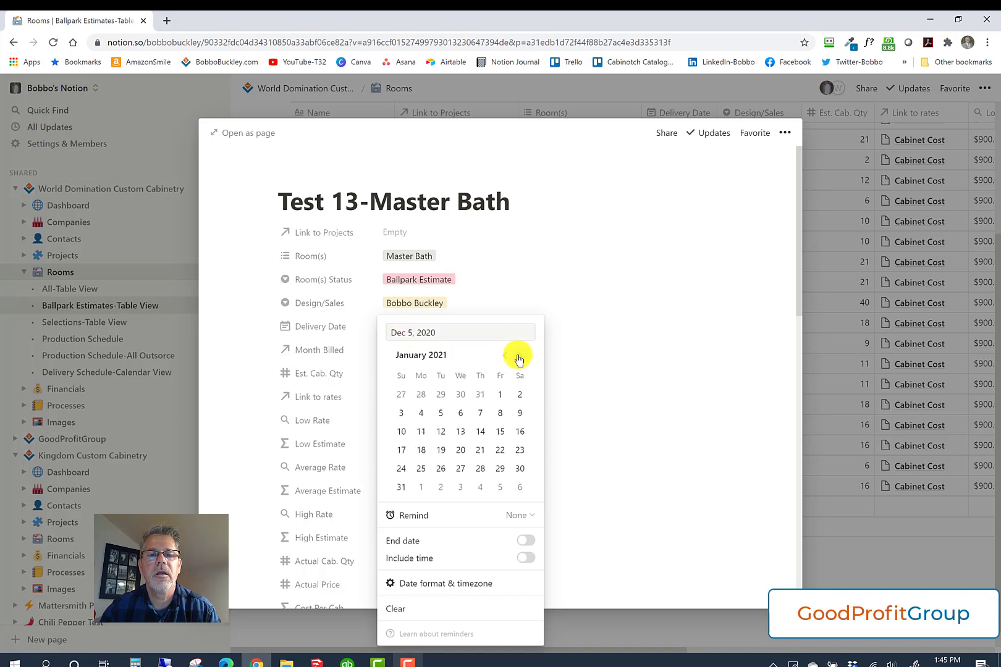
pyautogui.click(500, 458)
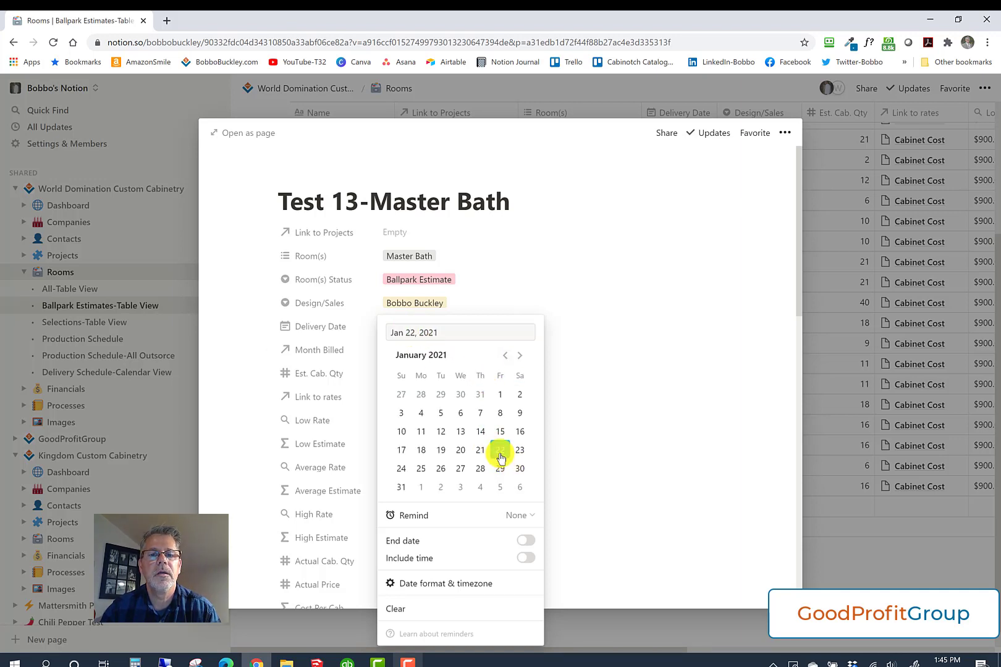
pyautogui.click(563, 301)
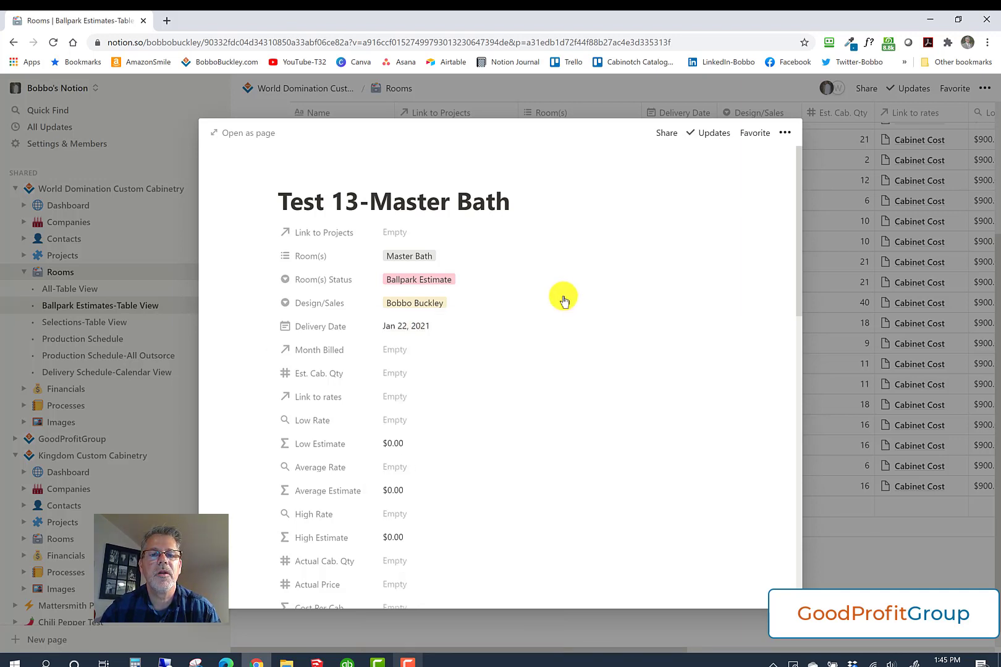
# Set the estimated cabinet quantity of Test 13-Master Bath to 21
pyautogui.click(401, 376)
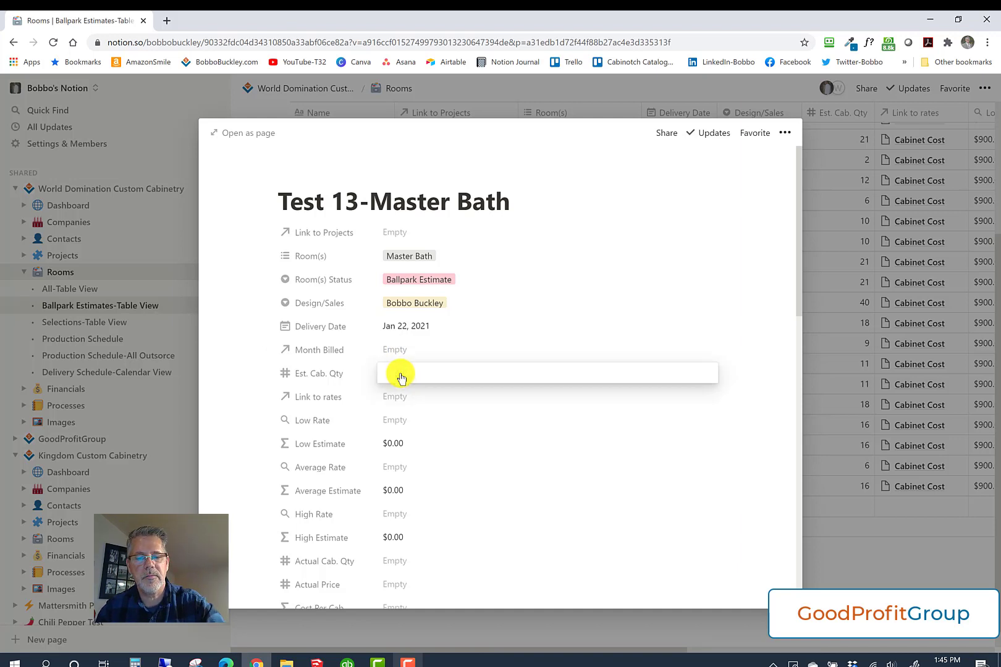
pyautogui.write('21')
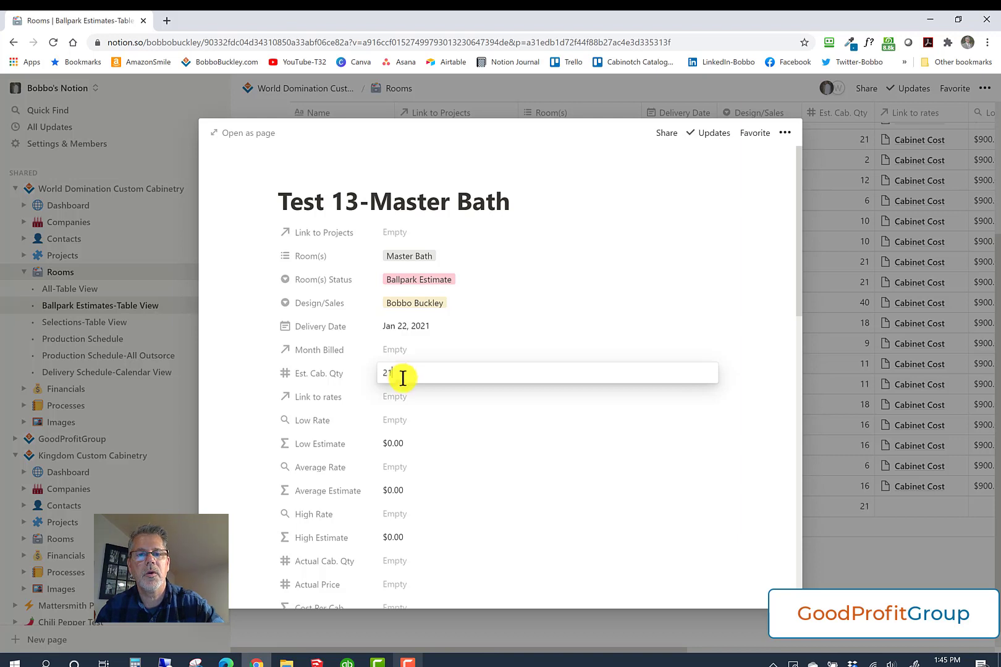
pyautogui.click(412, 397)
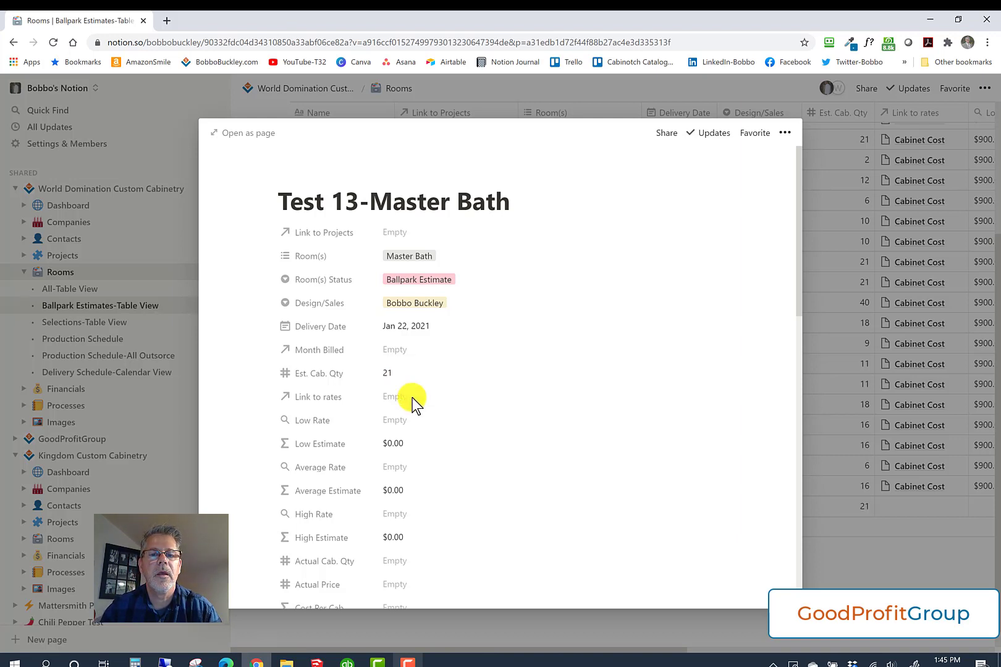
# Apply the New Room Template to the Test 13-Master Bath record
pyautogui.click(413, 400)
pyautogui.click(482, 372)
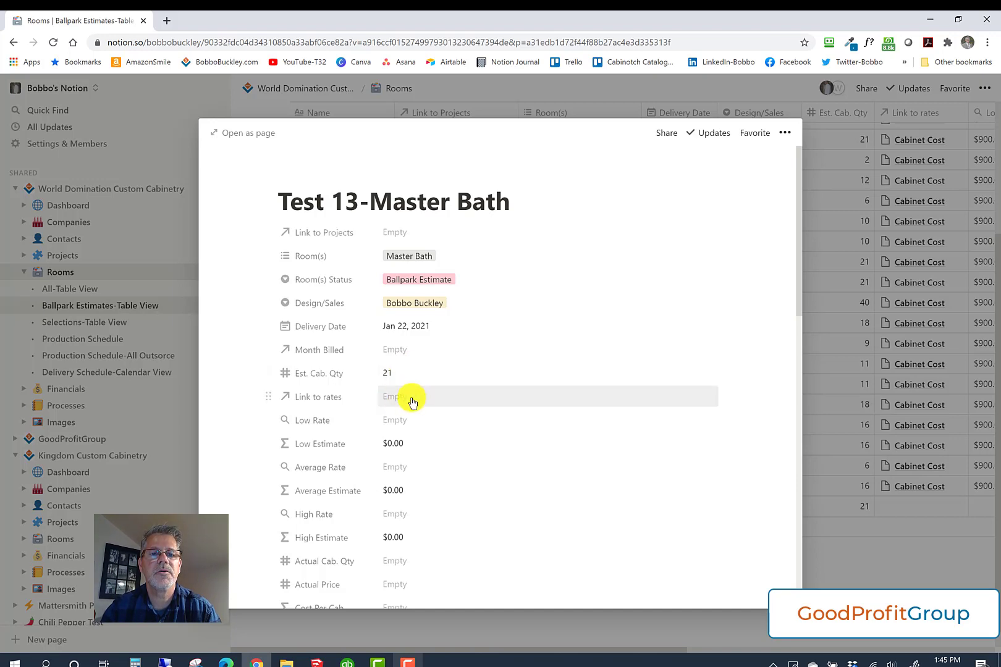
pyautogui.scroll(-9, 440, 396)
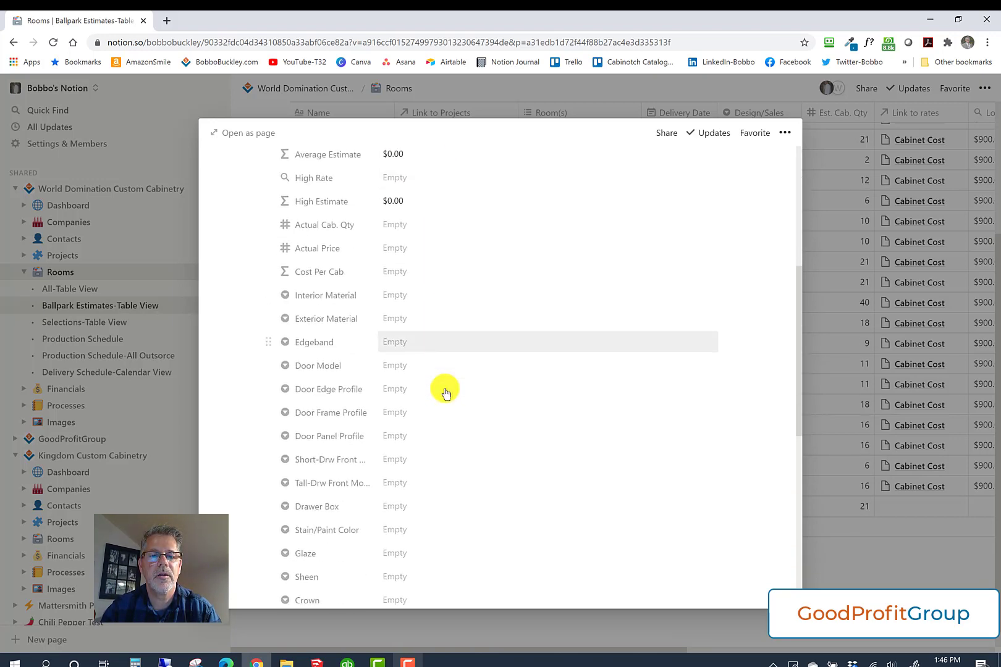
pyautogui.scroll(-3, 445, 392)
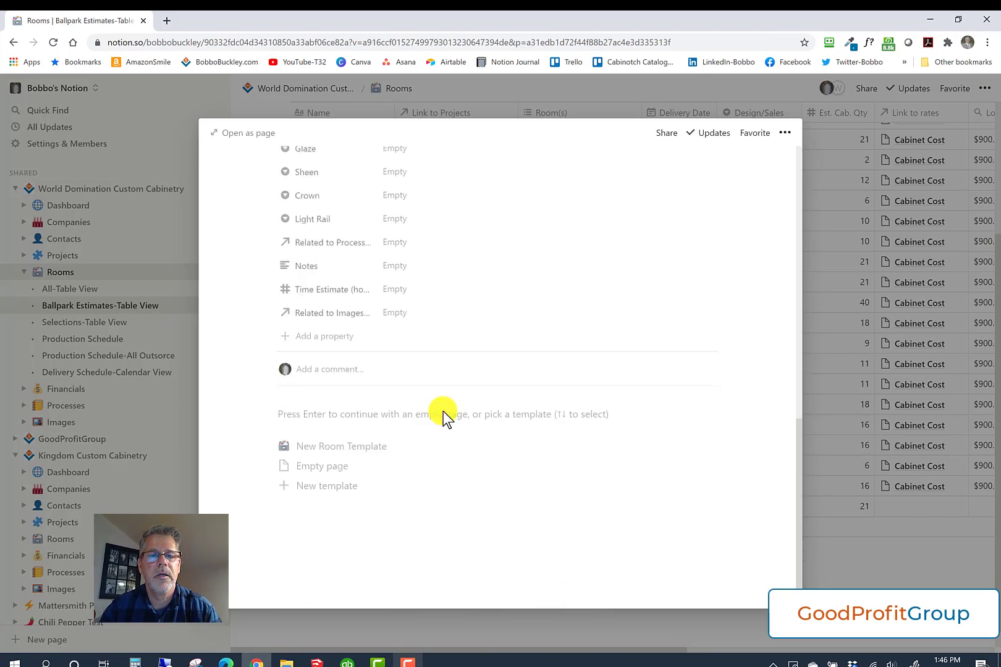
pyautogui.click(350, 447)
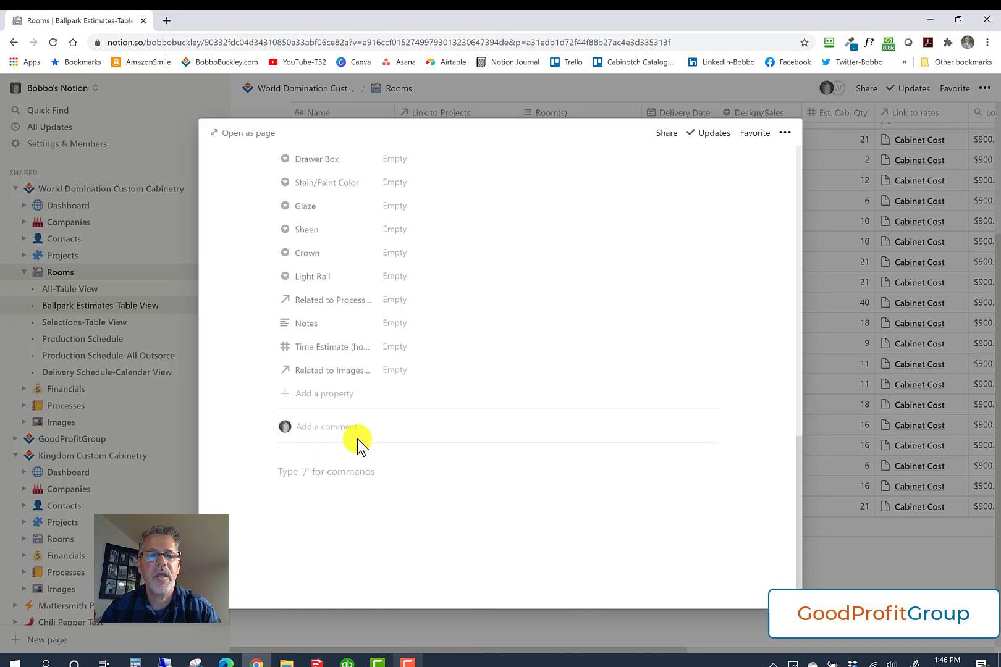
# Review the linked rate and the low, average and high estimates in the Test 13-Master Bath record, then close it
pyautogui.scroll(7, 465, 364)
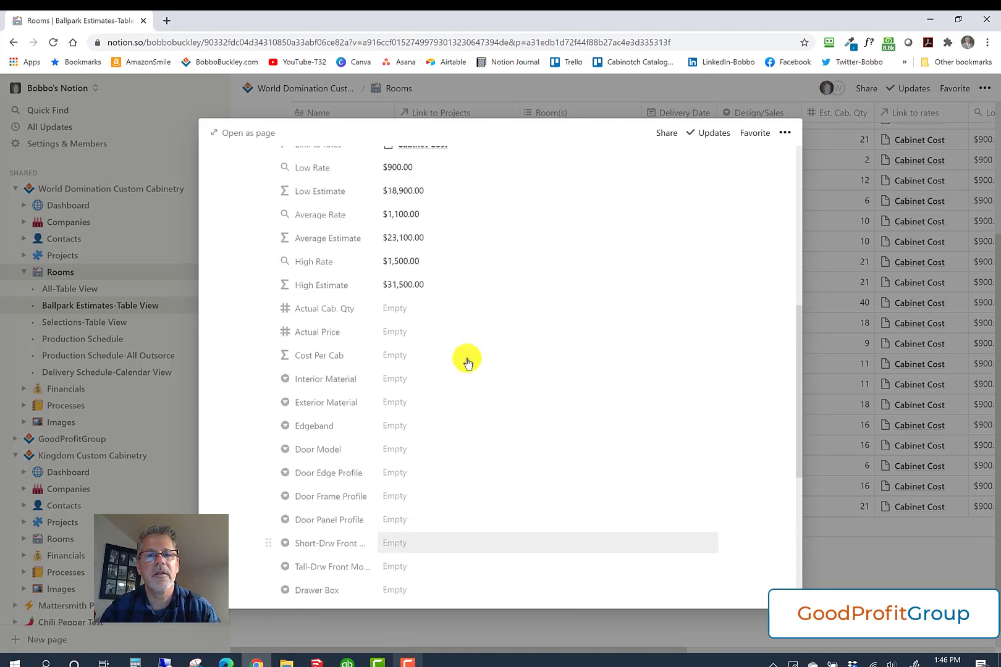
pyautogui.scroll(5, 466, 361)
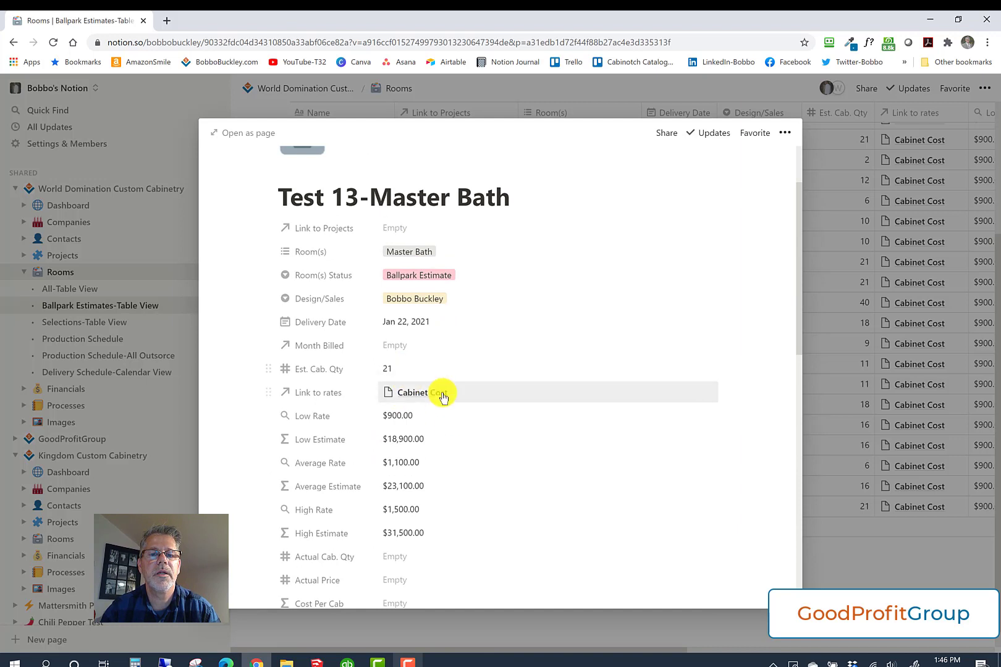
pyautogui.scroll(-1, 464, 408)
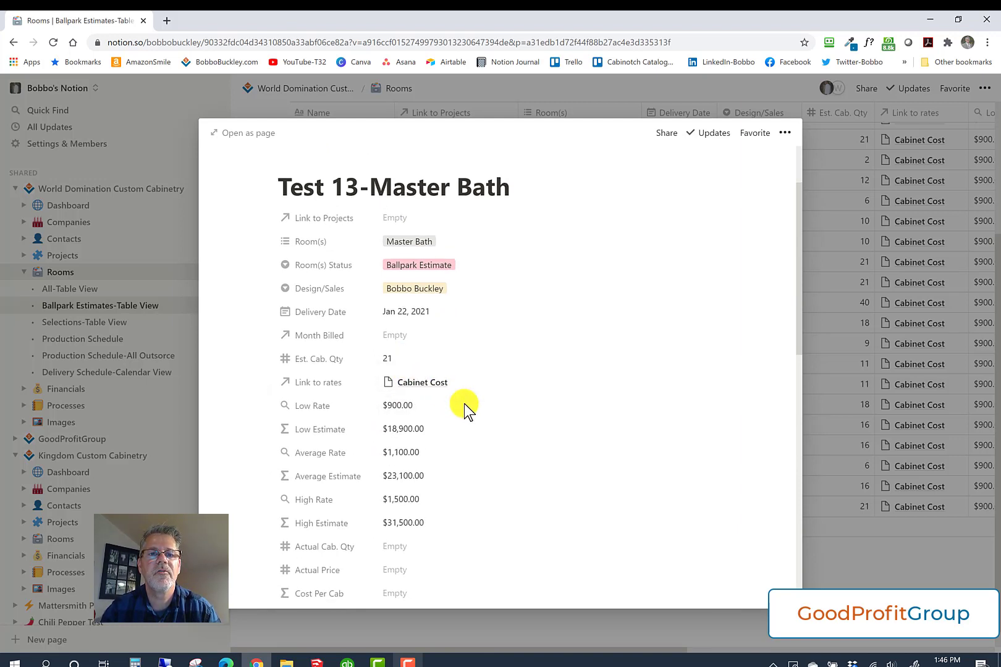
pyautogui.scroll(-1, 465, 402)
pyautogui.scroll(3, 464, 398)
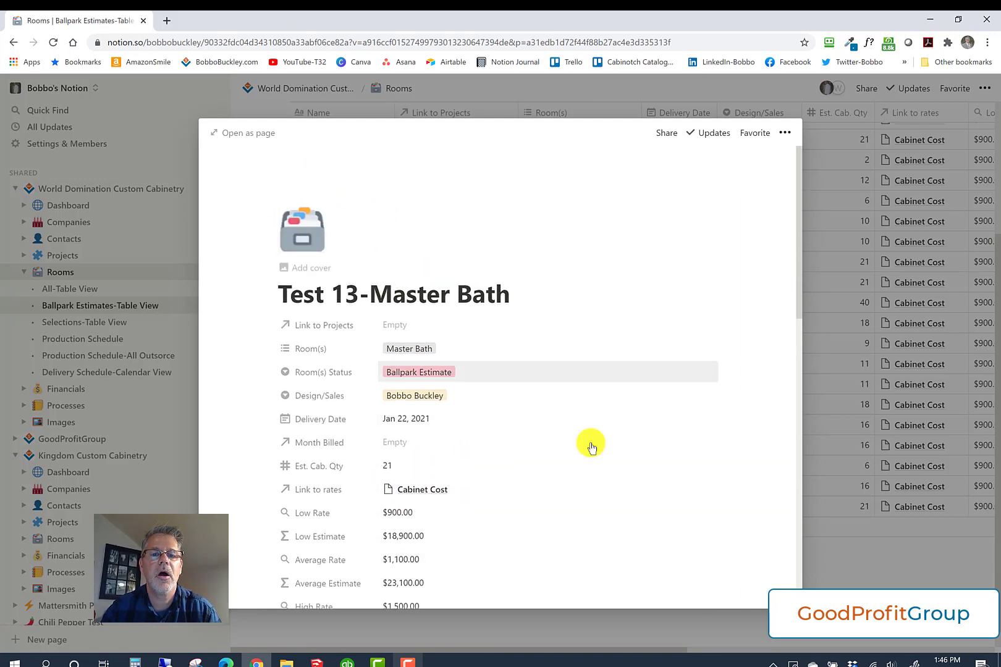
pyautogui.scroll(-3, 521, 453)
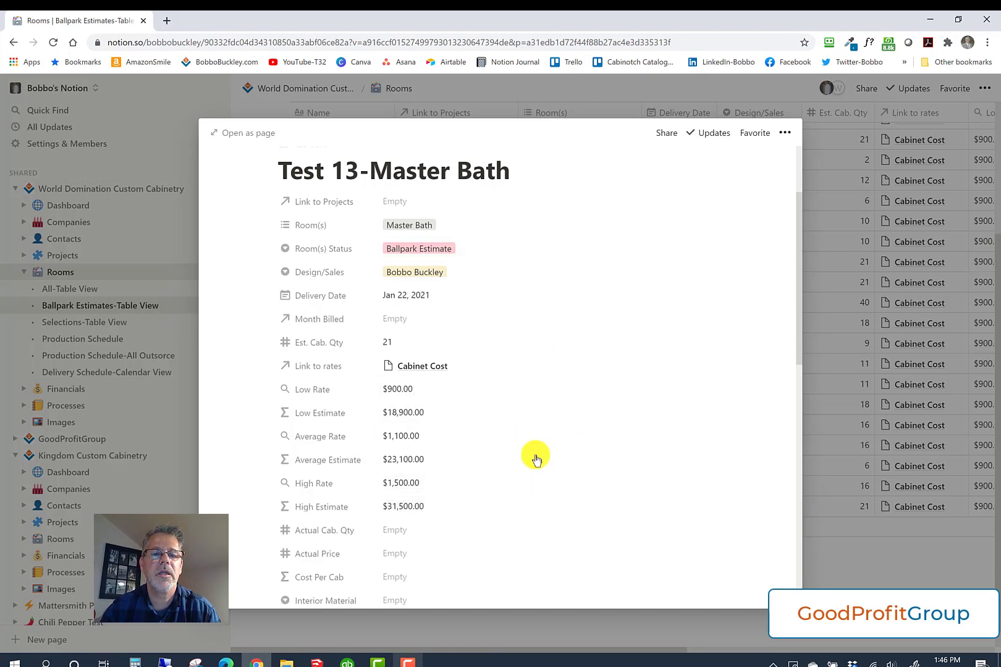
pyautogui.scroll(-3, 469, 488)
pyautogui.scroll(2, 469, 484)
pyautogui.scroll(2, 469, 484)
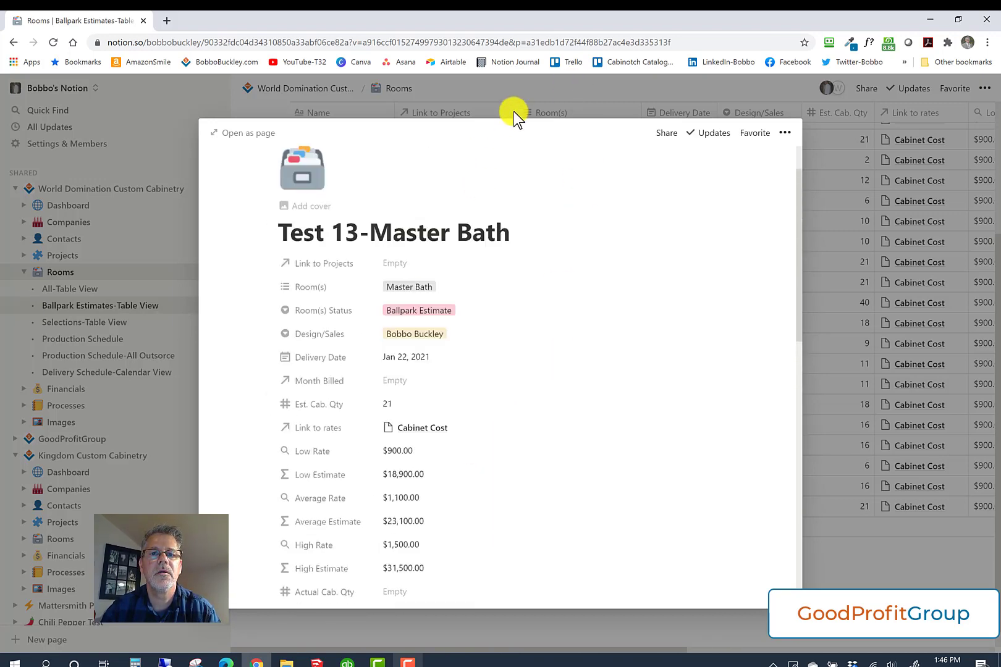
pyautogui.click(518, 93)
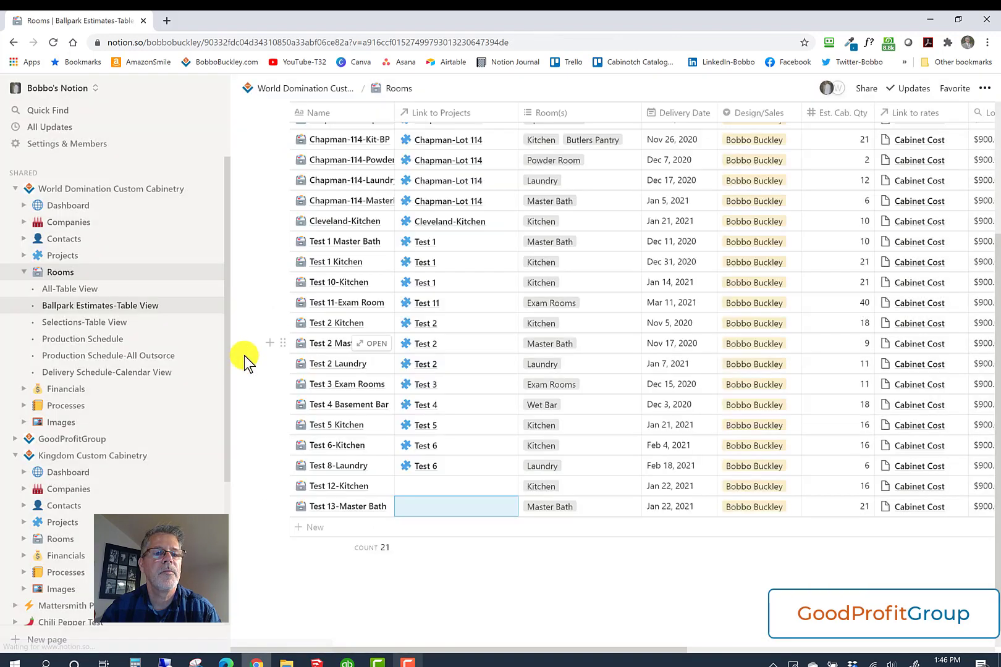
# Switch the Rooms database to the Selections-Table View and open the material selections of Test 13-Master Bath
pyautogui.click(68, 323)
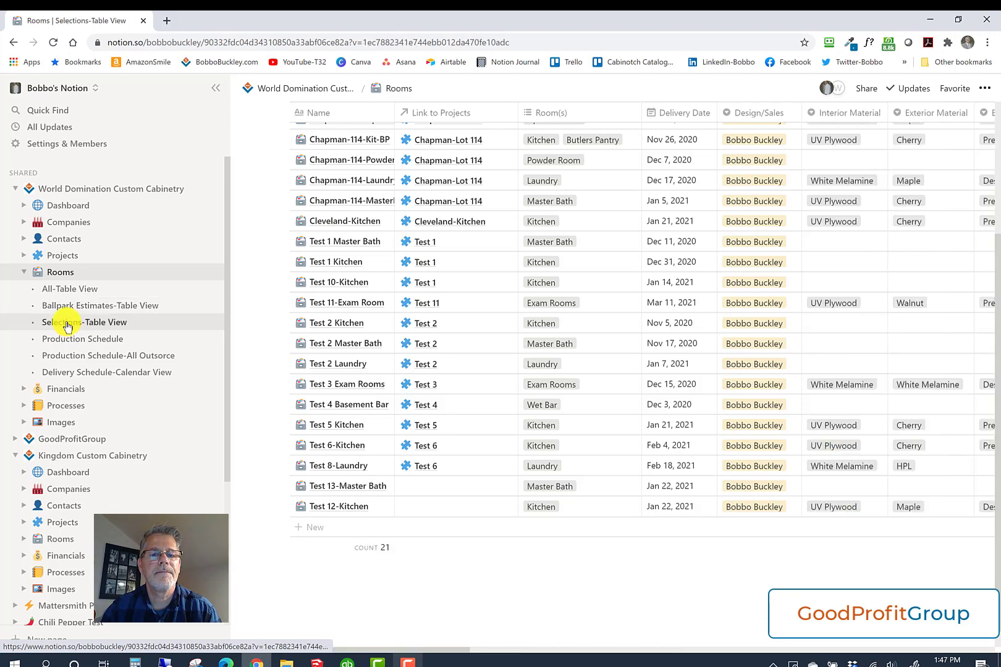
pyautogui.click(371, 489)
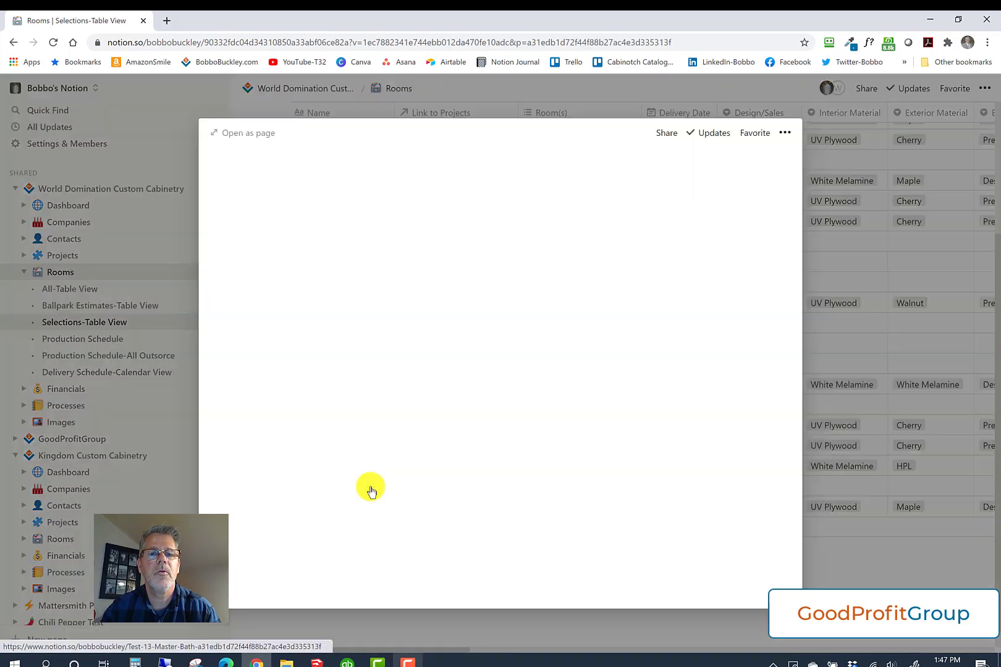
pyautogui.scroll(-2, 516, 483)
pyautogui.scroll(-3, 516, 483)
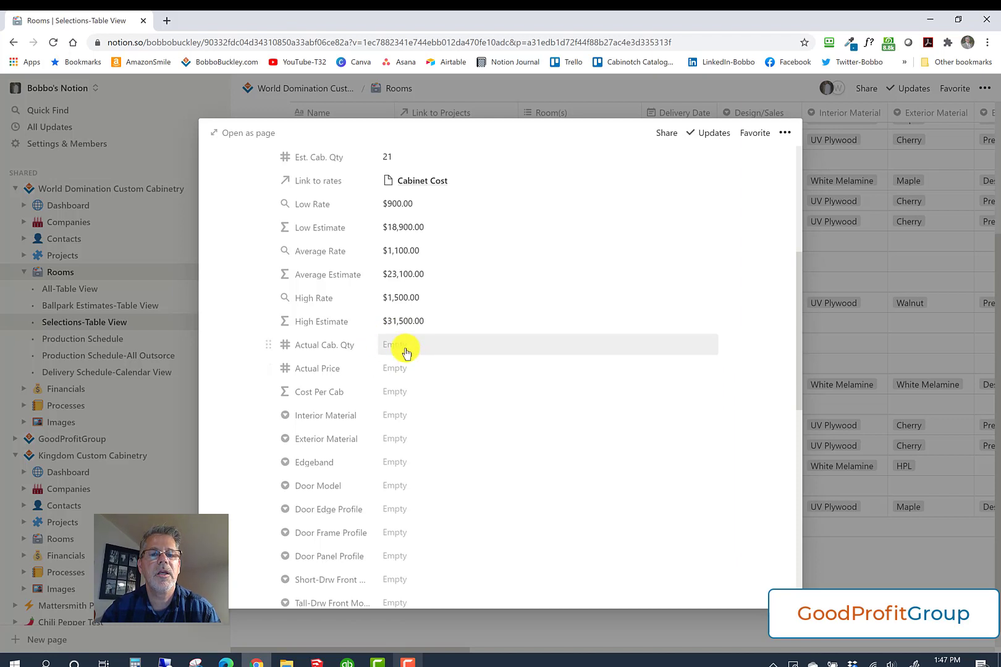
pyautogui.scroll(-1, 462, 368)
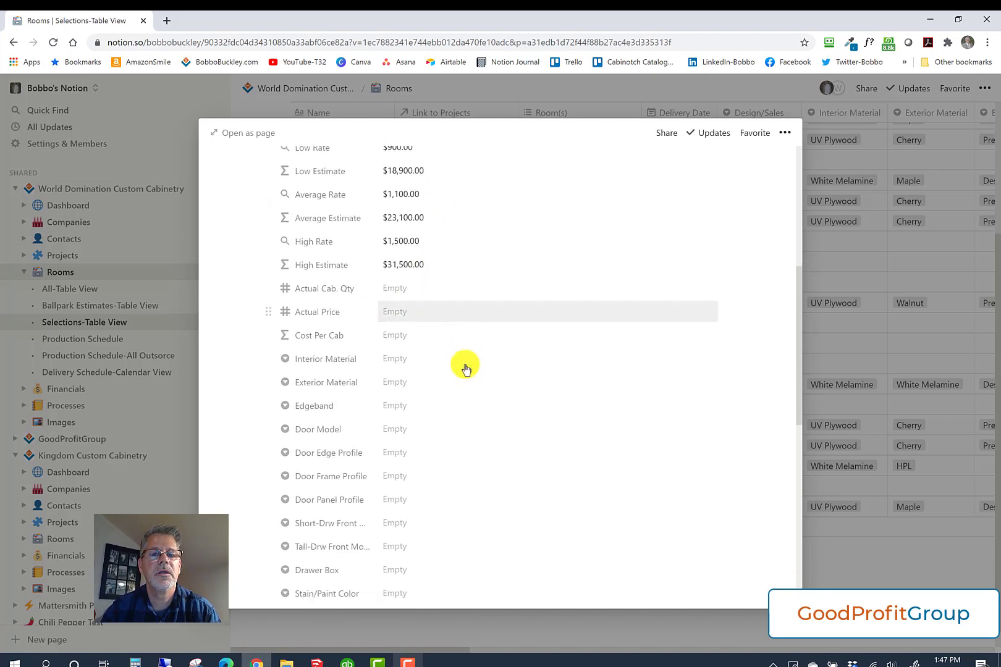
# Set the room's Interior Material to UV Plywood and its Exterior Material to Cherry
pyautogui.click(415, 357)
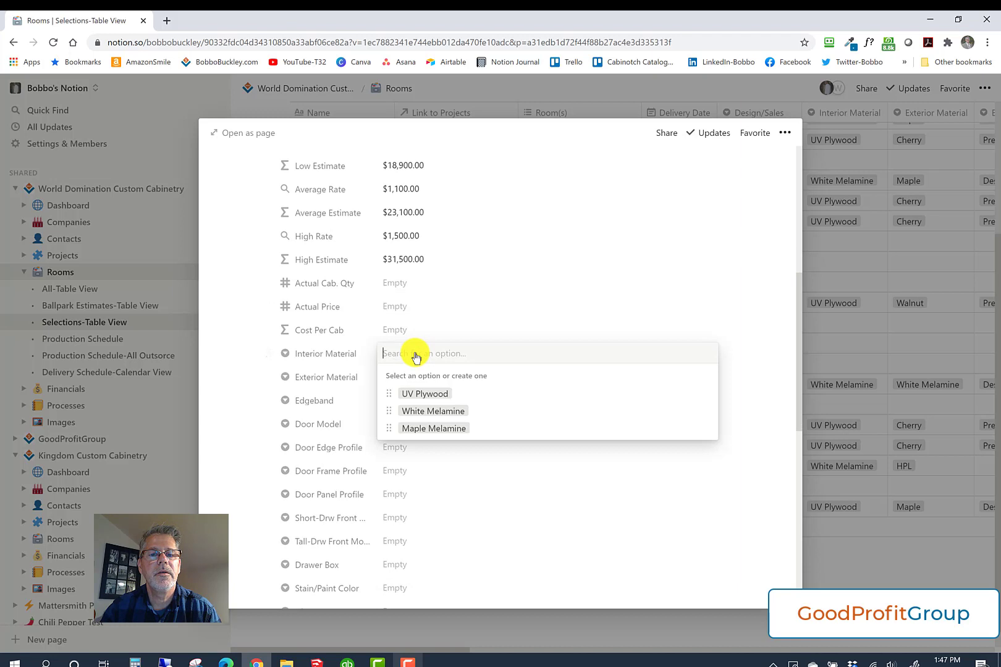
pyautogui.click(430, 398)
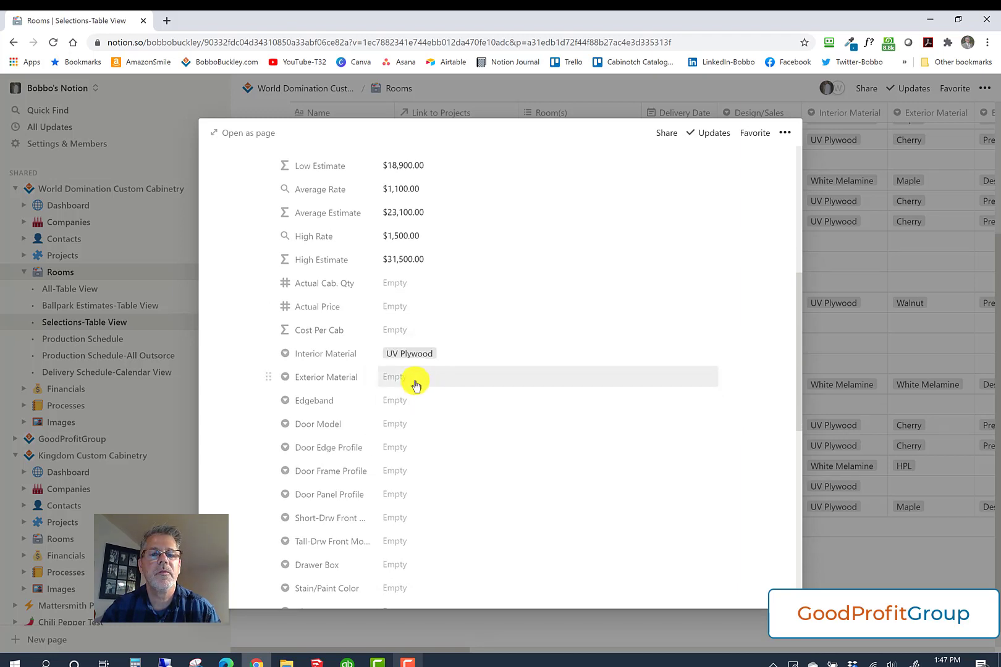
pyautogui.click(415, 381)
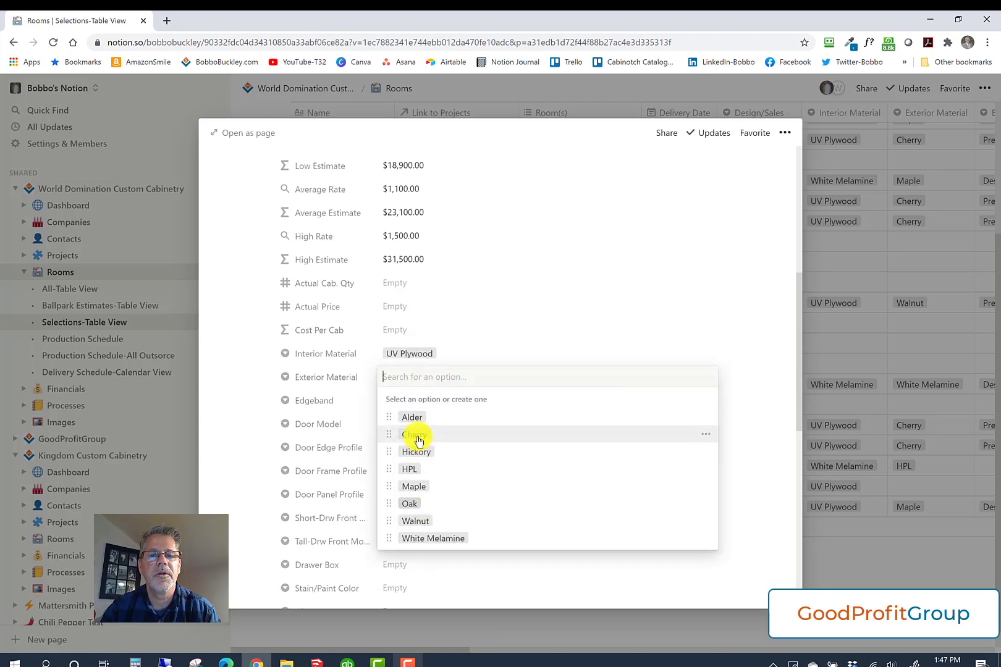
pyautogui.click(415, 436)
# Choose Designer White as the Edgeband and TW-10 Shaker as the Door Model
pyautogui.click(409, 405)
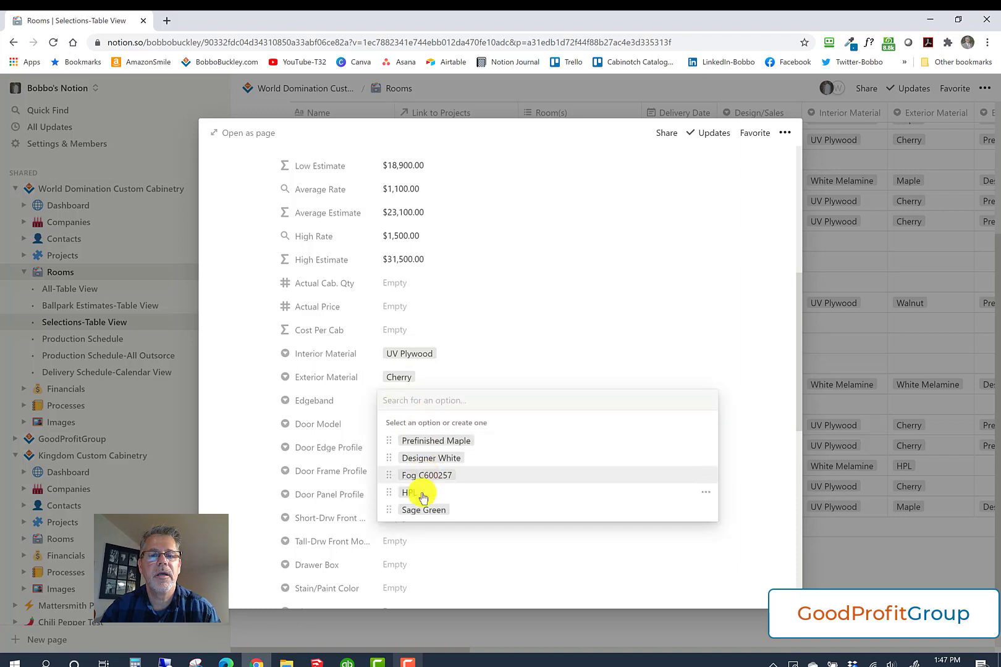
pyautogui.click(414, 458)
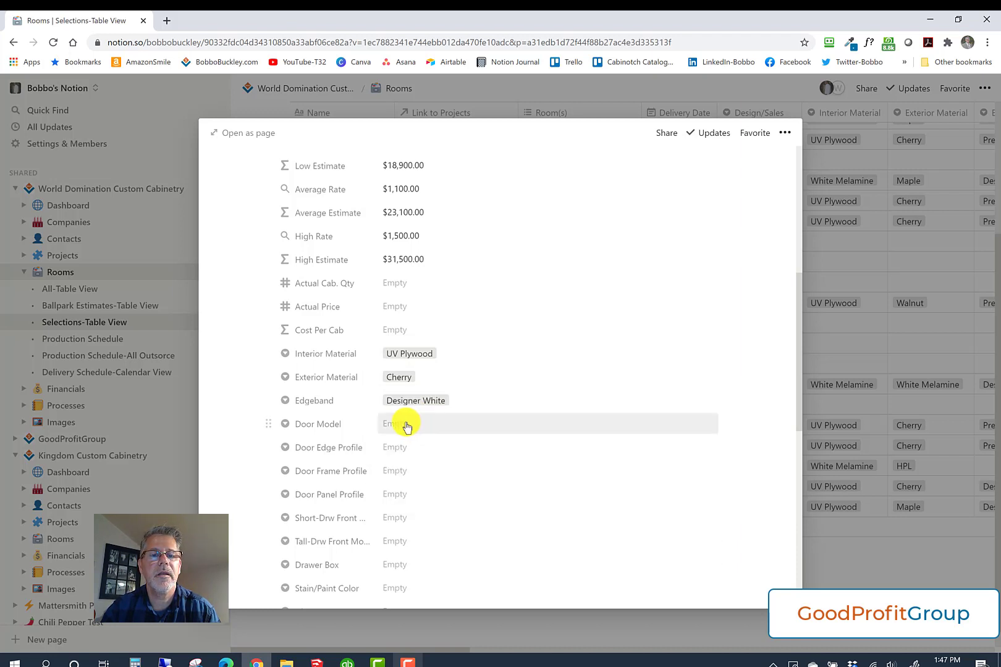
pyautogui.click(405, 425)
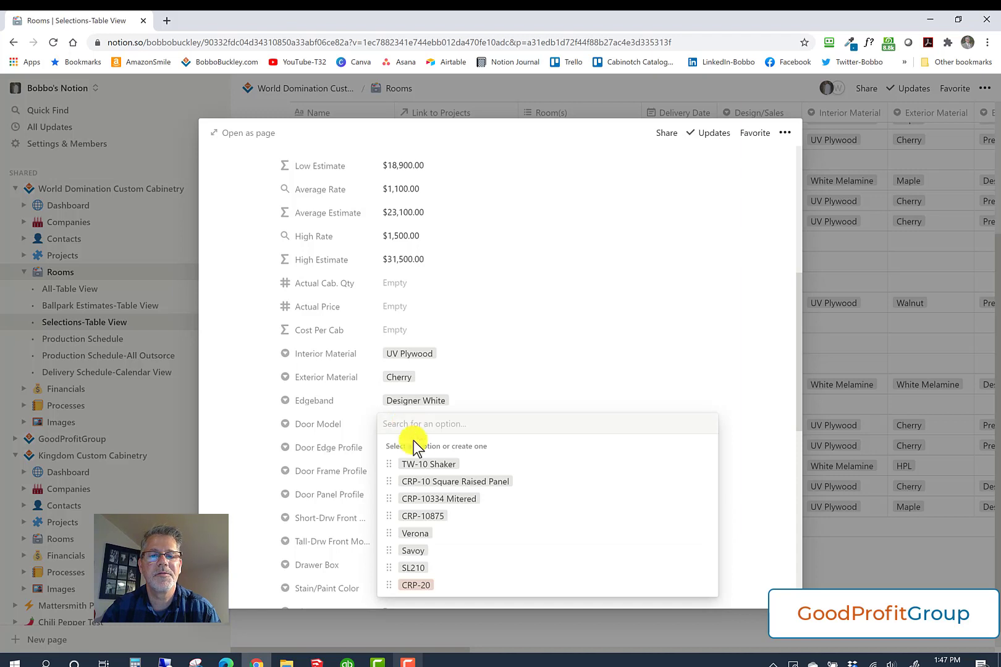
pyautogui.click(426, 471)
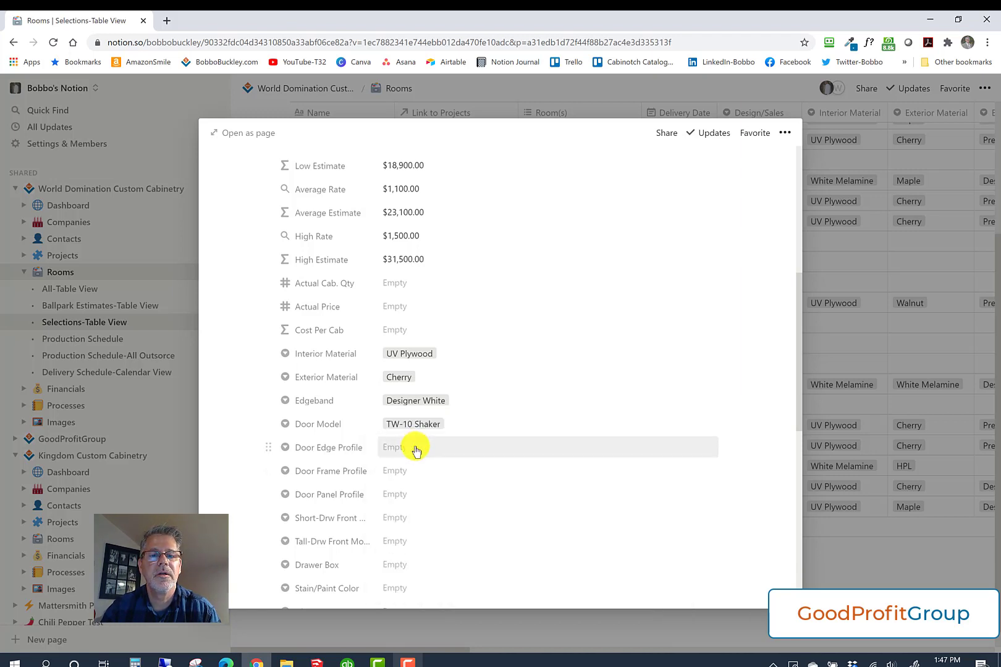
# Specify the door profiles: L-034 for the edge, Square for the frame and Design Specific for the panel
pyautogui.click(415, 451)
pyautogui.click(420, 556)
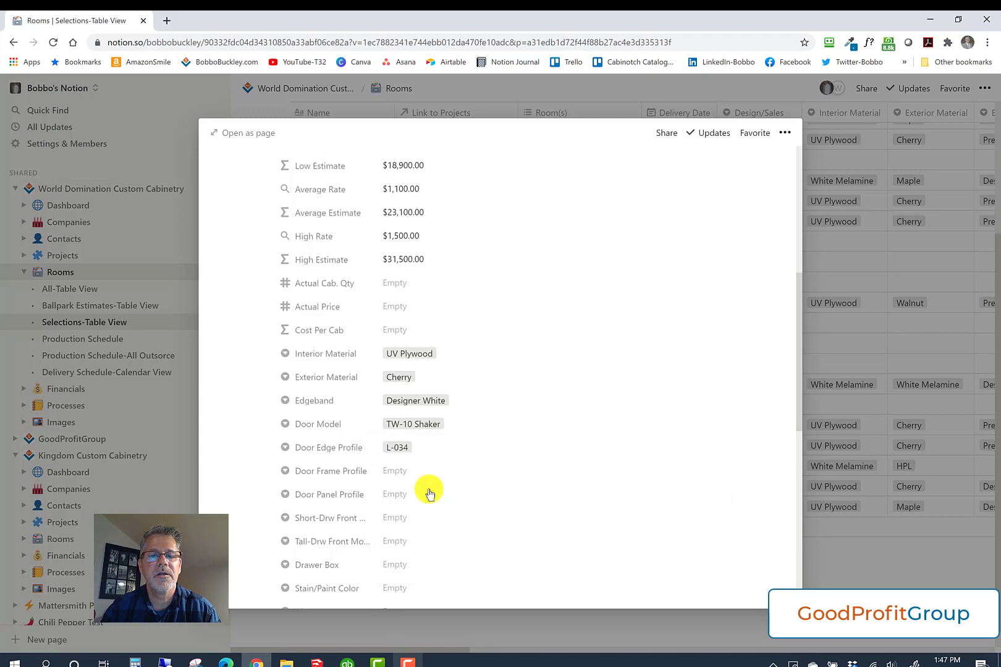
pyautogui.click(408, 473)
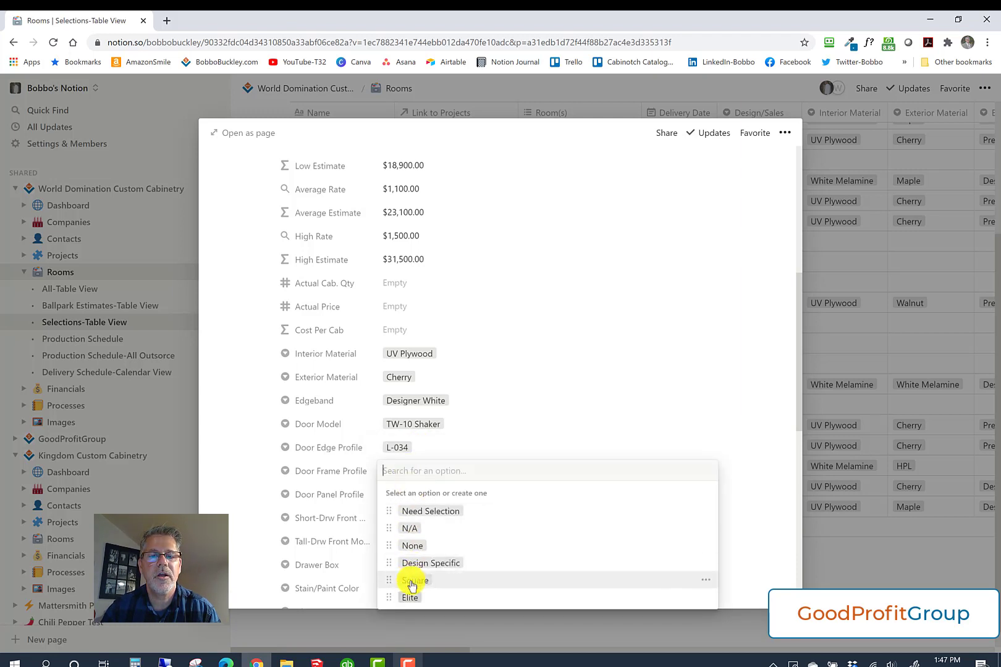
pyautogui.click(412, 584)
pyautogui.click(411, 495)
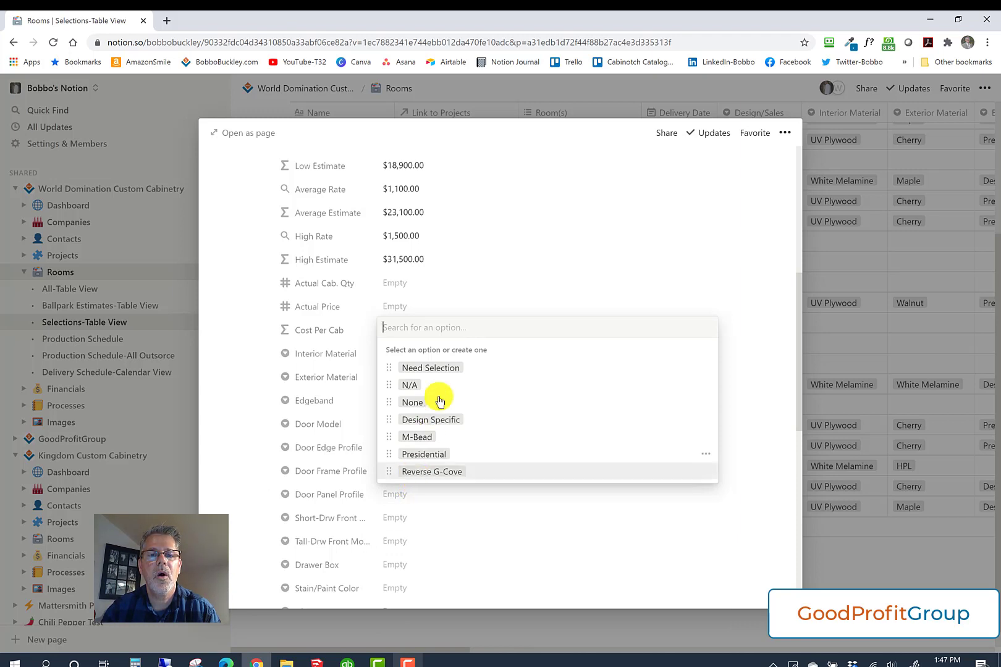
pyautogui.click(429, 421)
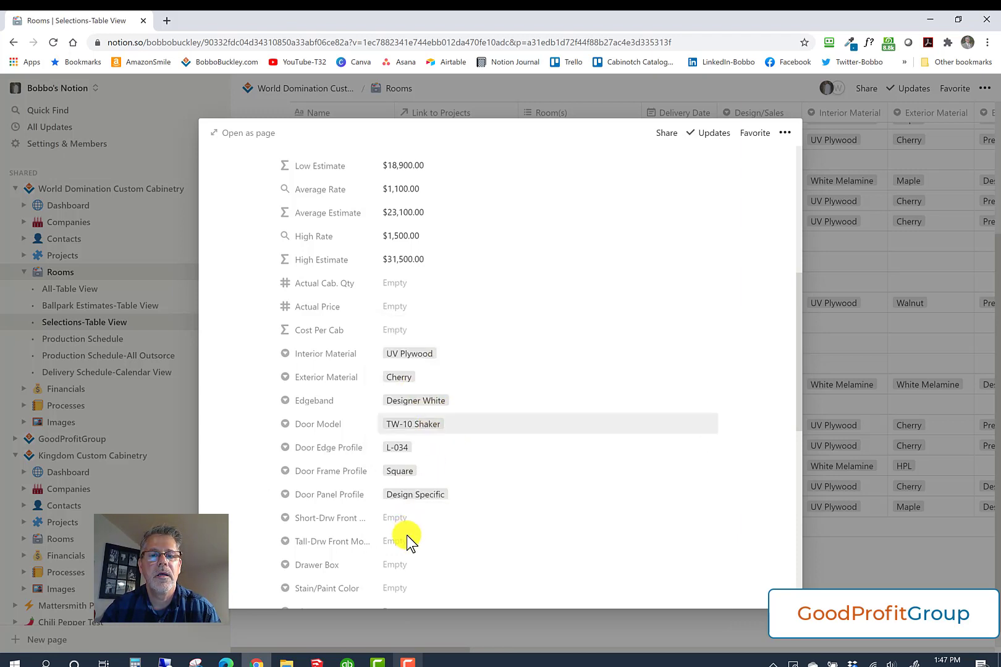
# Fill in the drawer selections: Slab for short drawer fronts, TW-10 Shaker for tall drawer fronts and Dovetailed-Birch for the drawer box
pyautogui.scroll(-2, 405, 522)
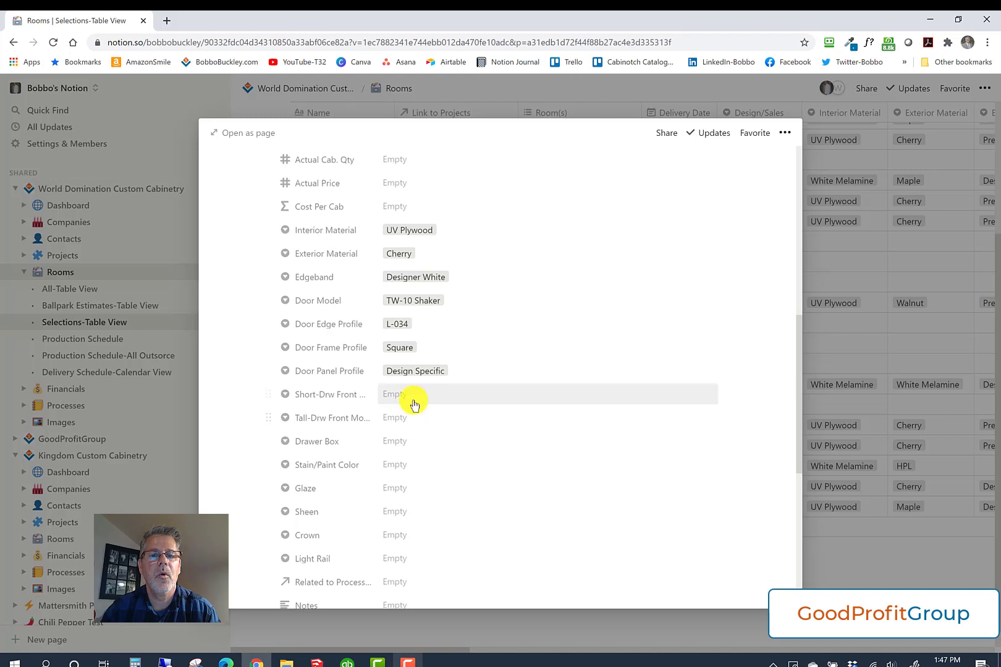
pyautogui.click(414, 402)
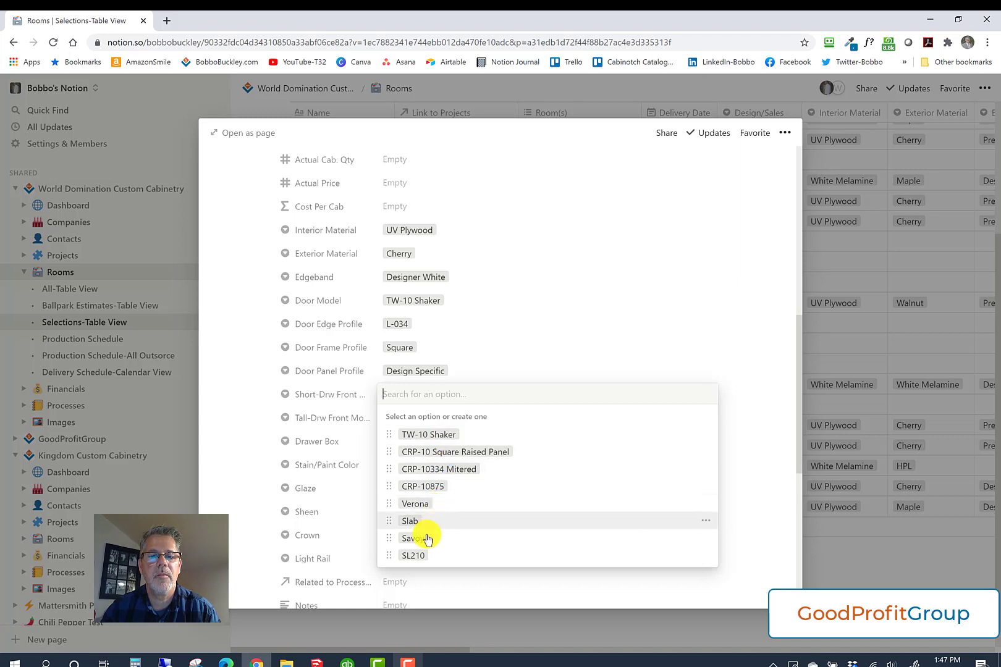
pyautogui.click(414, 523)
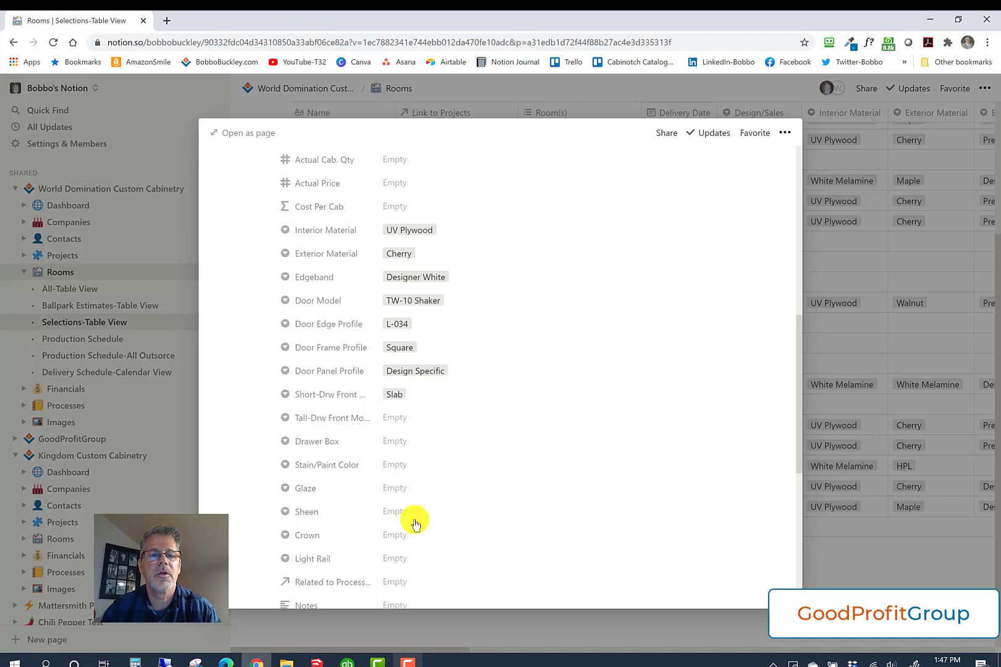
pyautogui.click(414, 420)
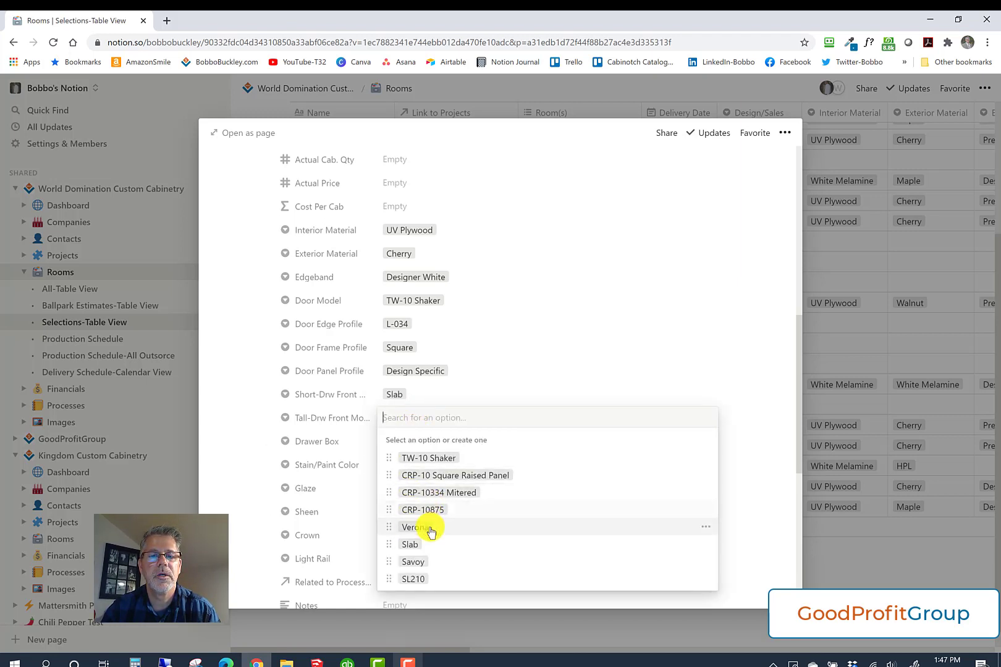
pyautogui.click(426, 457)
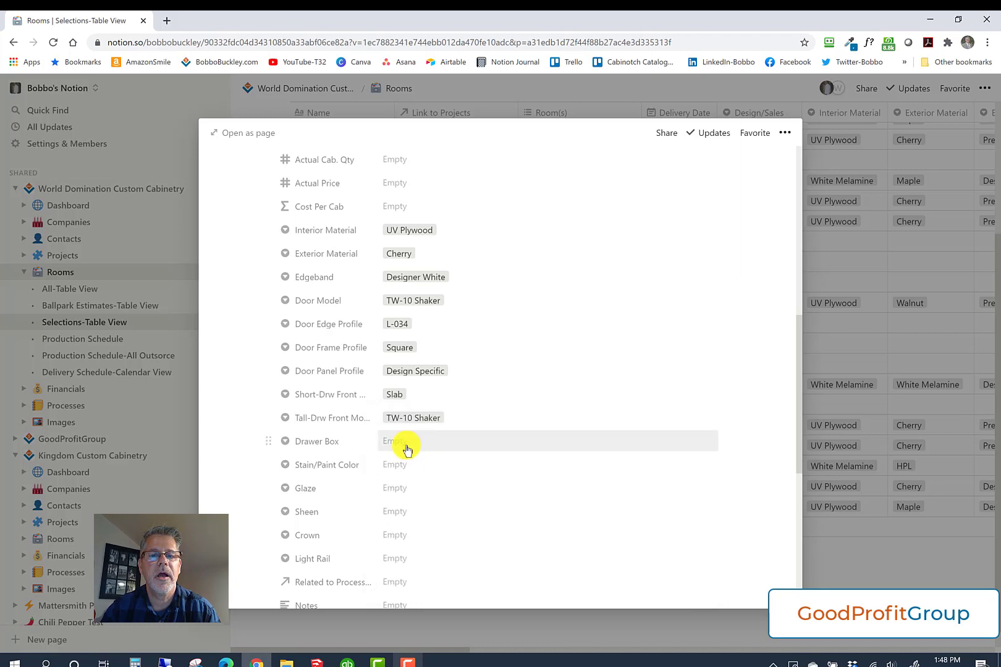
pyautogui.click(406, 447)
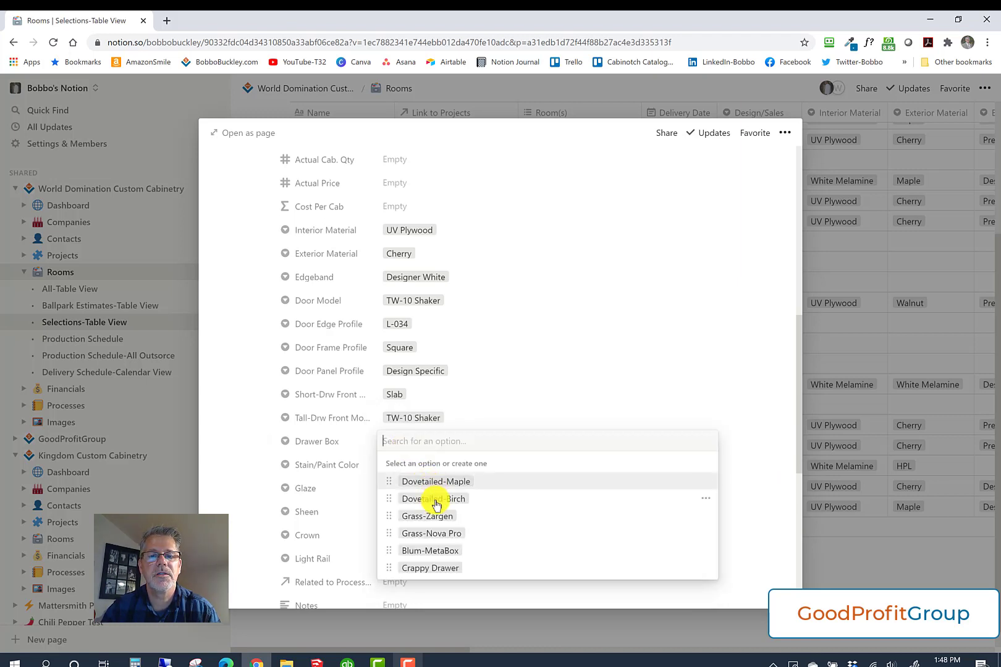
pyautogui.click(435, 501)
# Set the room's Stain/Paint Color to Ginger and its Glaze to Sable
pyautogui.click(405, 469)
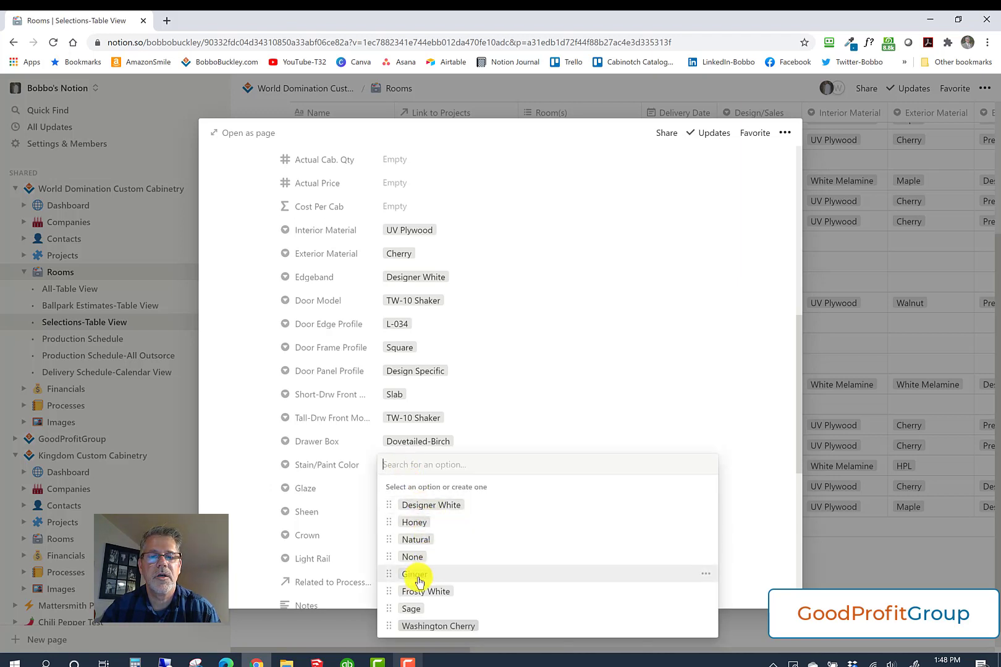
pyautogui.click(415, 574)
pyautogui.click(412, 490)
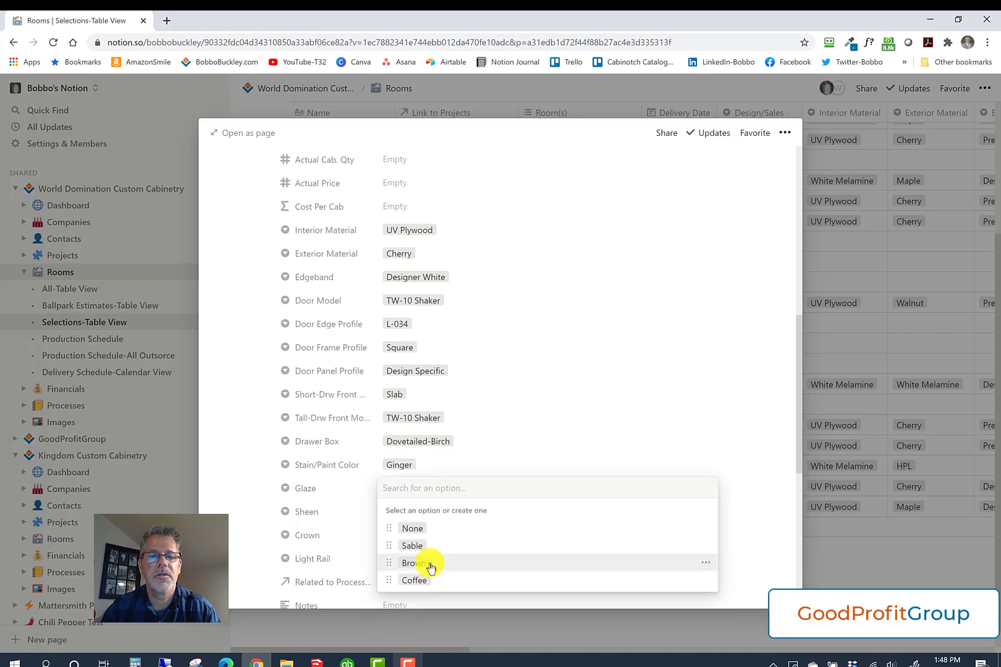
pyautogui.click(417, 547)
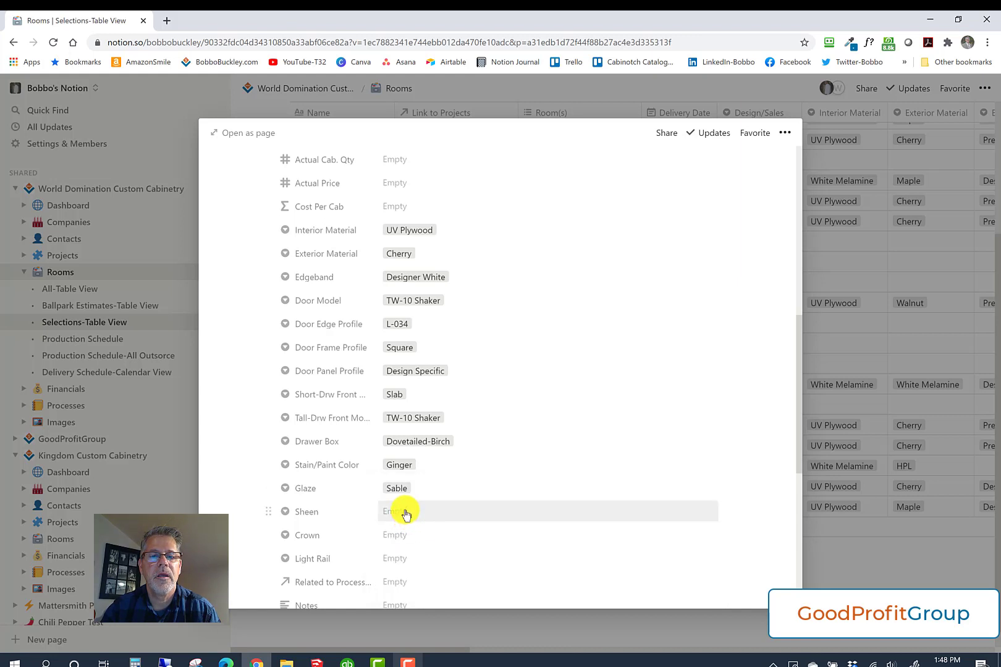
# Complete the room's selections with a 15° Sheen, 3-1/2" Cove Crown and 32mm Concealed Light Rail, and close the record
pyautogui.click(402, 512)
pyautogui.click(411, 569)
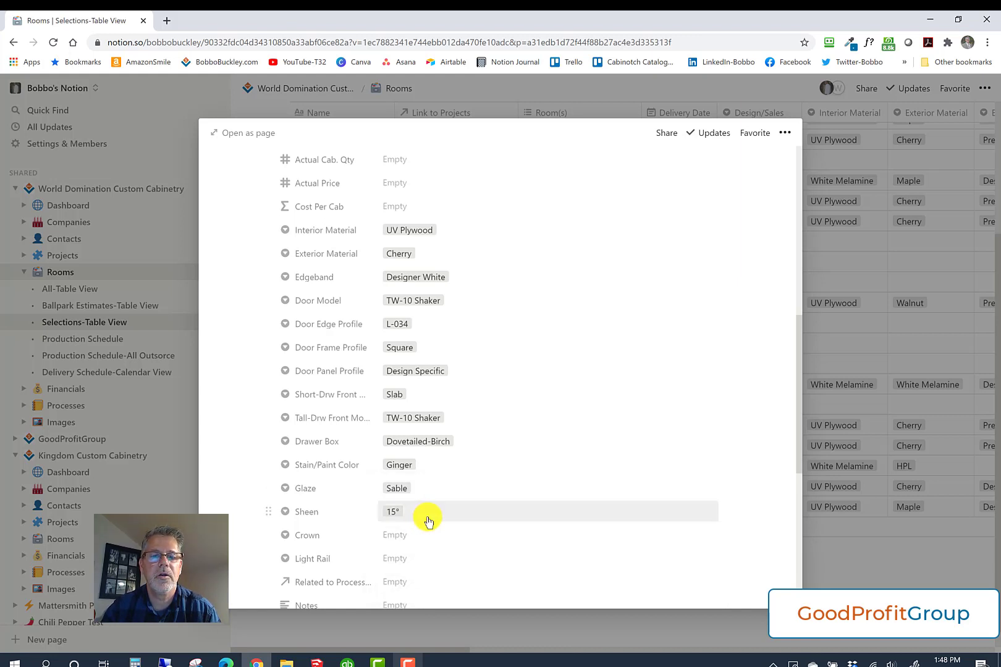
pyautogui.scroll(-2, 424, 519)
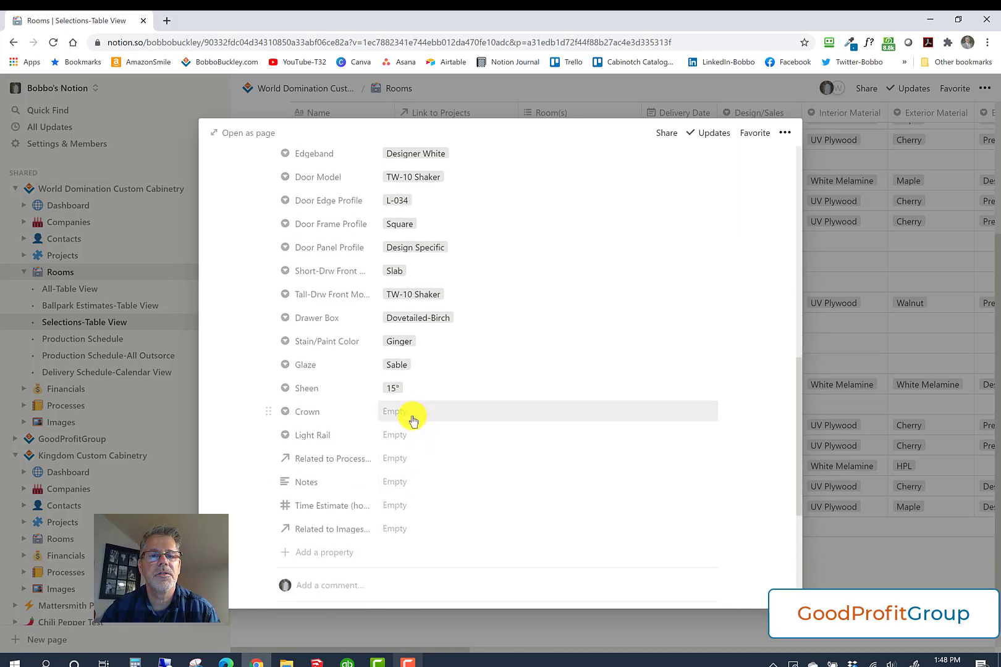
pyautogui.click(409, 419)
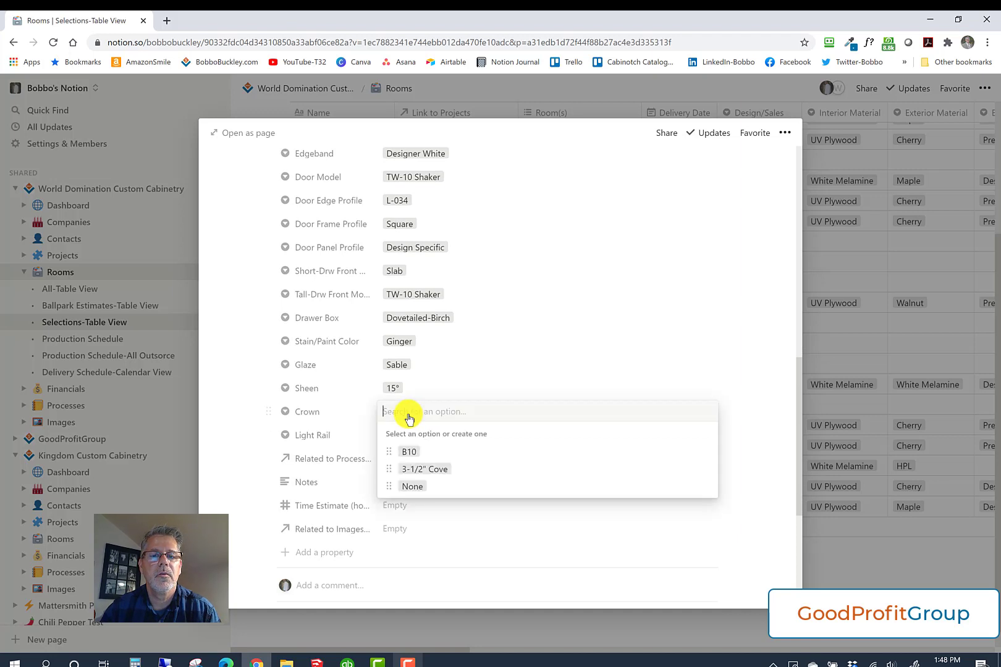
pyautogui.click(424, 469)
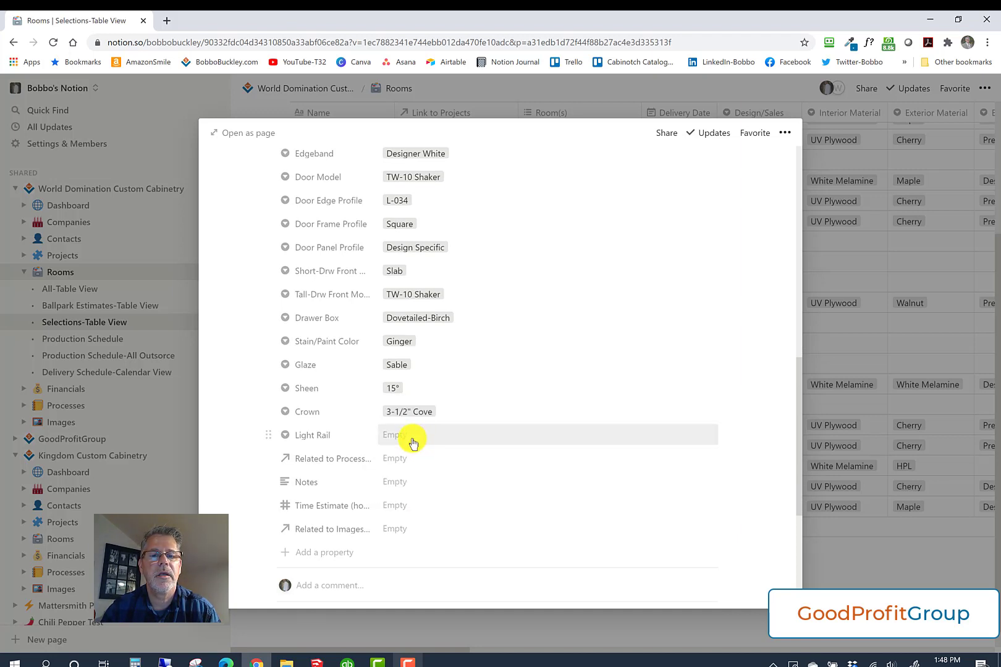
pyautogui.click(413, 444)
pyautogui.click(438, 527)
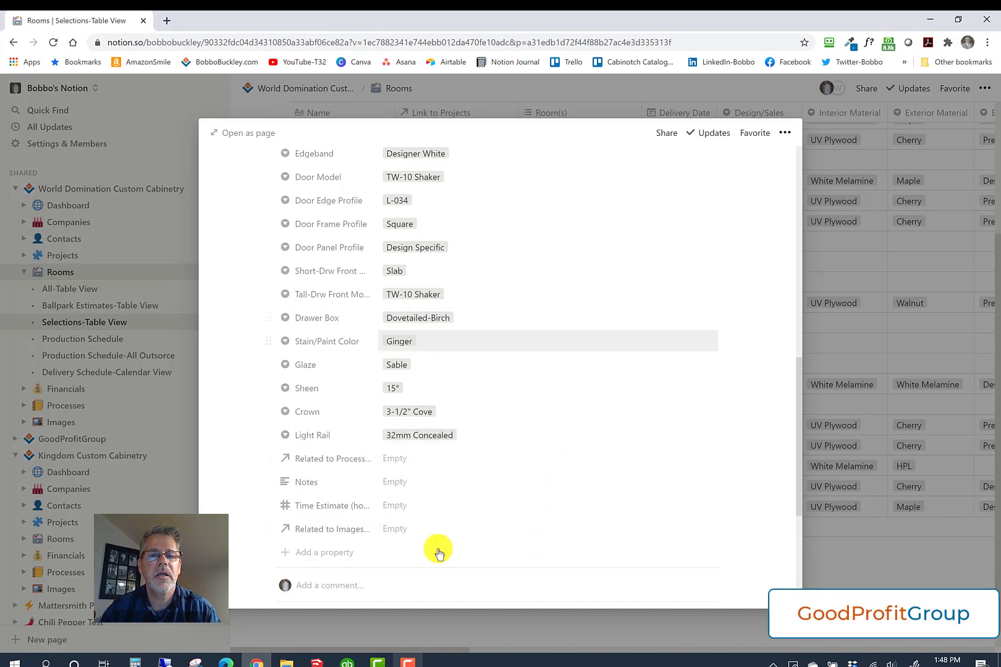
pyautogui.scroll(10, 426, 371)
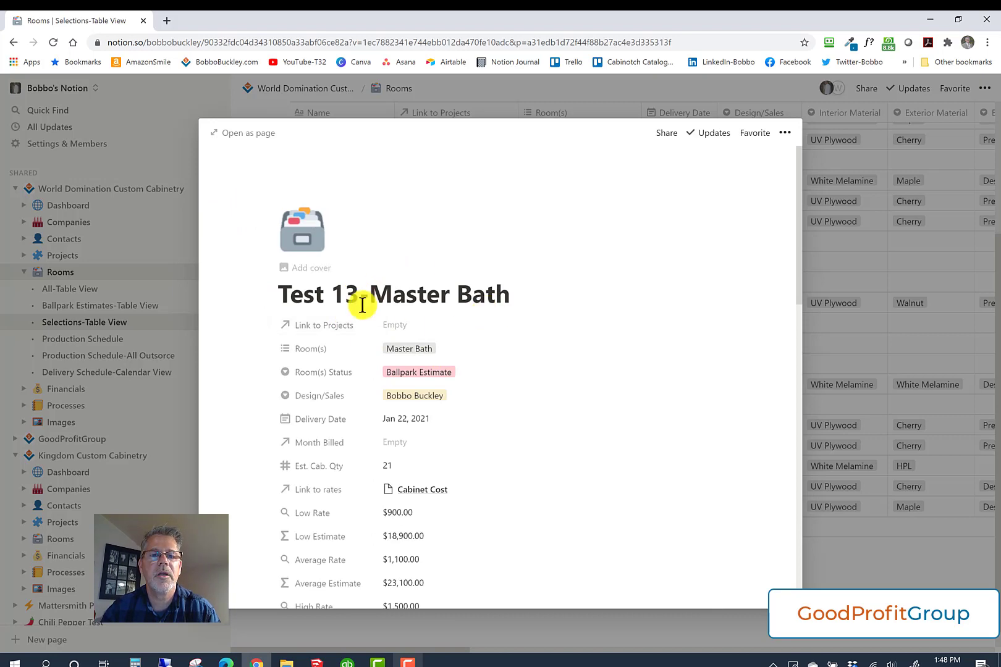
pyautogui.click(494, 86)
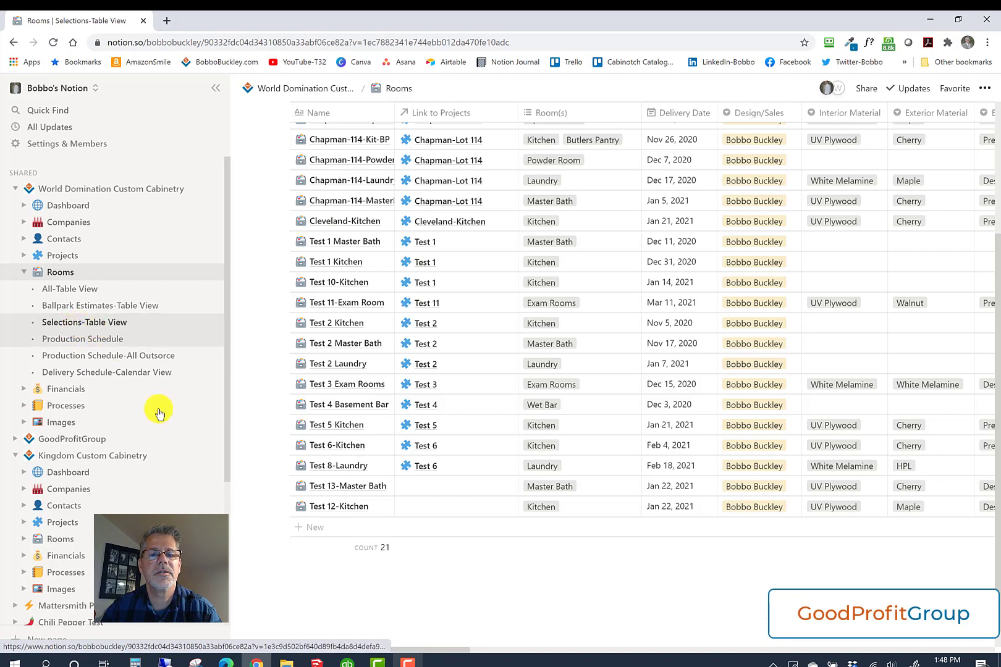
# Set the Actual Cab. Qty to 20 and the Actual Price to 22,850 for Test 13-Master Bath
pyautogui.click(368, 489)
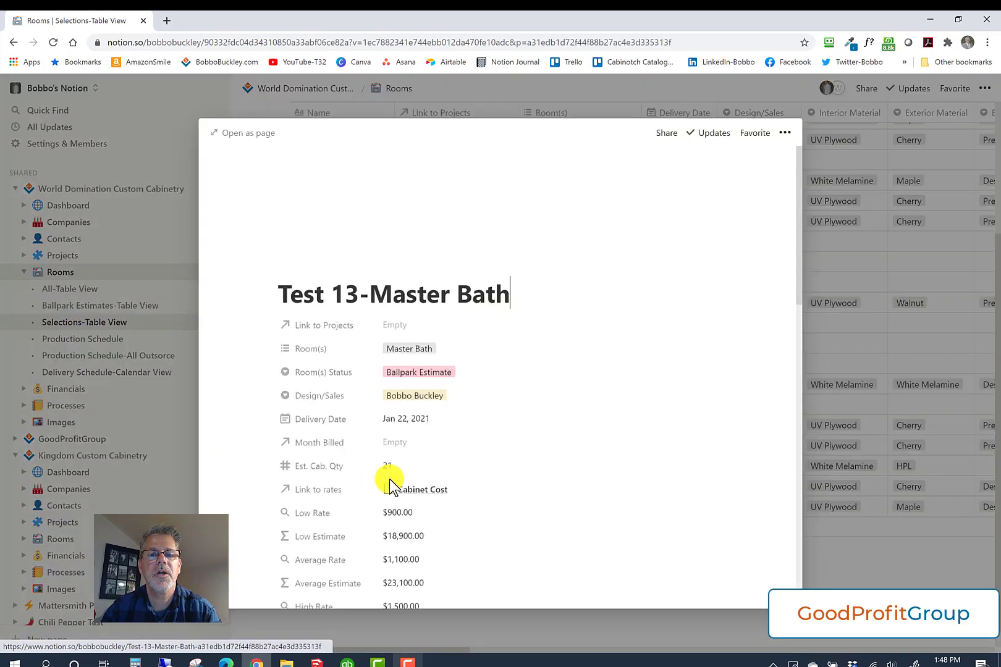
pyautogui.scroll(-3, 440, 445)
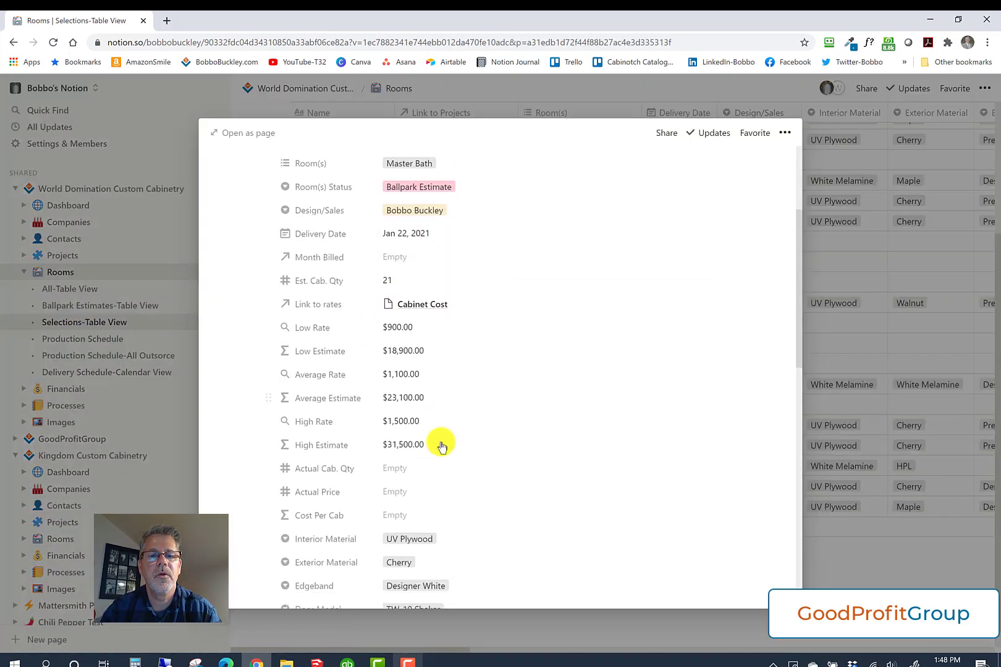
pyautogui.click(398, 470)
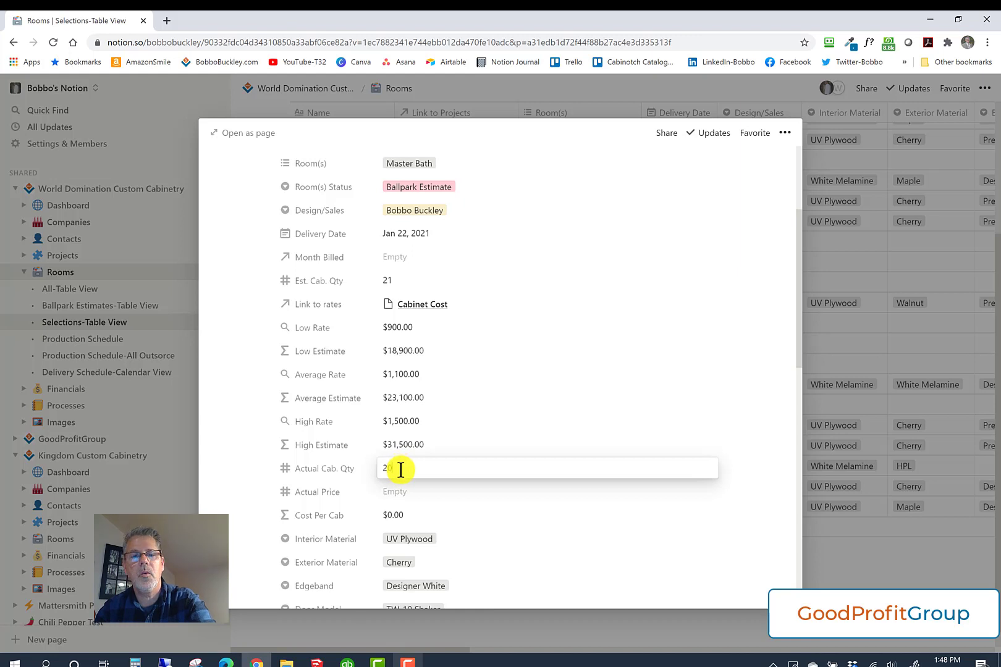
pyautogui.press('Return')
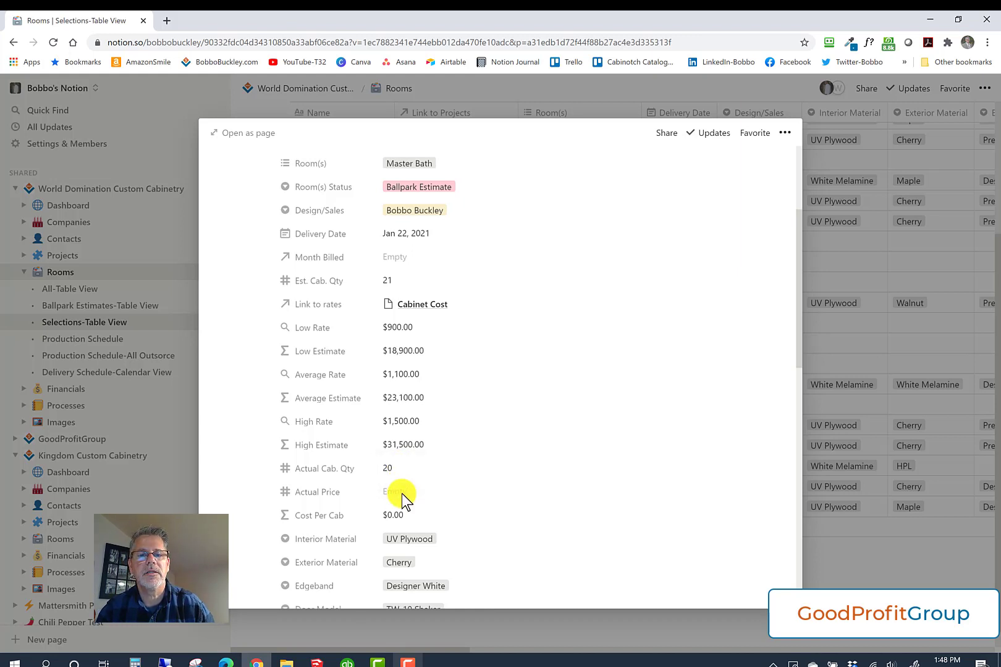
pyautogui.click(402, 494)
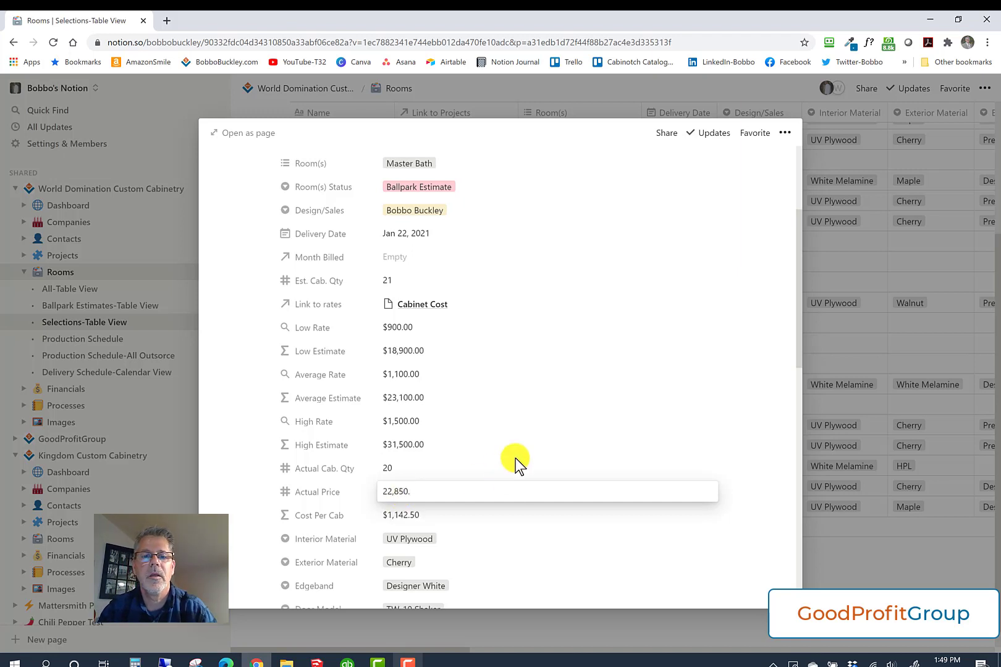
pyautogui.write('22,850.')
pyautogui.press('Return')
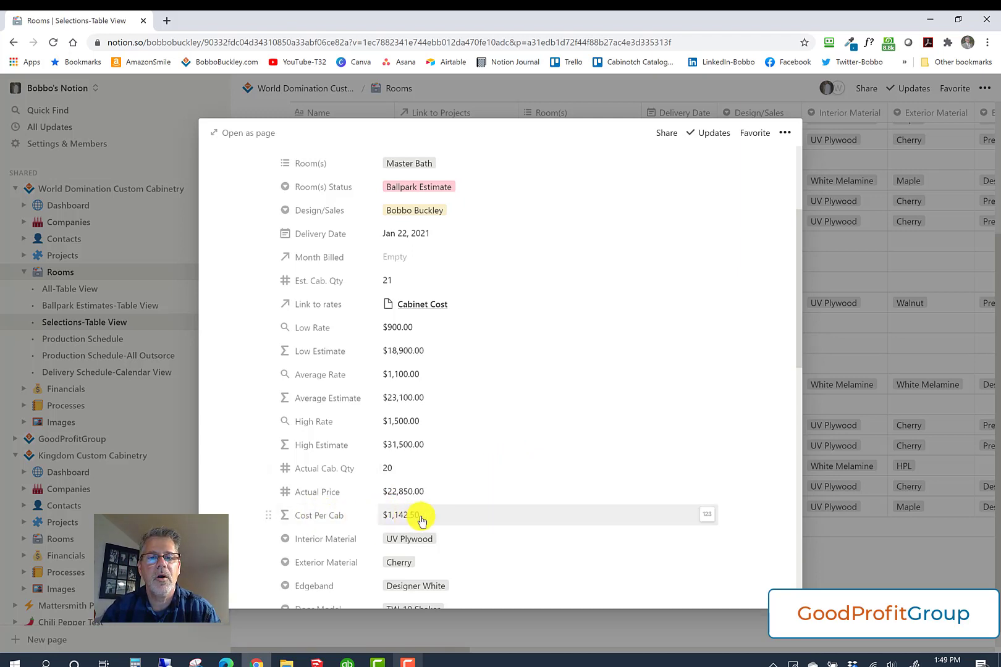
pyautogui.click(524, 86)
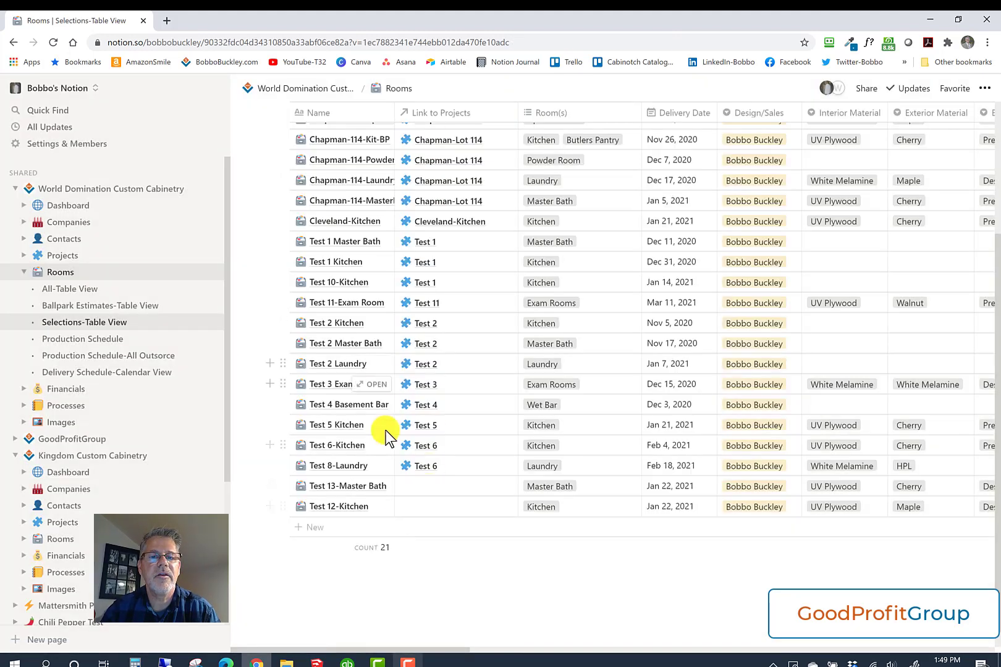
# In the Production Schedule-All Outsorce view, move the Test 13-Master Bath card to Selections, followed by Field Measure
pyautogui.click(70, 356)
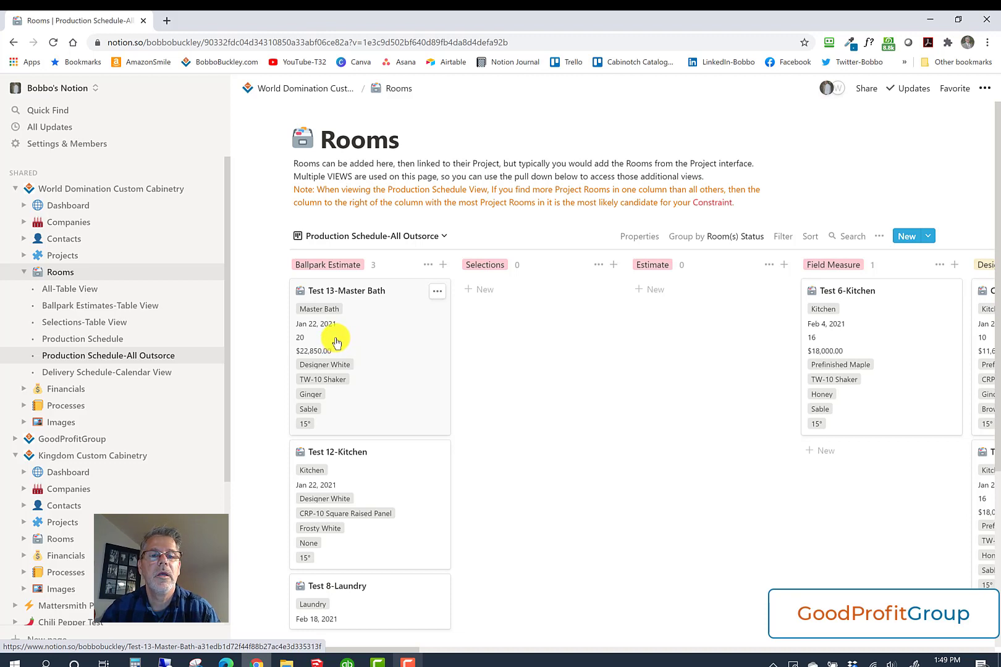
pyautogui.moveTo(393, 339); pyautogui.dragTo(485, 348)
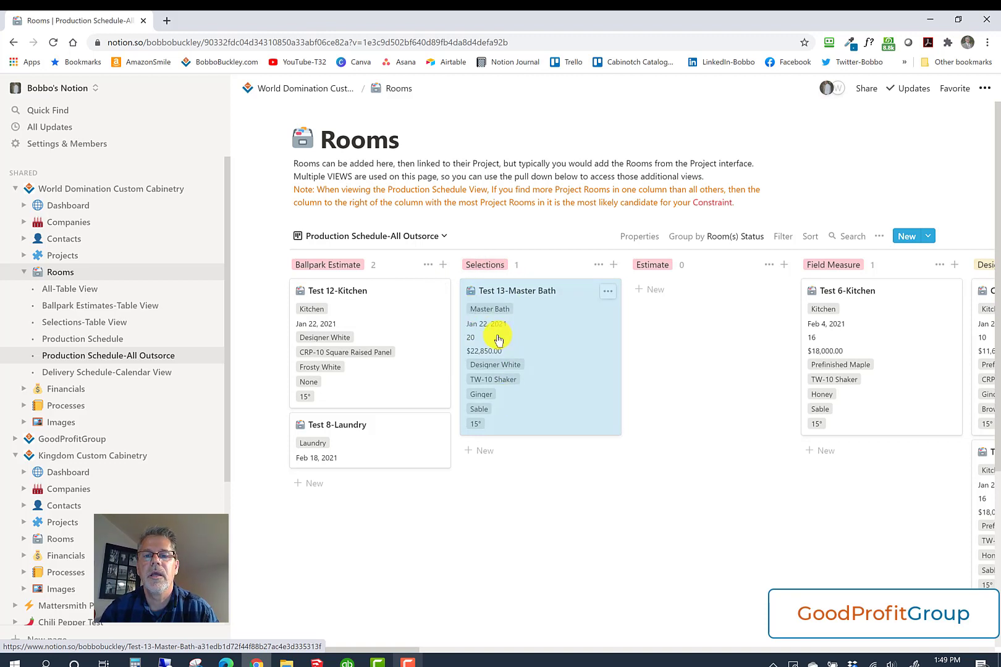
pyautogui.moveTo(498, 339); pyautogui.dragTo(828, 494)
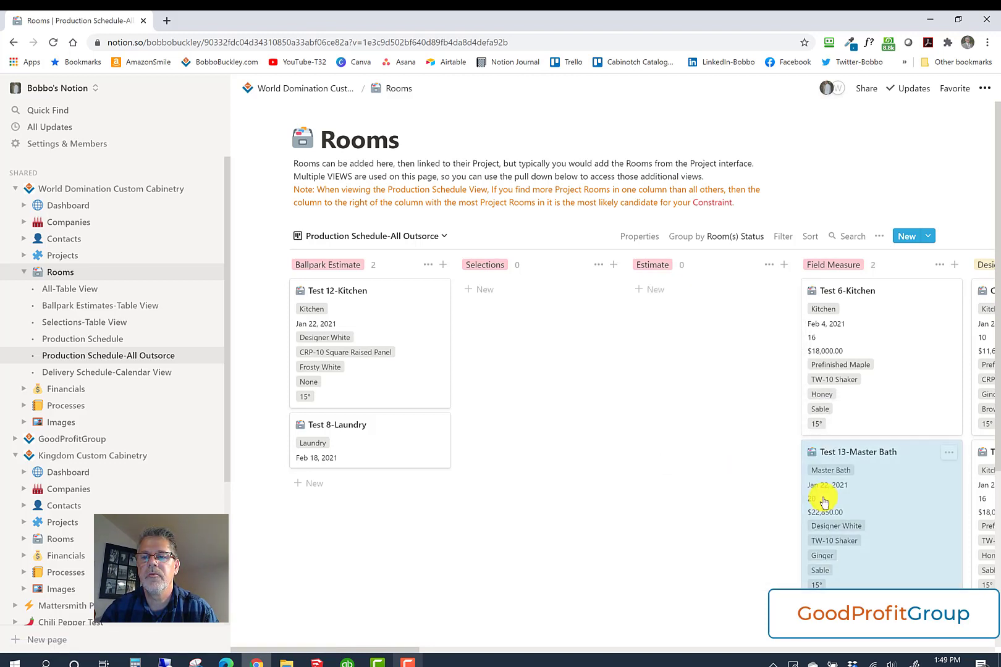
# From the Test 13-Master Bath record, change the Room(s) Status to Design, followed by Check Field Measure
pyautogui.click(858, 488)
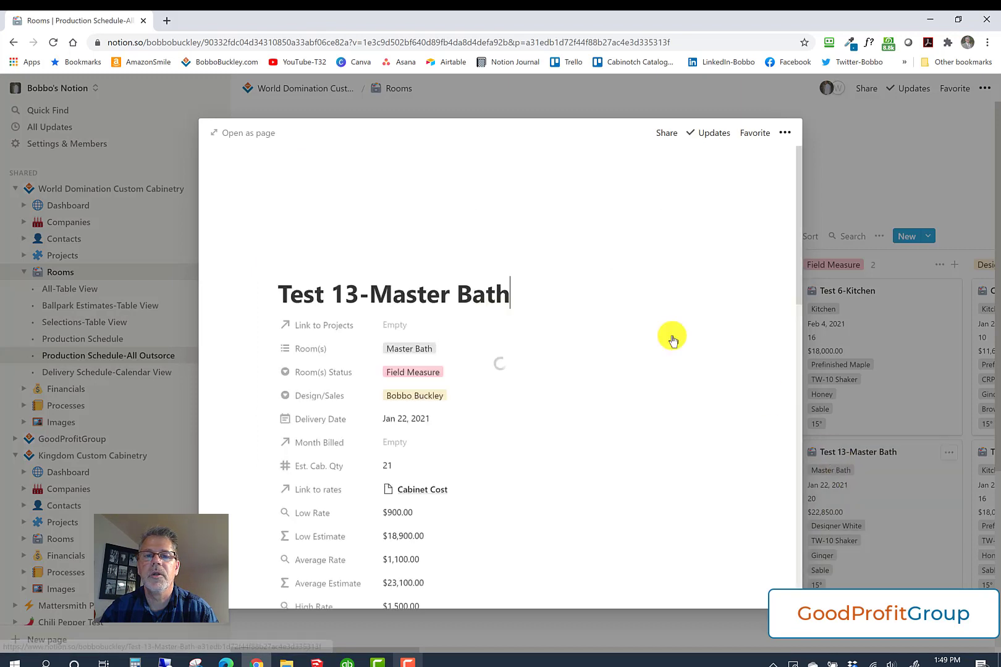
pyautogui.click(450, 378)
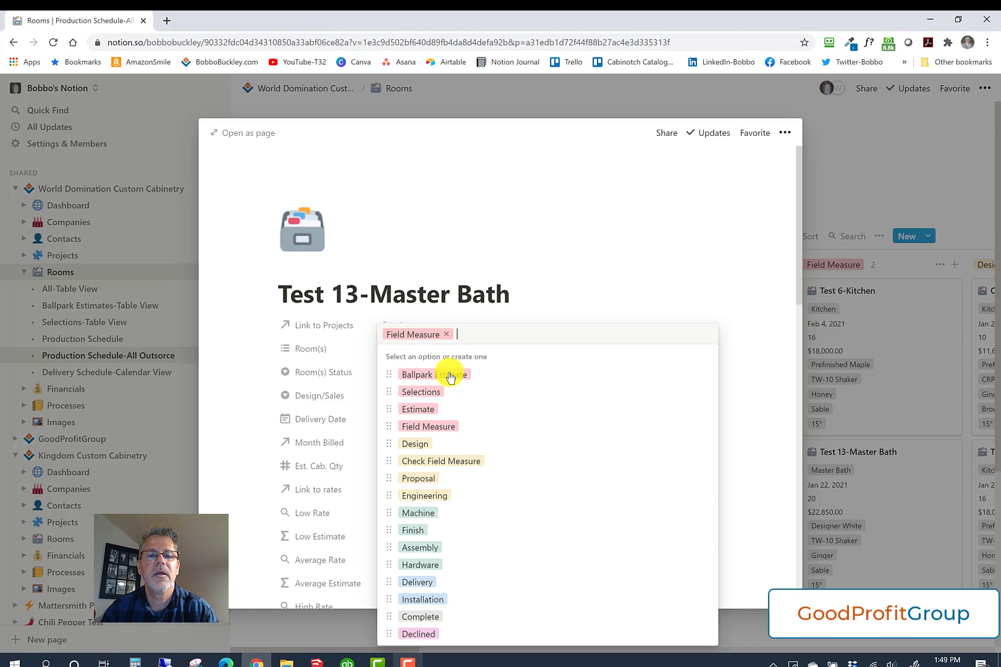
pyautogui.click(418, 445)
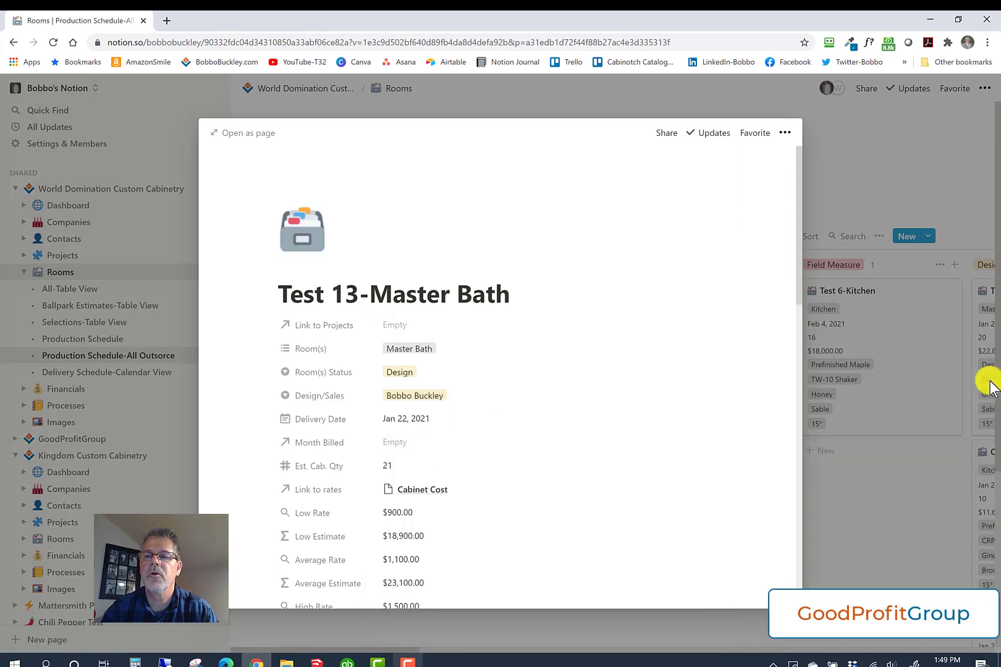
pyautogui.click(430, 372)
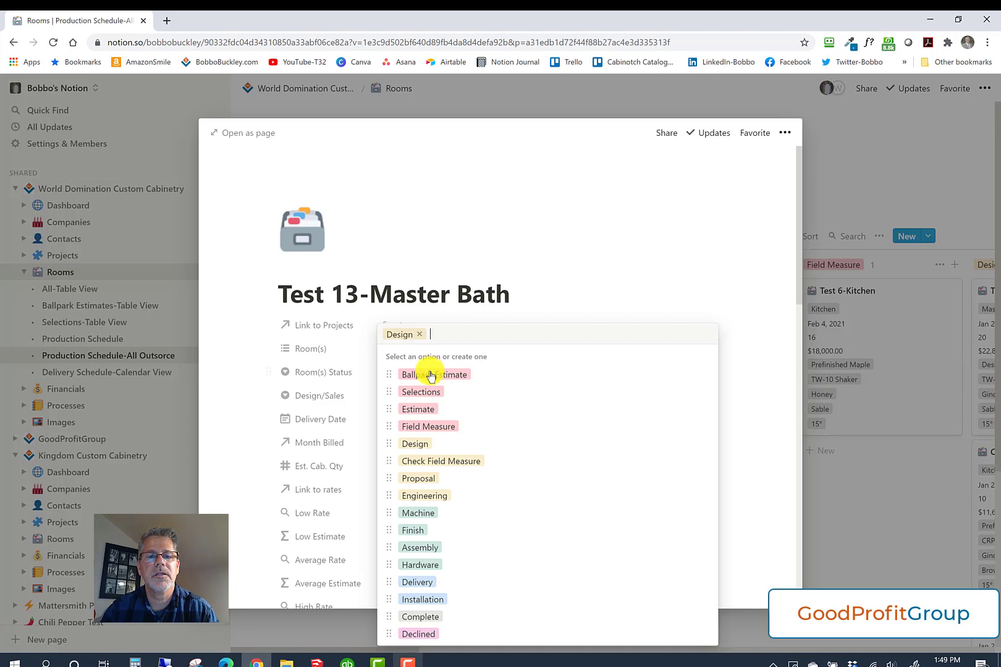
pyautogui.click(444, 462)
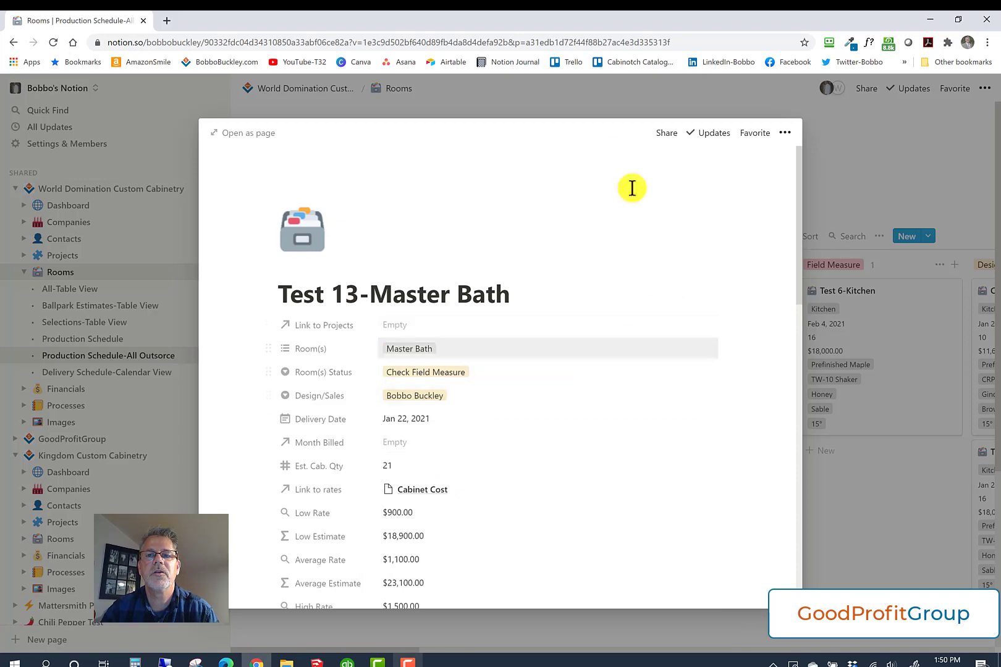
pyautogui.click(610, 96)
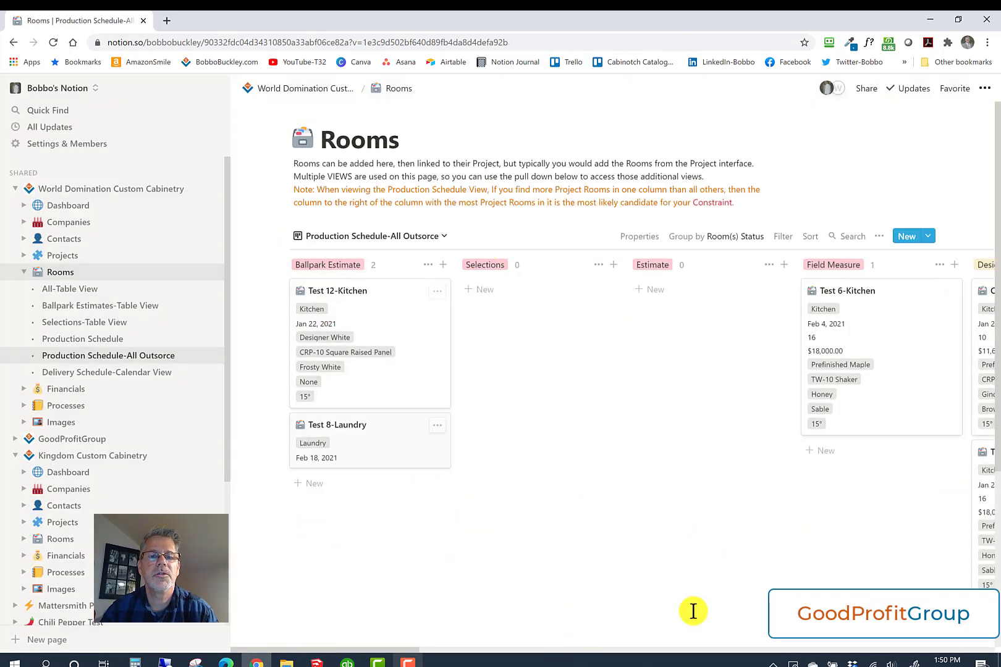
# Look across the production board's stages to examine where the rooms stand, including Test 13-Master Bath
pyautogui.moveTo(351, 647); pyautogui.dragTo(482, 631)
pyautogui.hscroll(3, 491, 633)
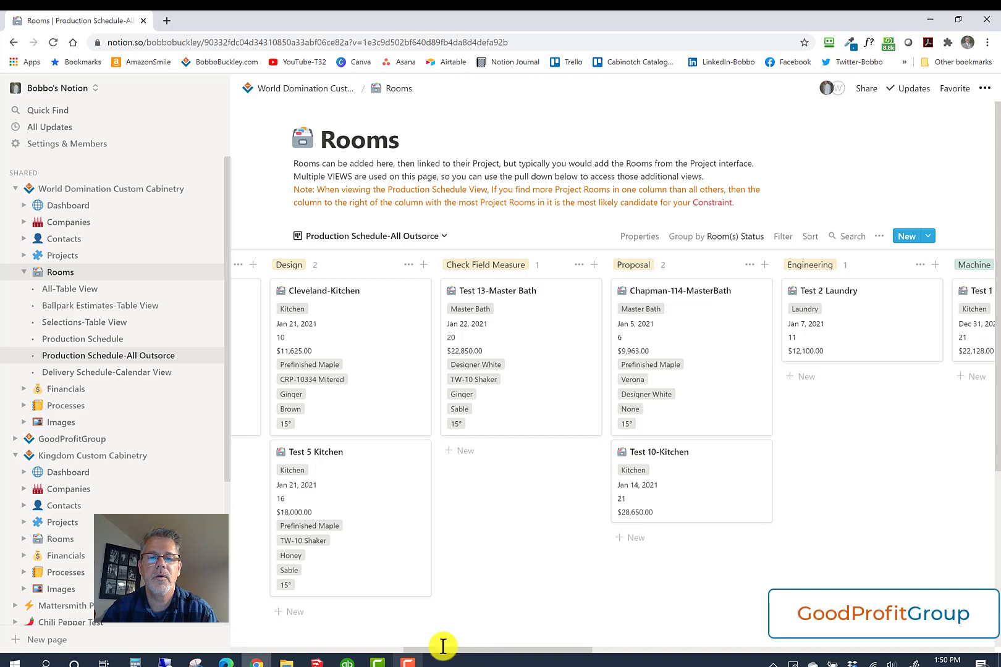
pyautogui.moveTo(485, 649); pyautogui.dragTo(317, 649)
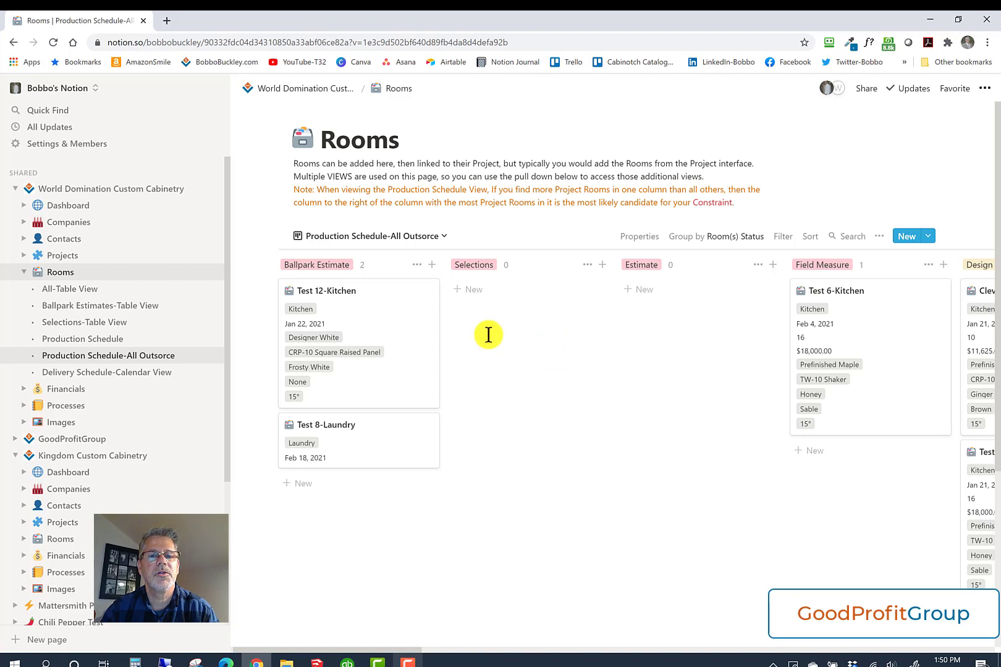
# Show the Delivery Schedule-Calendar View and examine the room deliveries scheduled from November 2020 through January 2021
pyautogui.click(89, 373)
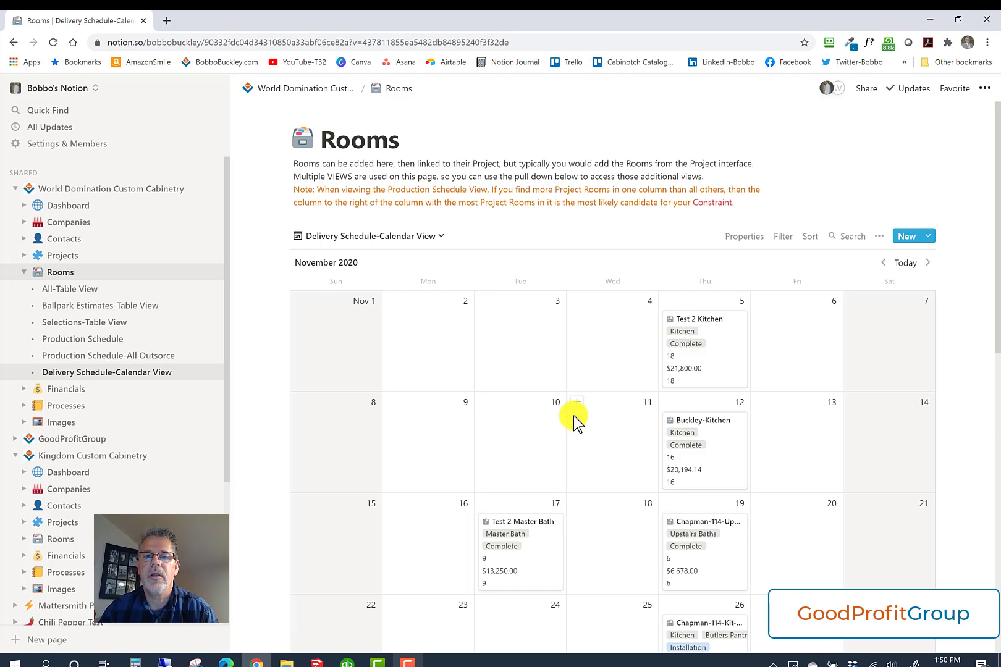
pyautogui.scroll(-1, 573, 416)
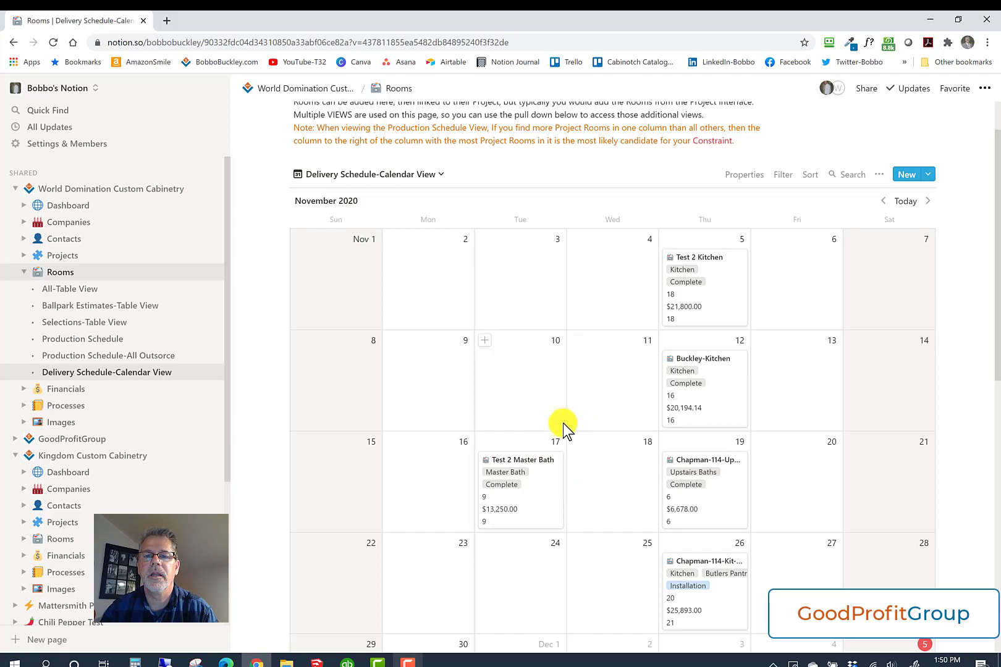
pyautogui.scroll(-1, 575, 418)
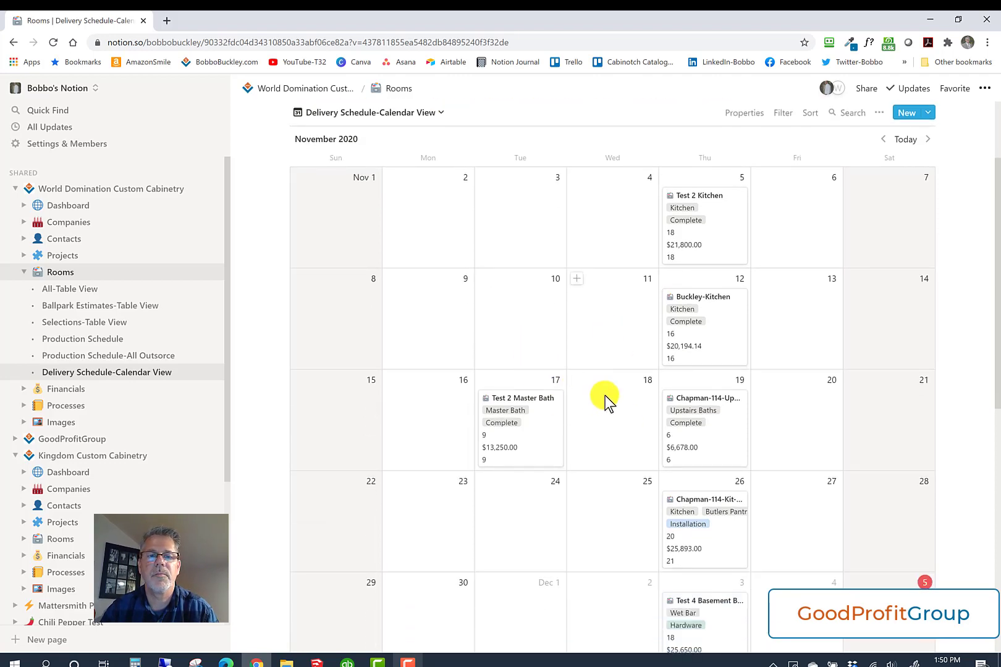
pyautogui.scroll(-3, 605, 395)
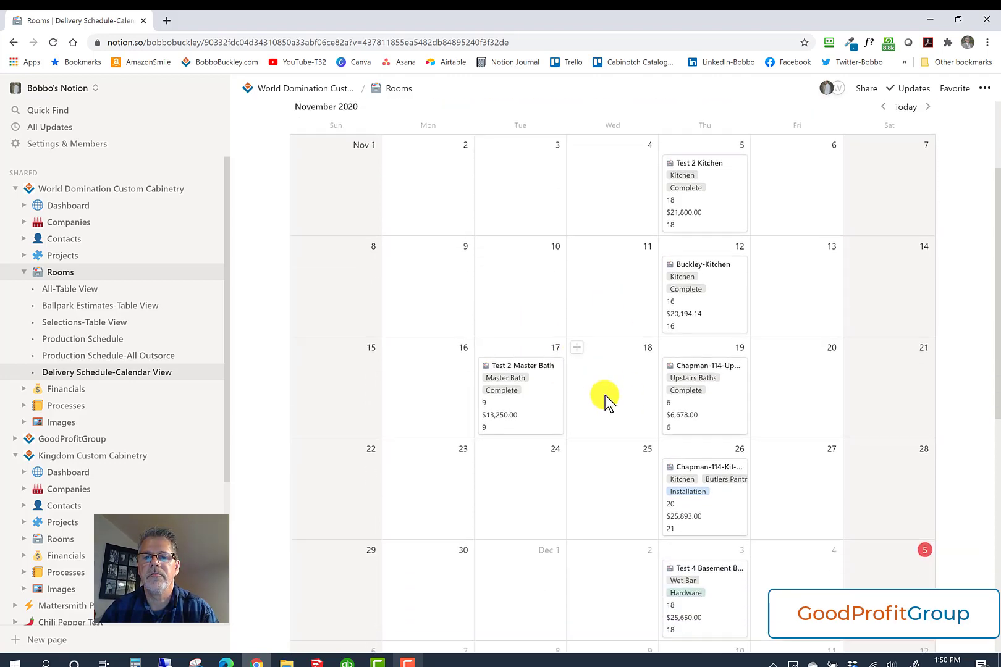
pyautogui.scroll(-8, 604, 393)
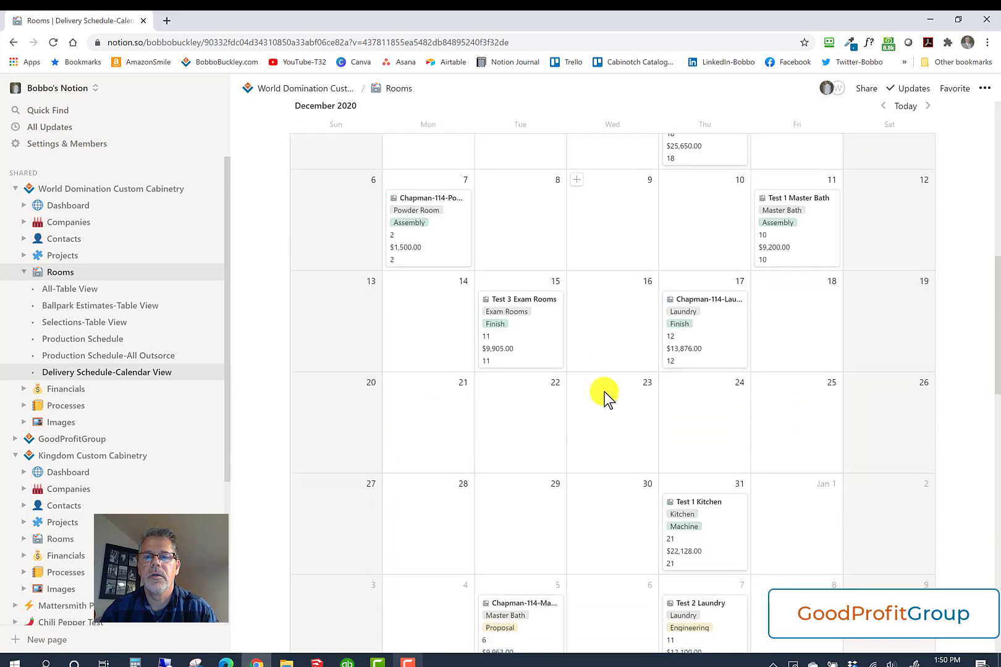
pyautogui.scroll(-5, 604, 392)
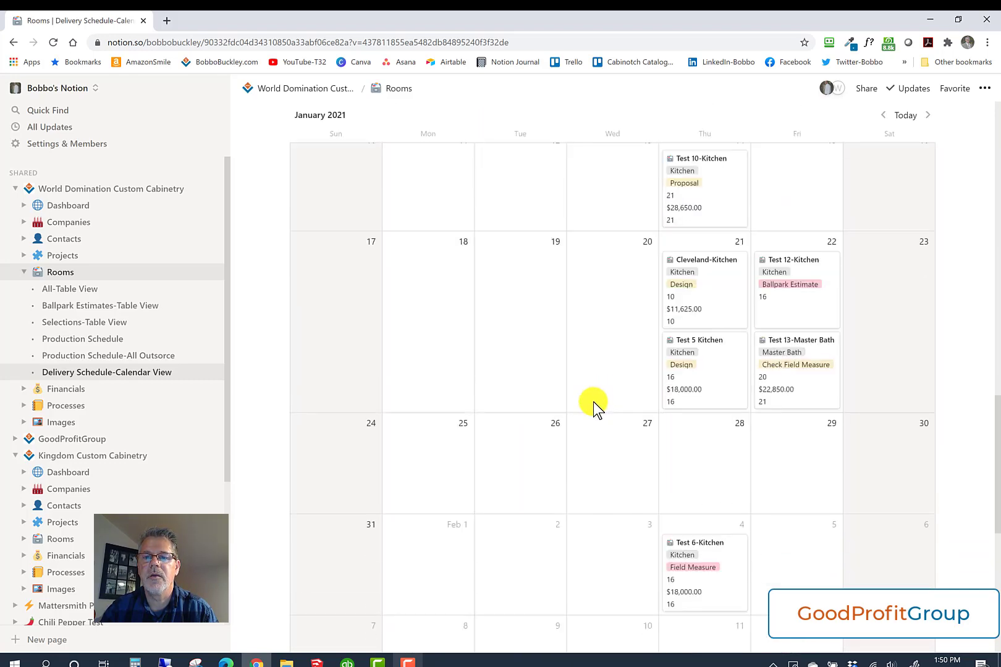
pyautogui.scroll(8, 545, 348)
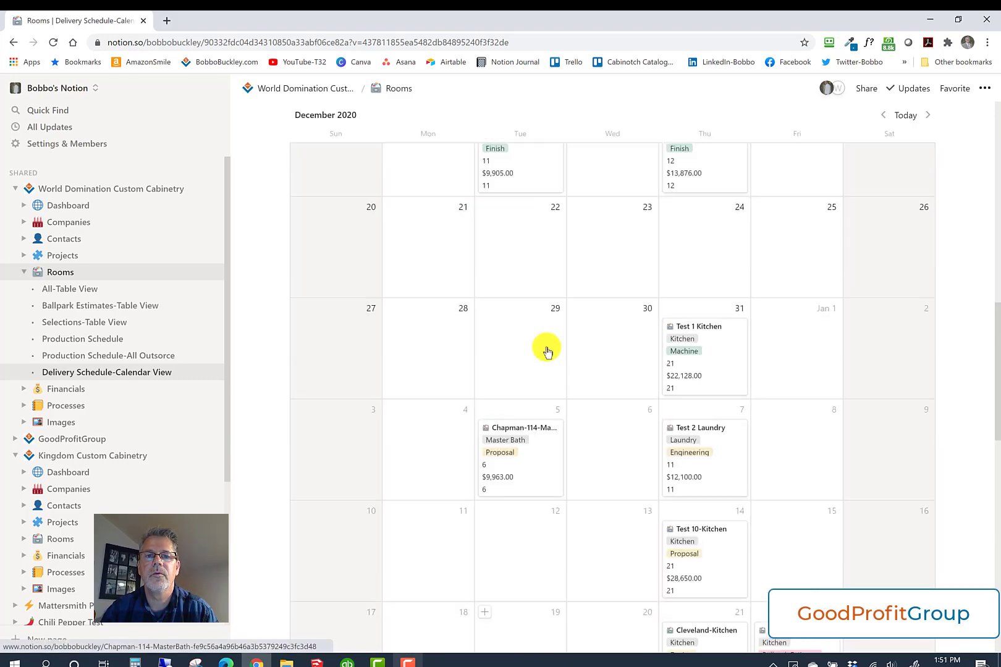
pyautogui.scroll(6, 547, 346)
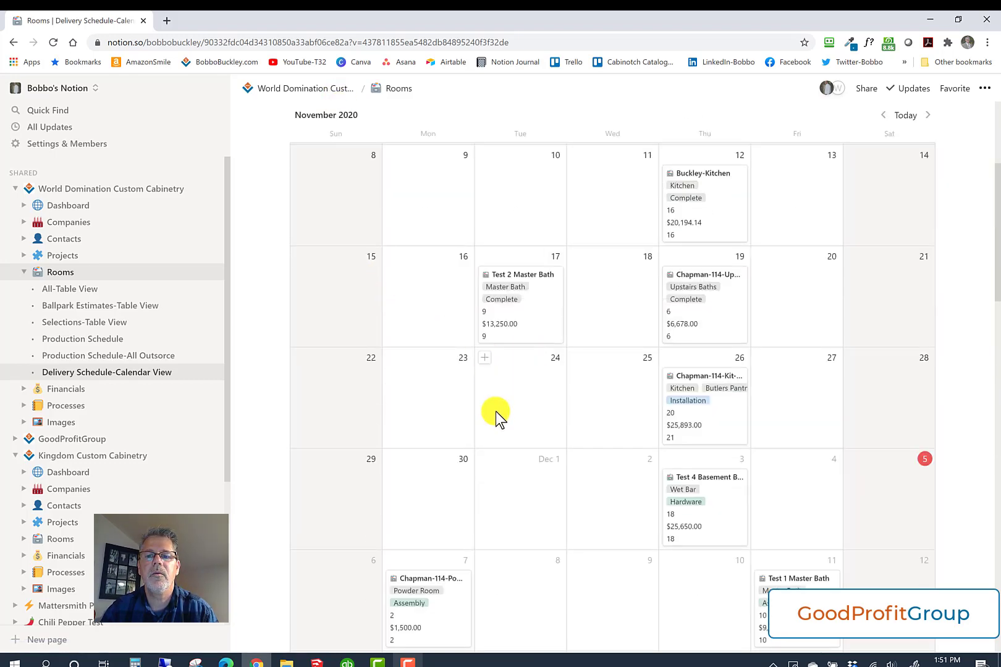
pyautogui.scroll(-4, 496, 412)
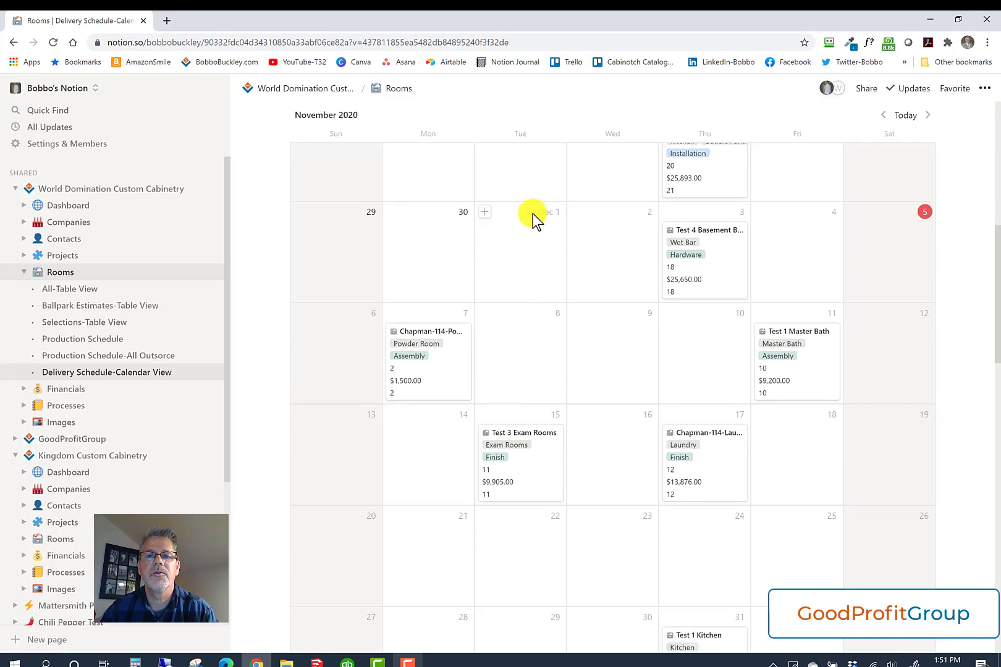
pyautogui.scroll(-2, 556, 364)
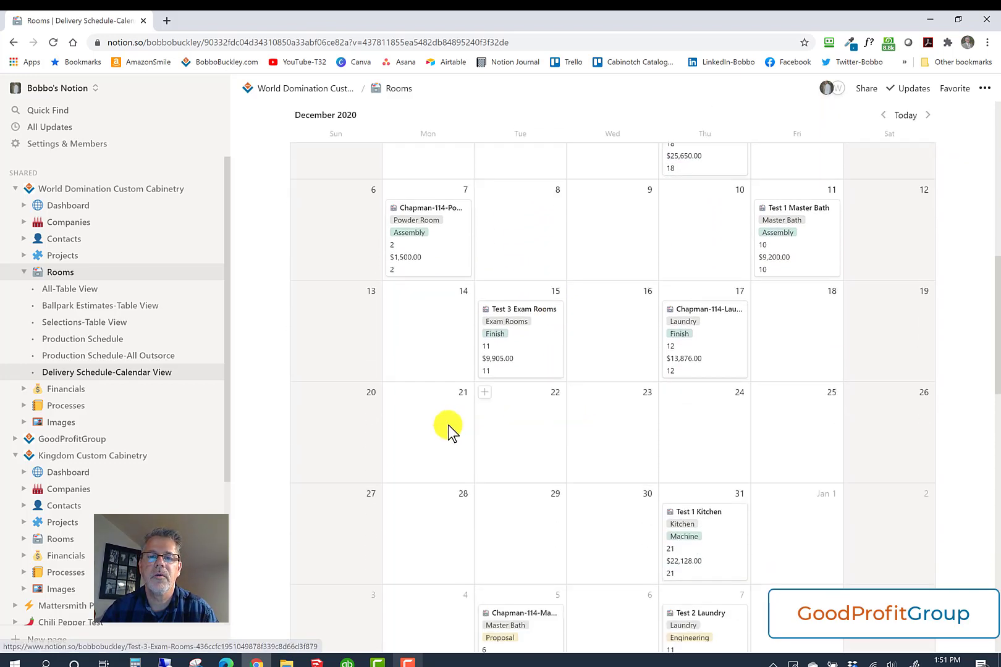
# Look through the delivery calendar from December 2020 to March 2021, examining each scheduled room's type, status and price
pyautogui.scroll(-3, 536, 432)
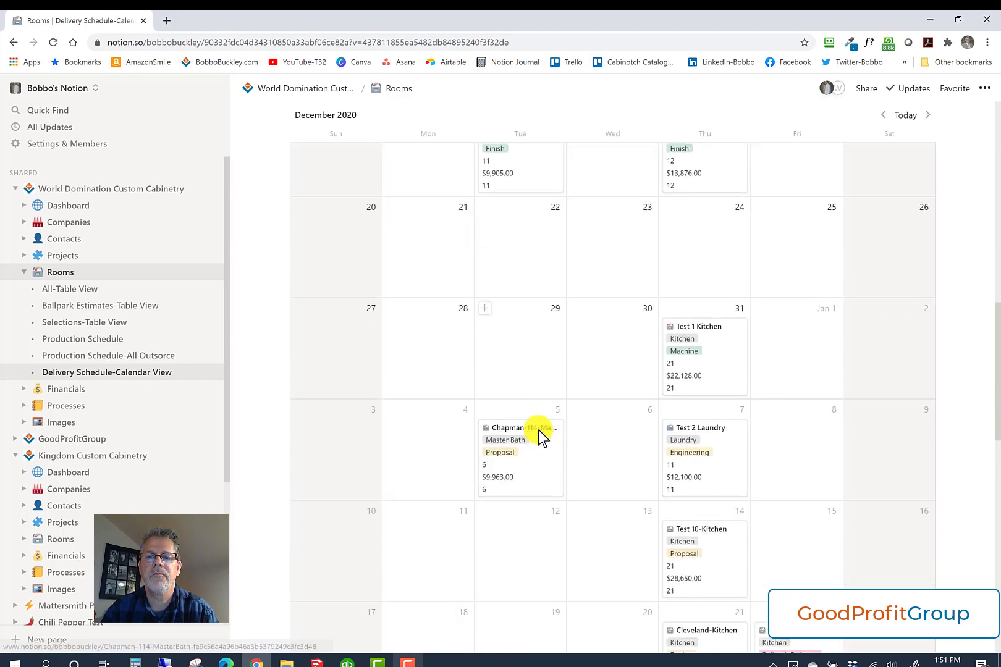
pyautogui.scroll(-5, 538, 430)
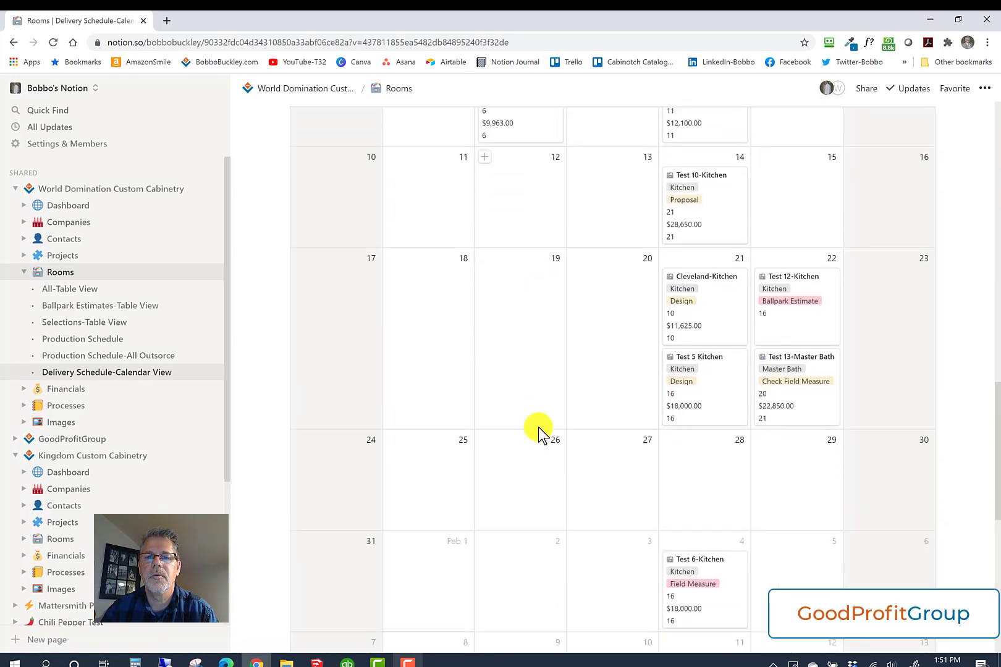
pyautogui.scroll(-1, 538, 428)
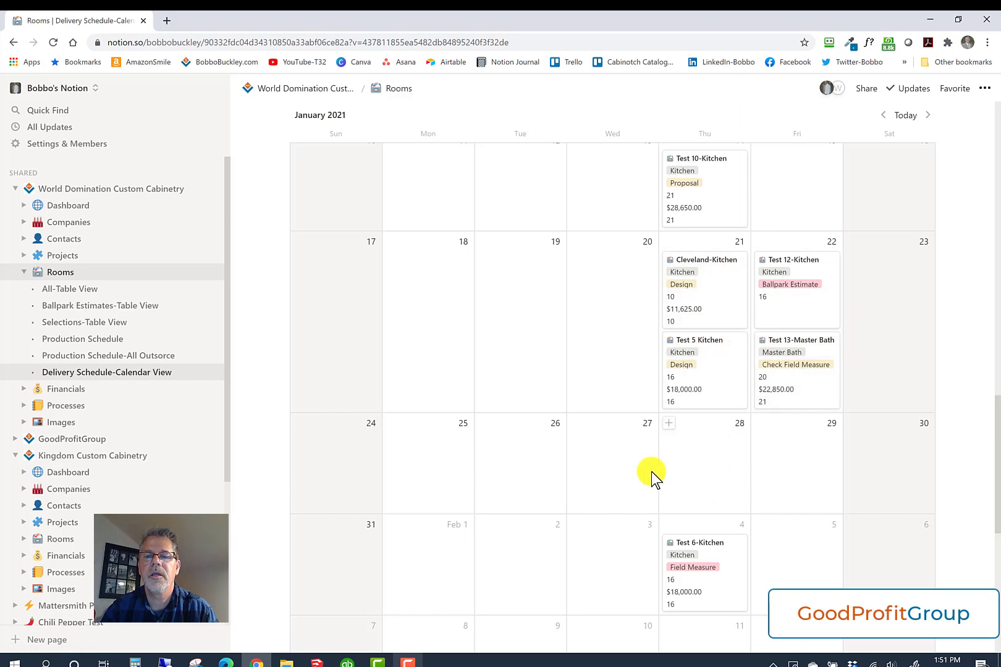
pyautogui.scroll(-2, 712, 477)
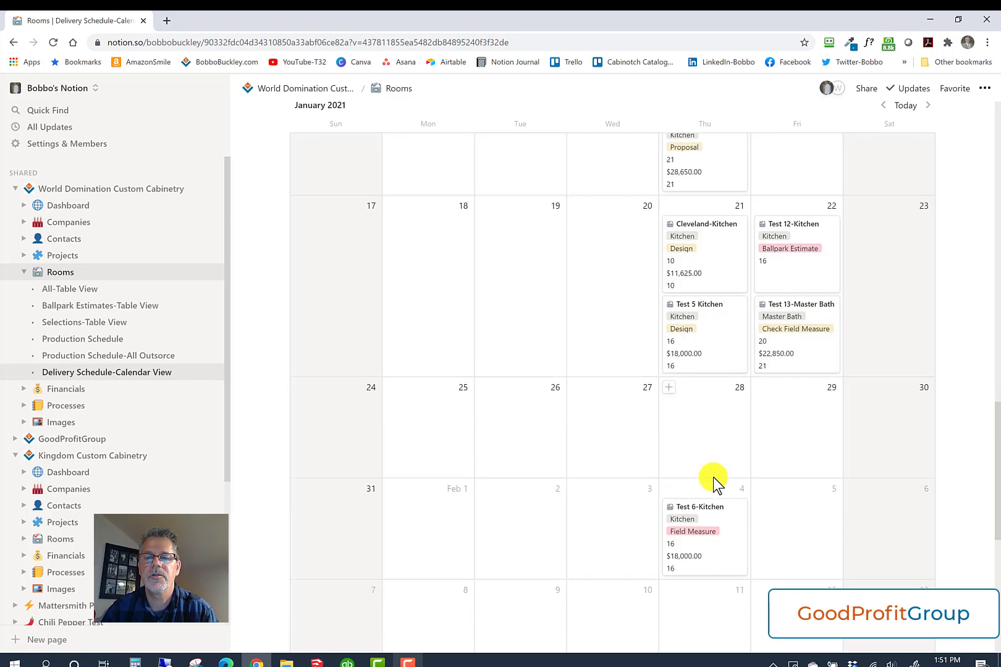
pyautogui.scroll(-6, 679, 553)
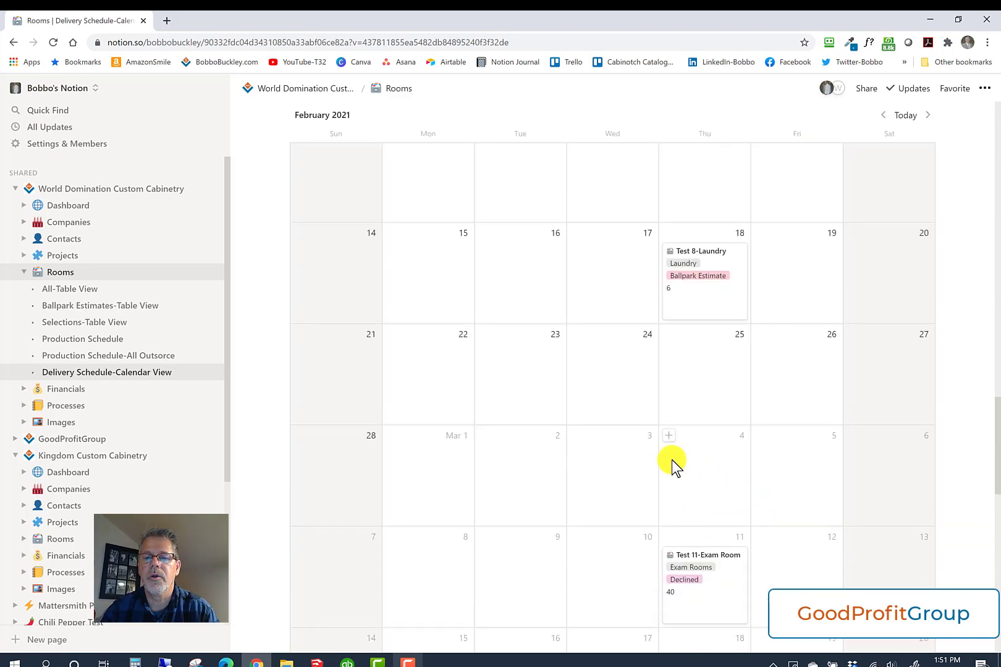
pyautogui.scroll(-1, 623, 381)
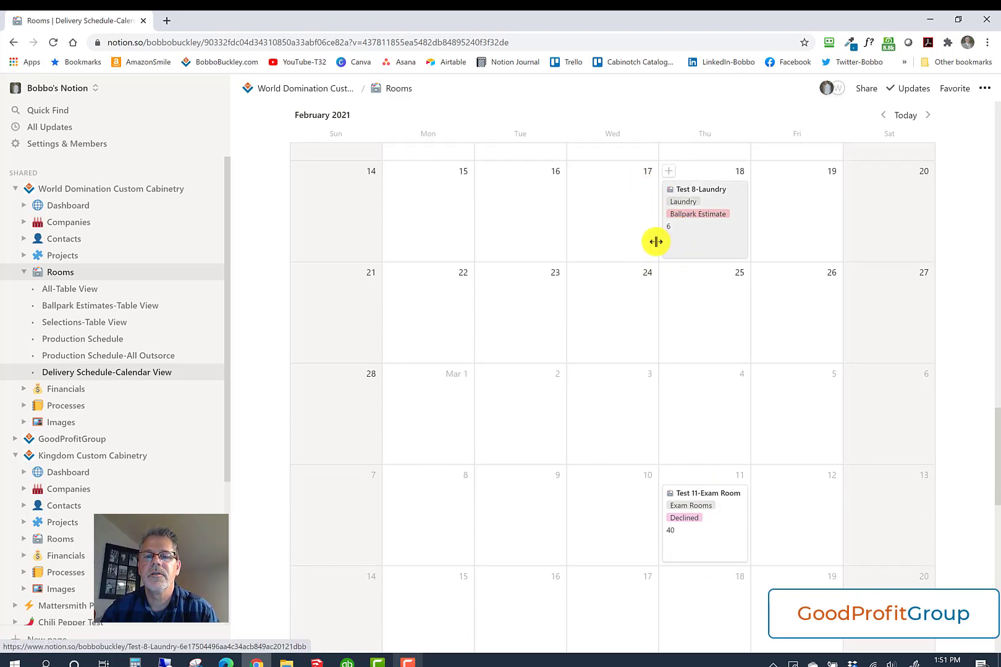
pyautogui.scroll(1, 614, 278)
pyautogui.scroll(3, 610, 275)
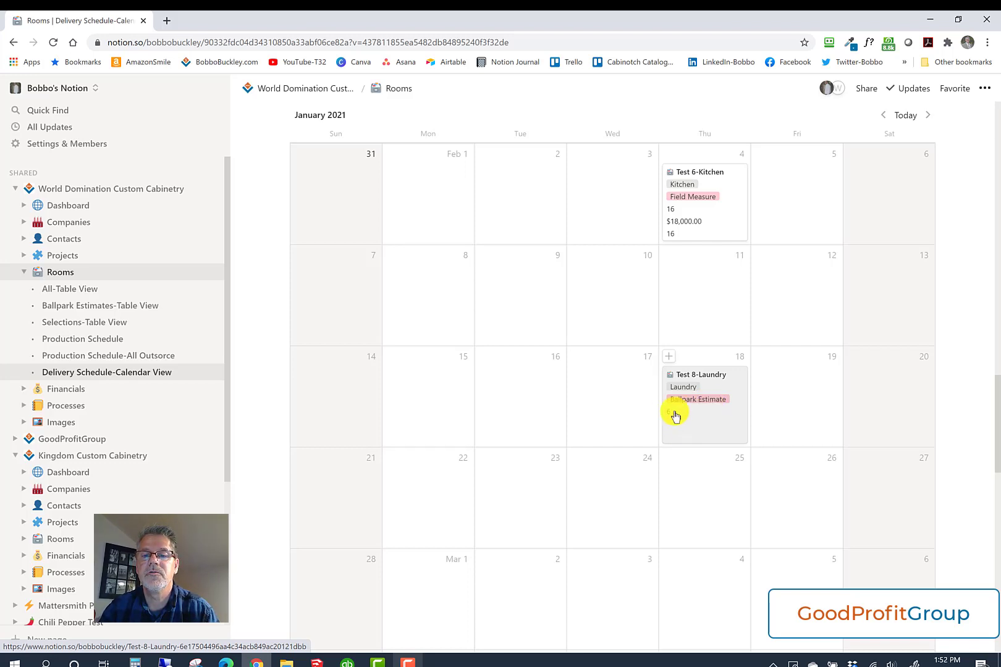
pyautogui.scroll(-1, 680, 425)
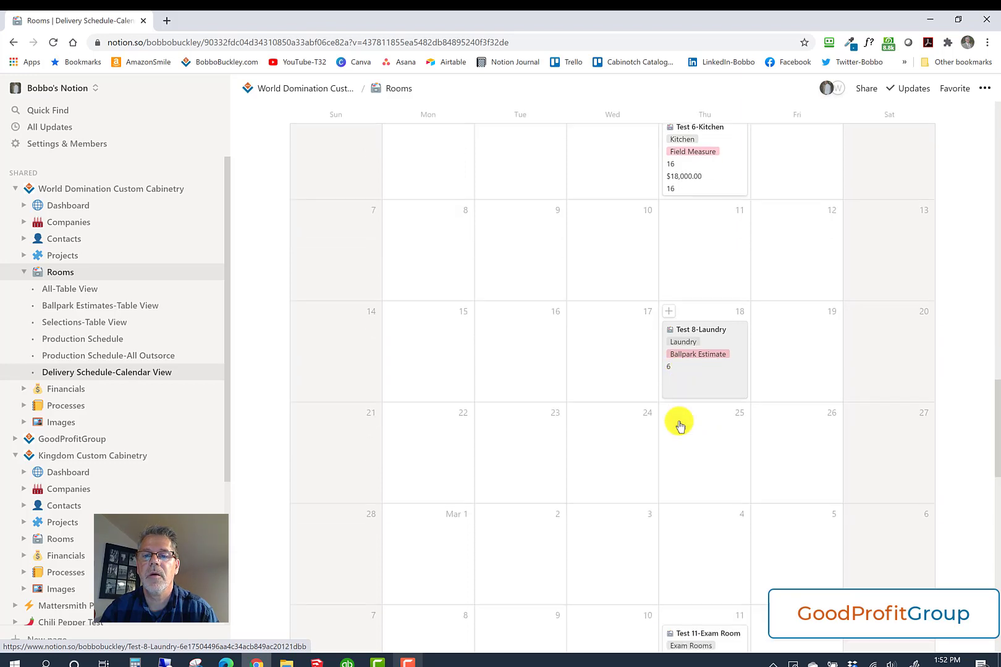
pyautogui.scroll(1, 679, 329)
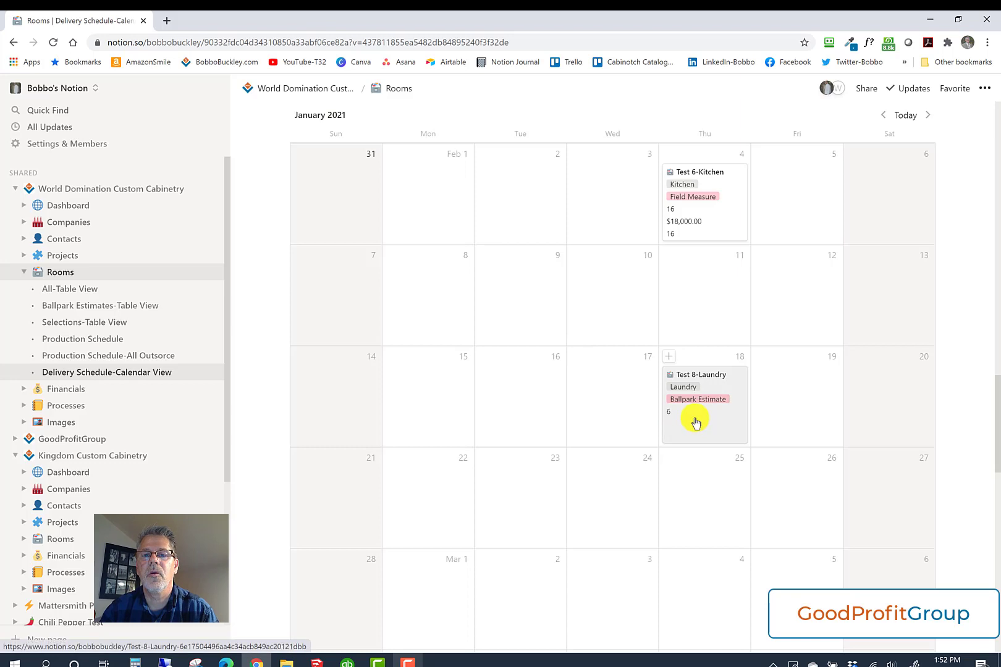
pyautogui.scroll(-3, 694, 419)
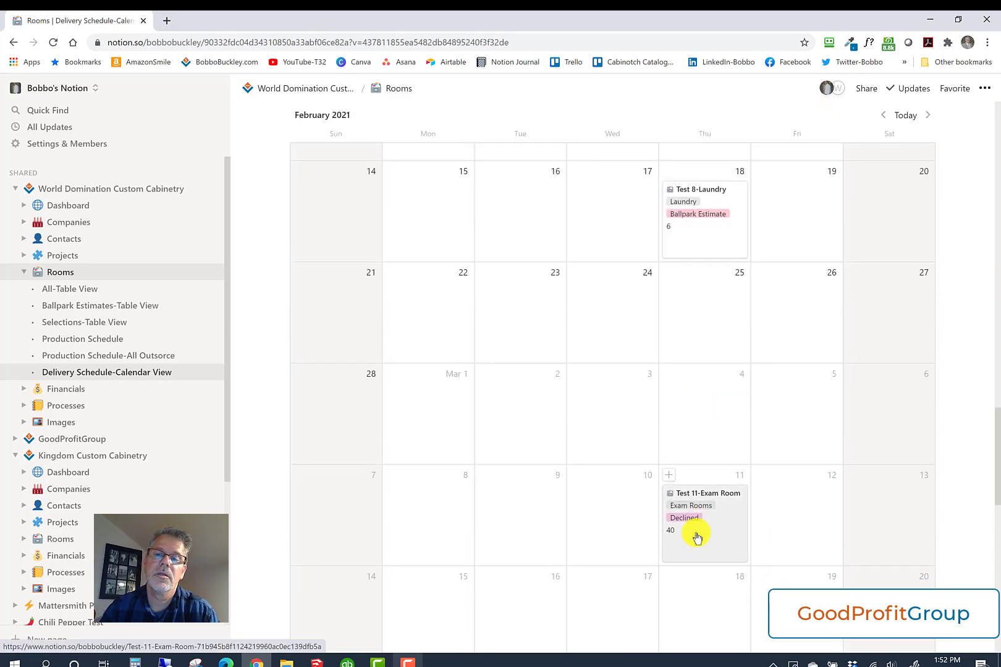
pyautogui.scroll(-2, 697, 537)
pyautogui.scroll(6, 697, 534)
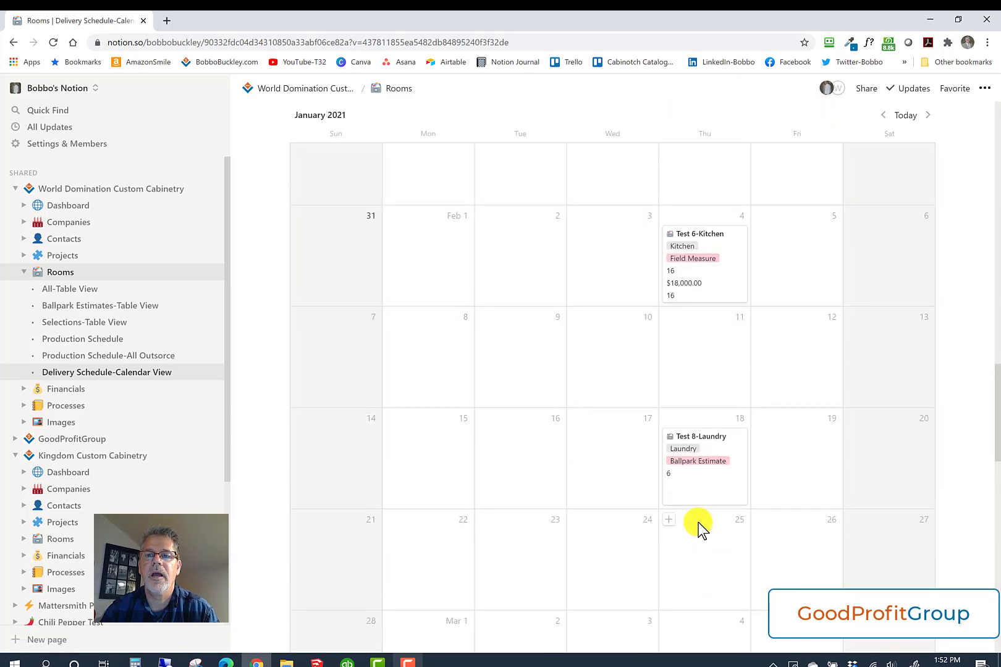
pyautogui.scroll(3, 698, 522)
pyautogui.scroll(3, 698, 521)
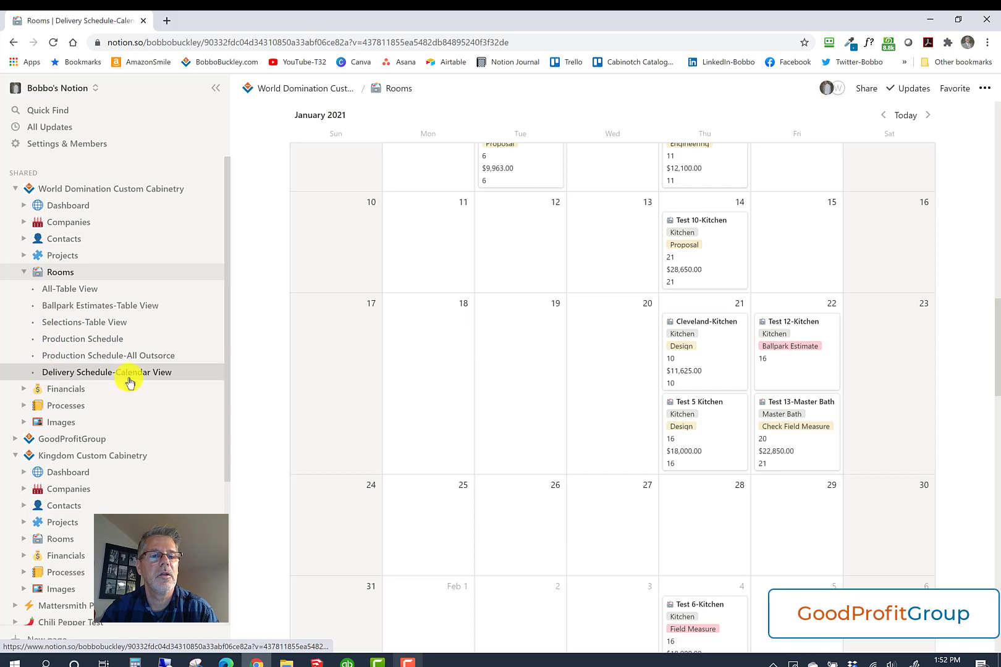
# Collapse the Rooms views, open the Financials page and examine its contents list, database links and Month Billed instructions
pyautogui.click(24, 272)
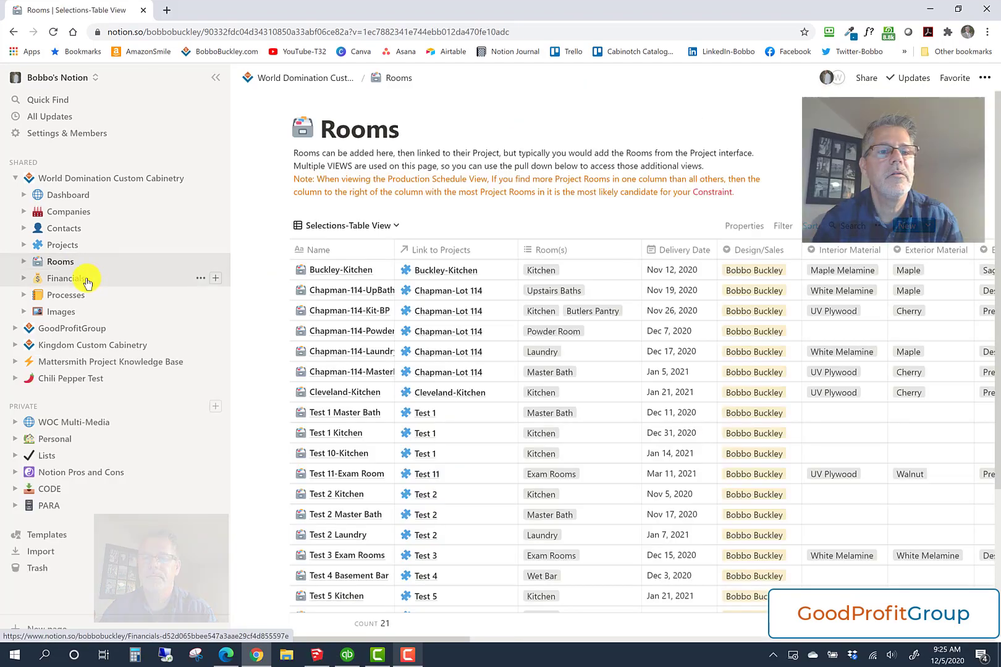
pyautogui.click(87, 281)
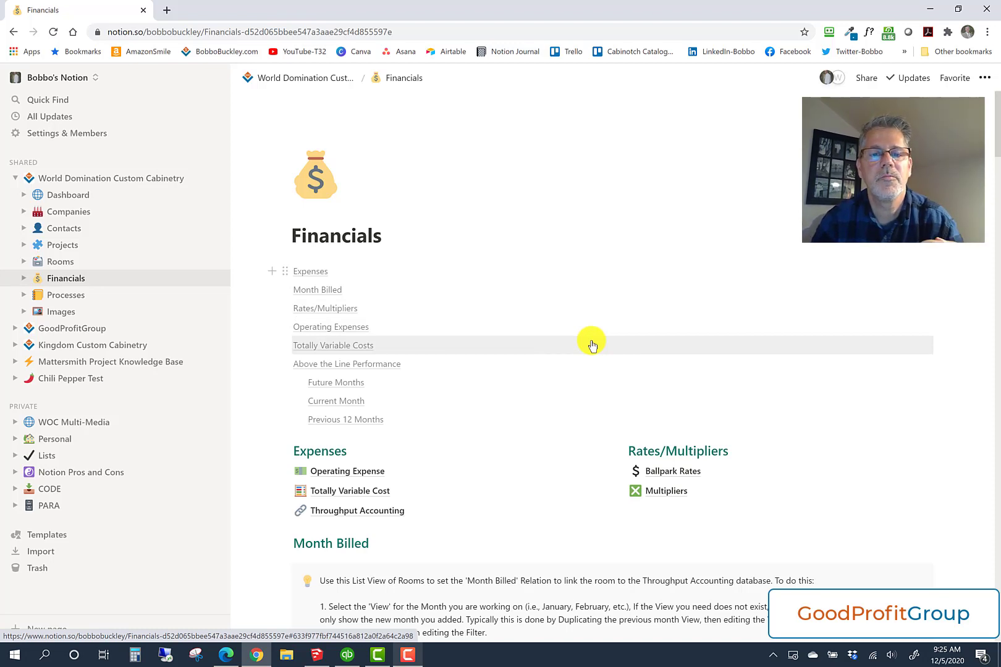
pyautogui.scroll(-2, 591, 344)
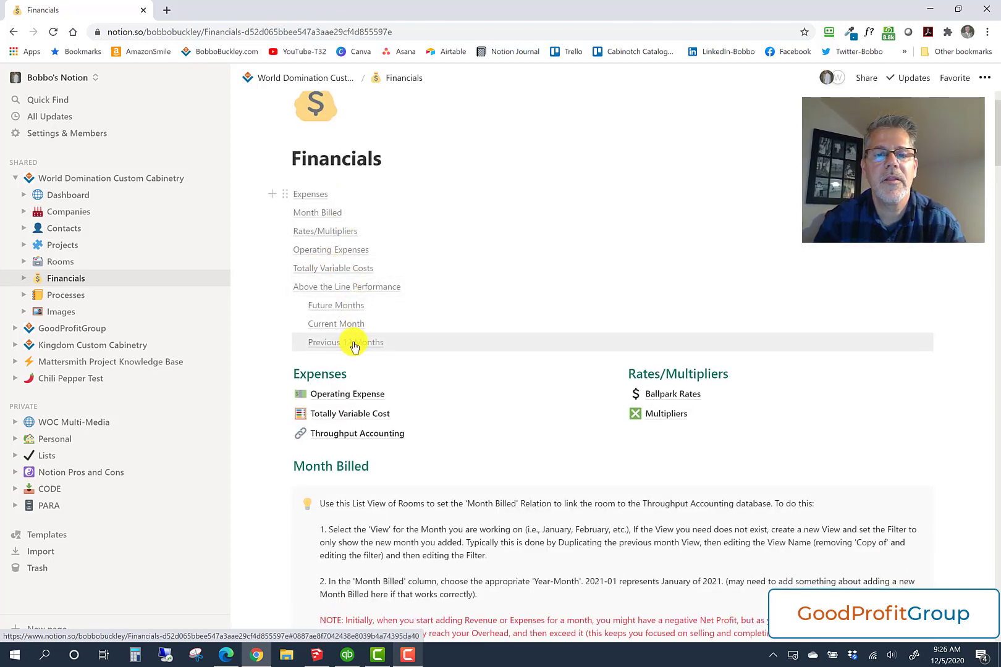
pyautogui.scroll(-1, 497, 468)
pyautogui.scroll(-3, 498, 470)
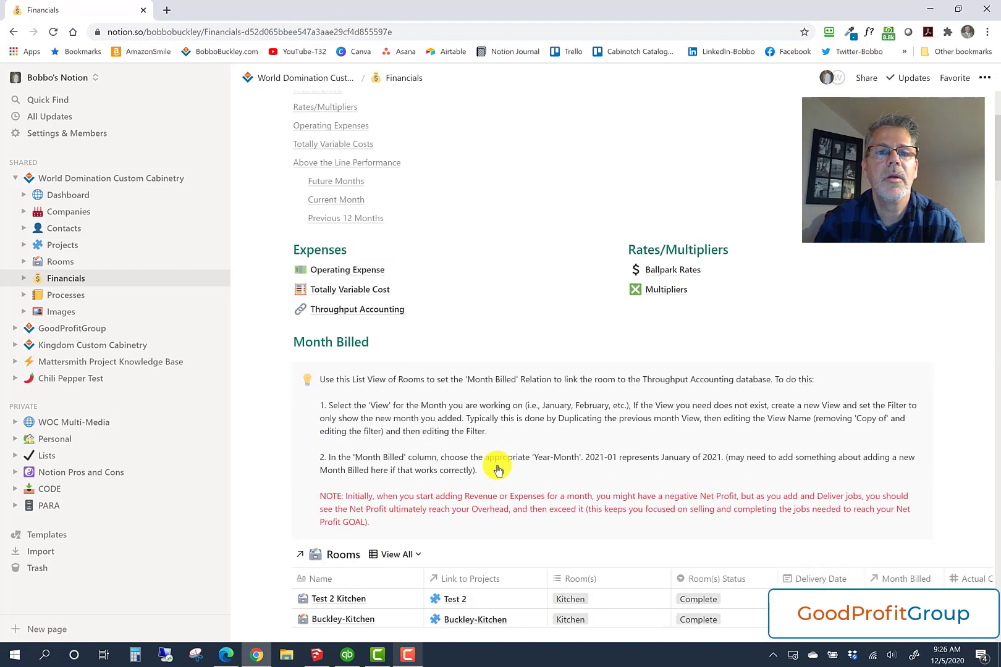
pyautogui.scroll(3, 496, 527)
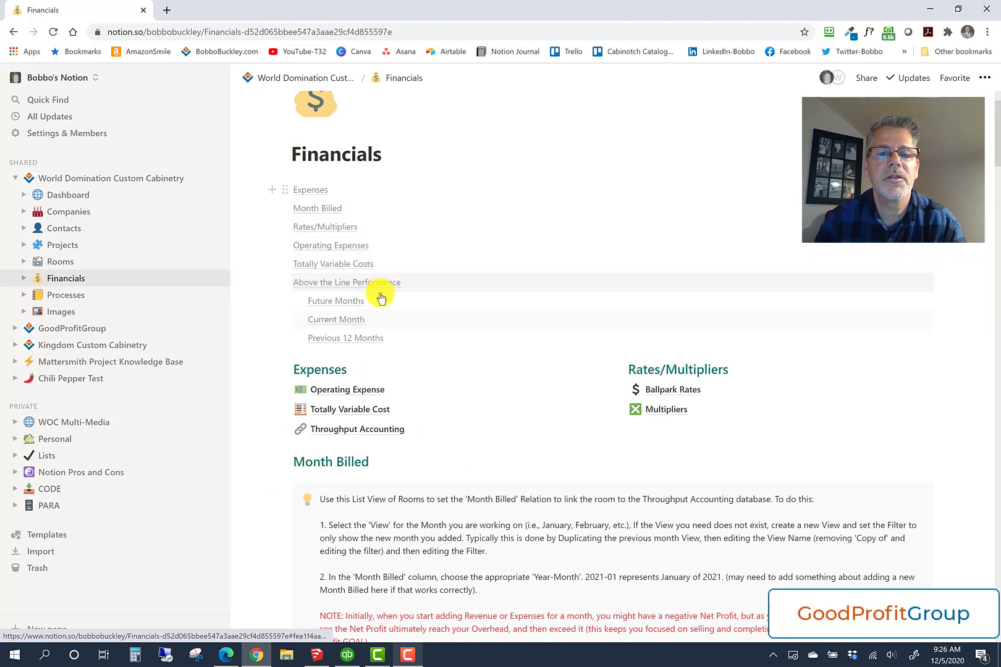
pyautogui.scroll(-3, 455, 398)
pyautogui.scroll(-1, 457, 401)
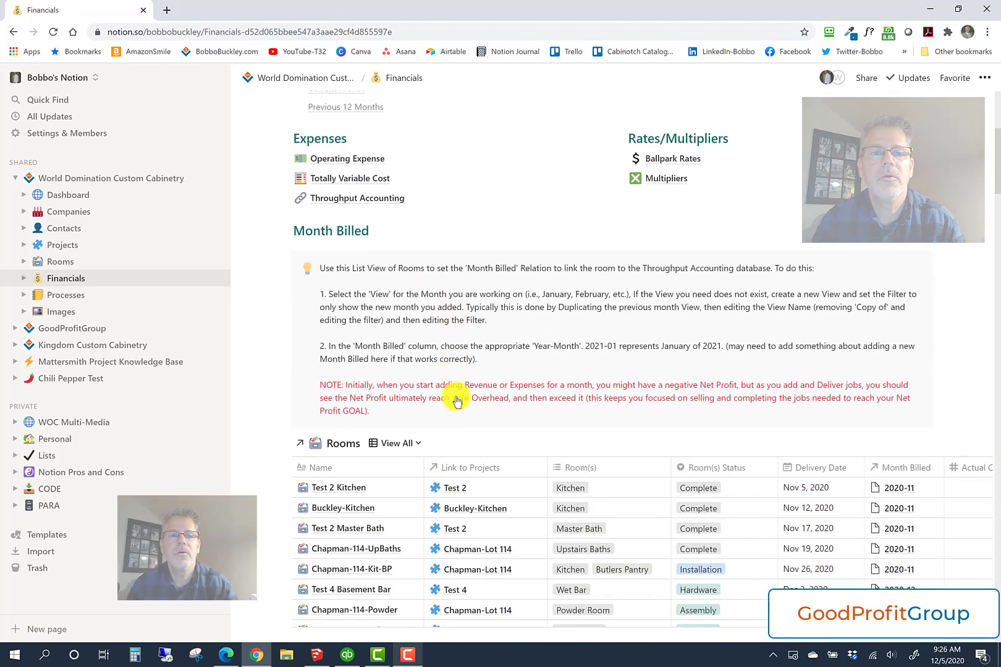
# Examine the Month Billed rooms table with its delivery dates and billing months, plus the December 2020 calendar beneath it
pyautogui.scroll(-3, 455, 400)
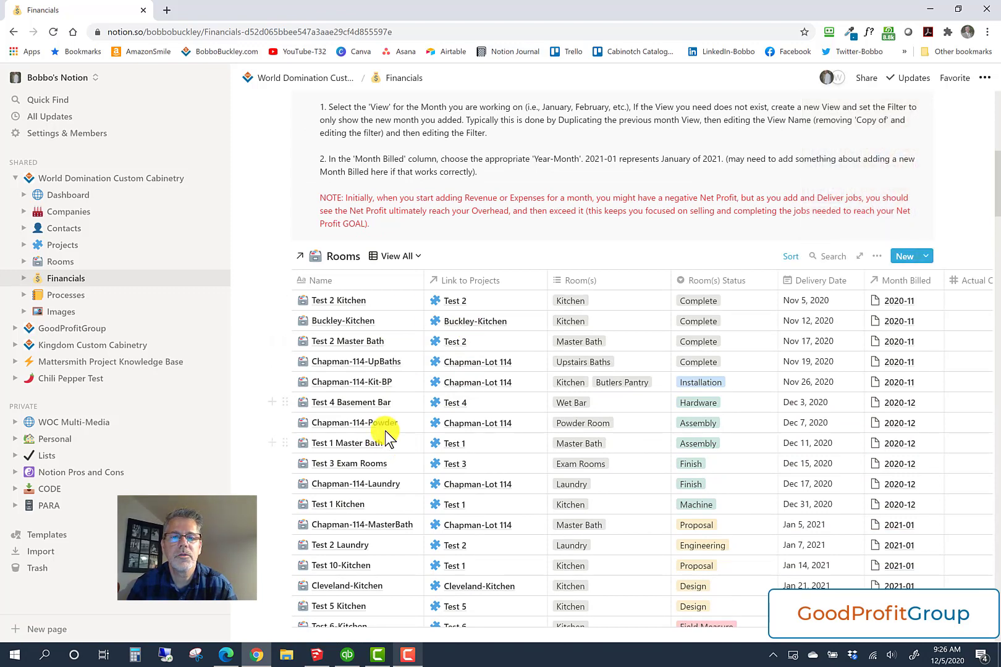
pyautogui.scroll(-1, 505, 447)
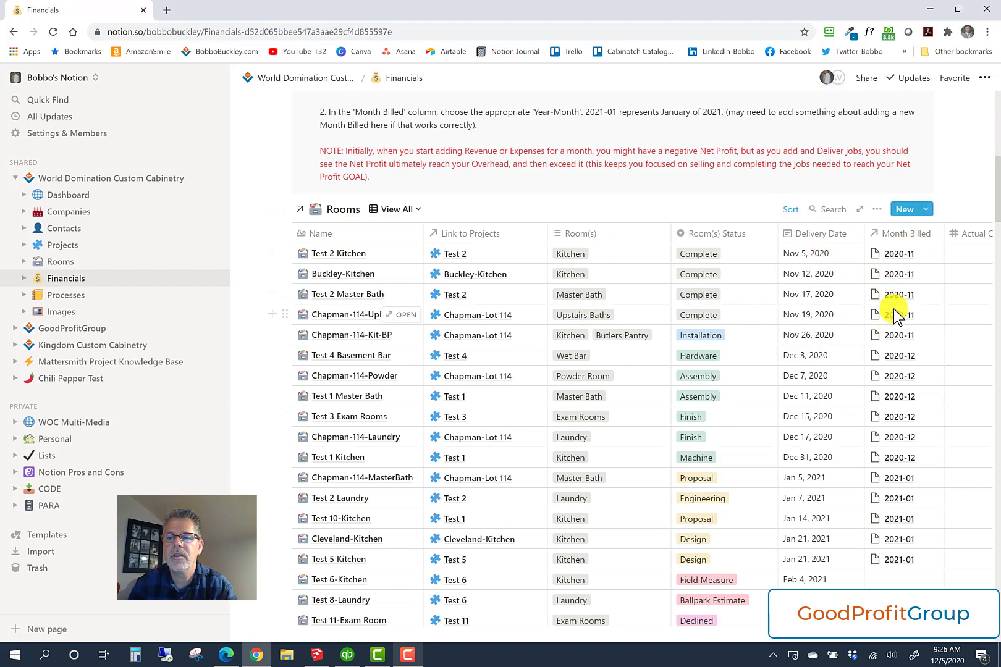
pyautogui.scroll(-2, 894, 313)
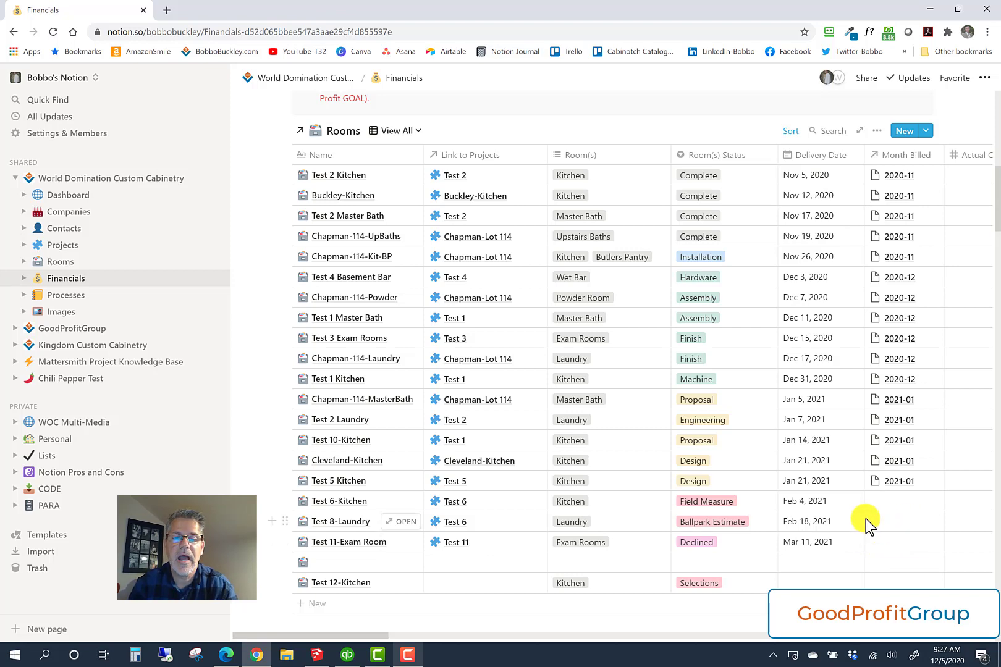
pyautogui.scroll(-3, 867, 524)
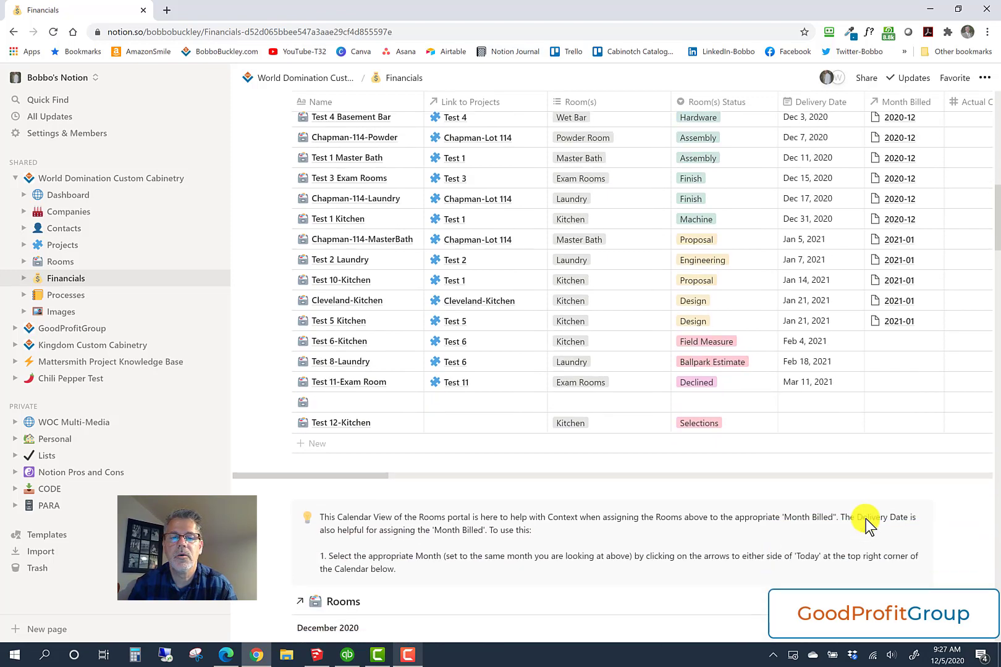
pyautogui.scroll(-4, 867, 524)
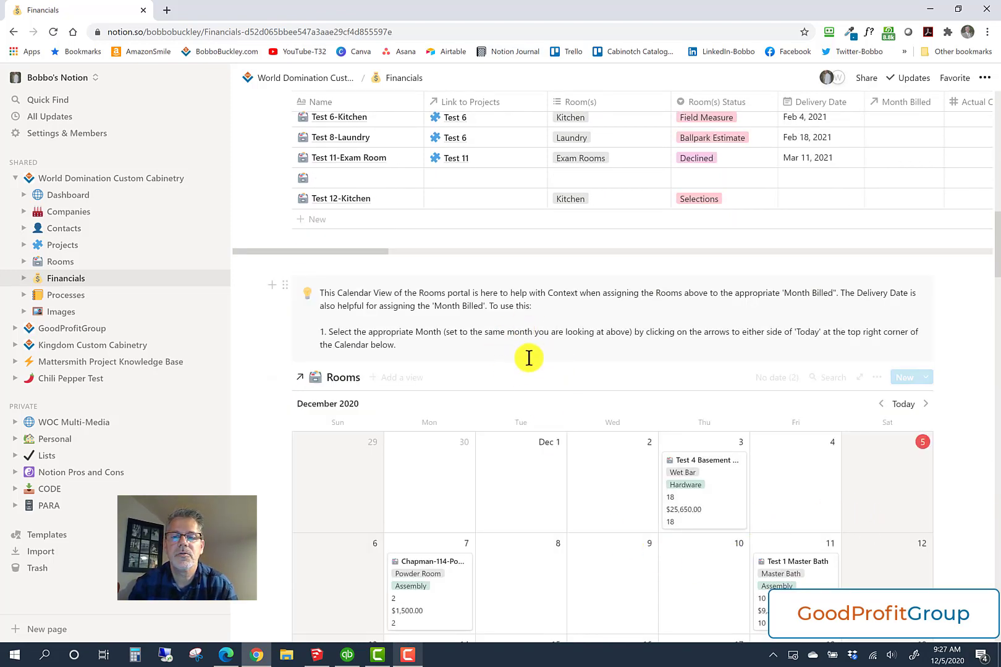
pyautogui.scroll(-3, 554, 492)
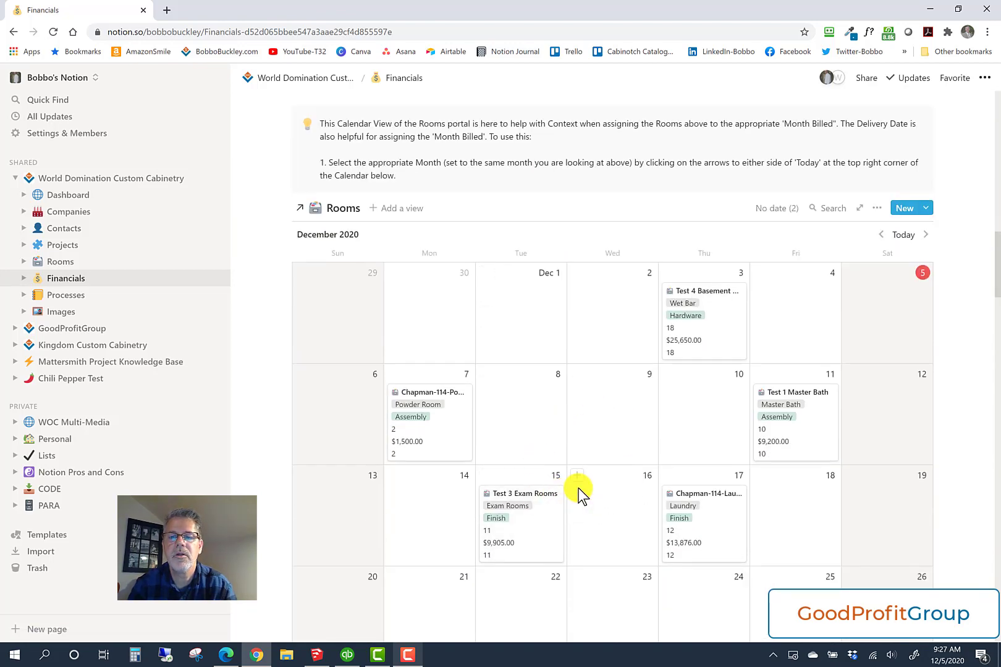
pyautogui.scroll(-2, 579, 488)
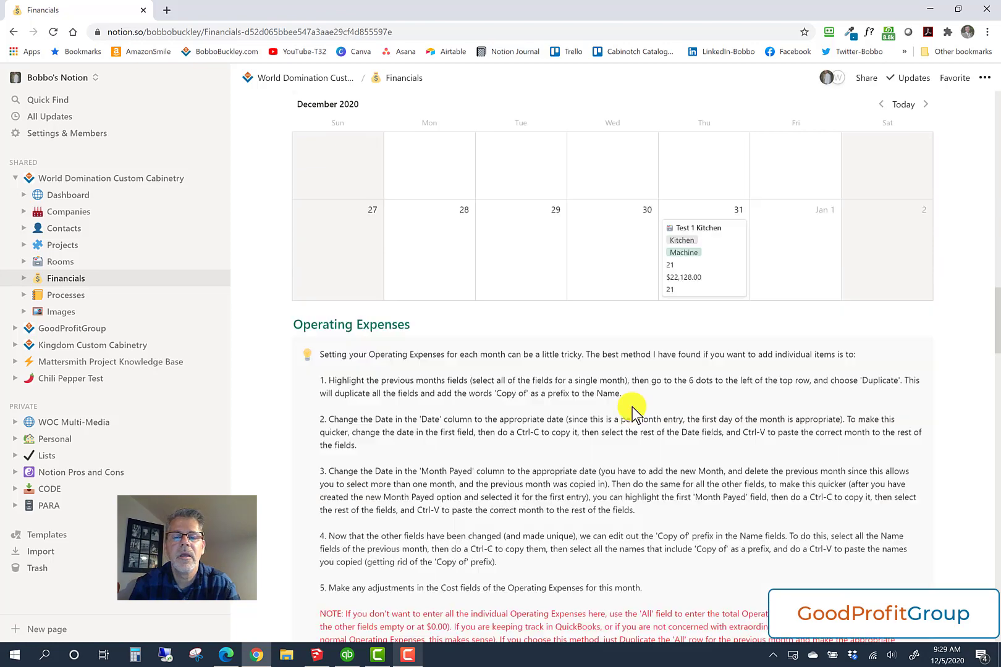
# Read the Operating Expenses instructions and notes, and examine the types and costs in the December-2020 Operating Expense table
pyautogui.scroll(-4, 632, 408)
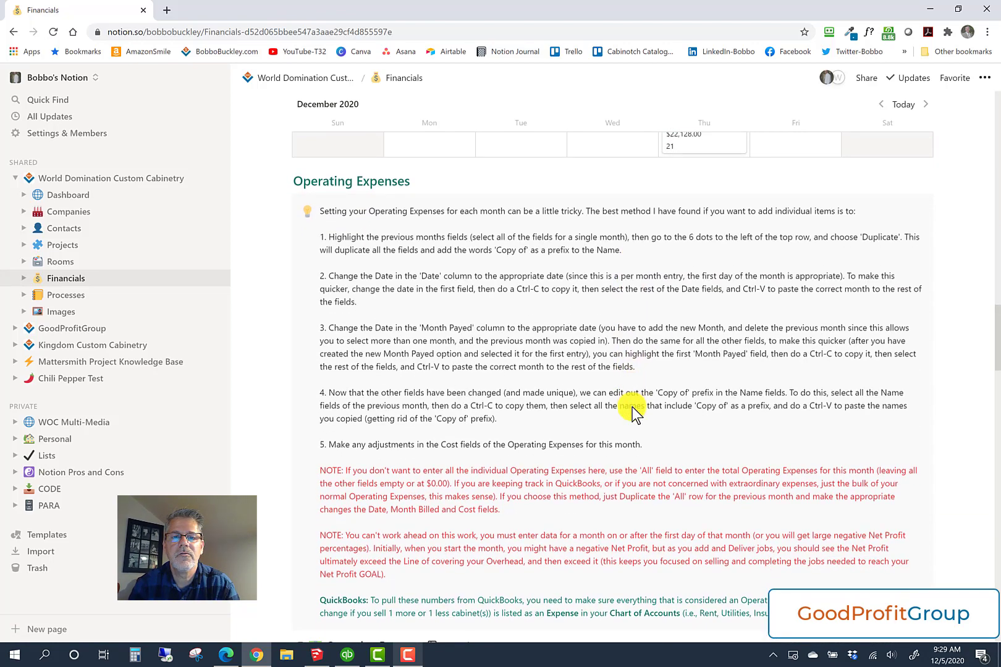
pyautogui.scroll(-1, 632, 409)
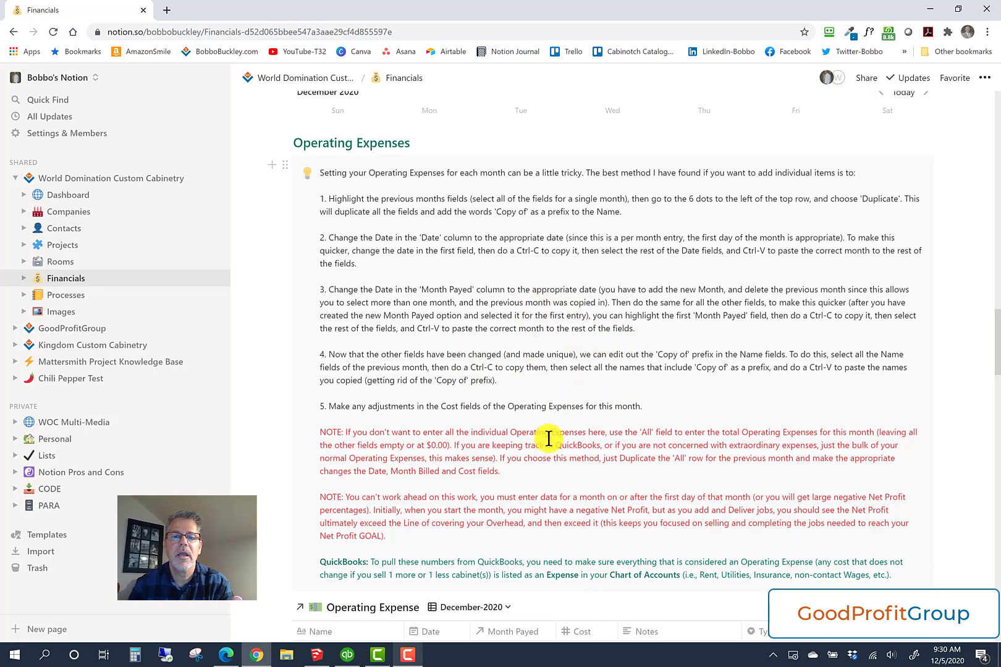
pyautogui.scroll(-10, 548, 439)
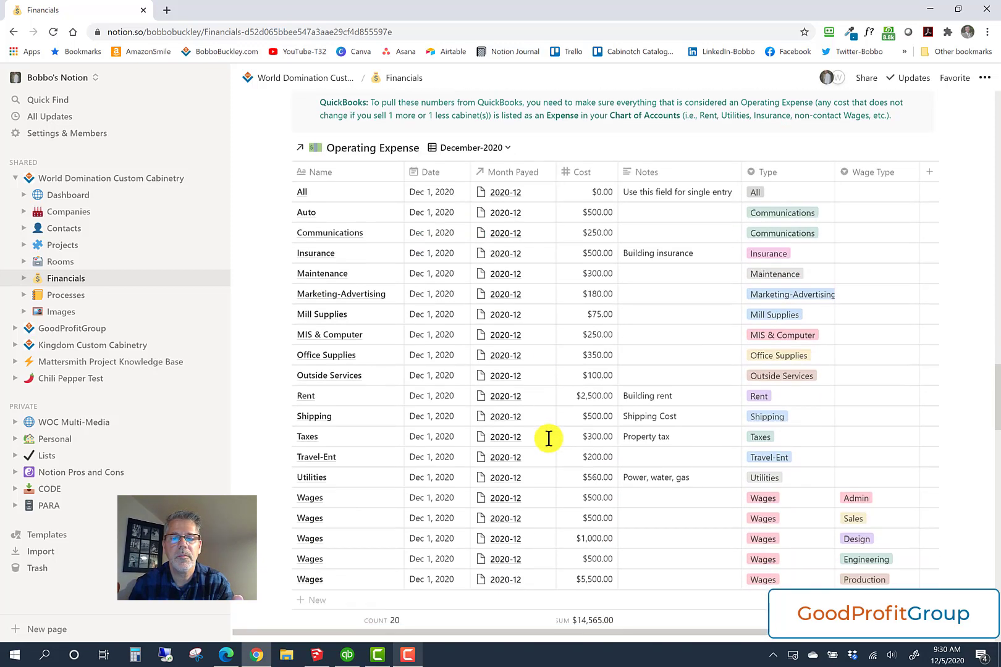
pyautogui.scroll(-1, 549, 439)
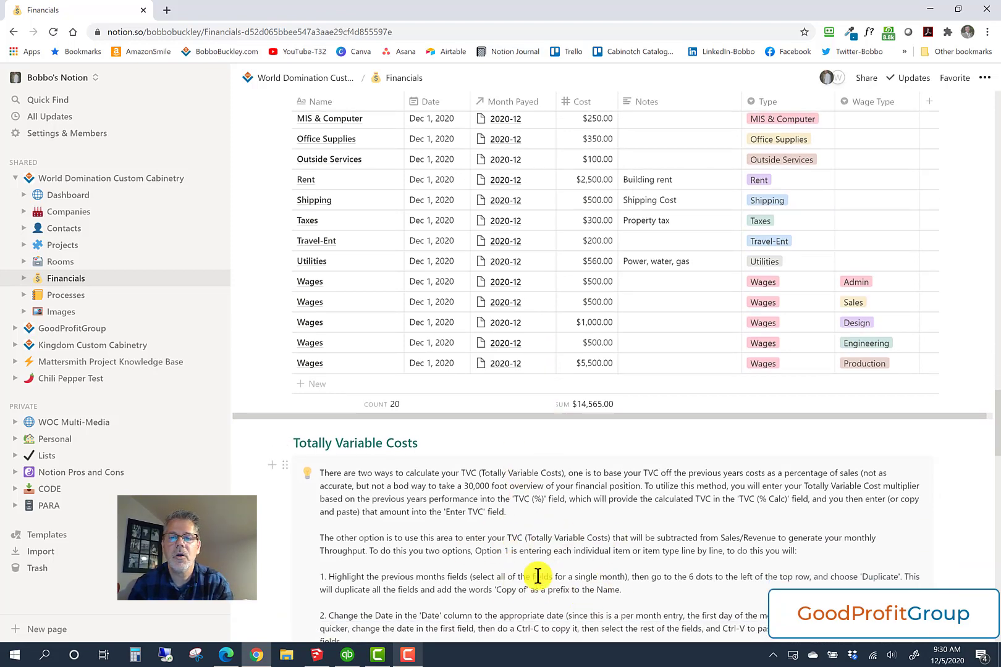
pyautogui.scroll(10, 538, 575)
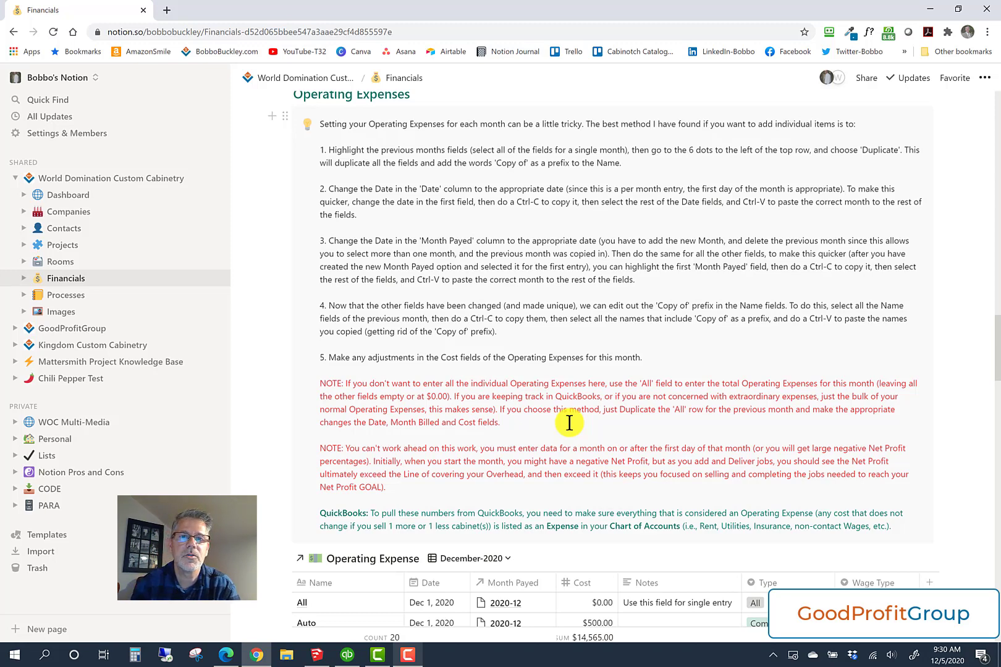
pyautogui.scroll(-1, 569, 423)
pyautogui.scroll(-2, 569, 423)
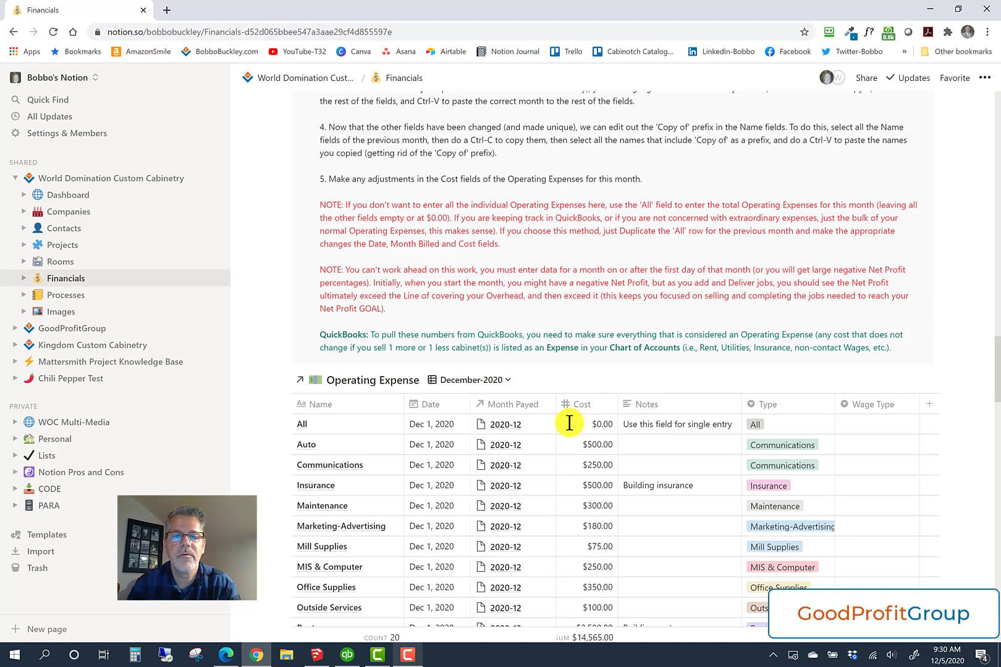
pyautogui.scroll(-5, 569, 423)
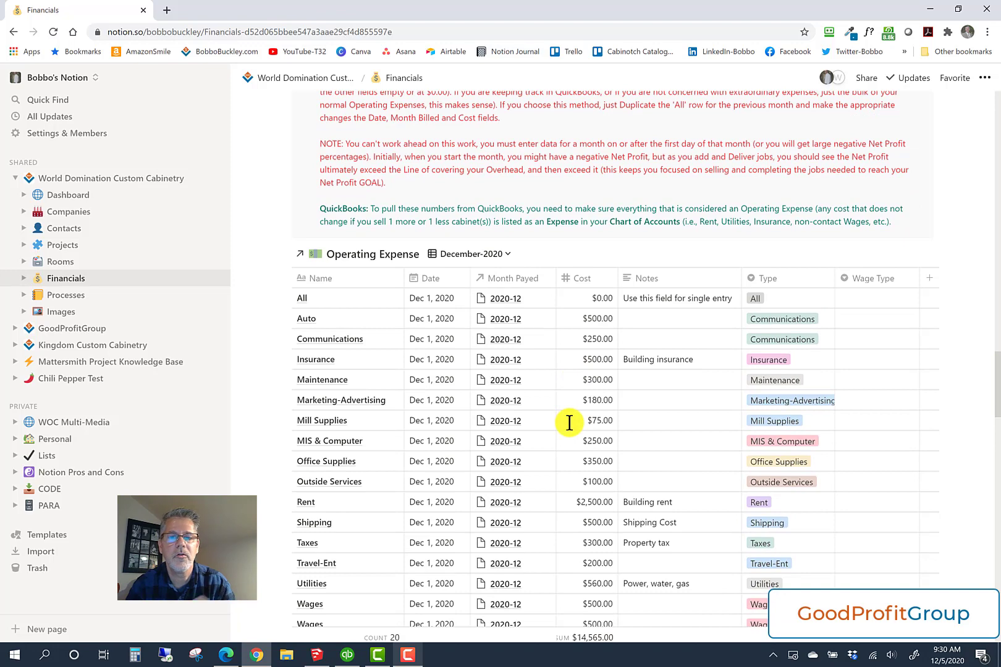
pyautogui.scroll(-3, 569, 423)
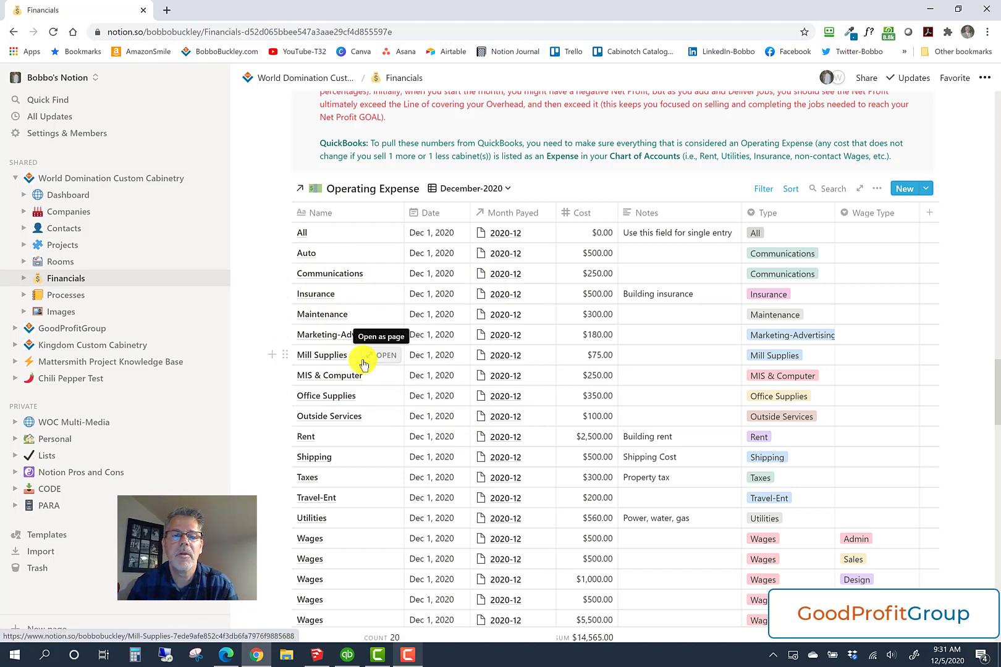
pyautogui.scroll(-2, 363, 365)
pyautogui.scroll(1, 362, 361)
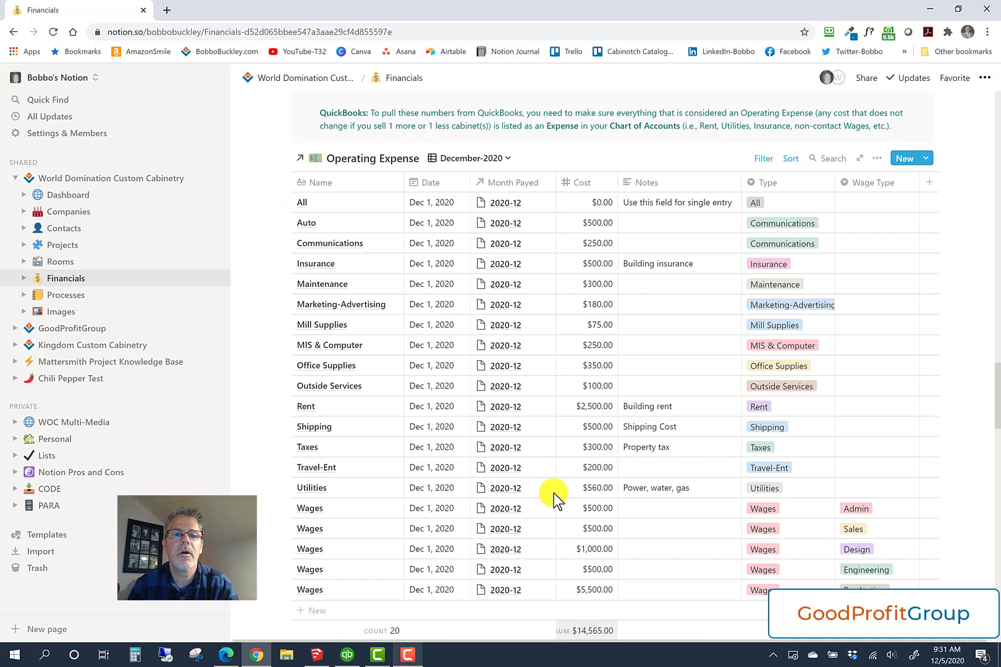
# Read both methods for entering Totally Variable Costs, including the notes, and examine the Totally Variable Cost table's dates, months paid and costs
pyautogui.scroll(-4, 554, 499)
pyautogui.scroll(-6, 553, 499)
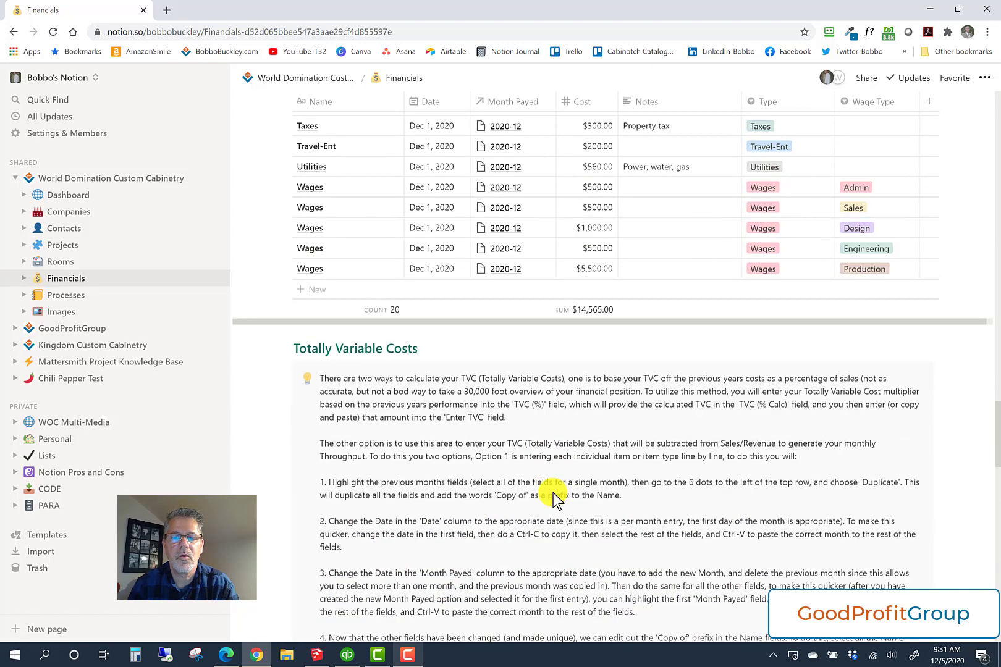
pyautogui.scroll(-2, 554, 499)
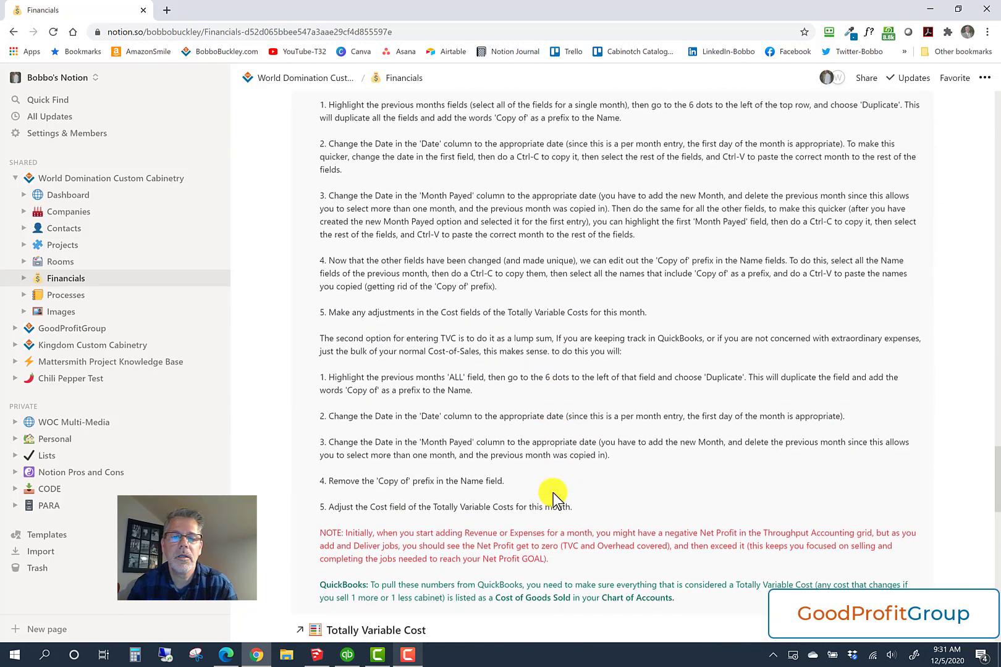
pyautogui.scroll(-1, 554, 499)
pyautogui.scroll(3, 554, 499)
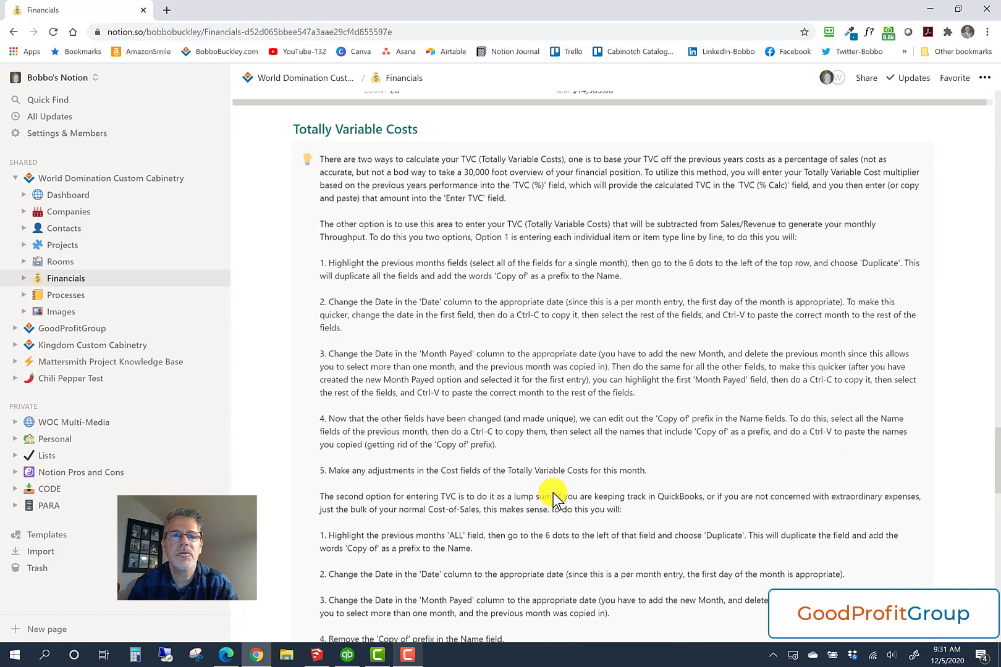
pyautogui.scroll(-4, 554, 499)
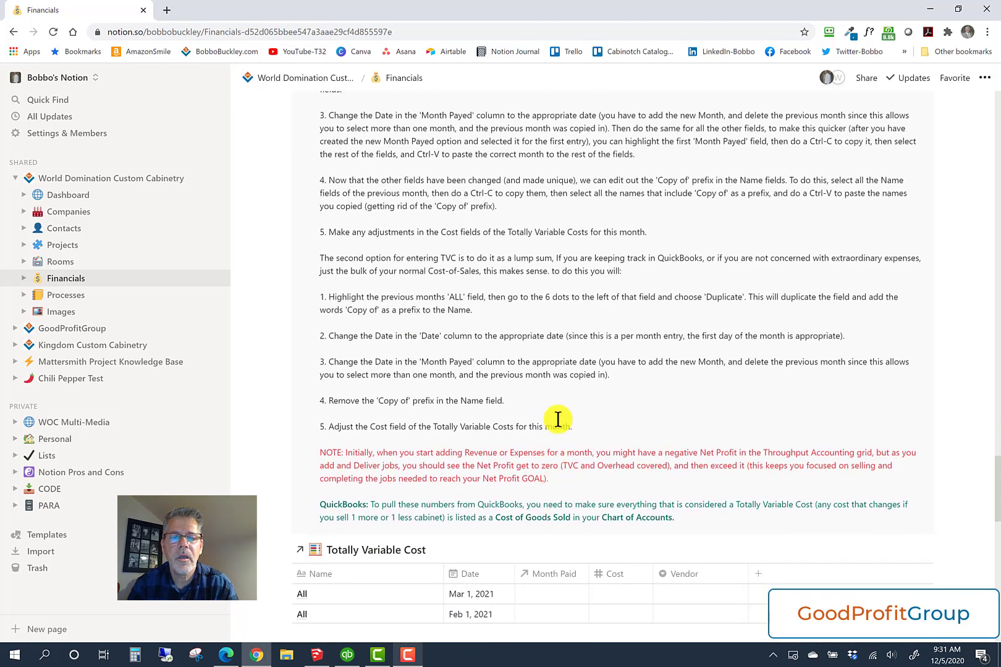
pyautogui.scroll(-5, 556, 420)
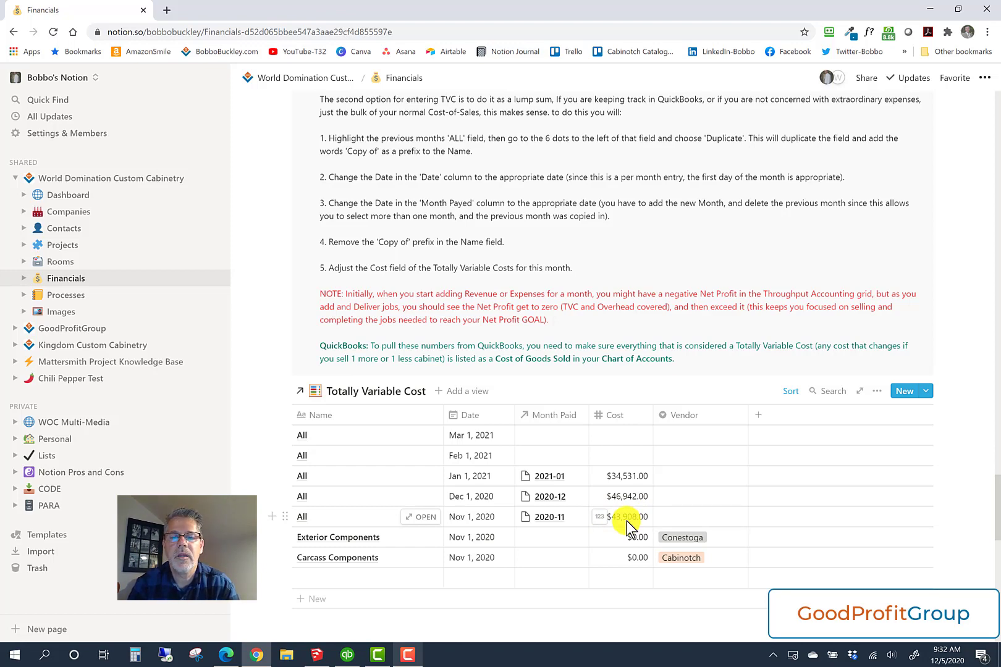
# Read the Above the Line Performance explanation and examine the Throughput Accounting tables for future, current and previous months
pyautogui.scroll(-5, 627, 521)
pyautogui.scroll(-2, 626, 521)
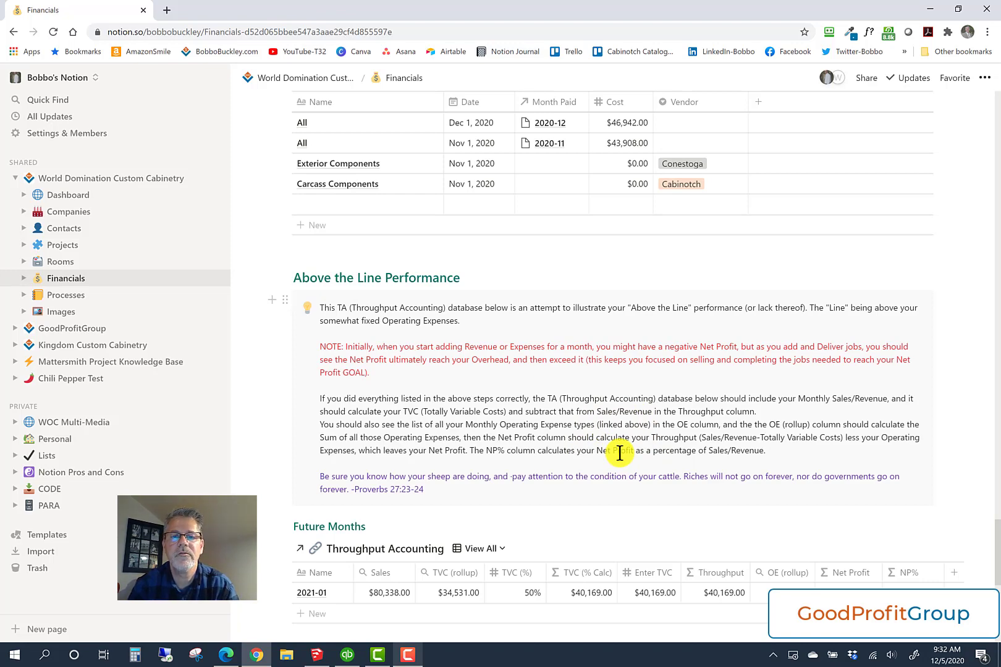
pyautogui.scroll(-1, 620, 452)
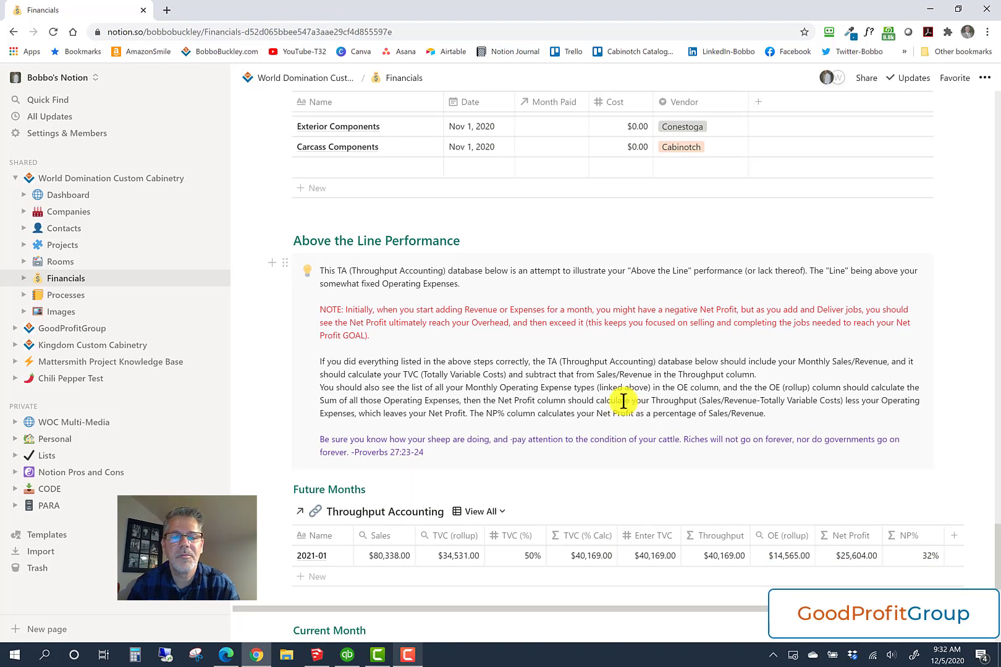
pyautogui.scroll(-5, 623, 401)
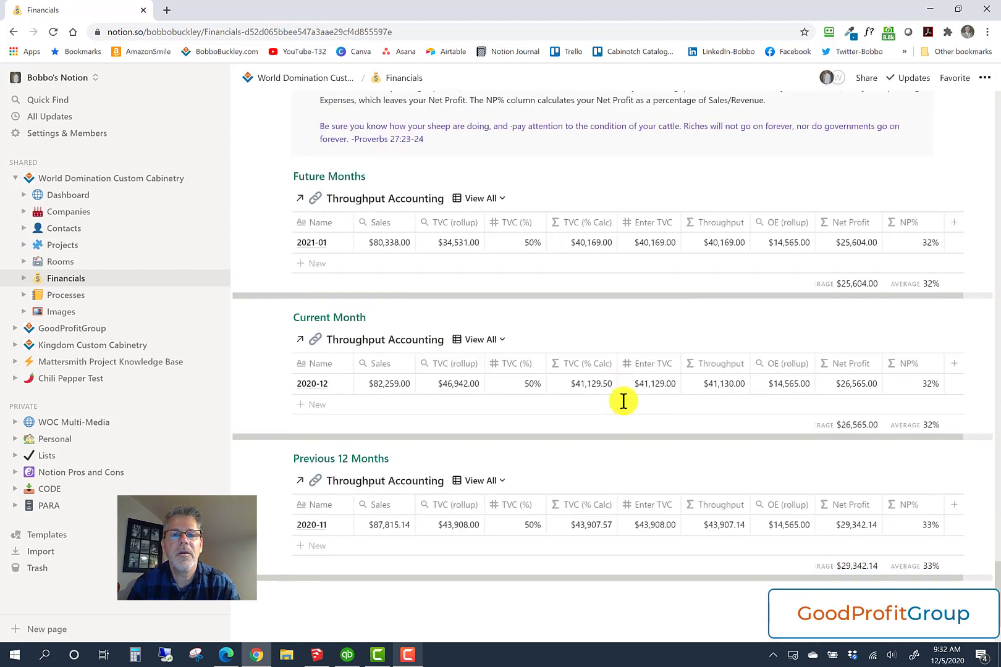
pyautogui.scroll(2, 624, 402)
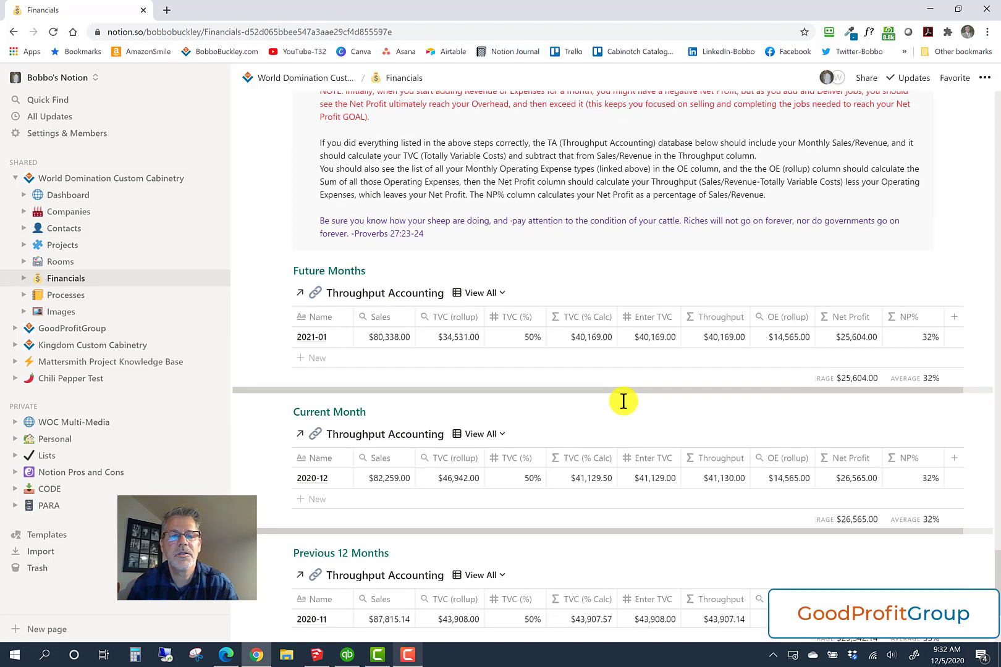
pyautogui.scroll(-1, 624, 402)
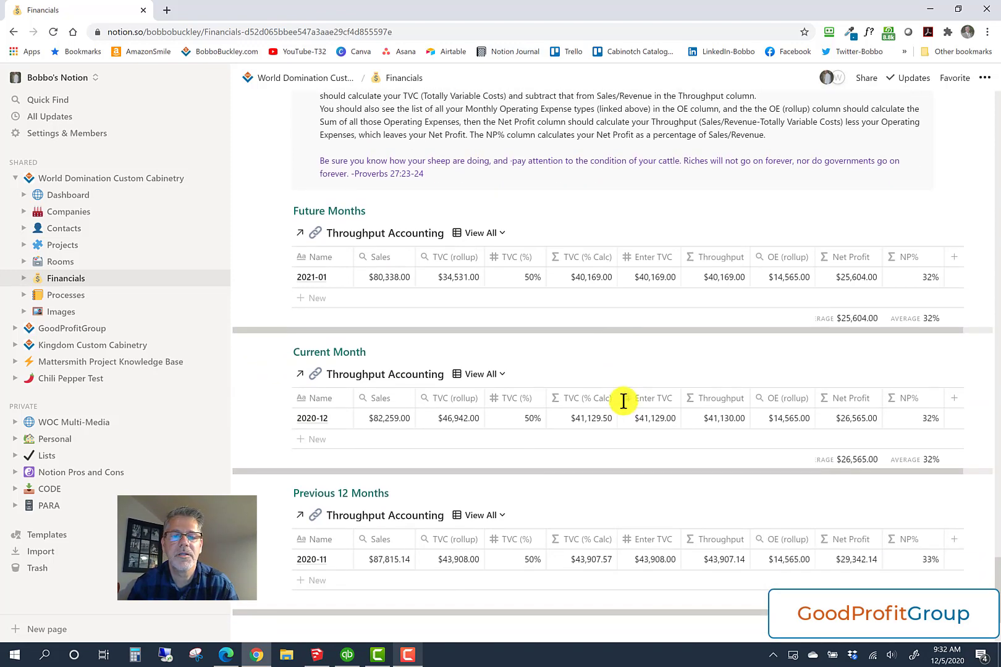
pyautogui.scroll(1, 624, 401)
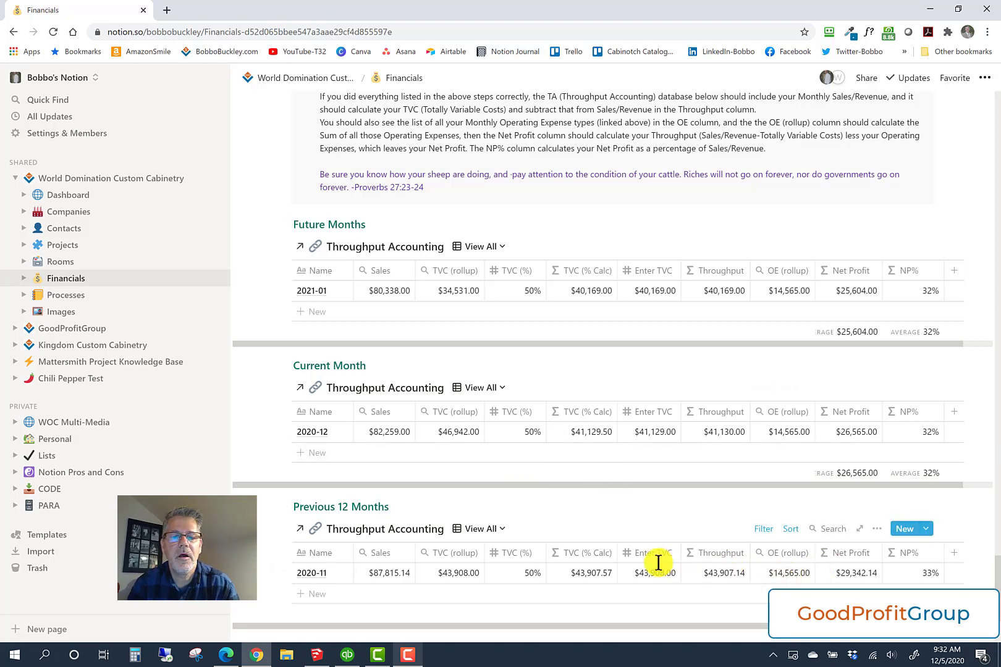
pyautogui.scroll(-1, 654, 565)
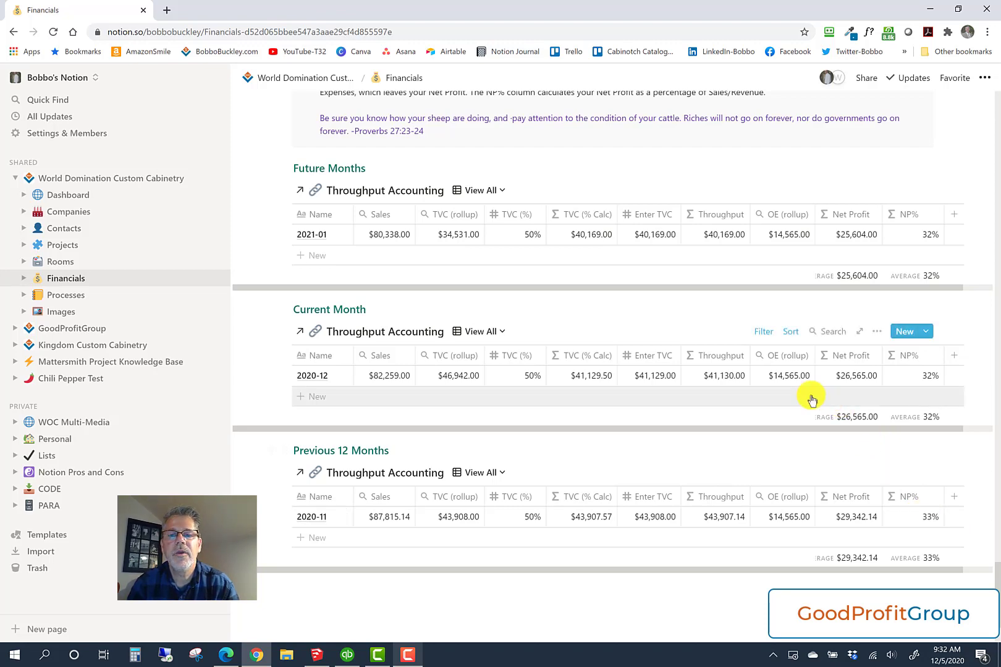
pyautogui.scroll(1, 809, 397)
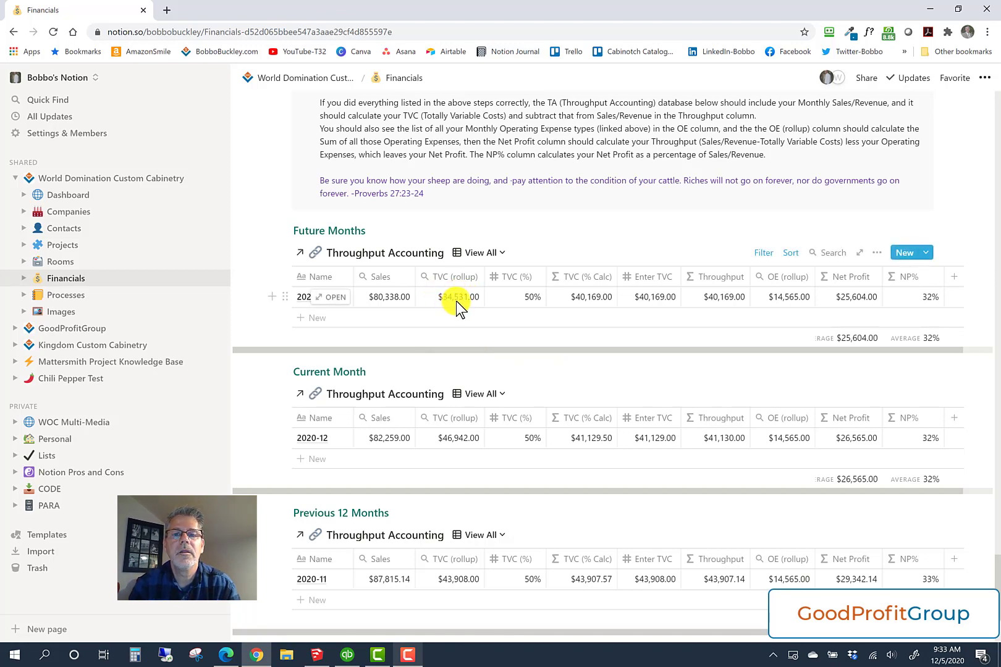
# Compare the monthly costs in the Totally Variable Cost table with the TVC rollup, Throughput and Net Profit figures in Throughput Accounting
pyautogui.scroll(7, 456, 302)
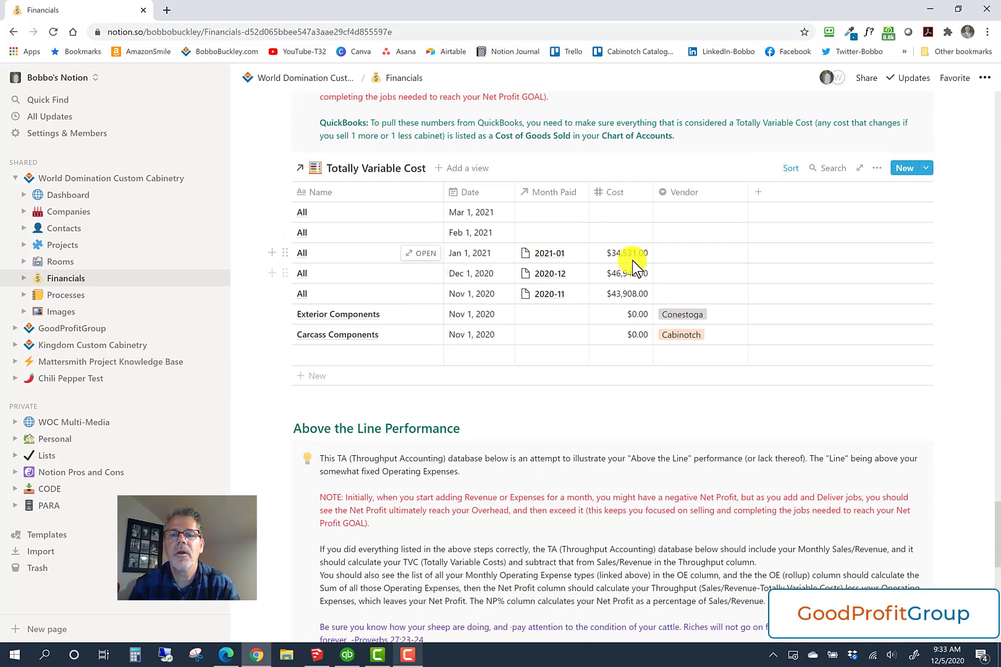
pyautogui.scroll(-3, 516, 413)
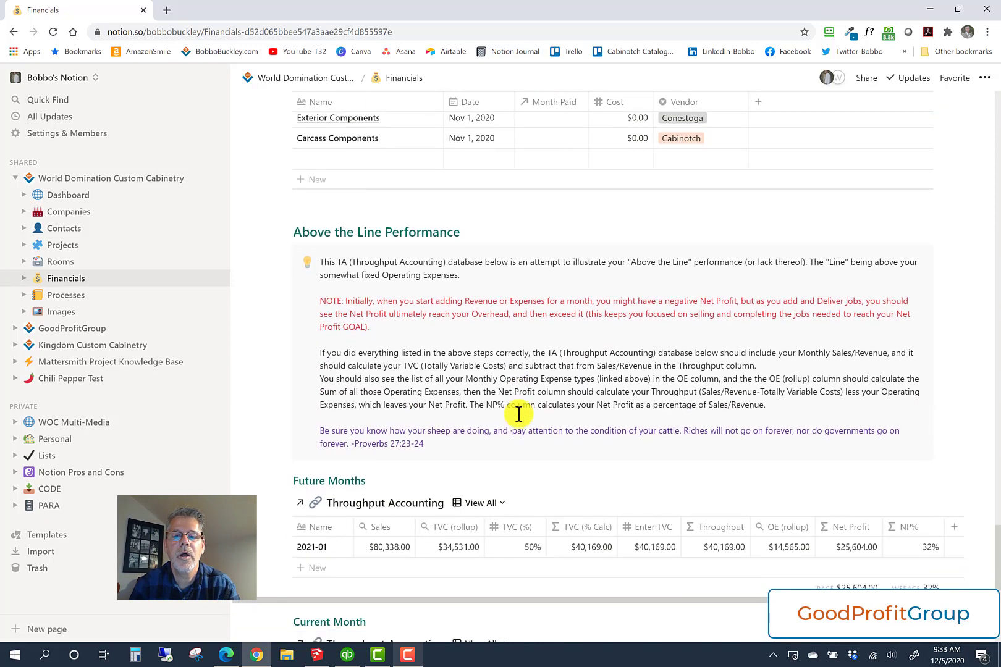
pyautogui.scroll(-1, 518, 413)
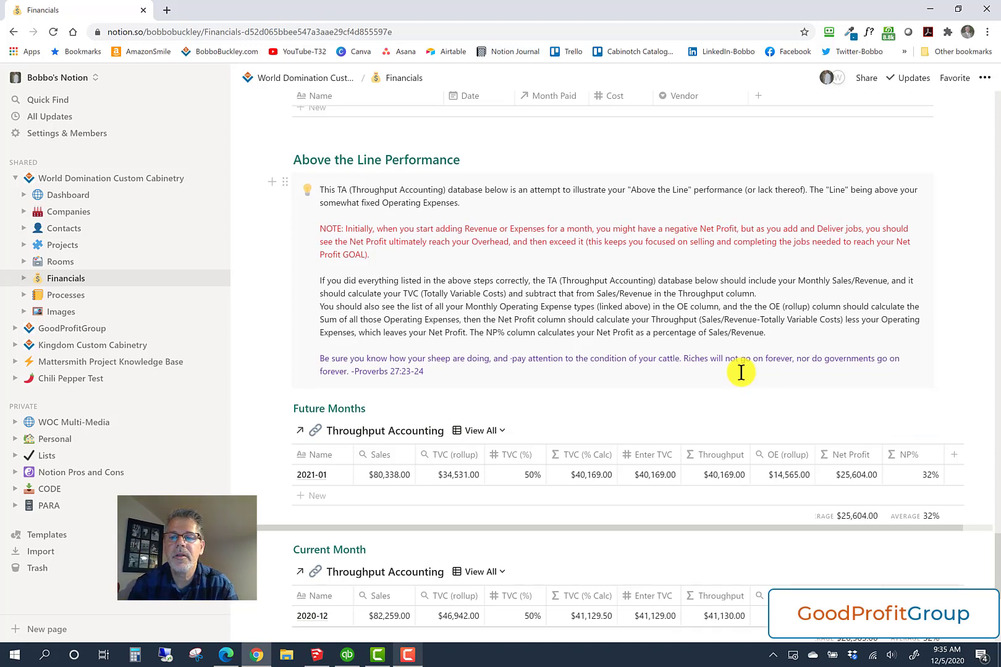
pyautogui.scroll(-1, 729, 389)
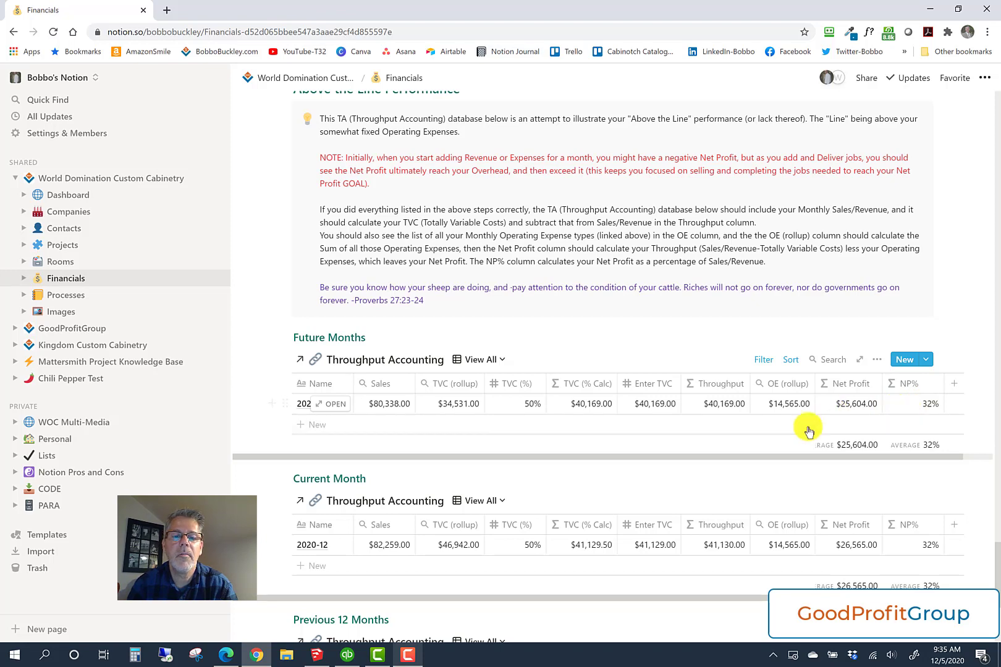
pyautogui.scroll(-1, 787, 522)
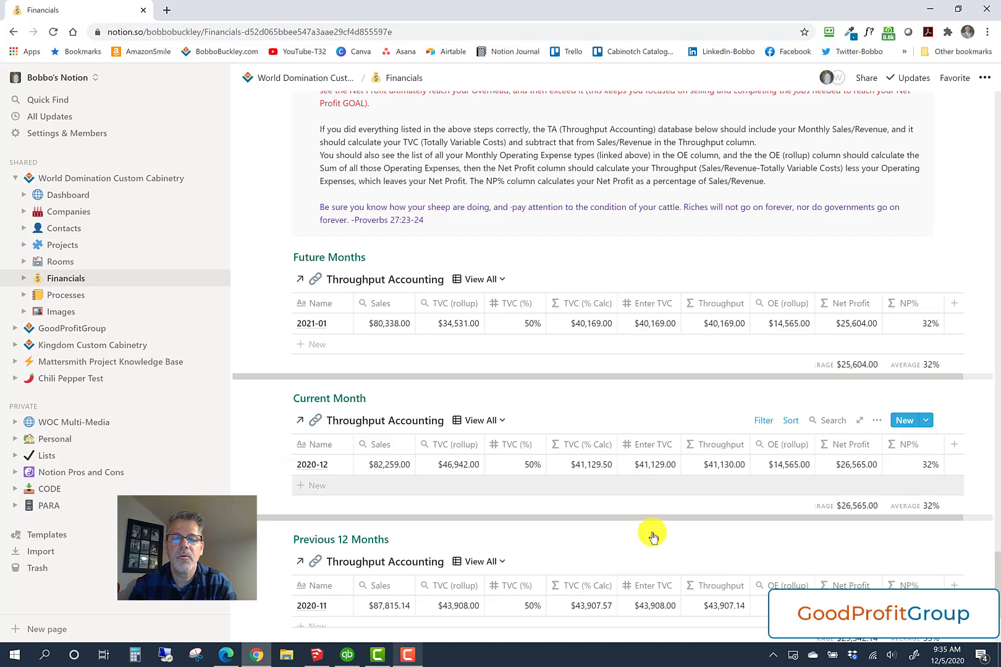
pyautogui.scroll(-3, 650, 519)
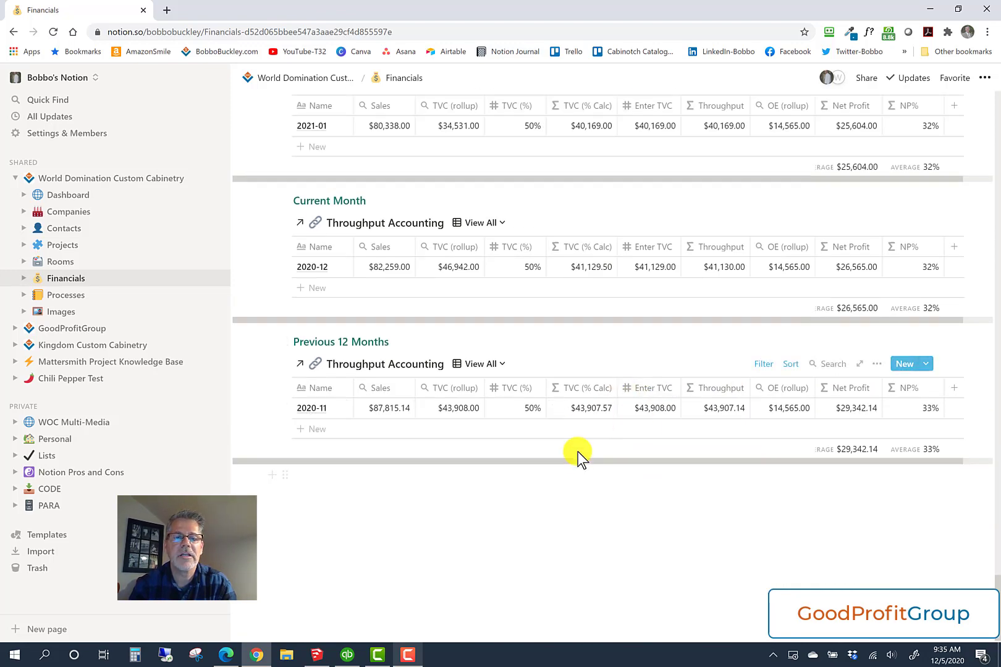
pyautogui.scroll(2, 372, 415)
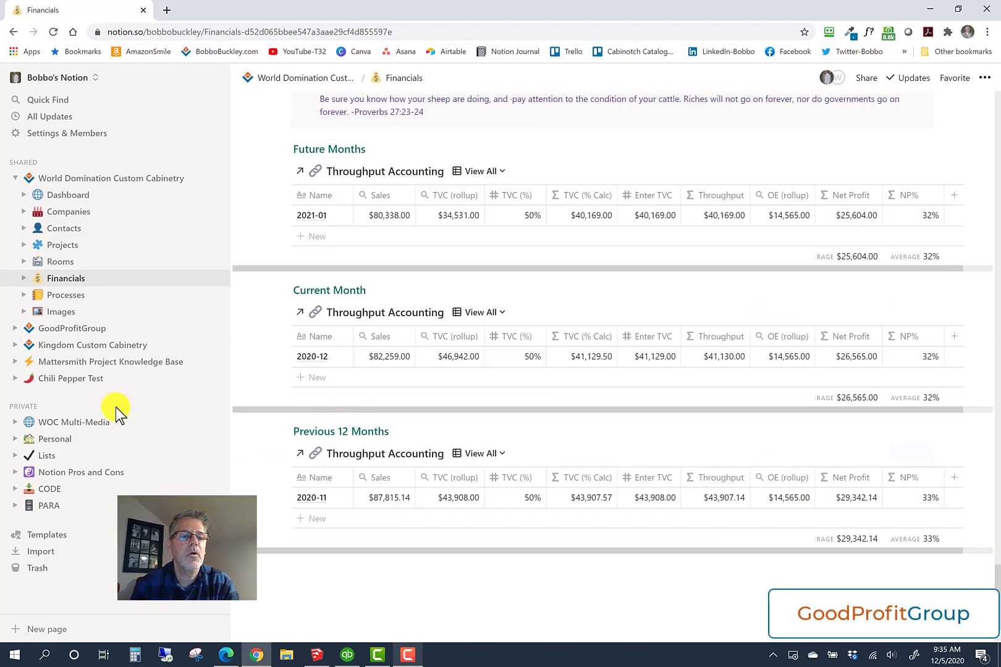
# Open the Financials page of Kingdom Custom Cabinetry and examine its 2020 rooms table with billing months and the April 2020 delivery calendar
pyautogui.click(15, 346)
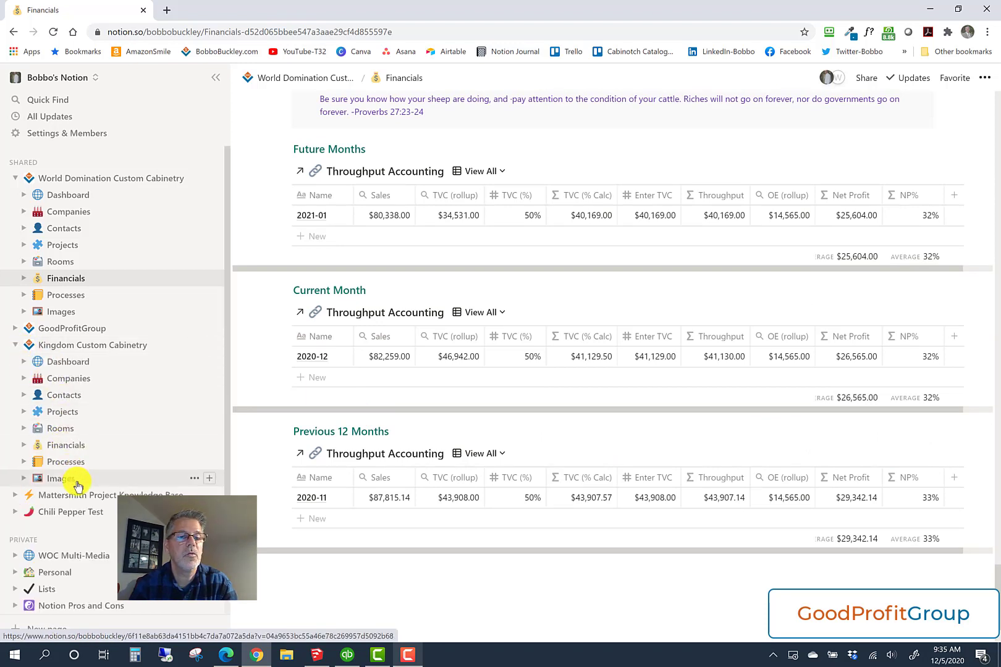
pyautogui.click(53, 446)
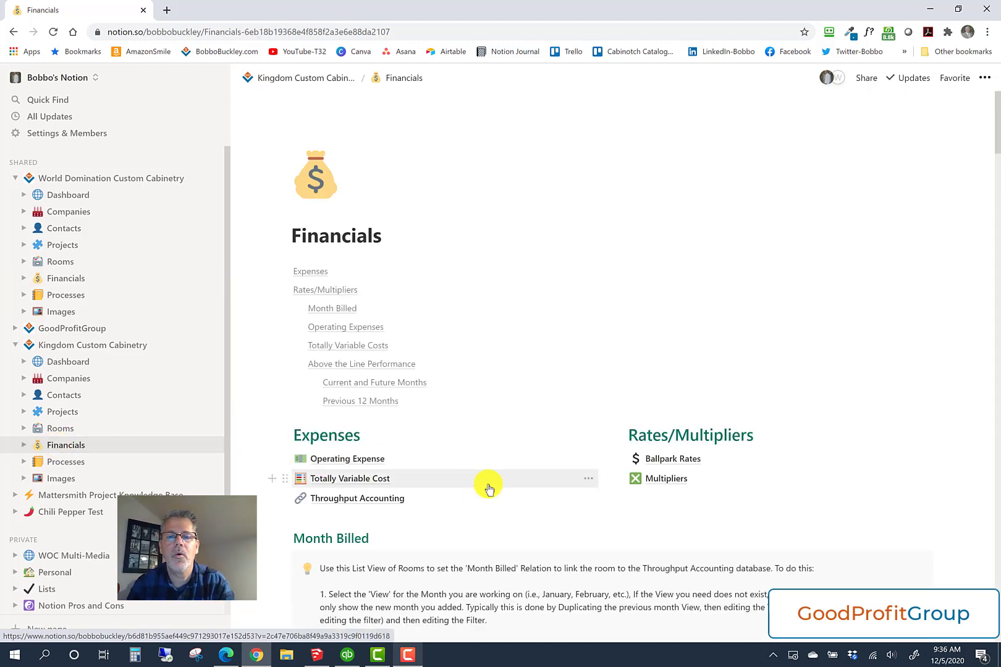
pyautogui.scroll(-1, 488, 488)
pyautogui.scroll(-10, 488, 488)
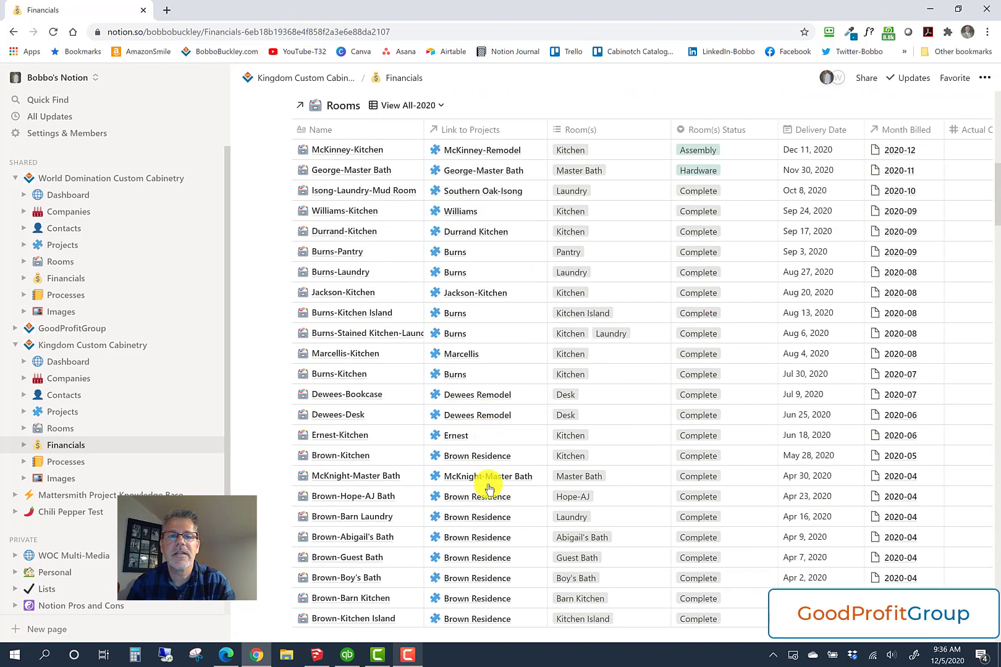
pyautogui.scroll(-3, 488, 488)
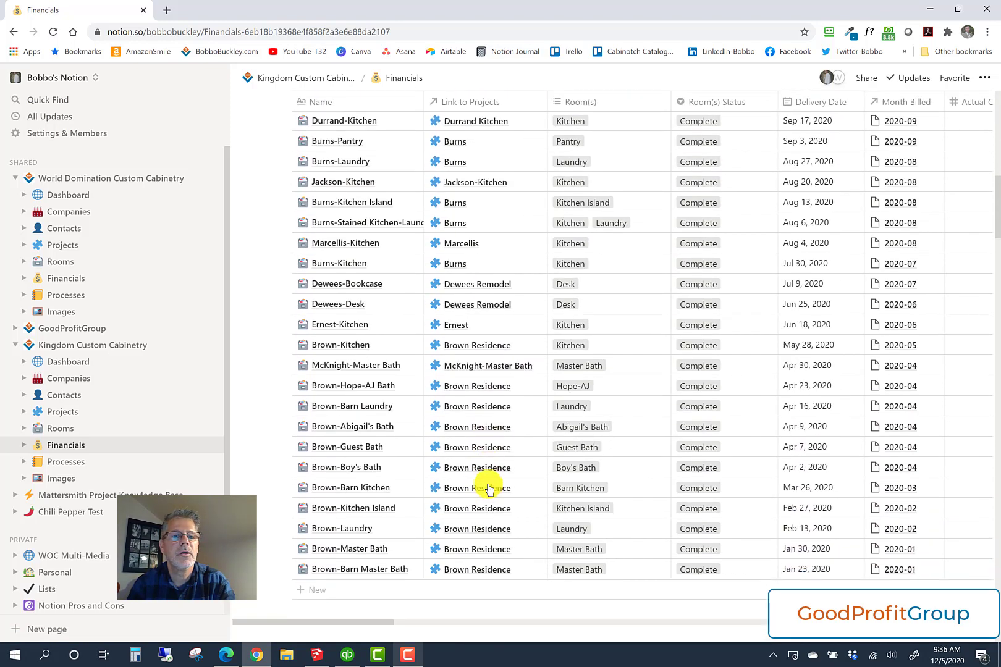
pyautogui.scroll(-3, 488, 488)
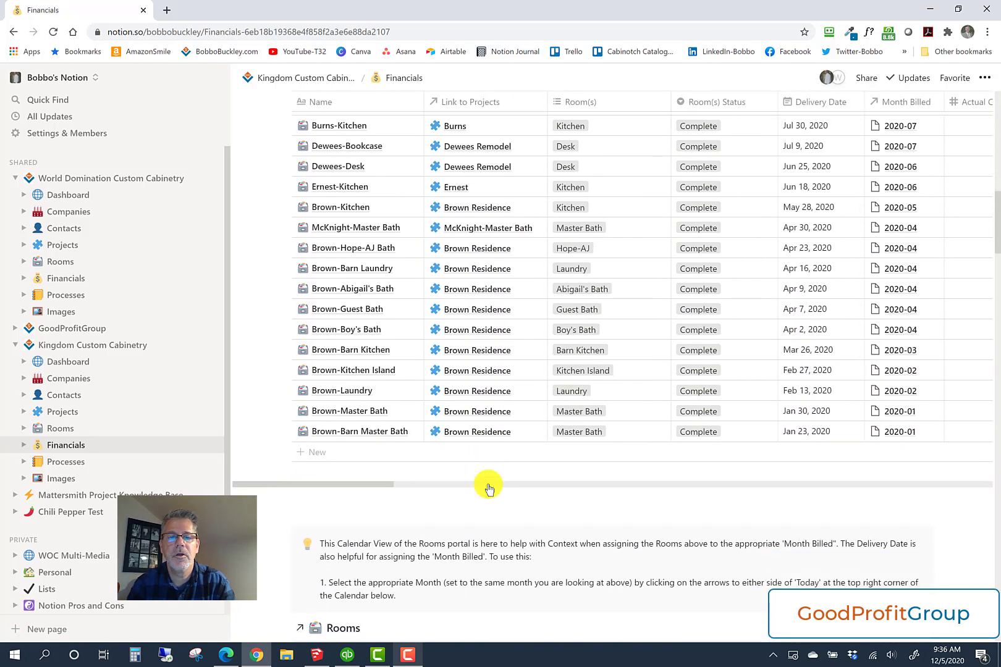
pyautogui.scroll(-10, 488, 488)
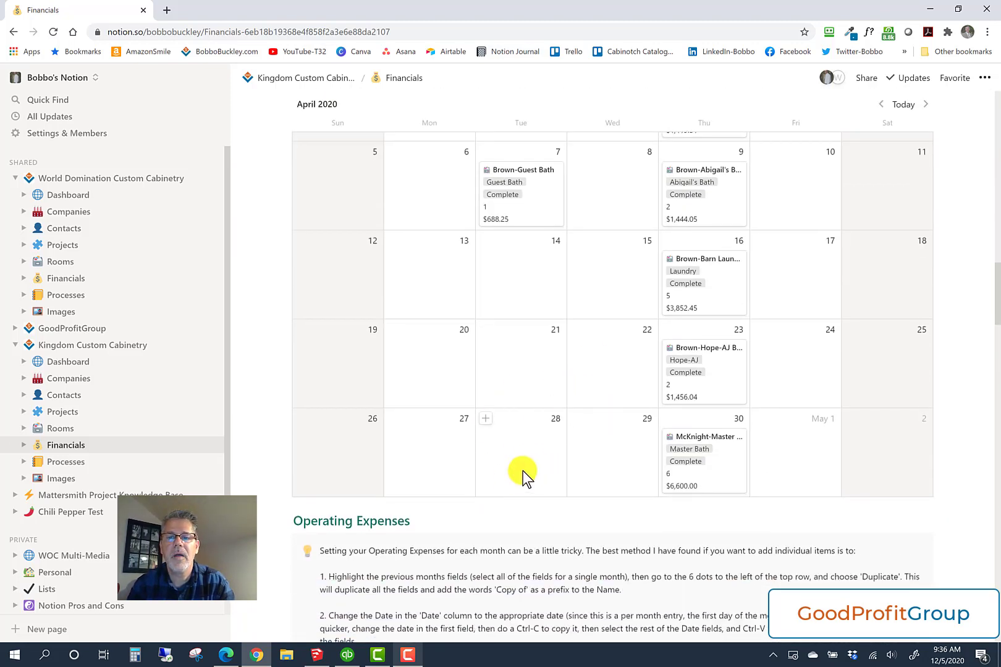
# Examine Kingdom Custom Cabinetry's March-2021 Operating Expense table and its Totally Variable Cost table, along with their instructions
pyautogui.scroll(-6, 532, 461)
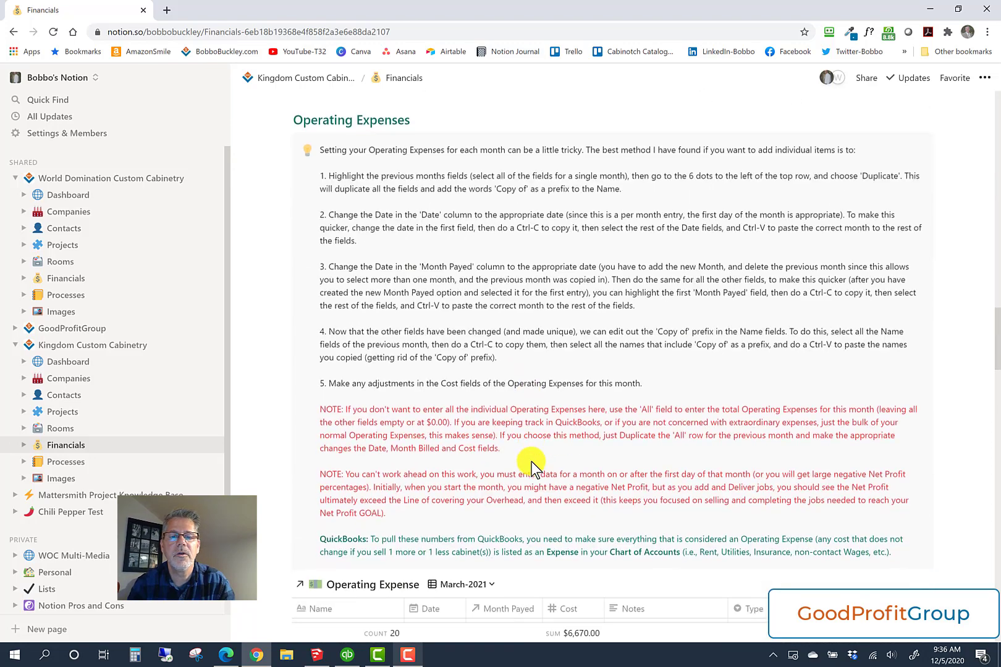
pyautogui.scroll(-6, 532, 462)
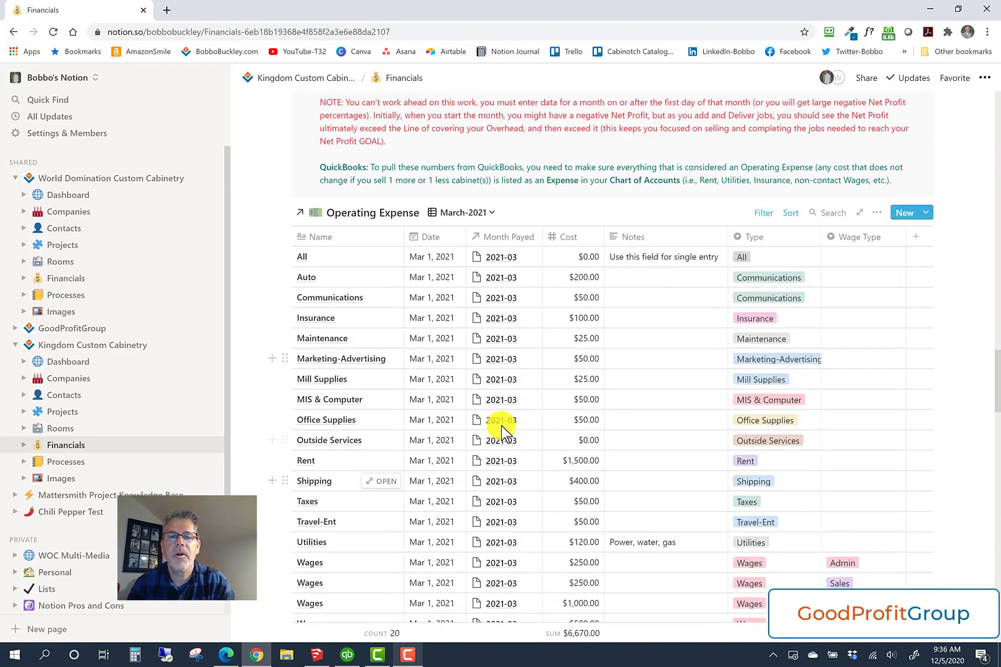
pyautogui.scroll(-8, 502, 488)
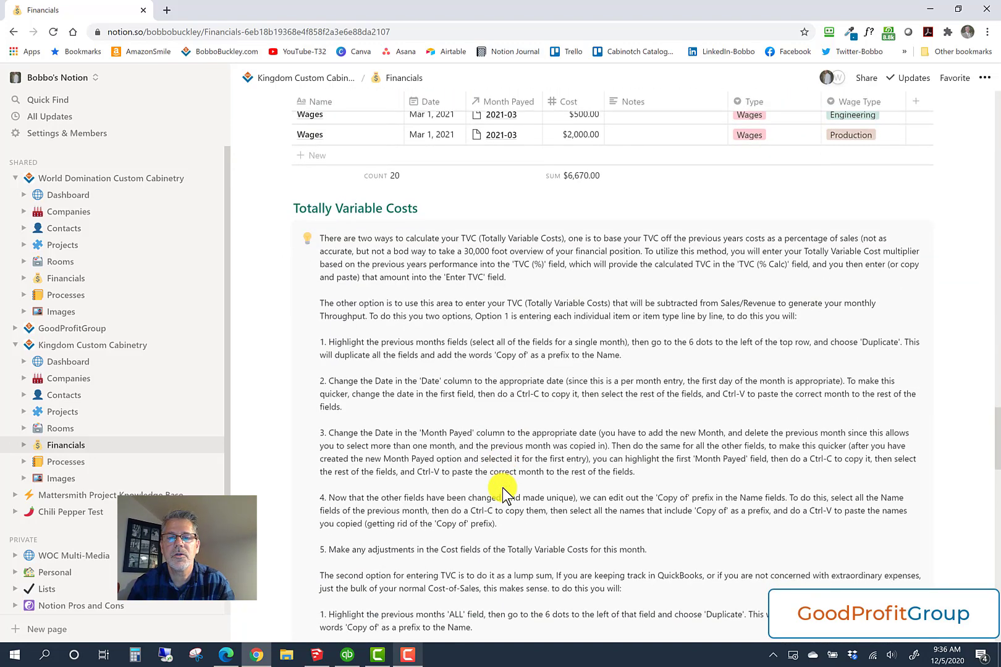
pyautogui.scroll(-6, 502, 488)
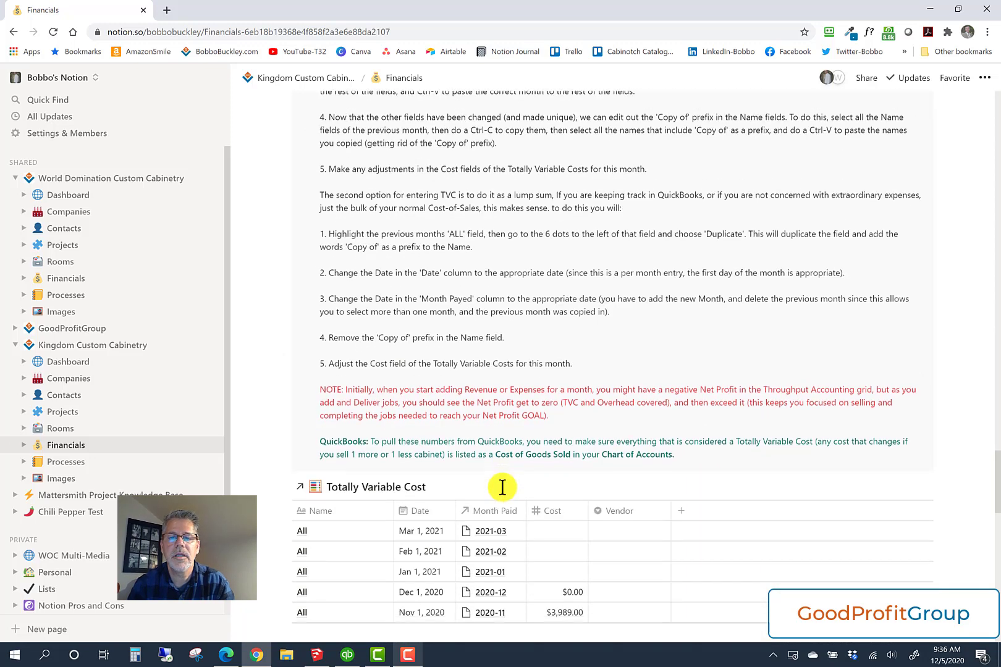
pyautogui.scroll(-3, 502, 488)
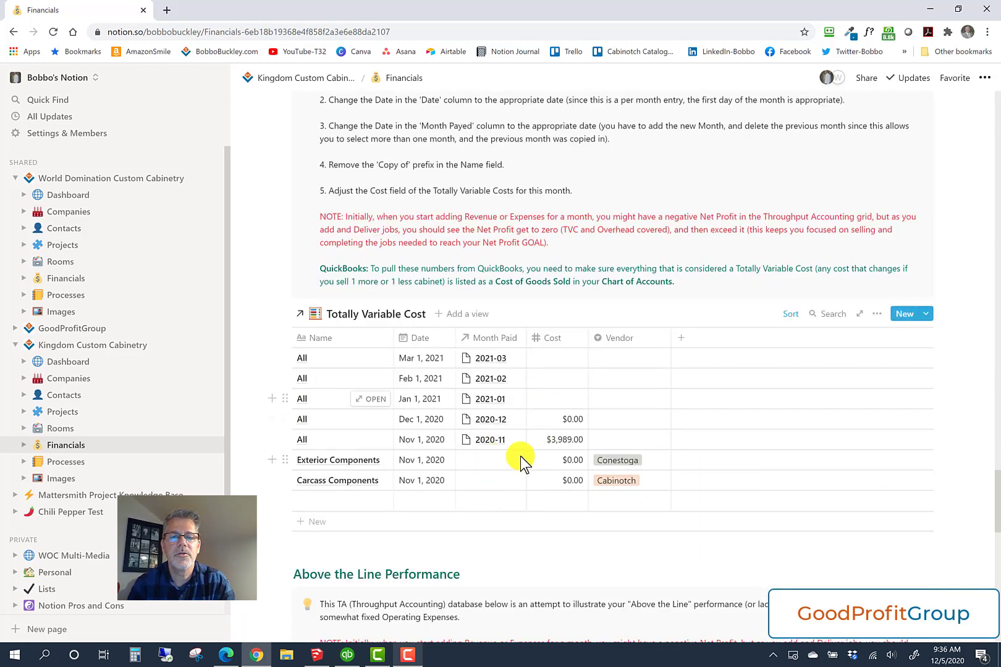
# Examine Kingdom Custom Cabinetry's Above the Line Performance section, comparing sales, throughput and net profit across the Previous 12 Months table
pyautogui.scroll(-4, 483, 539)
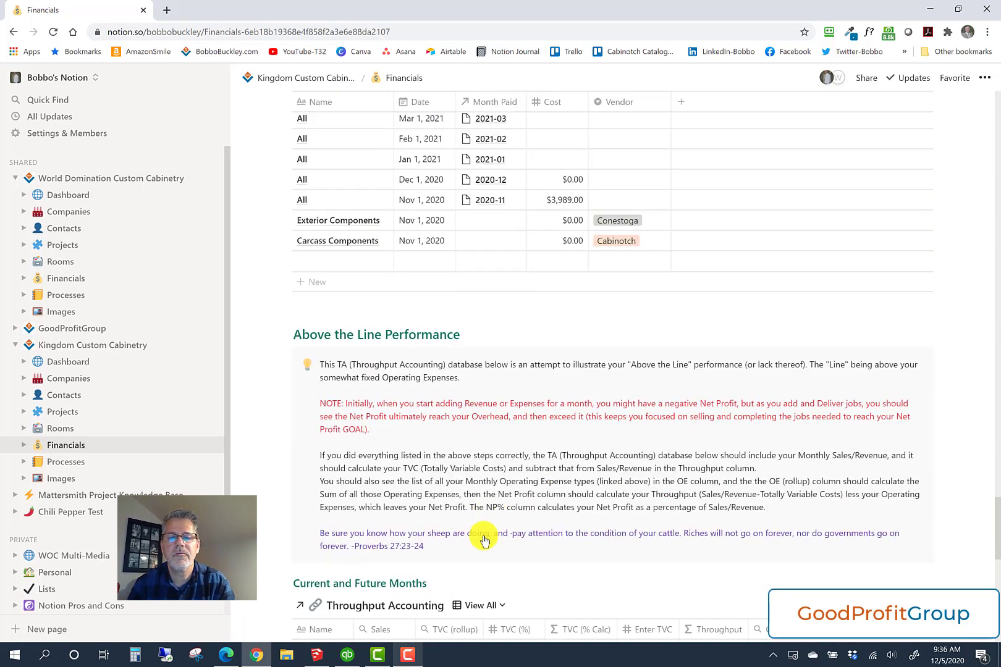
pyautogui.scroll(-9, 483, 539)
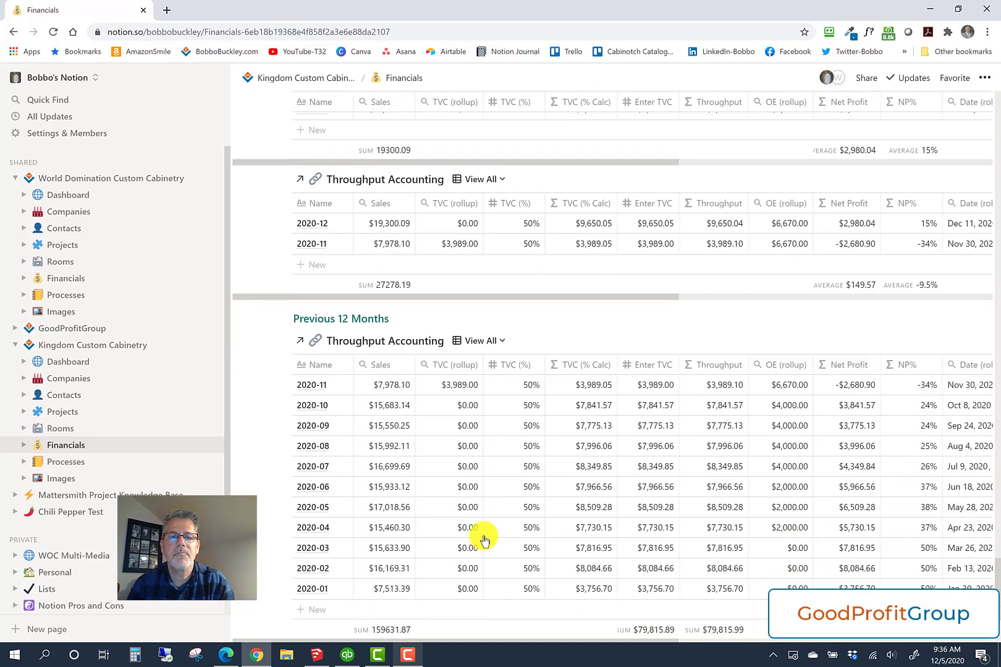
pyautogui.scroll(-2, 484, 539)
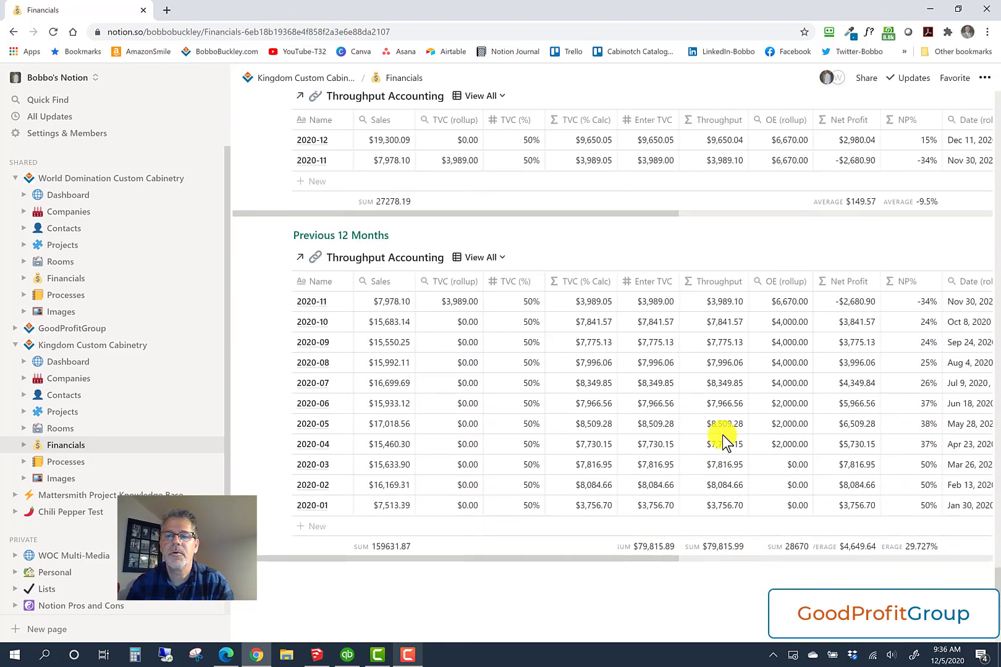
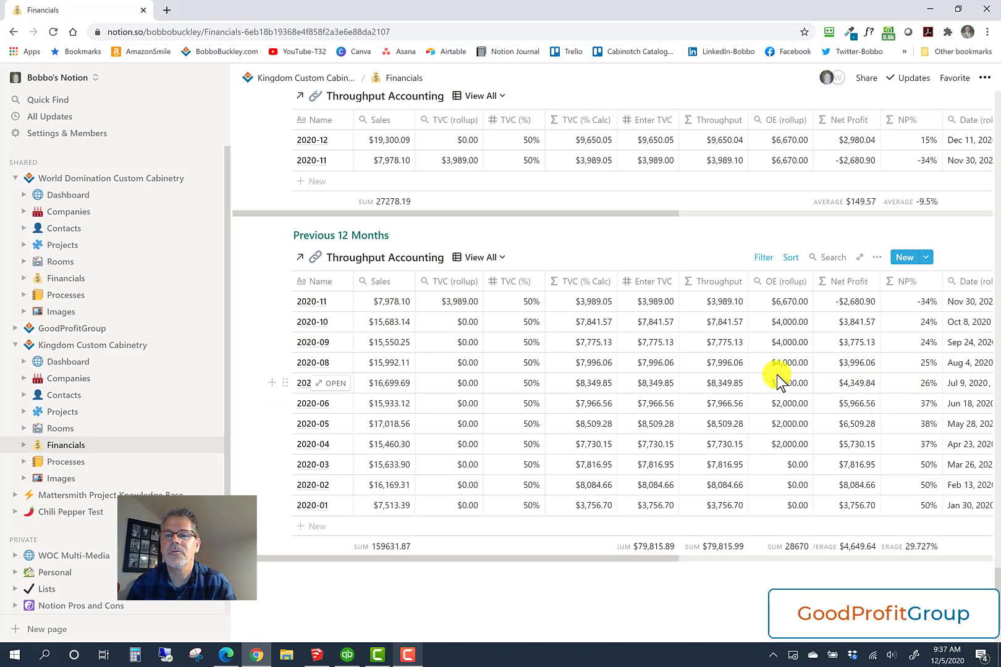
# Review Kingdom Custom Cabinetry's current and previous months in Throughput Accounting, then its Totally Variable Cost, Operating Expense and rooms tables
pyautogui.scroll(1, 776, 376)
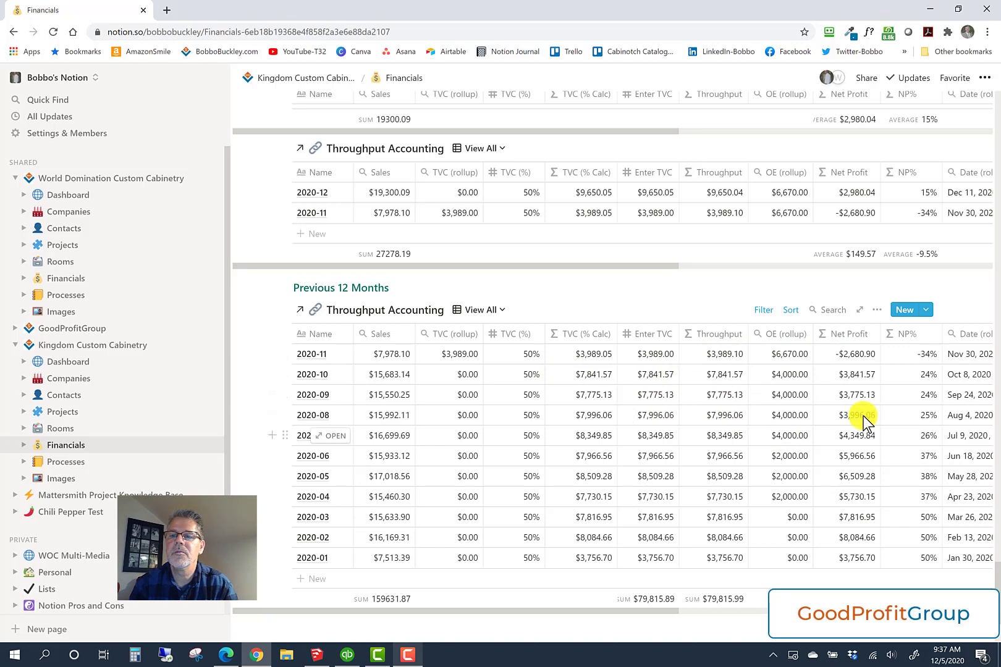
pyautogui.scroll(1, 717, 425)
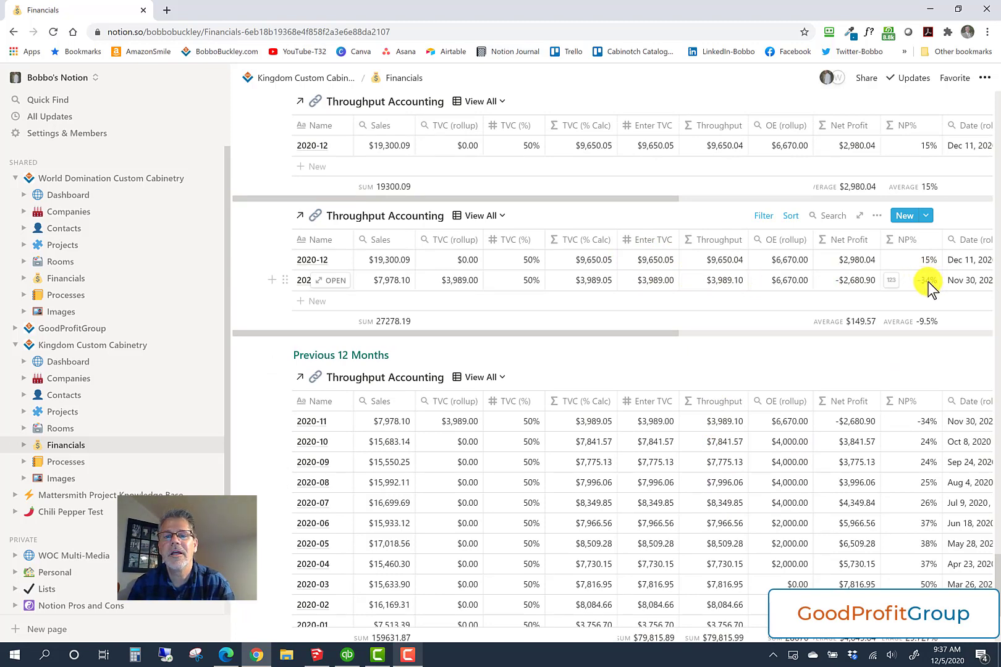
pyautogui.scroll(1, 877, 286)
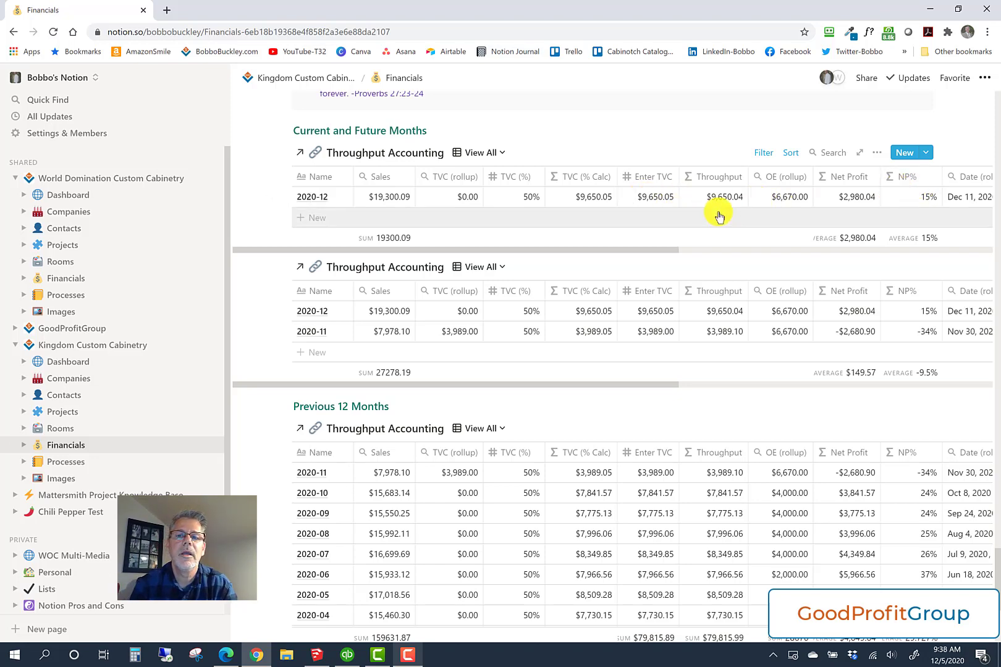
pyautogui.scroll(13, 684, 287)
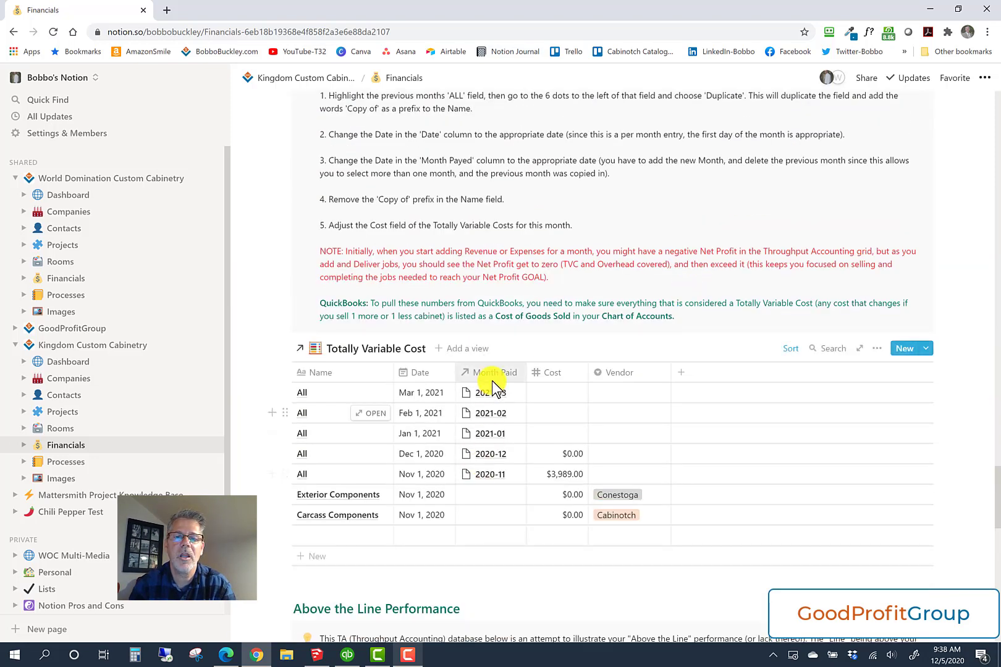
pyautogui.scroll(10, 559, 286)
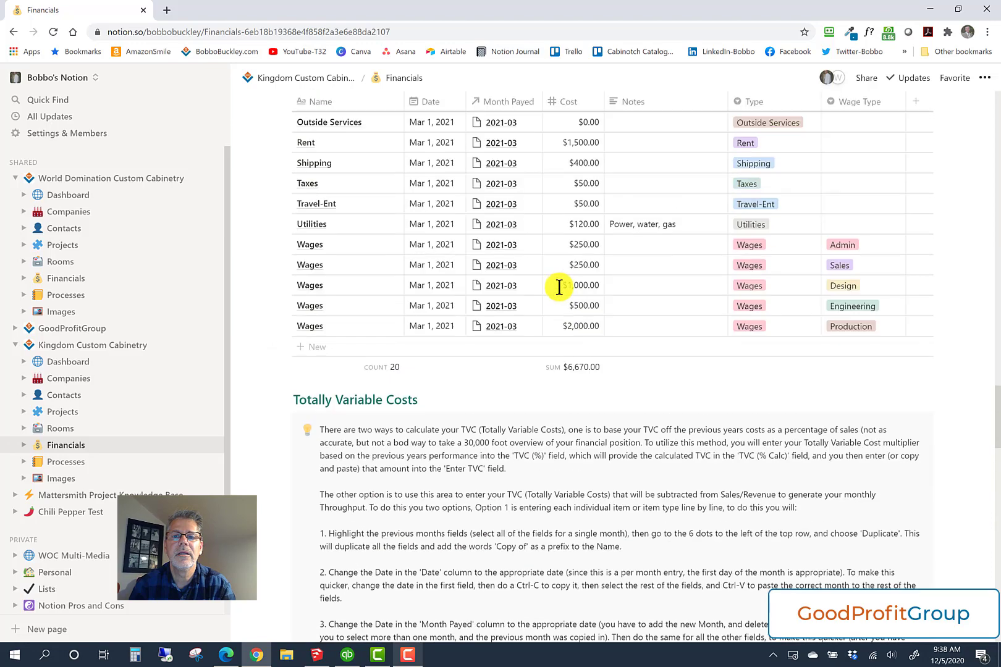
pyautogui.scroll(2, 559, 380)
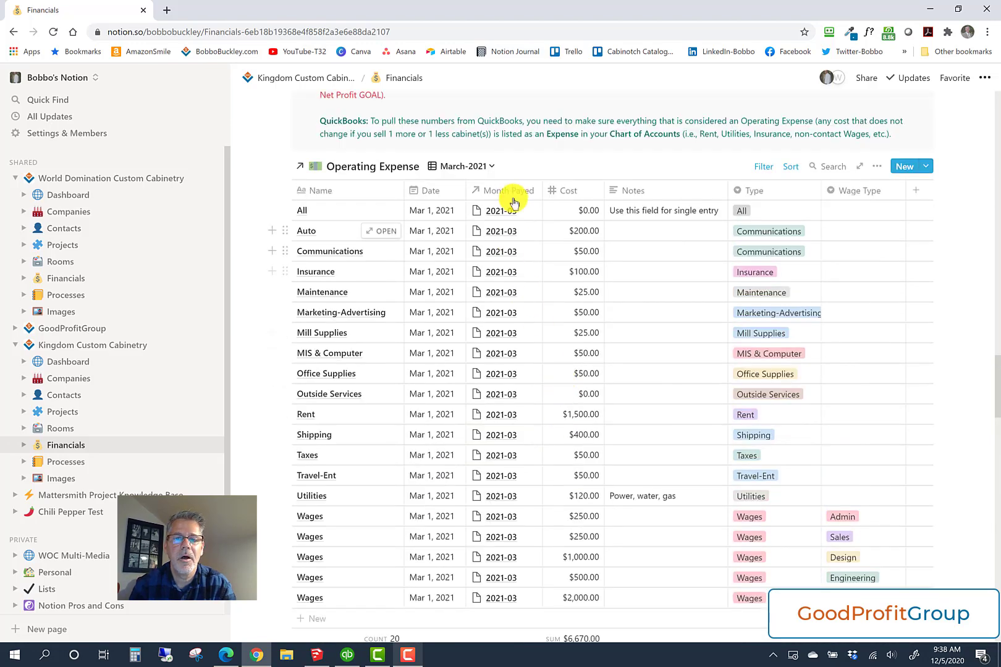
pyautogui.scroll(13, 510, 447)
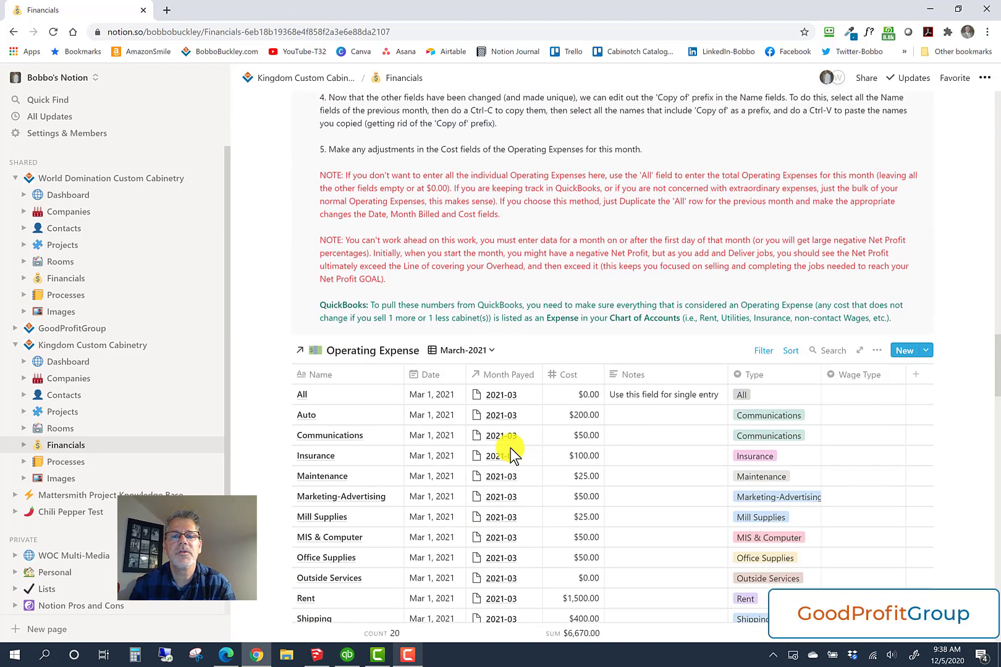
pyautogui.scroll(15, 510, 448)
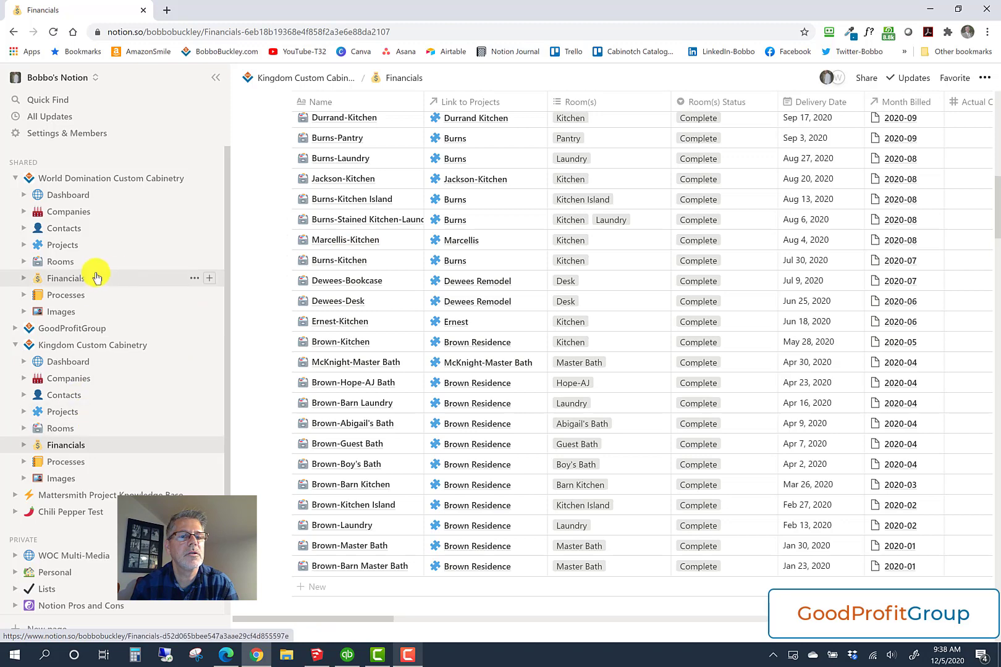
# Open the Test 1 process from World Domination Custom Cabinetry's Processes page and examine its procedure sections from overview to installation
pyautogui.click(65, 296)
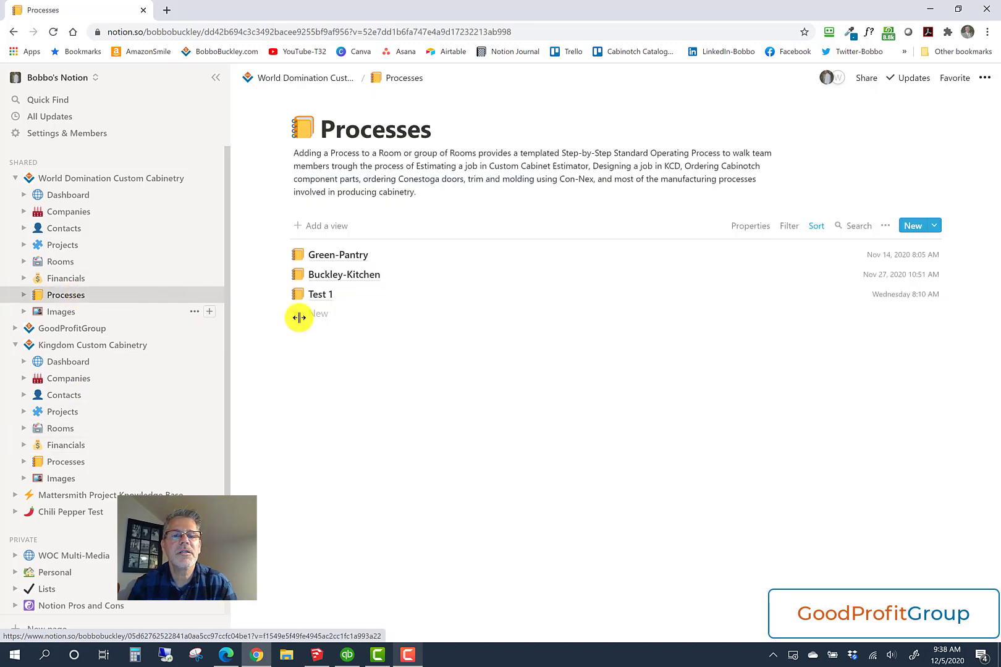
pyautogui.click(330, 295)
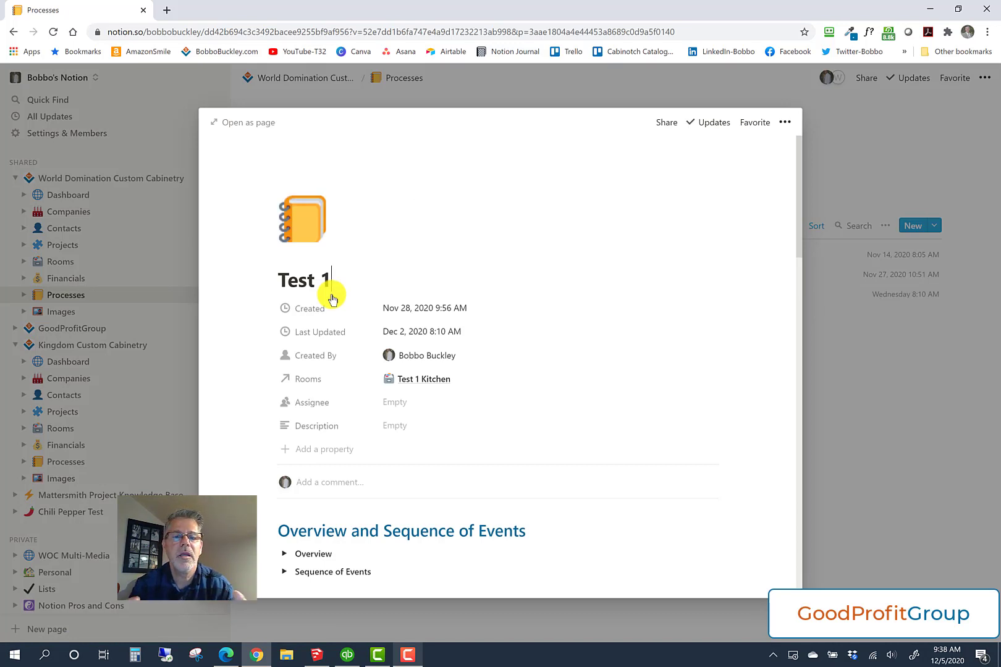
pyautogui.scroll(-1, 331, 299)
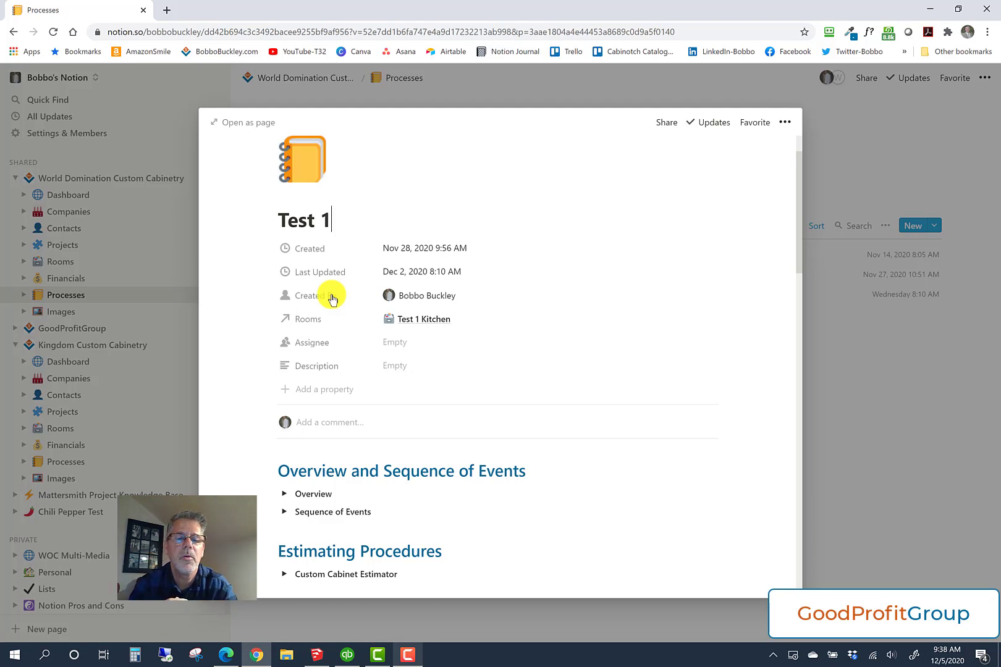
pyautogui.scroll(-2, 332, 299)
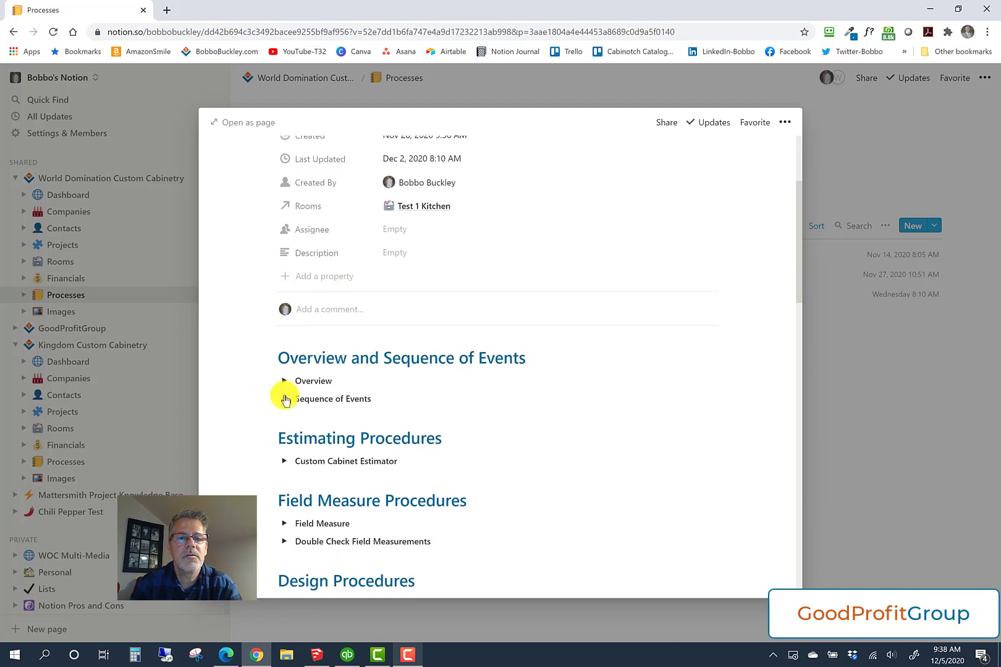
pyautogui.scroll(-1, 294, 411)
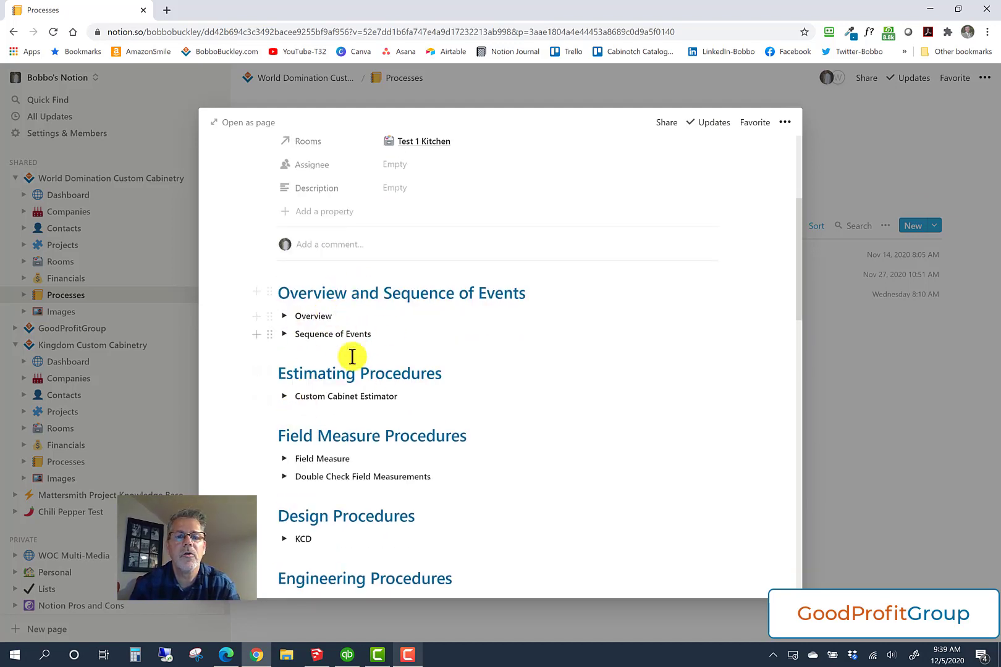
pyautogui.scroll(-2, 334, 430)
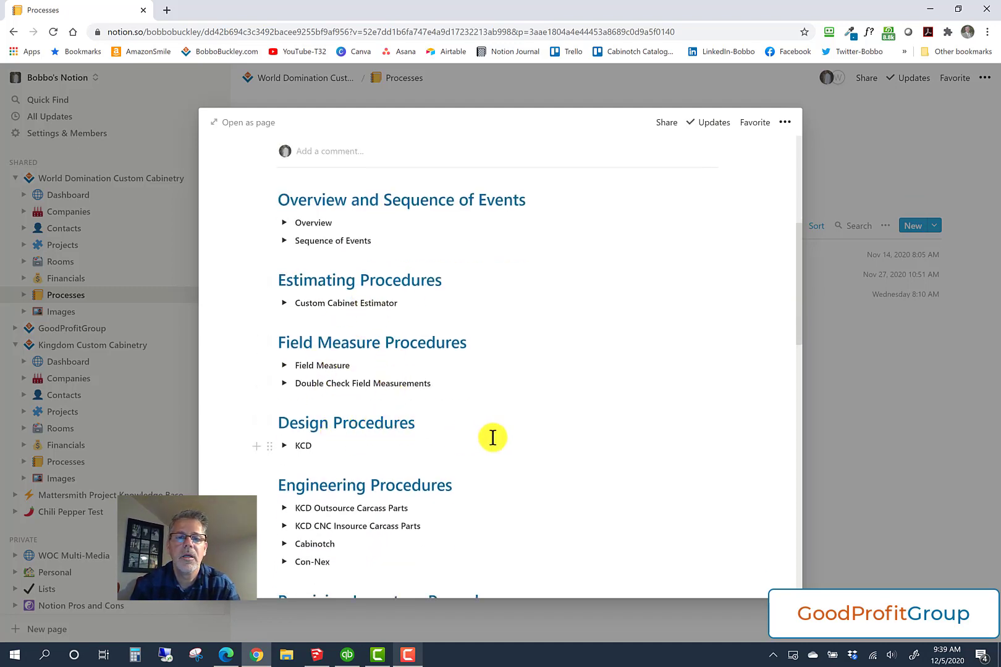
pyautogui.scroll(-15, 493, 437)
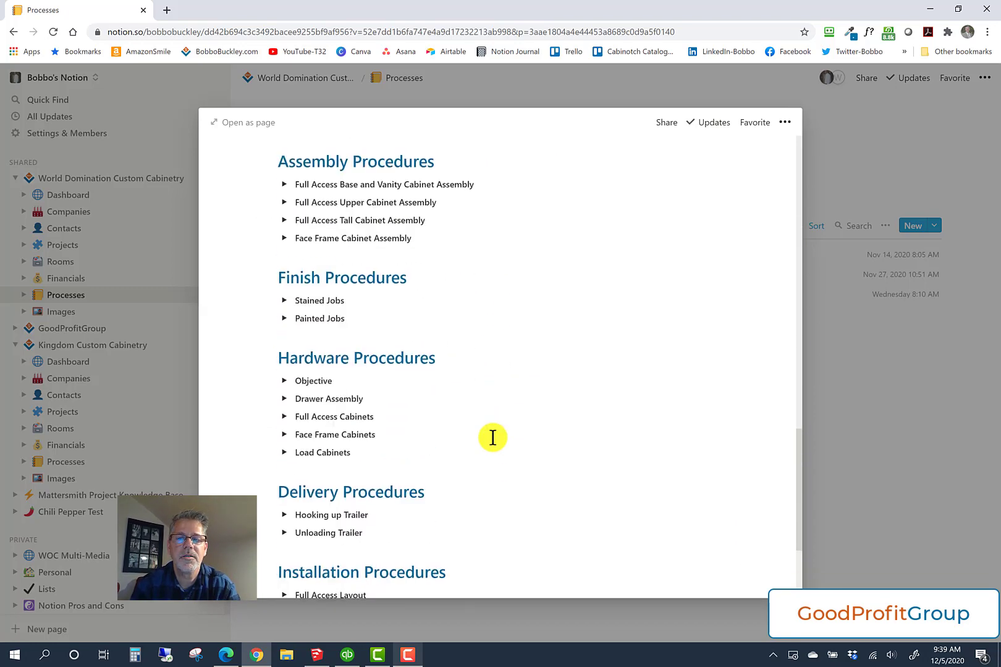
pyautogui.scroll(-3, 493, 438)
pyautogui.scroll(10, 492, 437)
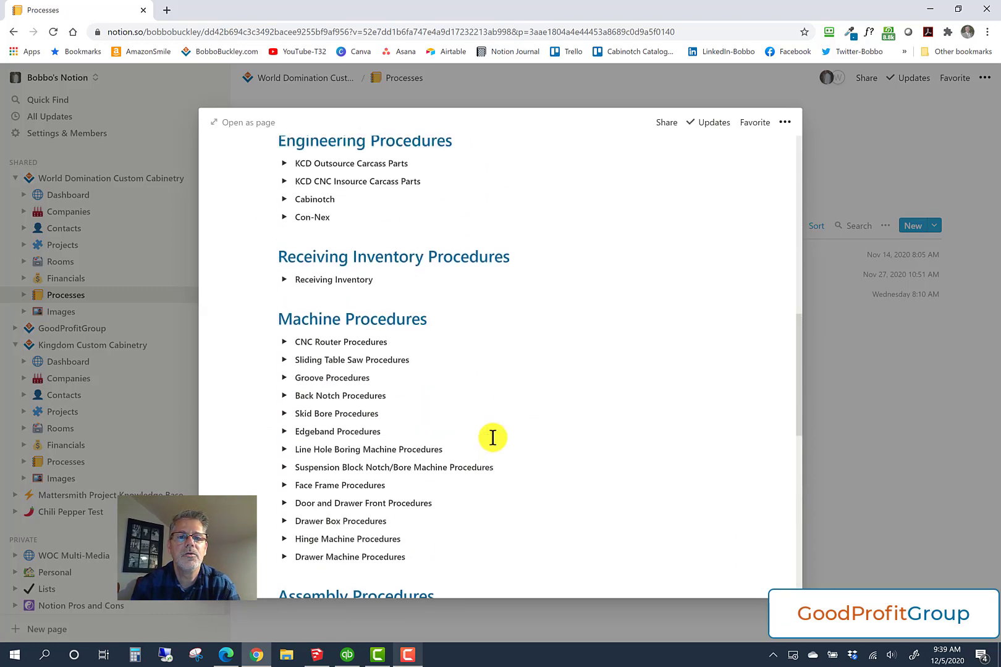
pyautogui.scroll(5, 492, 438)
pyautogui.scroll(1, 492, 437)
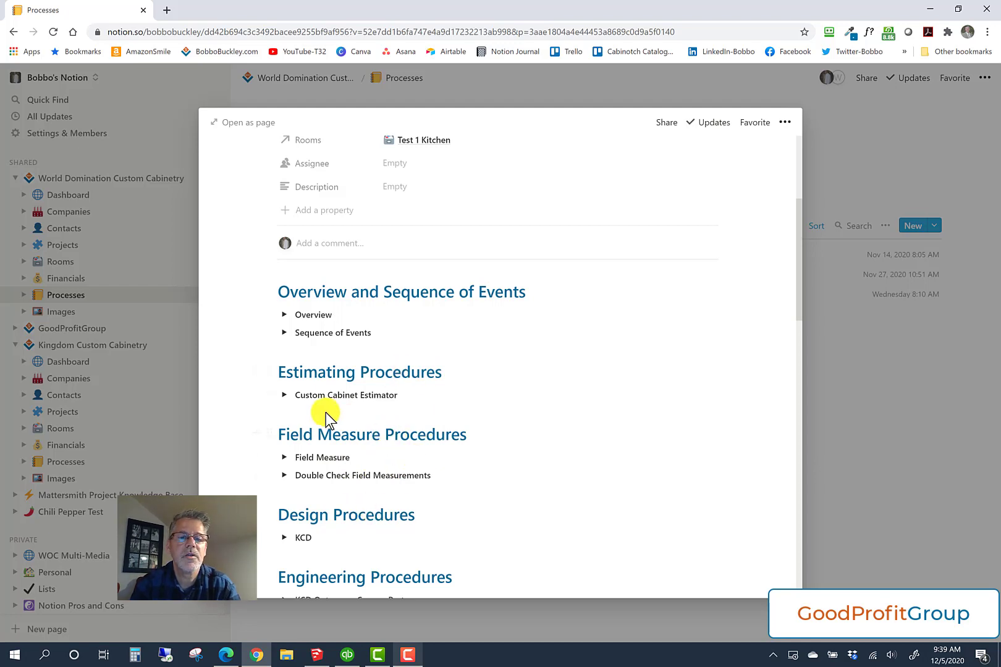
# Expand the Custom Cabinet Estimator checklist under Estimating Procedures and check off the items for adding a new client and creating a new job
pyautogui.click(282, 396)
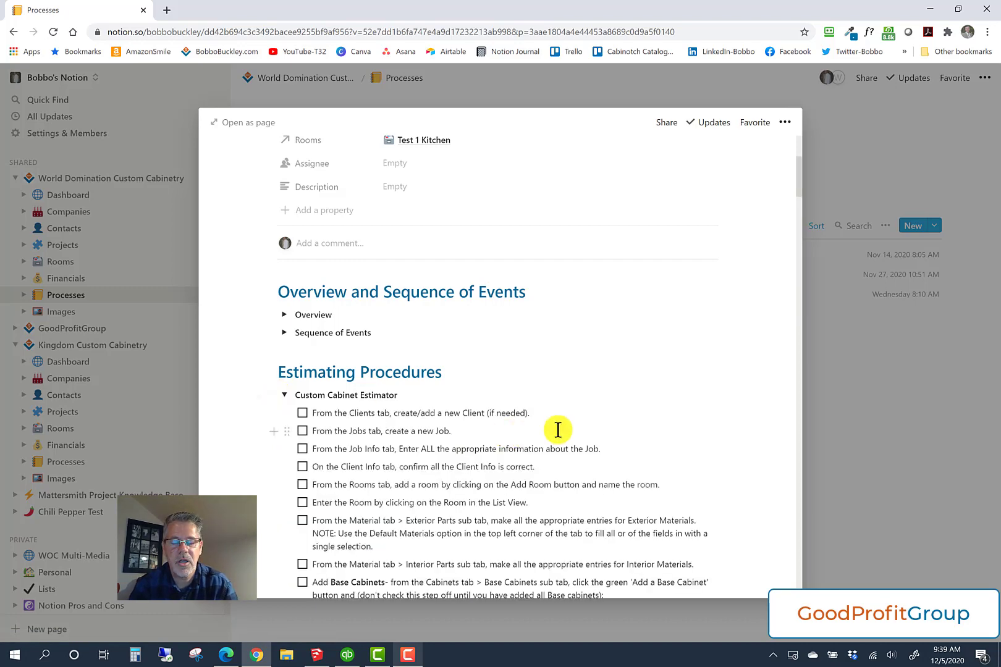
pyautogui.scroll(-3, 558, 429)
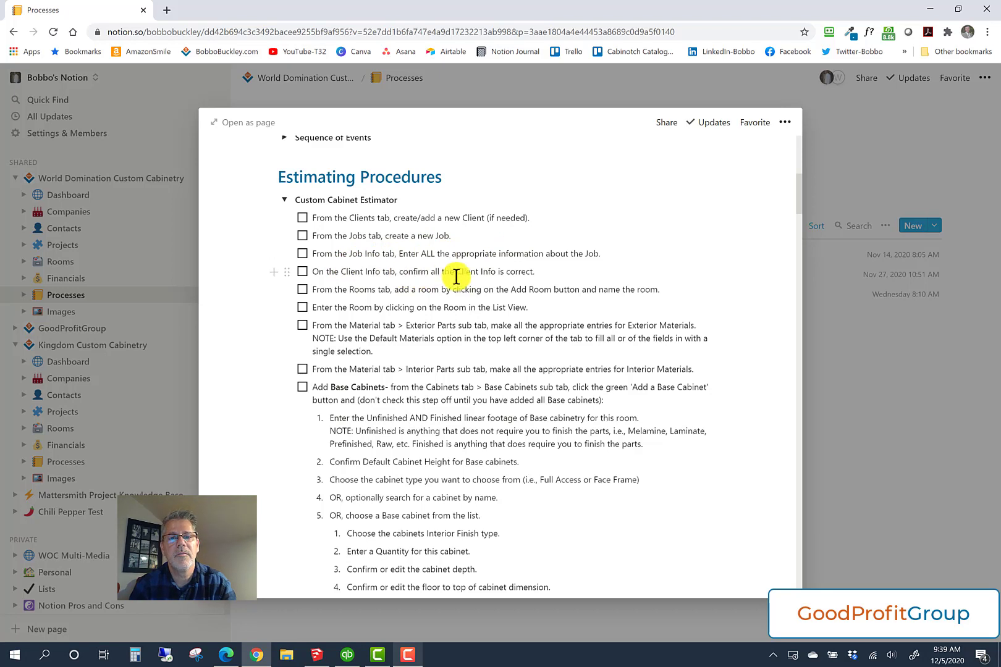
pyautogui.click(302, 219)
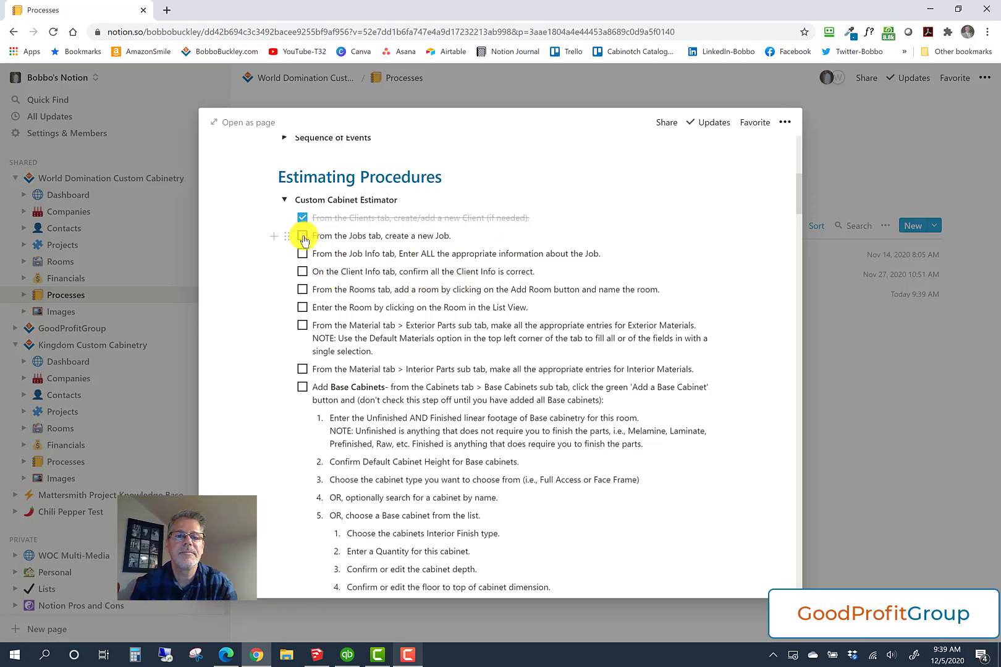
pyautogui.click(302, 237)
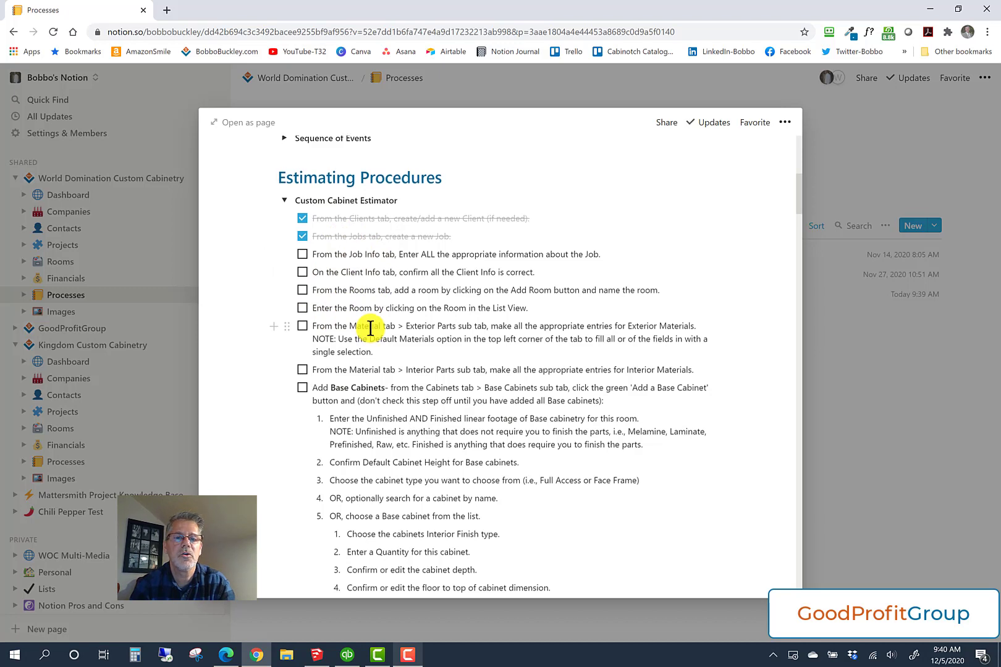
# Uncheck the new client and new job items in the Custom Cabinet Estimator checklist and collapse the checklist
pyautogui.scroll(1, 370, 329)
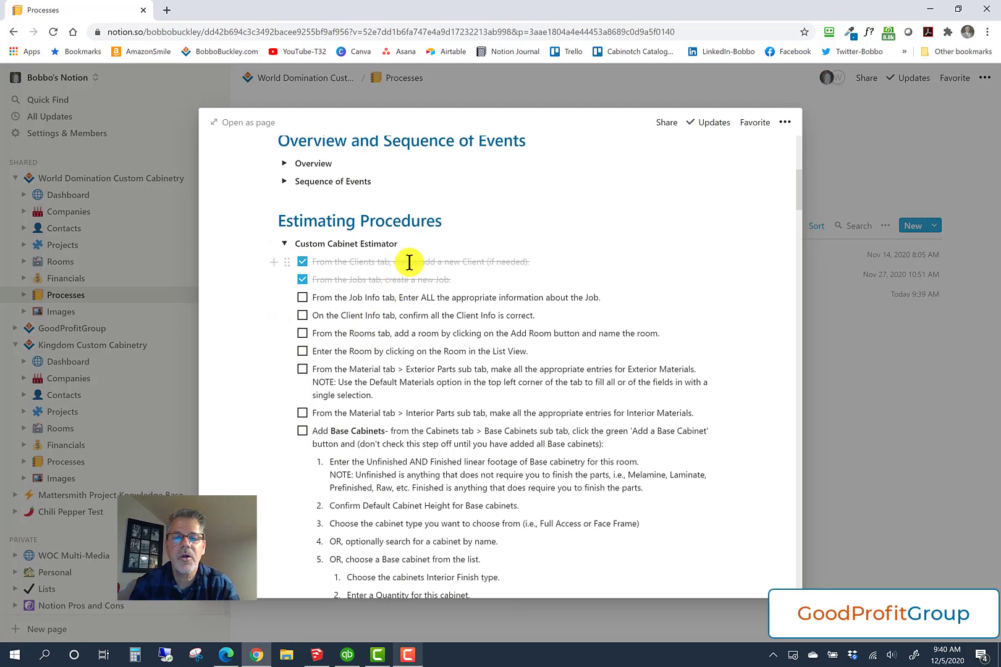
pyautogui.scroll(-5, 409, 263)
pyautogui.scroll(4, 409, 263)
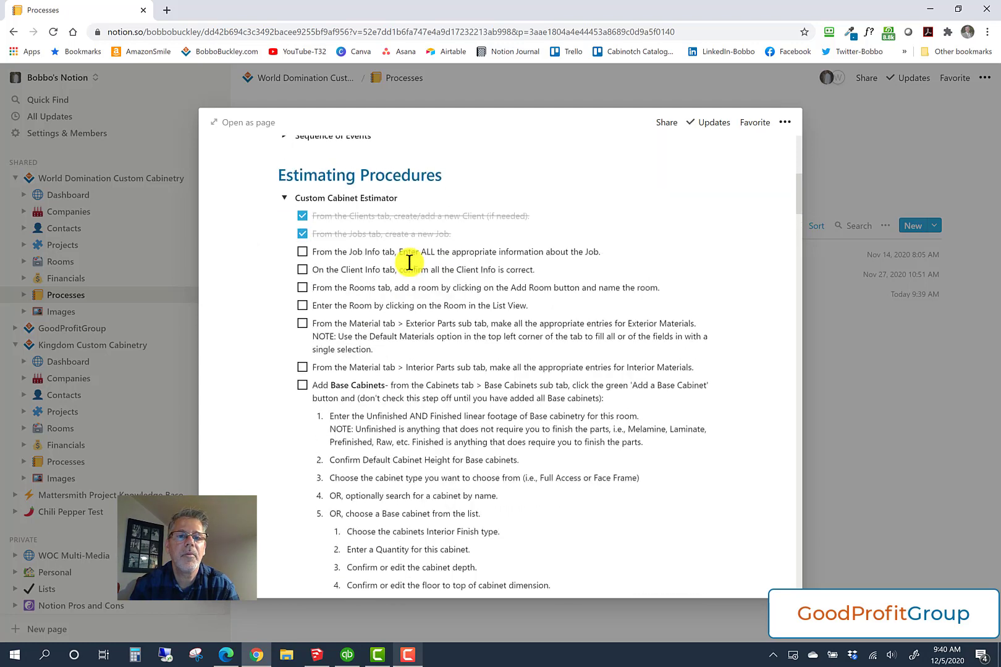
pyautogui.click(303, 218)
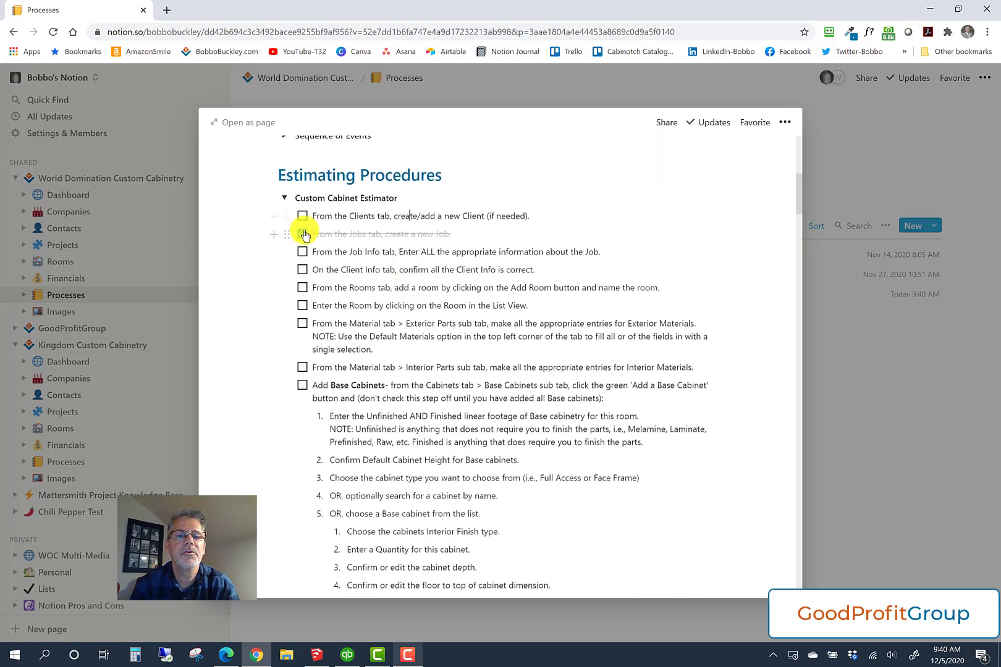
pyautogui.click(303, 234)
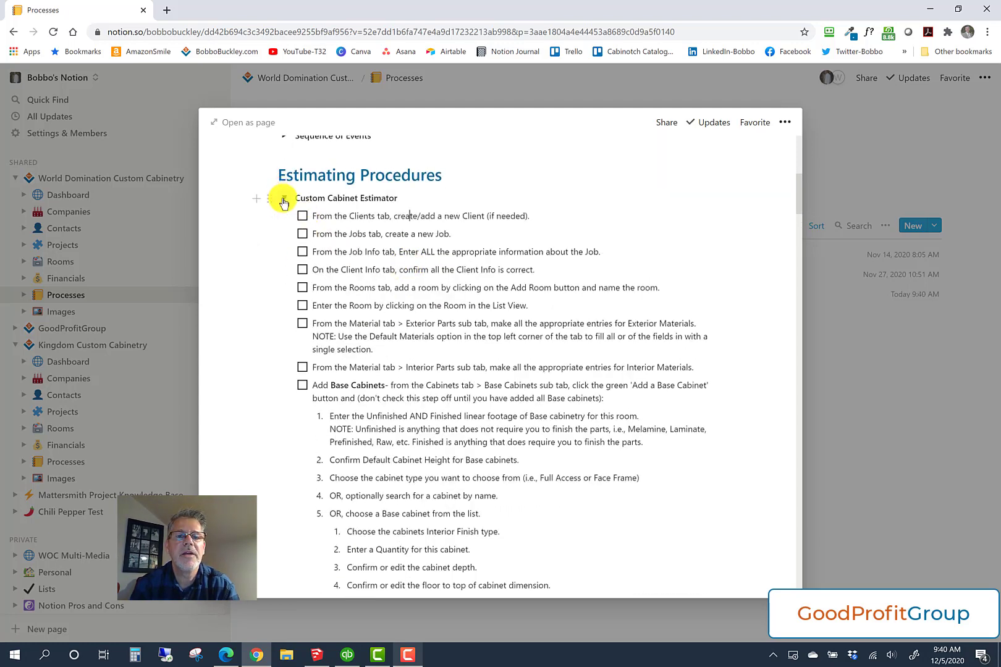
pyautogui.click(283, 199)
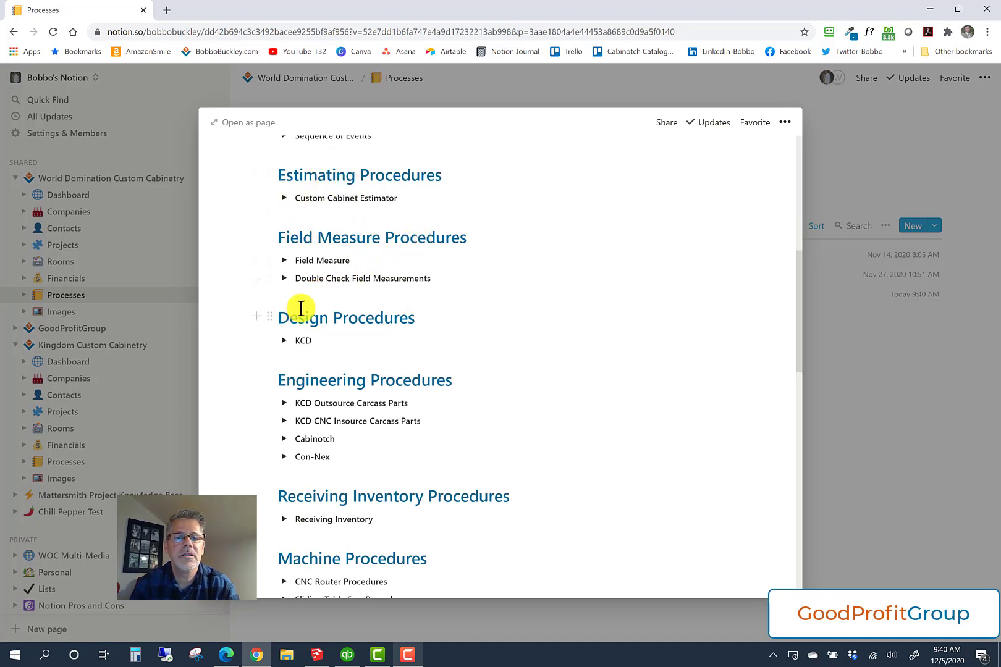
# Expand the KCD checklist under Design Procedures and review its tasks from naming the job to Check Options
pyautogui.scroll(-2, 508, 339)
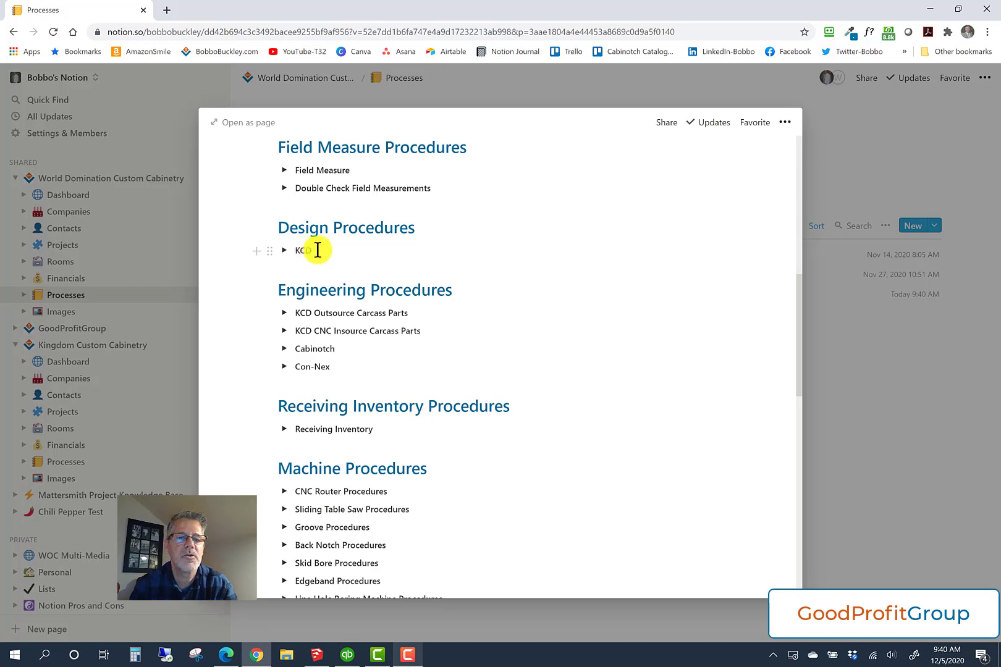
pyautogui.click(283, 251)
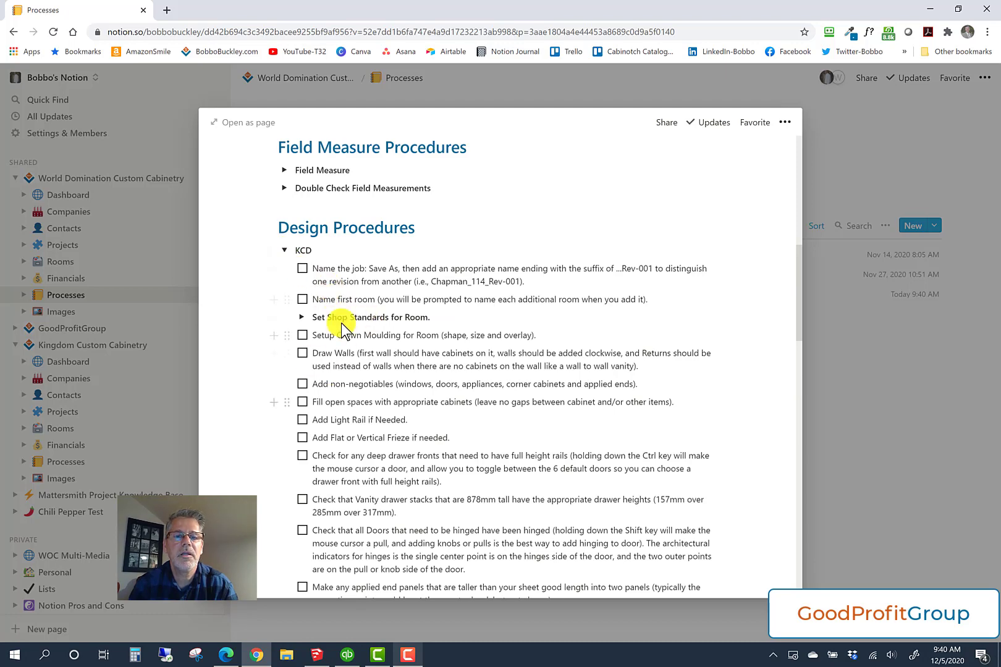
pyautogui.scroll(-5, 355, 442)
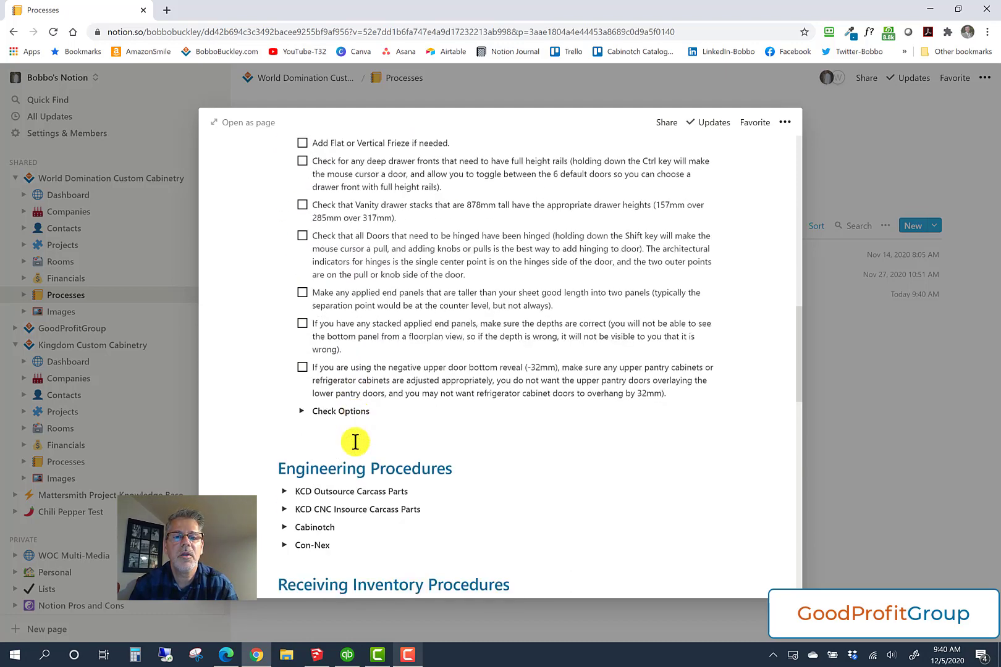
pyautogui.scroll(3, 355, 441)
pyautogui.scroll(1, 355, 441)
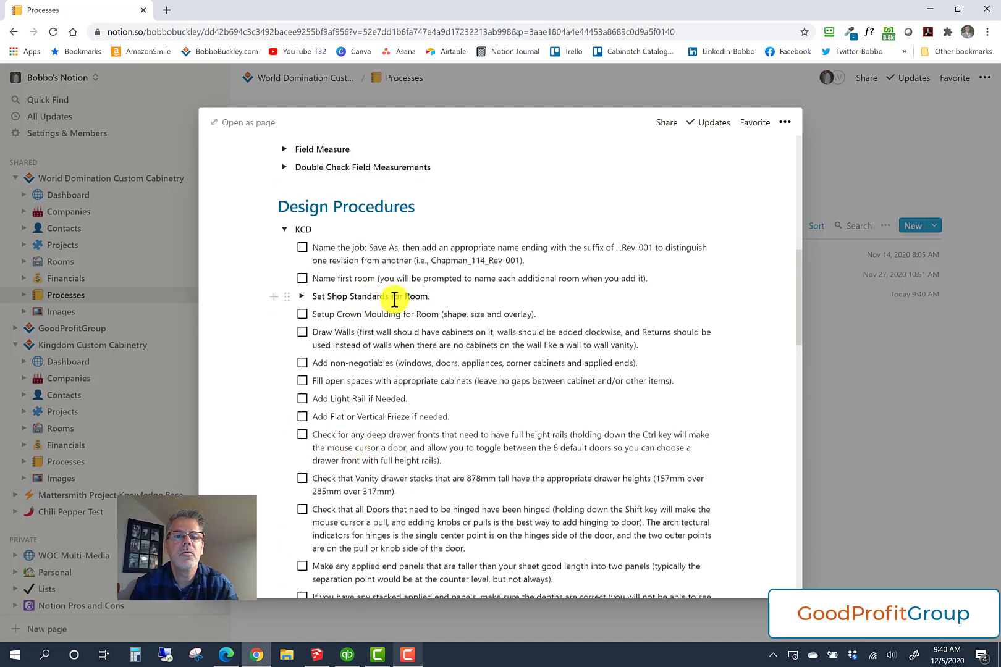
# Expand Set Shop Standards for Room and its Instructions-Legend in the KCD checklist, and examine the color coding and numbered cabinet dimensions
pyautogui.click(302, 297)
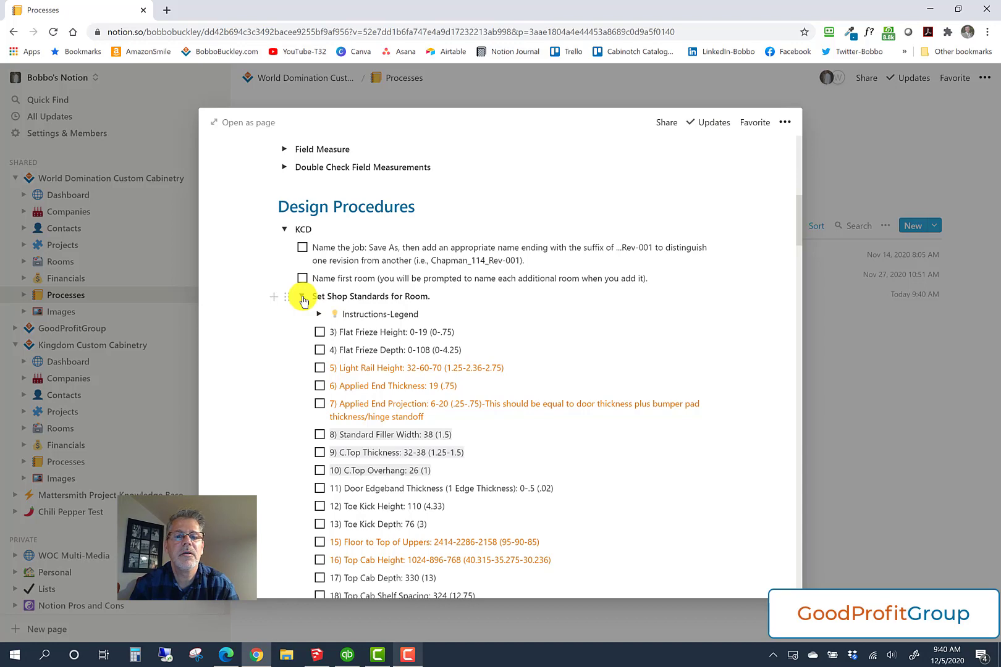
pyautogui.scroll(-5, 401, 522)
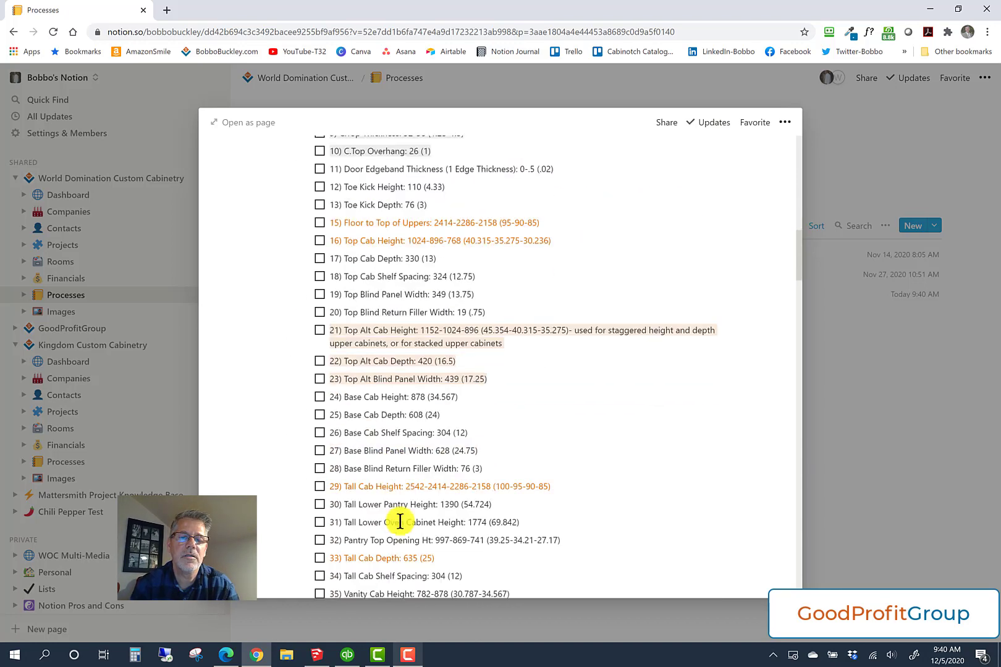
pyautogui.scroll(-3, 400, 522)
pyautogui.scroll(8, 399, 521)
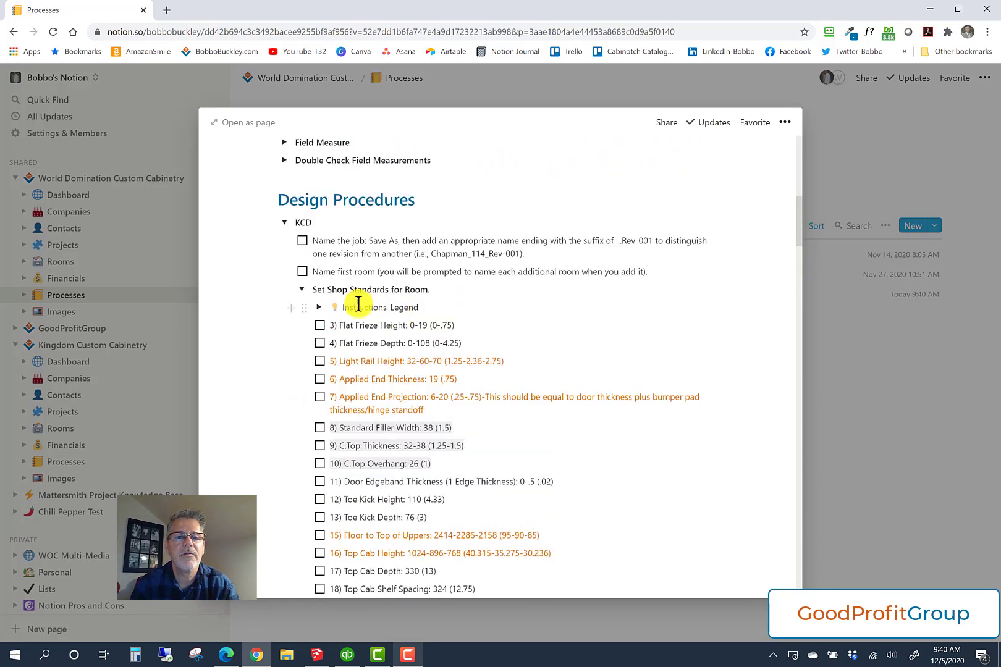
pyautogui.click(319, 307)
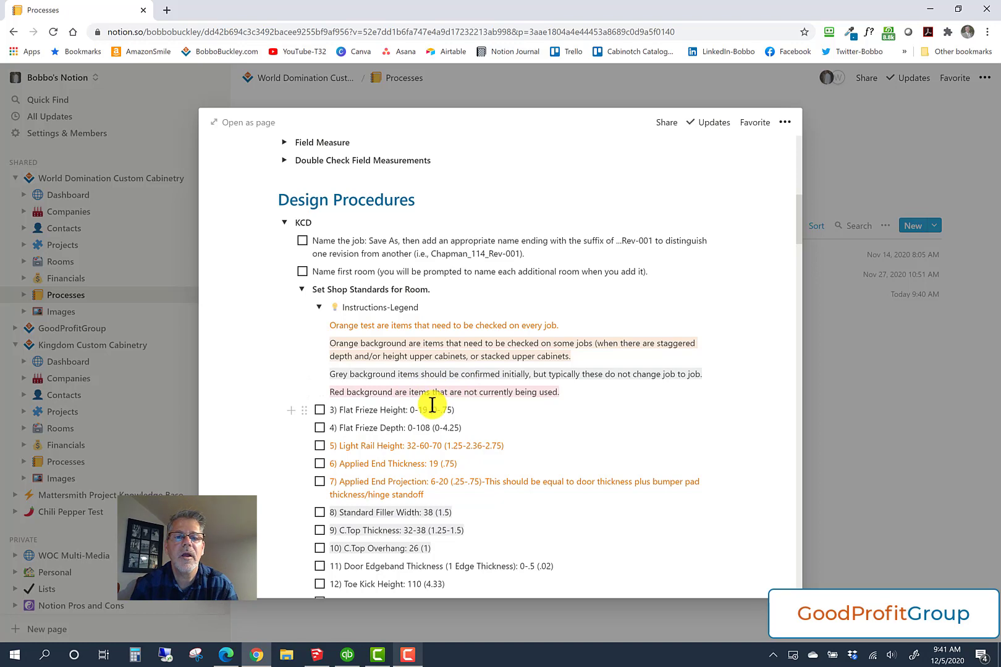
pyautogui.scroll(-2, 432, 404)
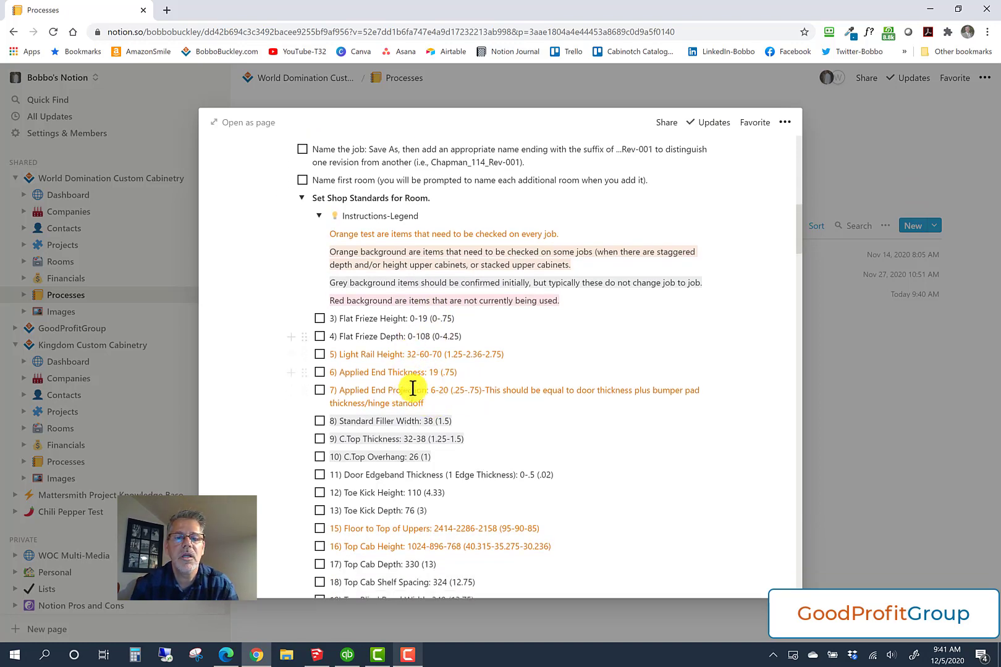
# Review the remaining numbered cabinet dimensions under Set Shop Standards for Room, then collapse that section of the KCD checklist
pyautogui.scroll(-3, 432, 393)
pyautogui.scroll(-5, 426, 407)
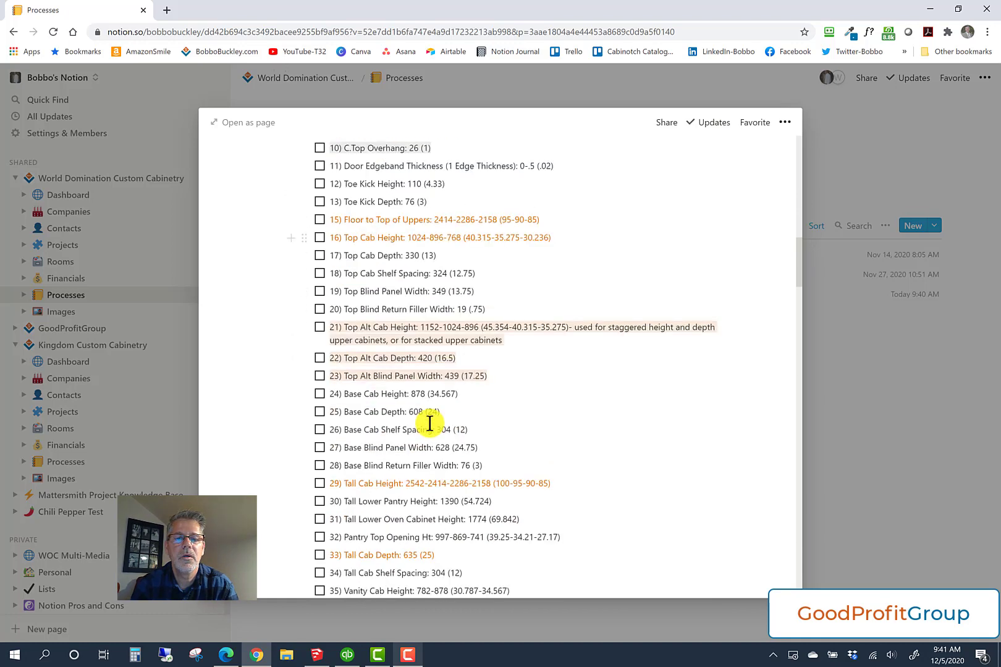
pyautogui.scroll(-5, 432, 483)
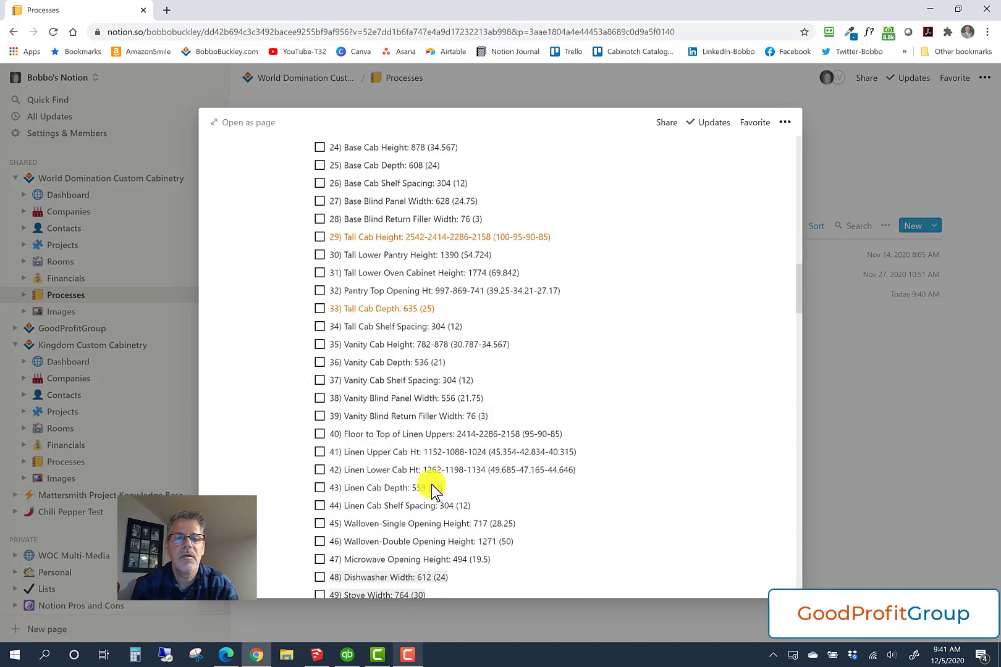
pyautogui.scroll(-4, 431, 484)
pyautogui.scroll(10, 432, 483)
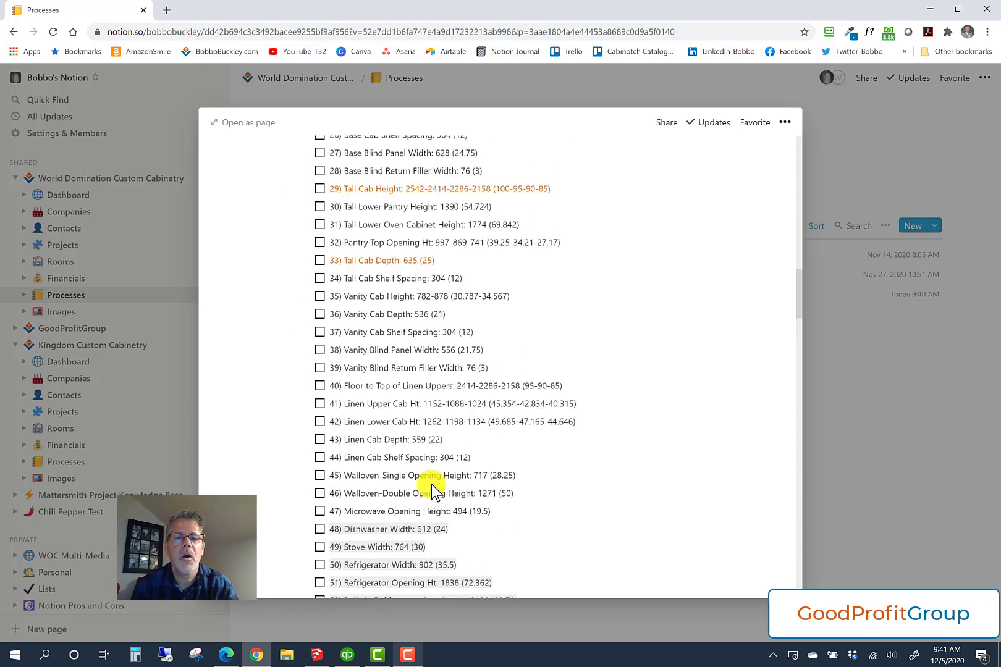
pyautogui.scroll(9, 432, 484)
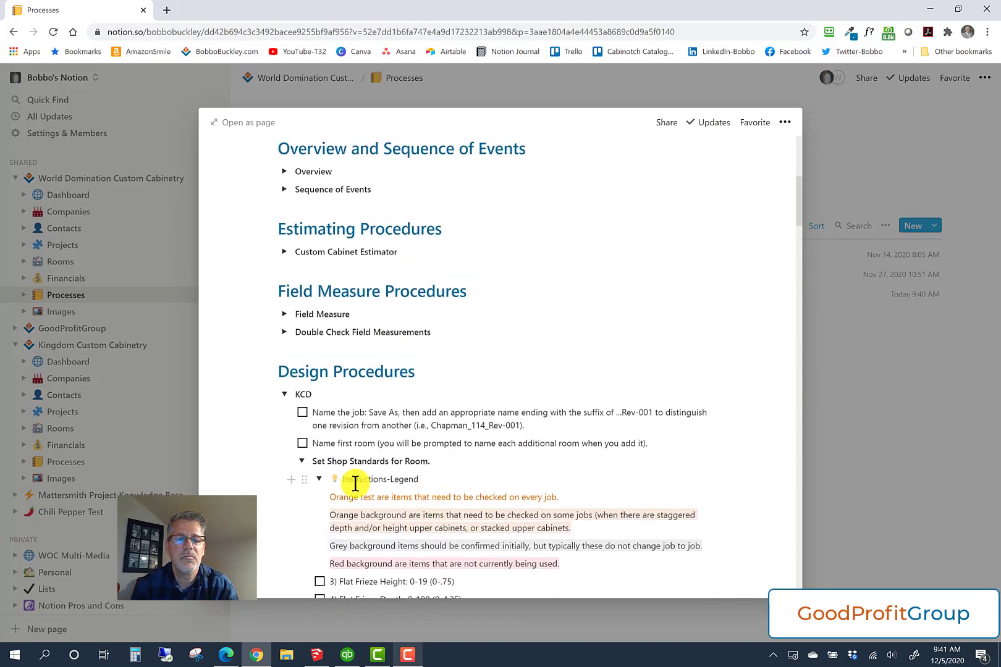
pyautogui.click(312, 479)
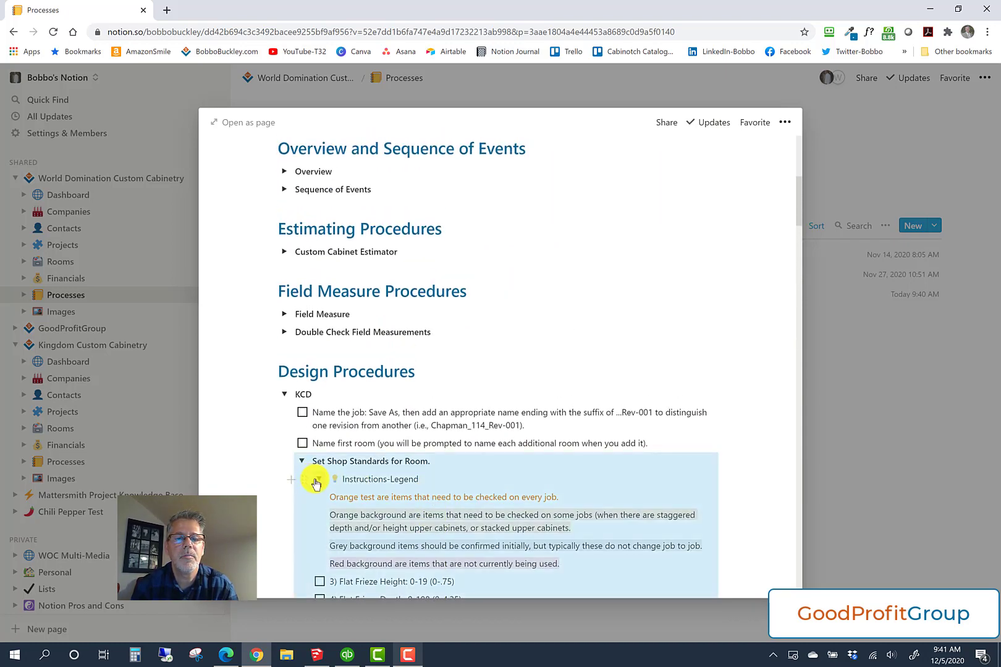
pyautogui.click(317, 480)
pyautogui.click(302, 461)
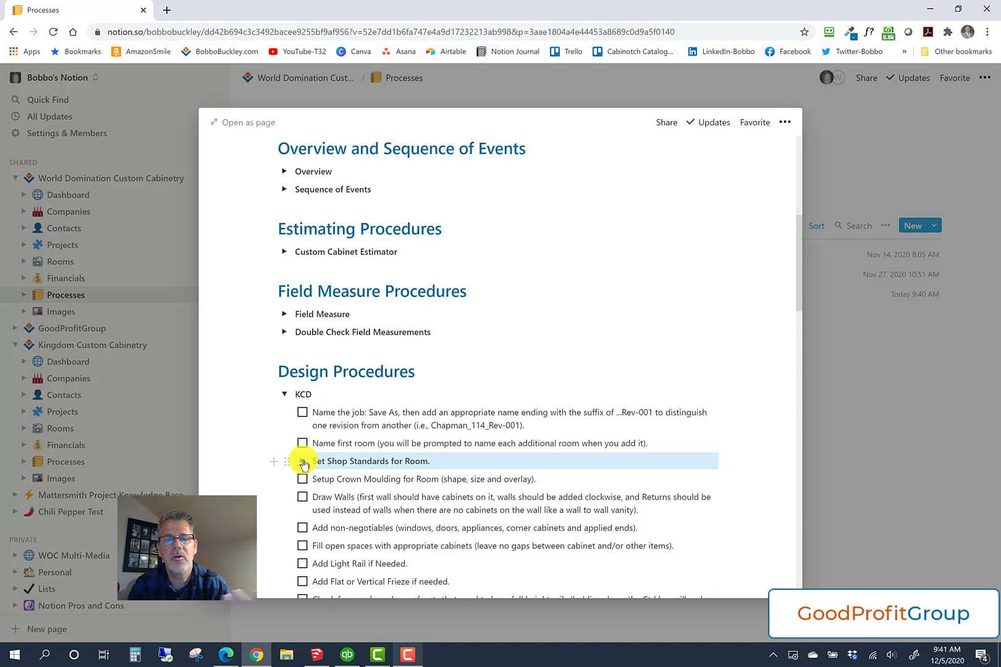
# Expand Check Options at the end of the KCD checklist, review its option items, and collapse it
pyautogui.scroll(-3, 304, 464)
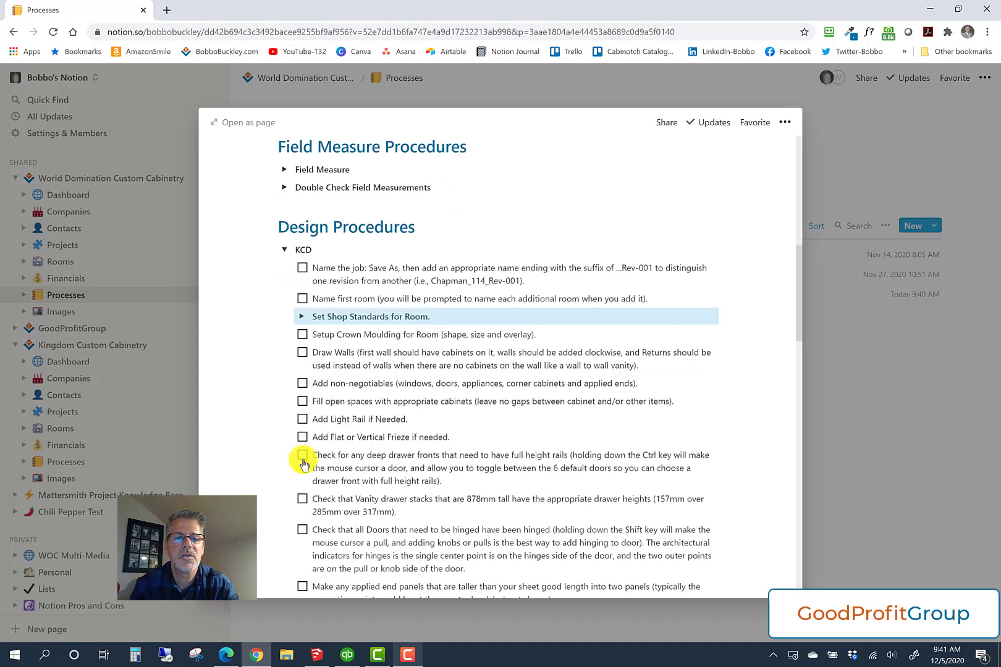
pyautogui.scroll(-3, 304, 464)
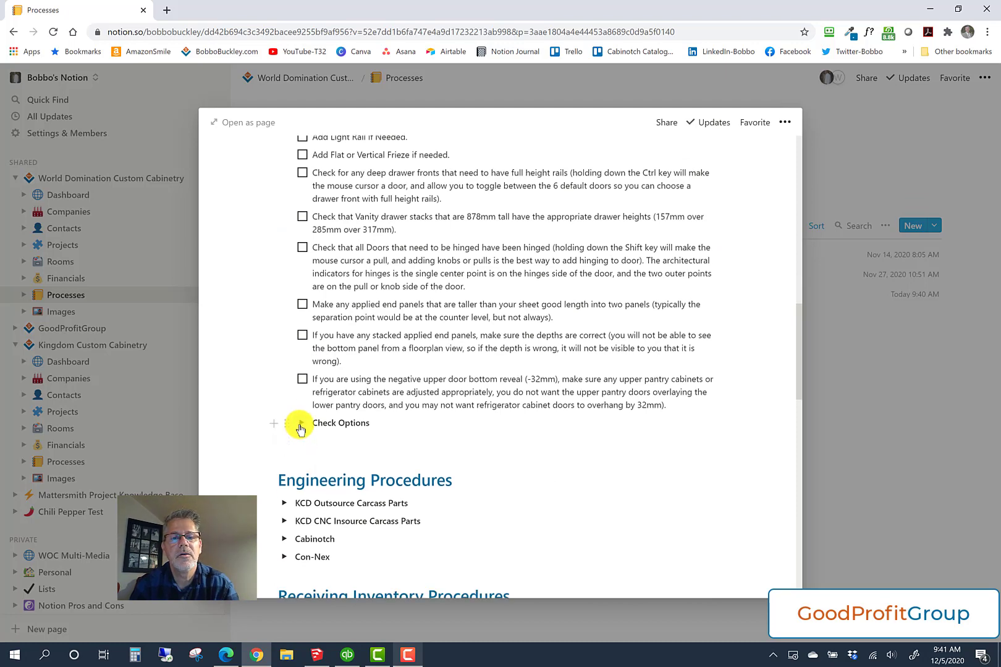
pyautogui.click(300, 424)
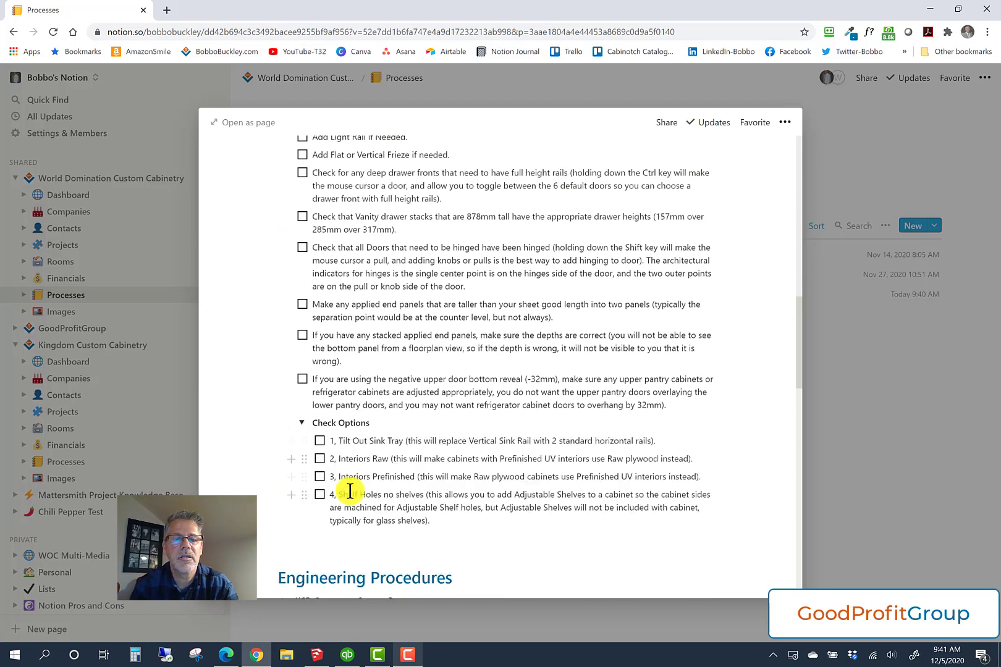
pyautogui.click(301, 423)
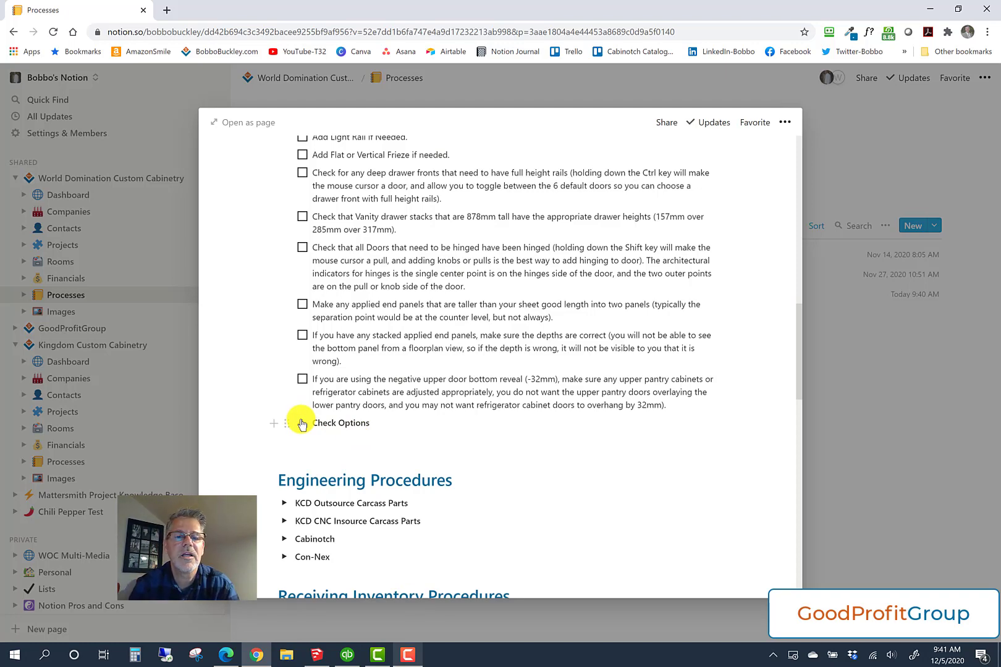
# Look over the collapsed topics under Engineering Procedures, Receiving Inventory Procedures and Machine Procedures
pyautogui.scroll(-3, 347, 431)
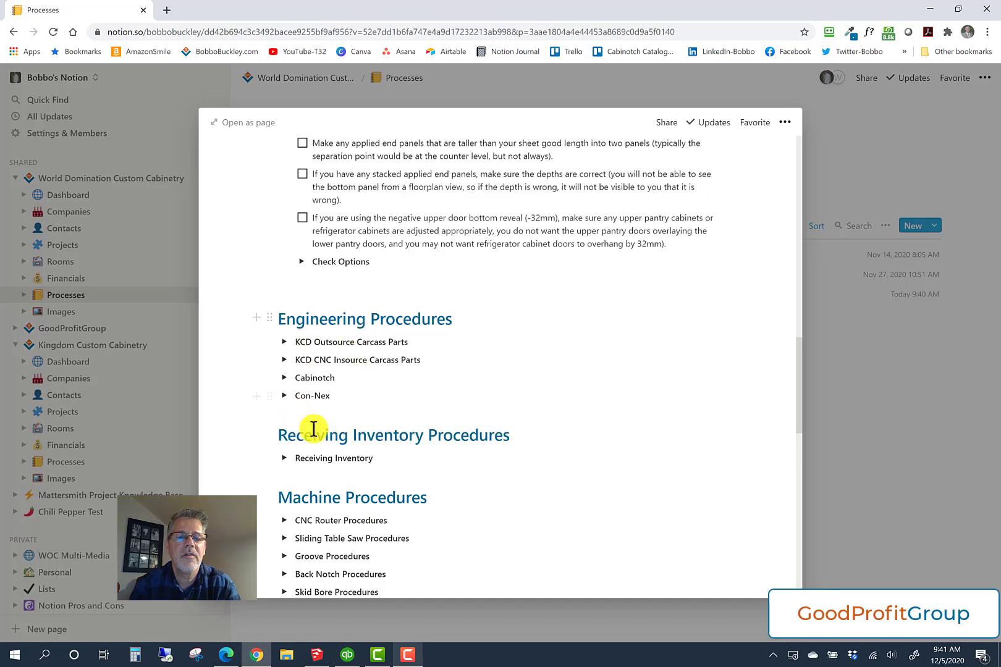
pyautogui.scroll(-1, 365, 471)
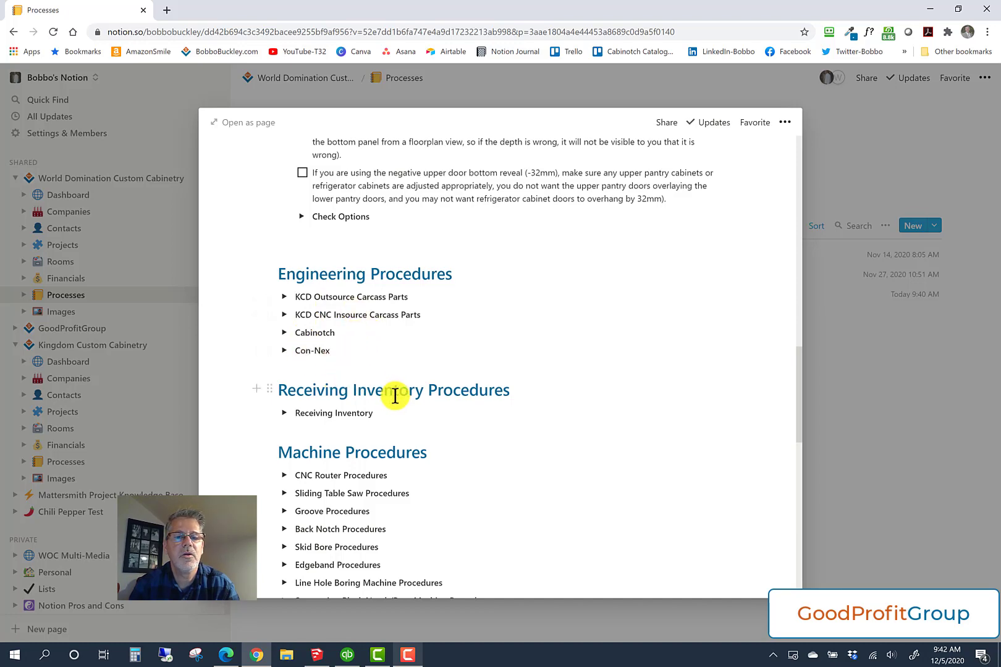
pyautogui.scroll(-2, 394, 395)
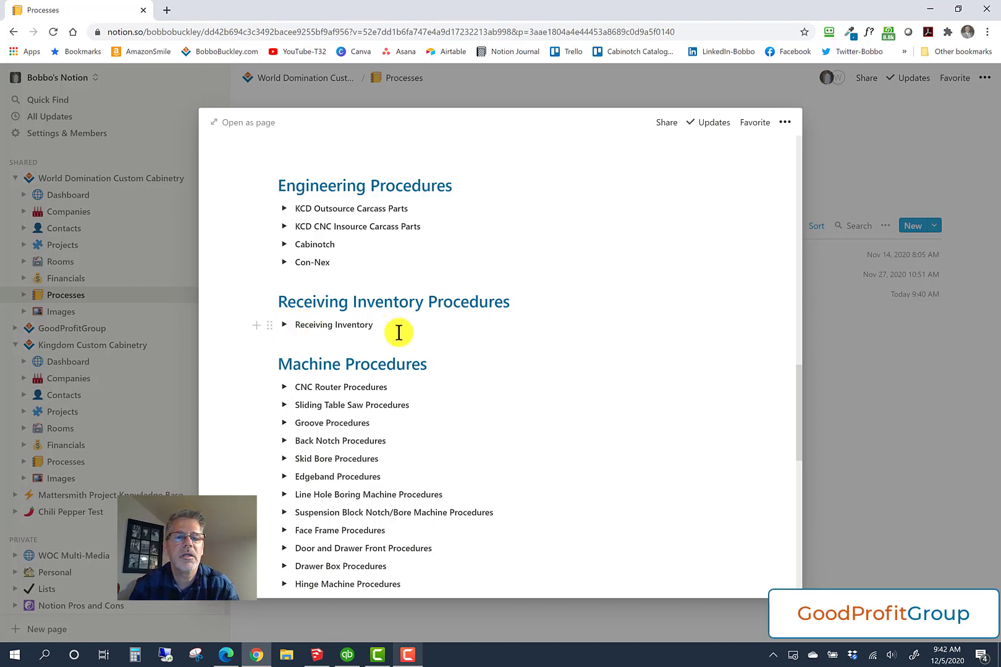
pyautogui.scroll(-2, 399, 332)
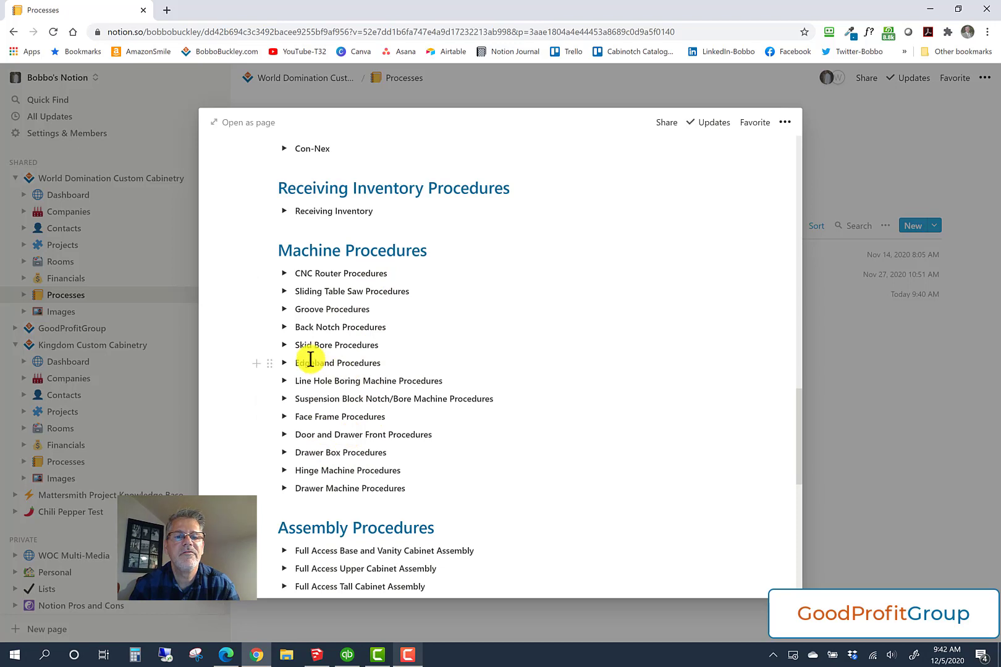
# Expand CNC Router Procedures under Machine Procedures and review its introduction, numbered Setup instructions and Tool Information table
pyautogui.click(284, 273)
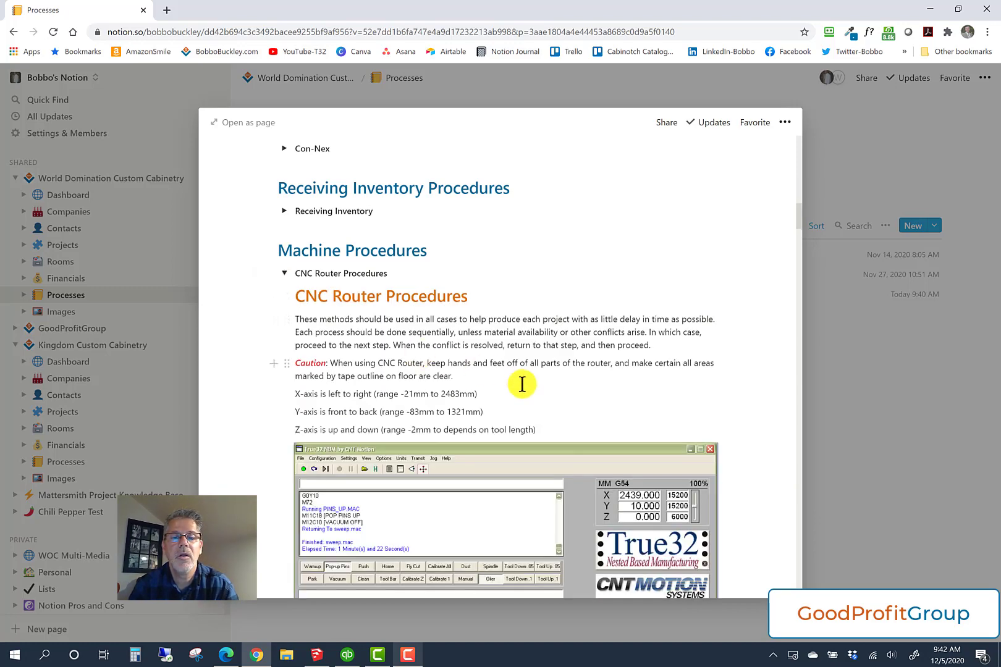
pyautogui.scroll(-2, 522, 384)
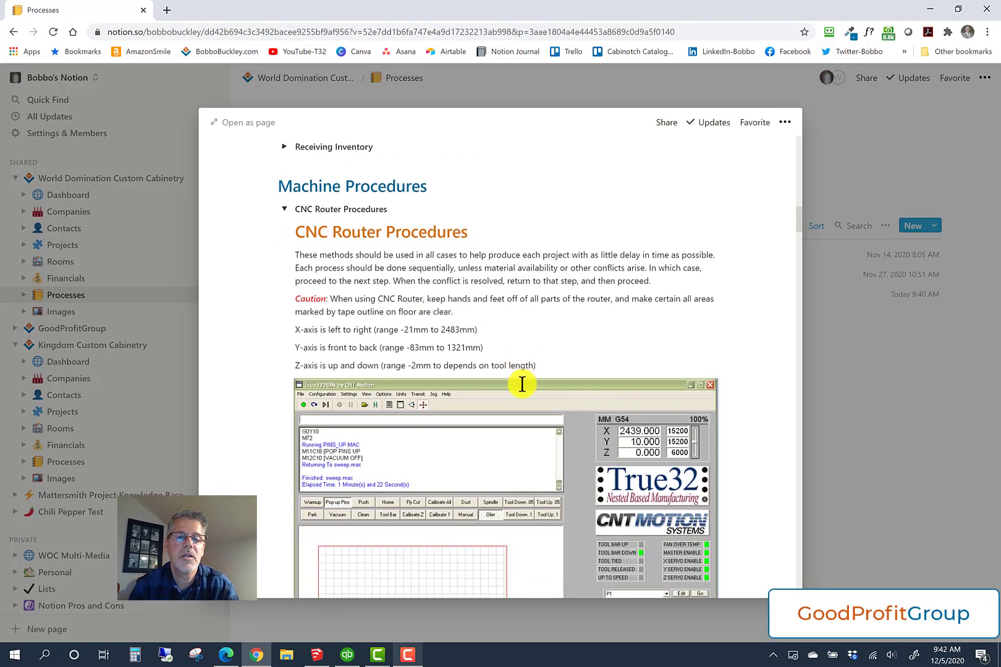
pyautogui.scroll(-7, 447, 404)
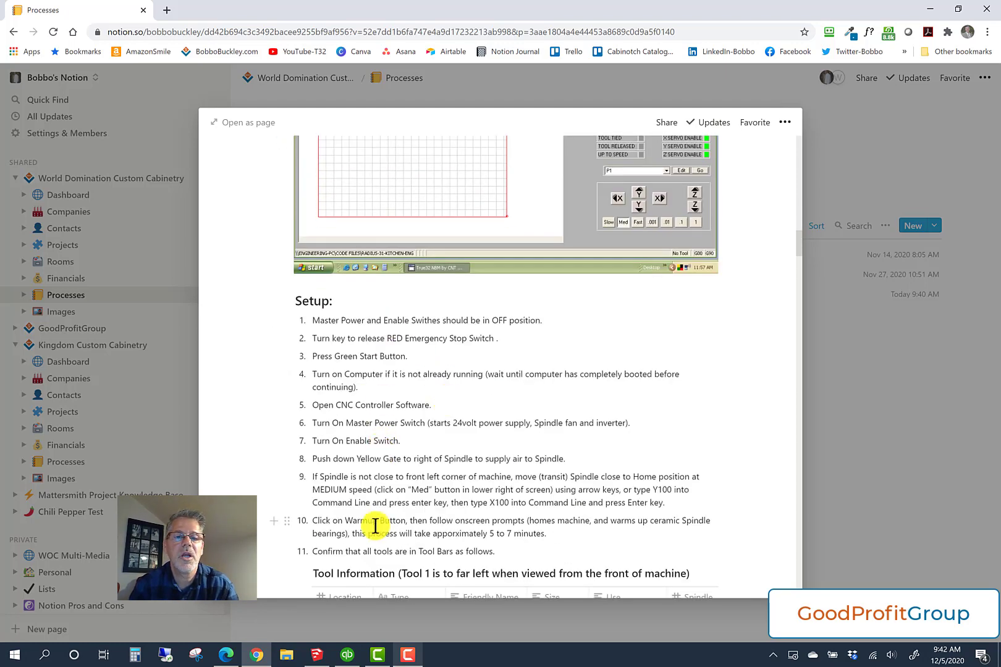
pyautogui.scroll(-1, 374, 525)
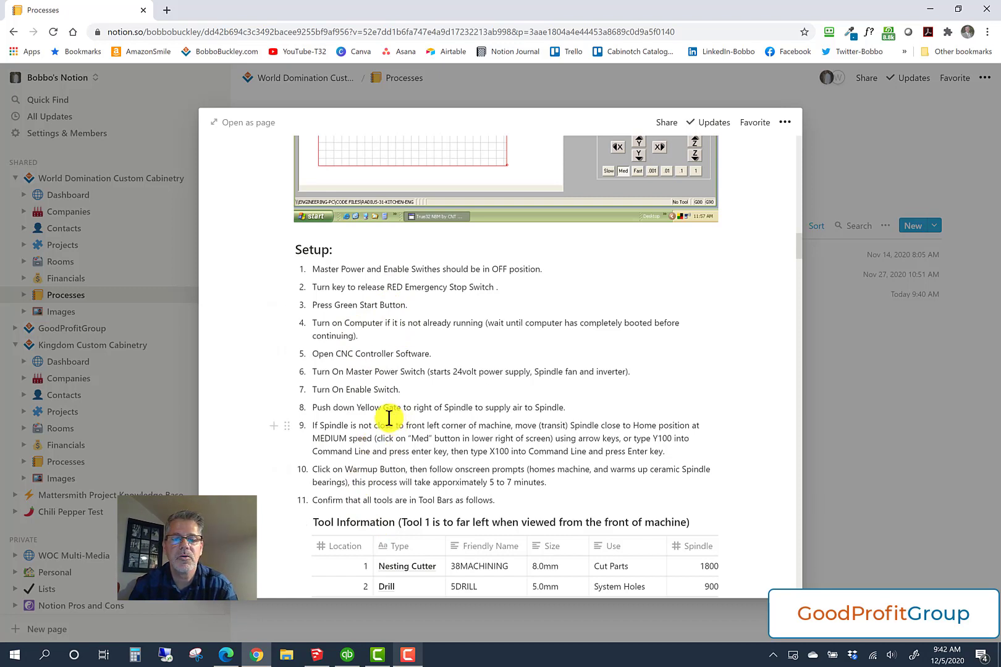
pyautogui.scroll(-1, 403, 422)
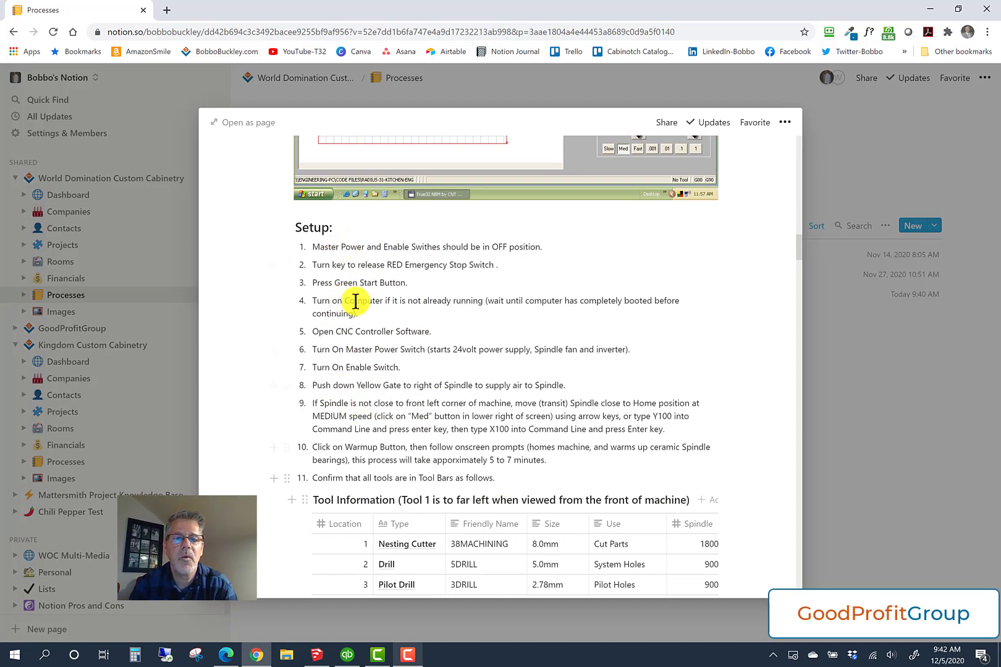
# Review the CNC router's Fly Cut Spoil Board instructions and the calibration steps that follow them
pyautogui.scroll(-3, 364, 454)
pyautogui.scroll(-6, 364, 454)
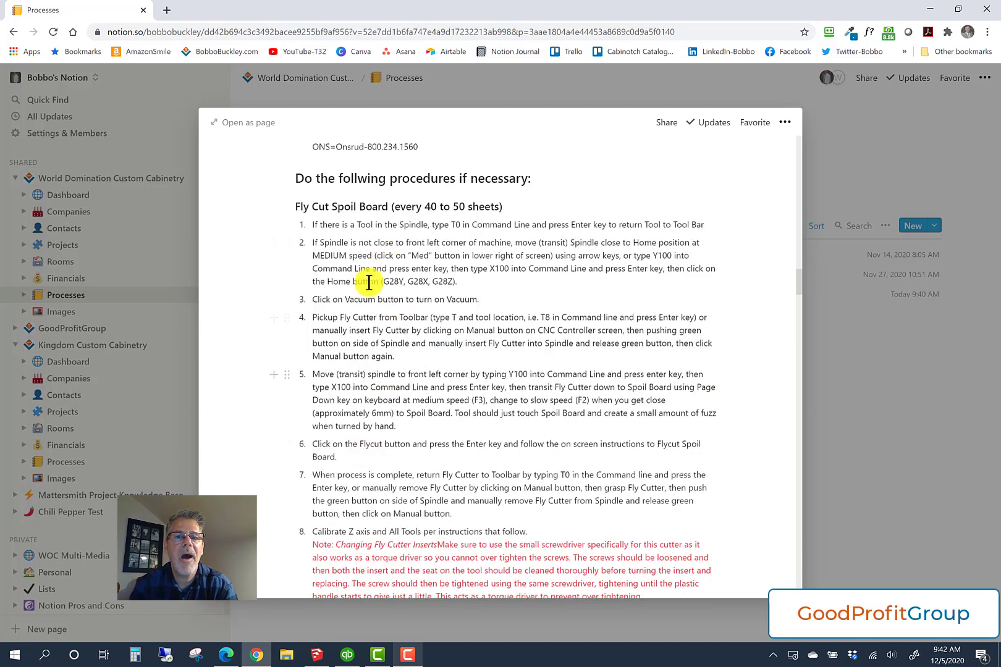
pyautogui.scroll(-3, 363, 447)
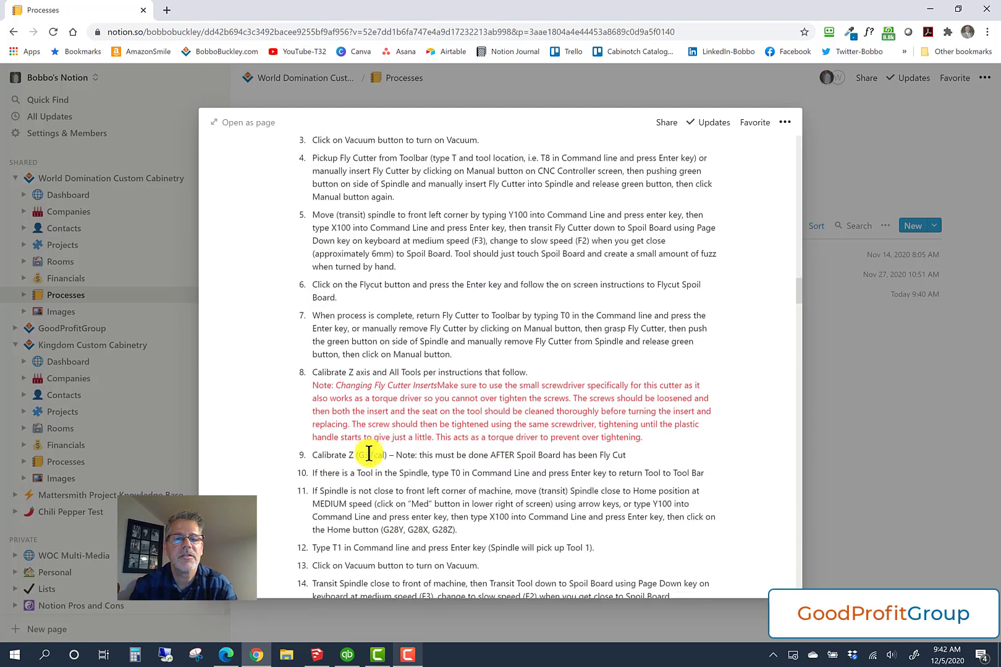
pyautogui.scroll(-12, 369, 454)
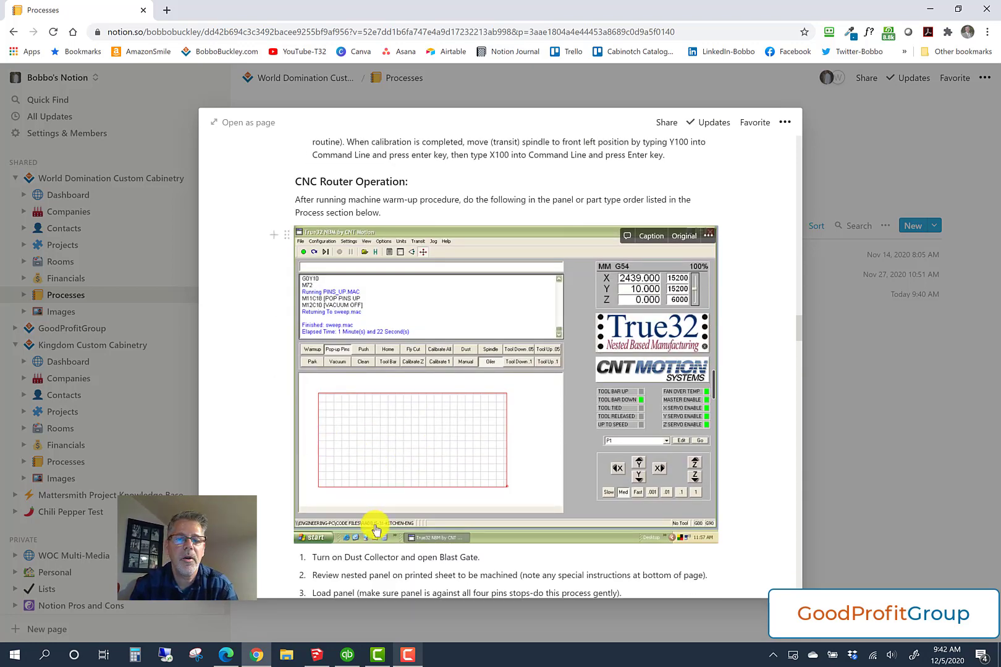
# Examine the CNC Router Operation and Process instructions through to the weekday and weekend Shutdown Router steps
pyautogui.scroll(-2, 375, 529)
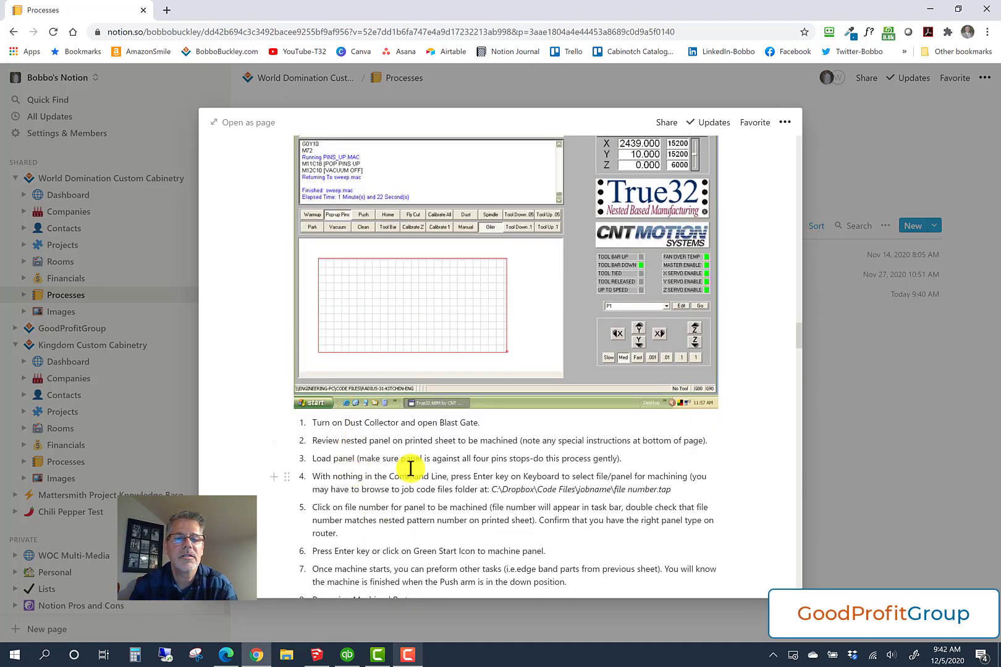
pyautogui.scroll(-3, 392, 541)
pyautogui.scroll(-1, 392, 541)
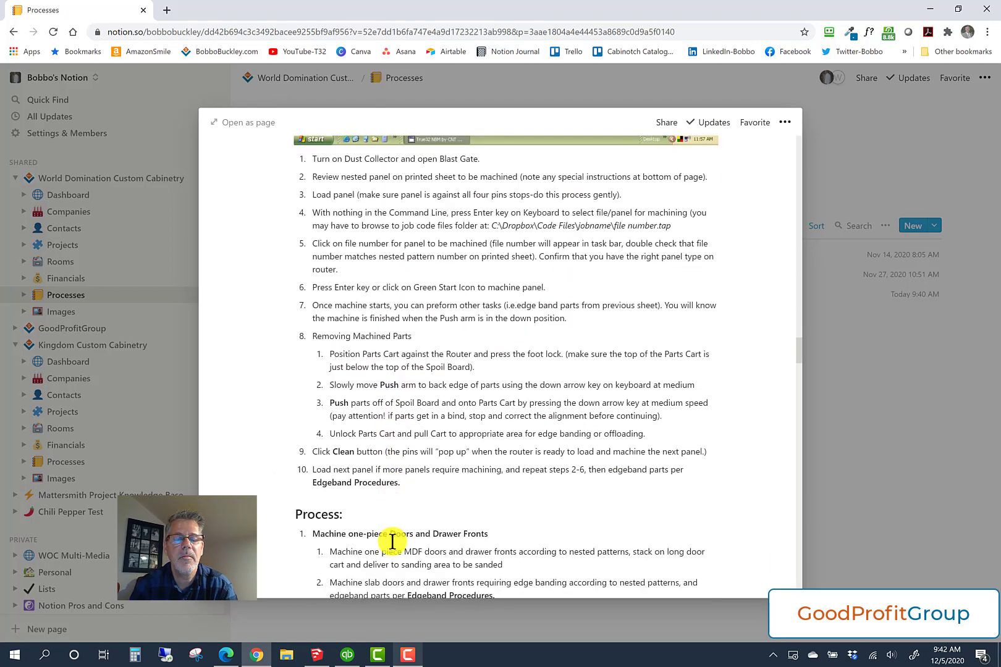
pyautogui.scroll(-2, 410, 505)
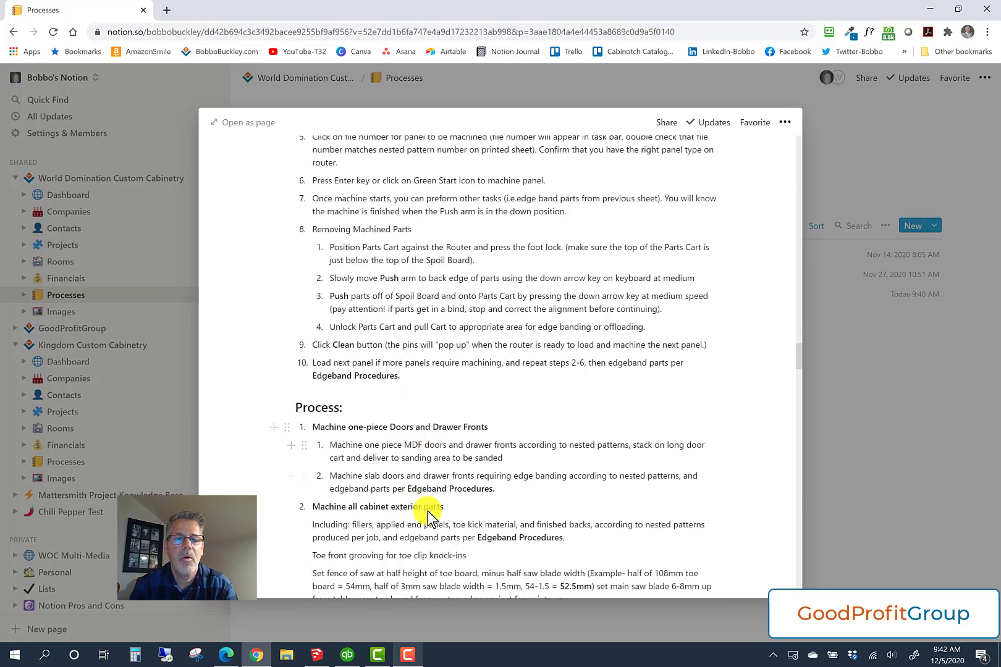
pyautogui.scroll(-8, 402, 524)
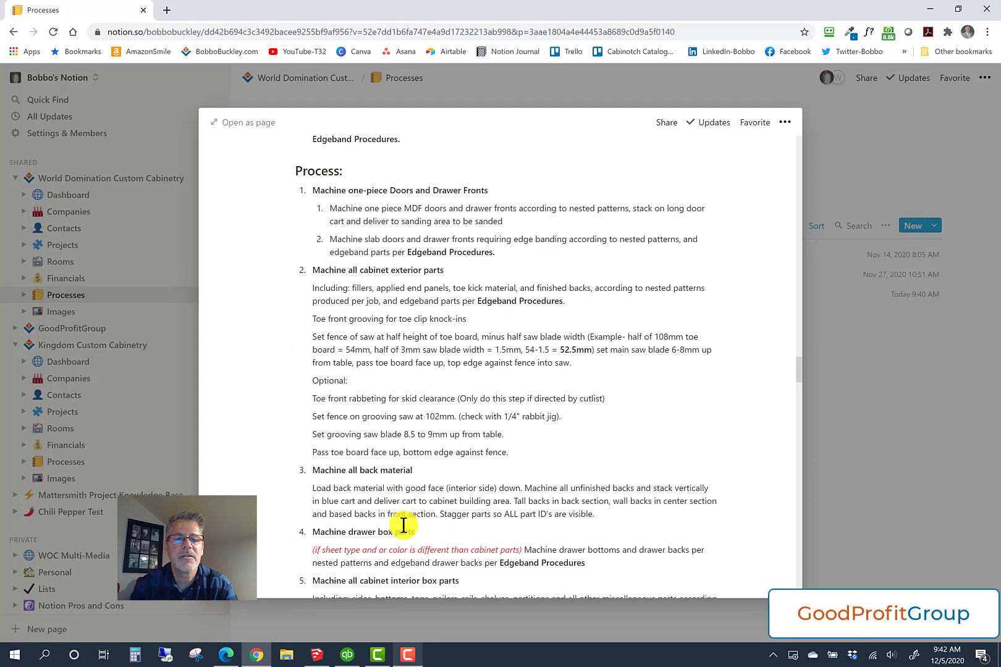
pyautogui.scroll(-3, 403, 525)
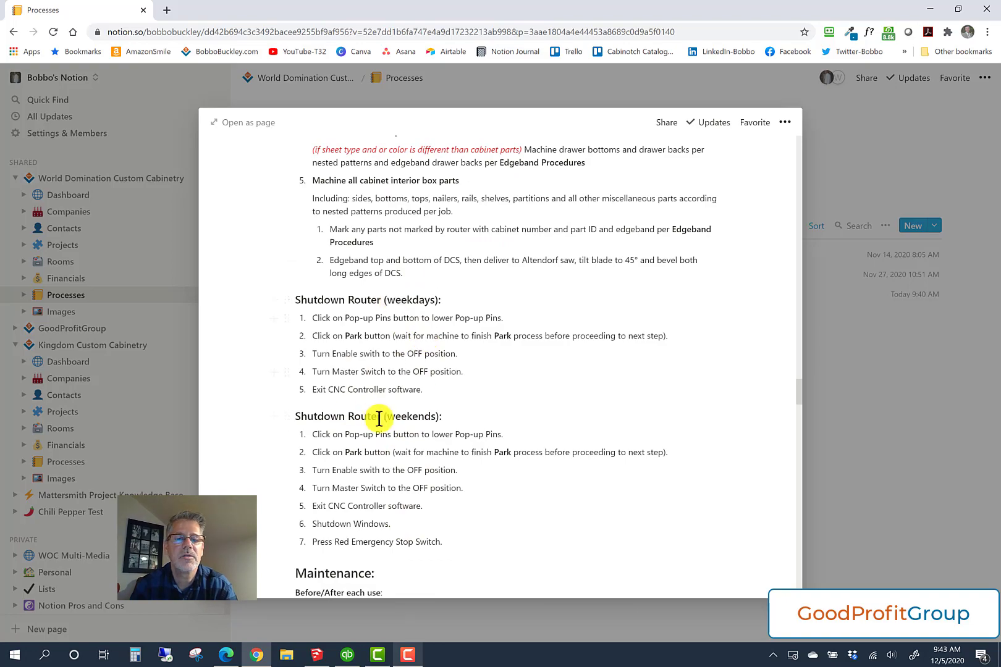
# Return to the start of CNC Router Procedures and collapse the section under Machine Procedures
pyautogui.scroll(12, 379, 418)
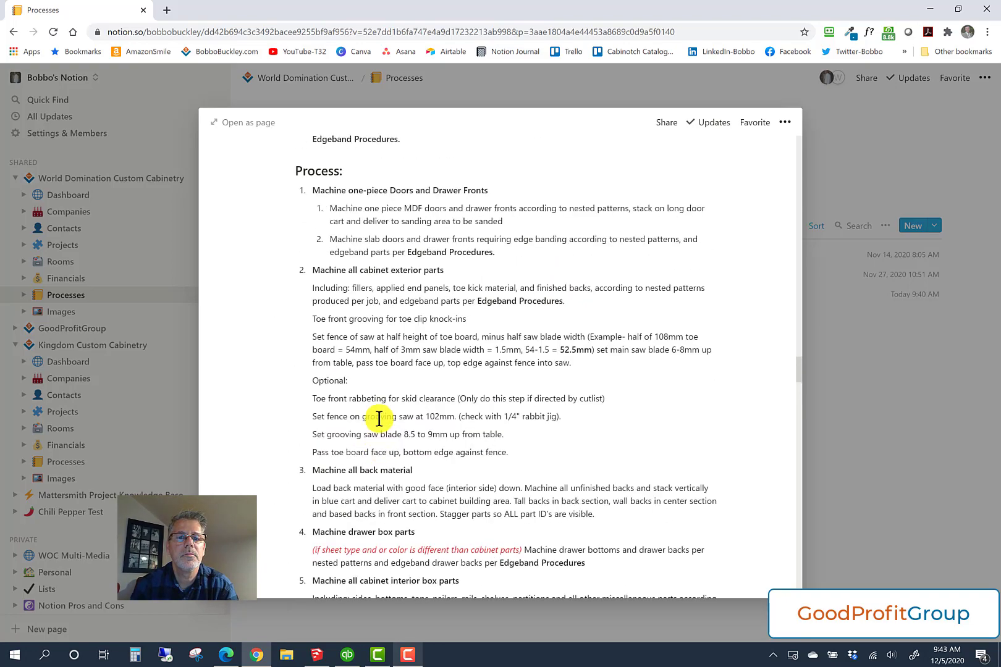
pyautogui.scroll(10, 379, 418)
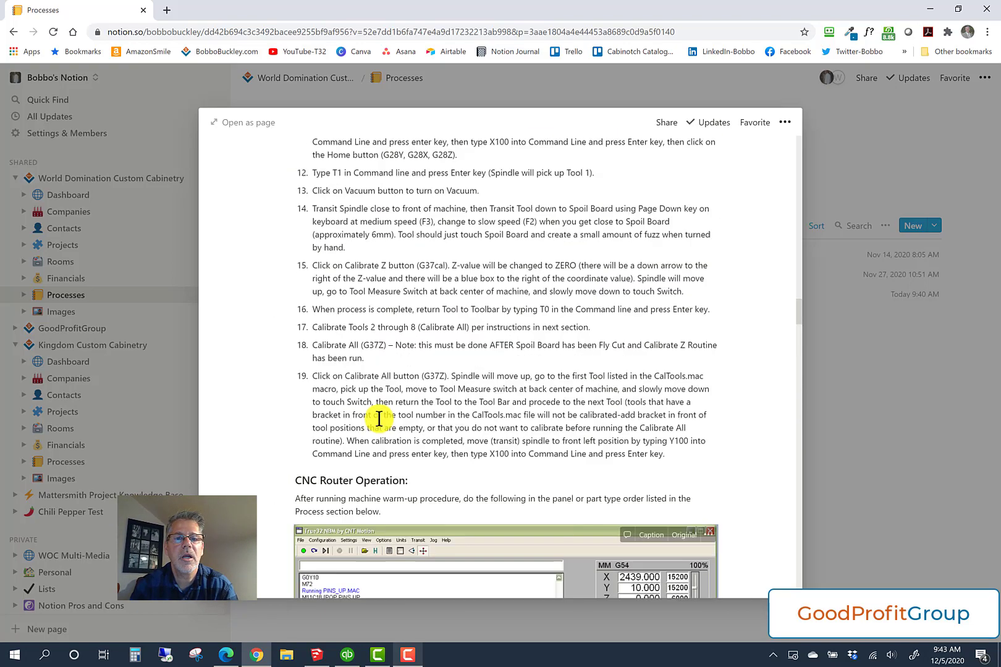
pyautogui.scroll(10, 379, 418)
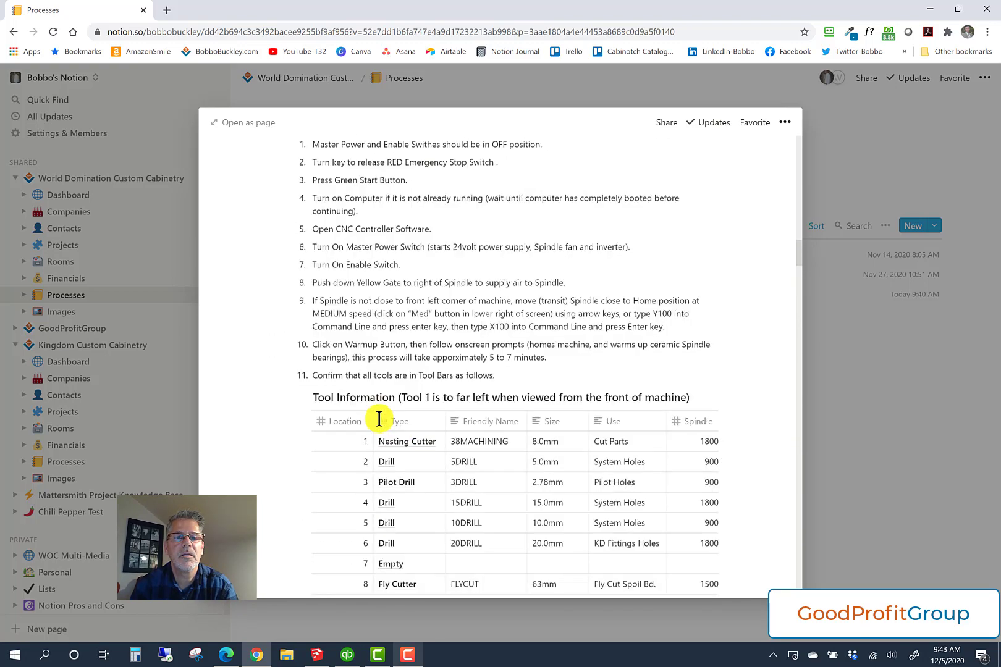
pyautogui.scroll(6, 378, 419)
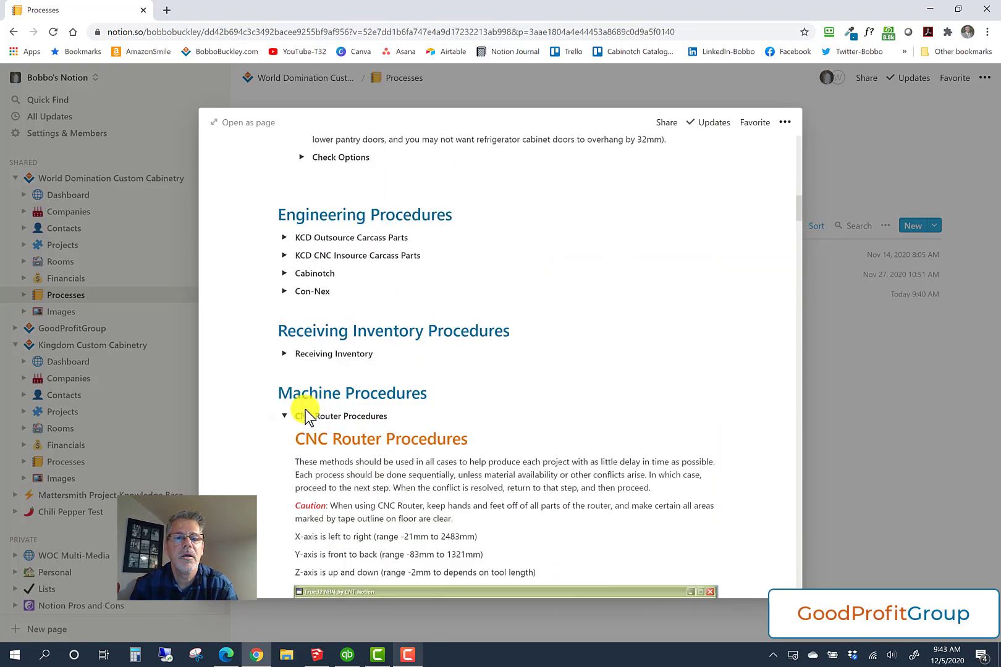
pyautogui.click(283, 416)
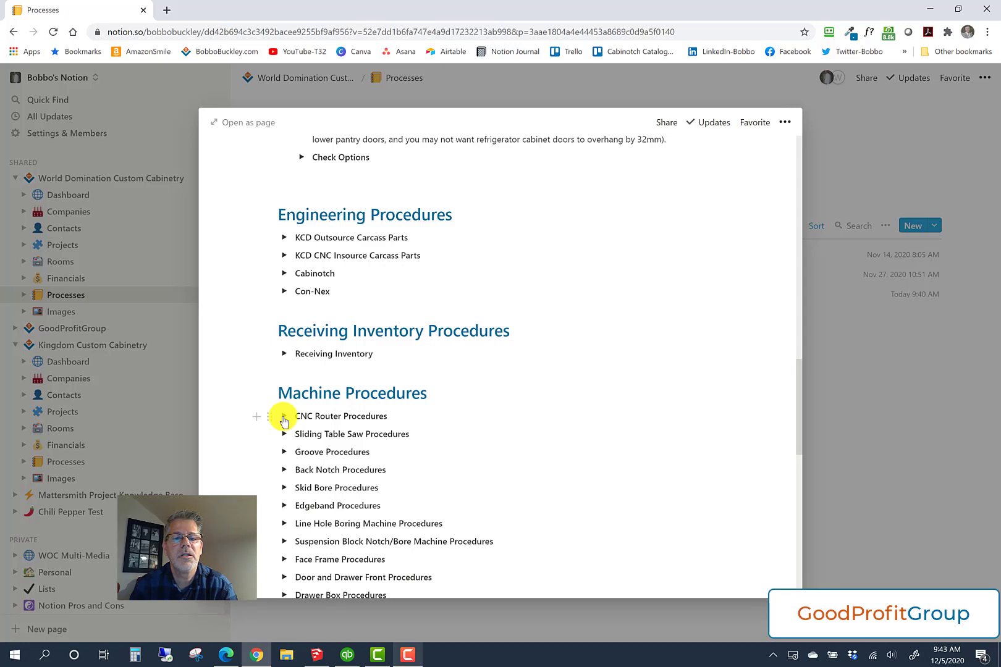
# Look over the remaining Machine Procedures topics and those under Assembly, Finish and Hardware Procedures
pyautogui.scroll(-3, 364, 441)
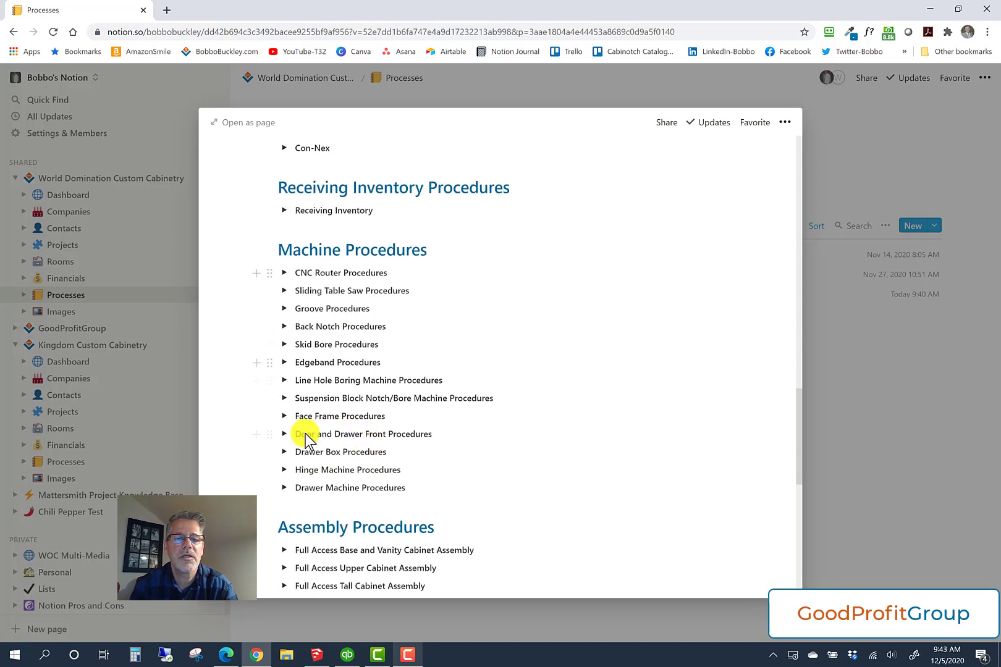
pyautogui.scroll(-2, 392, 463)
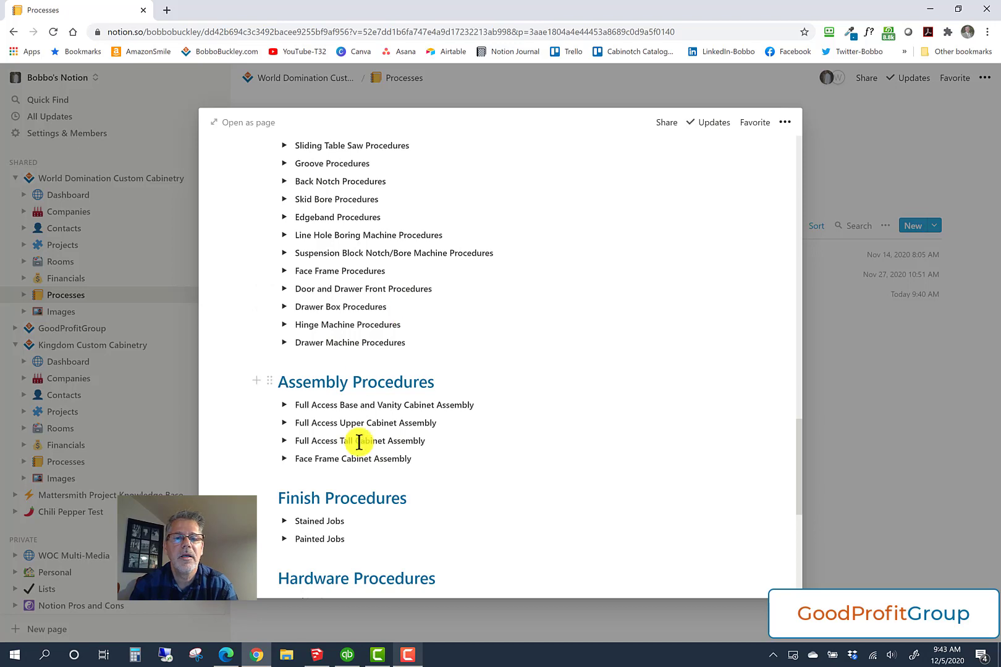
pyautogui.scroll(-1, 399, 446)
pyautogui.scroll(-2, 399, 446)
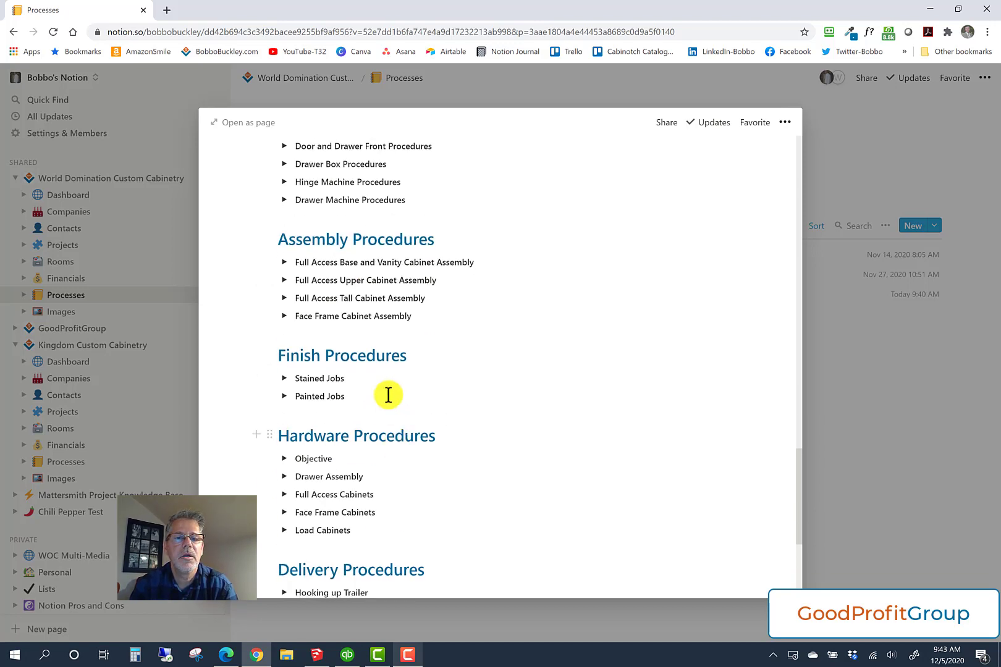
# Expand Full Access Base and Vanity Cabinet Assembly and review its part location and side preparation instructions
pyautogui.click(282, 262)
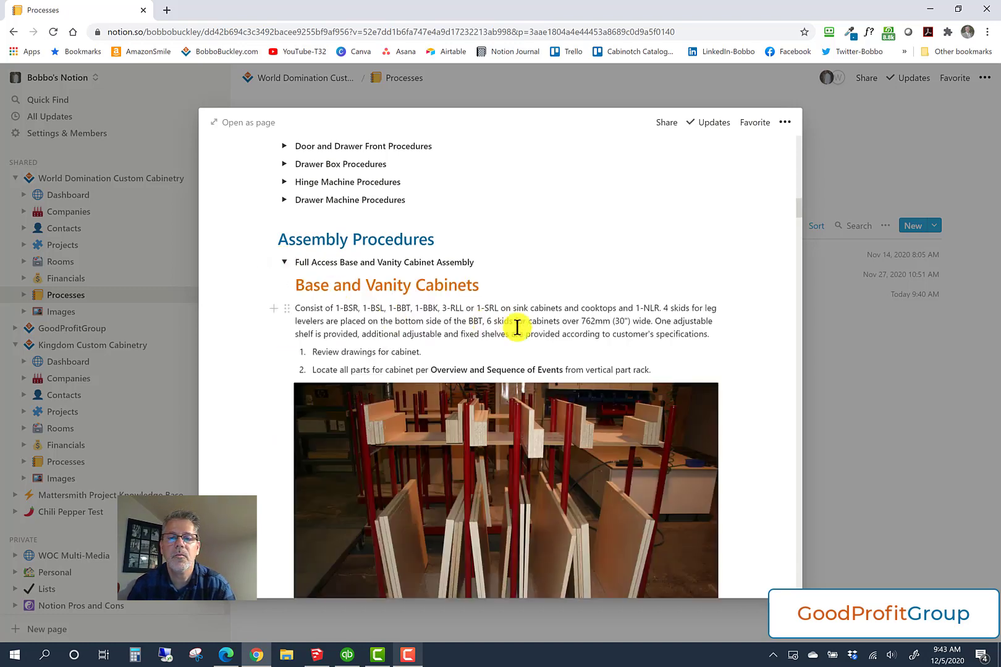
pyautogui.scroll(-2, 517, 328)
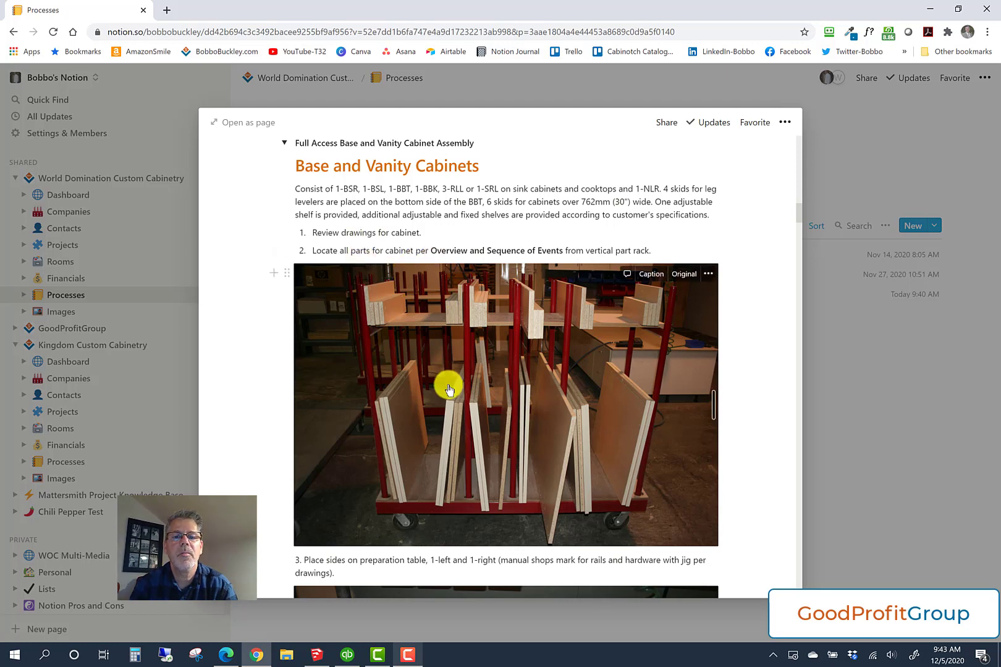
pyautogui.scroll(-4, 449, 390)
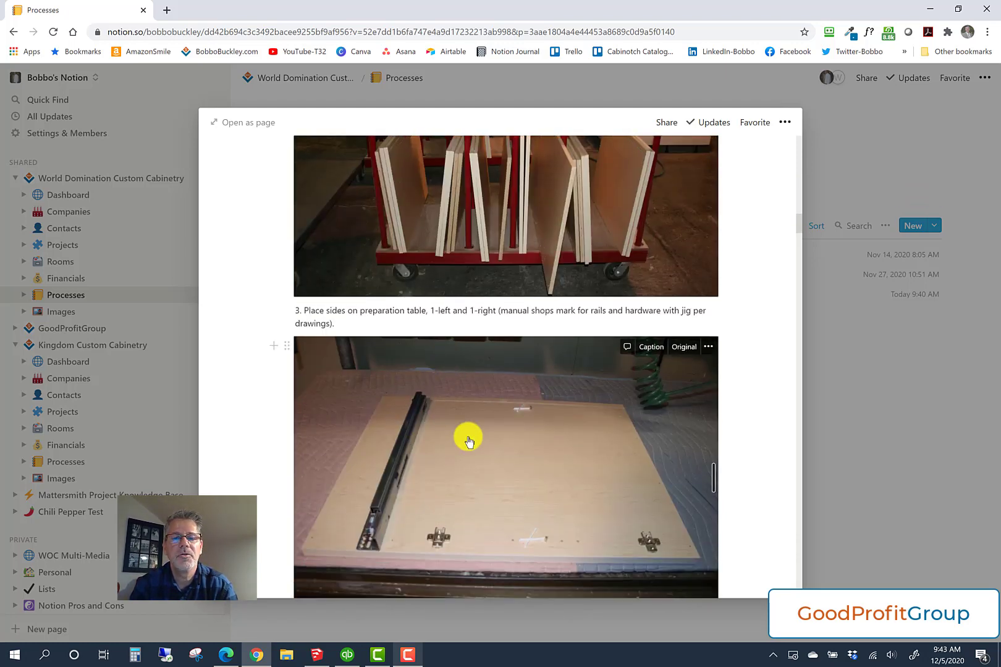
pyautogui.scroll(-5, 469, 439)
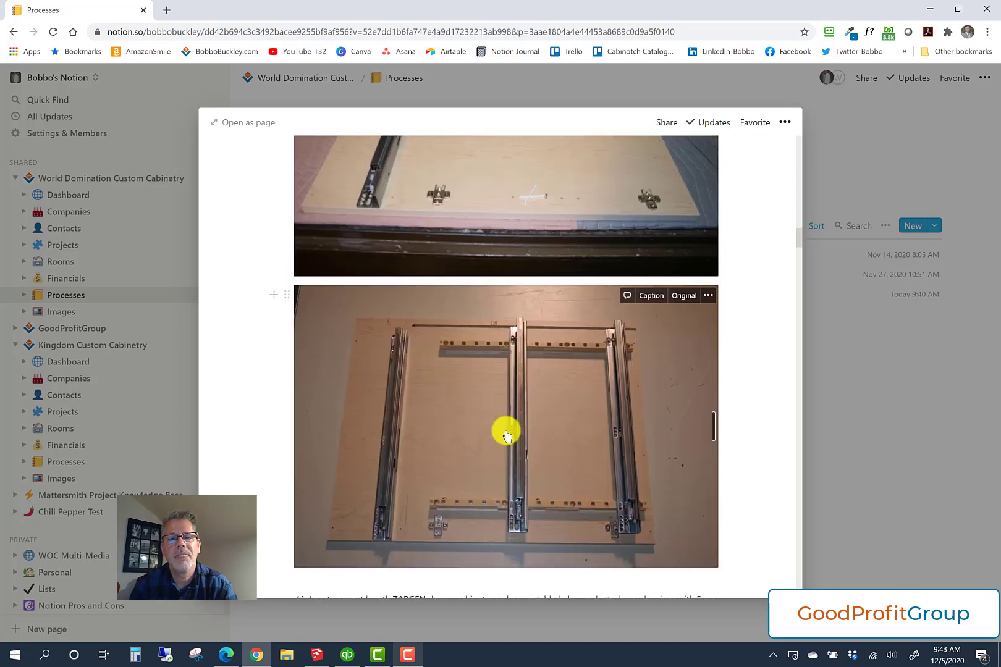
# Review the Zargen, Nova Pro and Undermount drawer slide tables with their attachment instructions
pyautogui.scroll(-4, 505, 491)
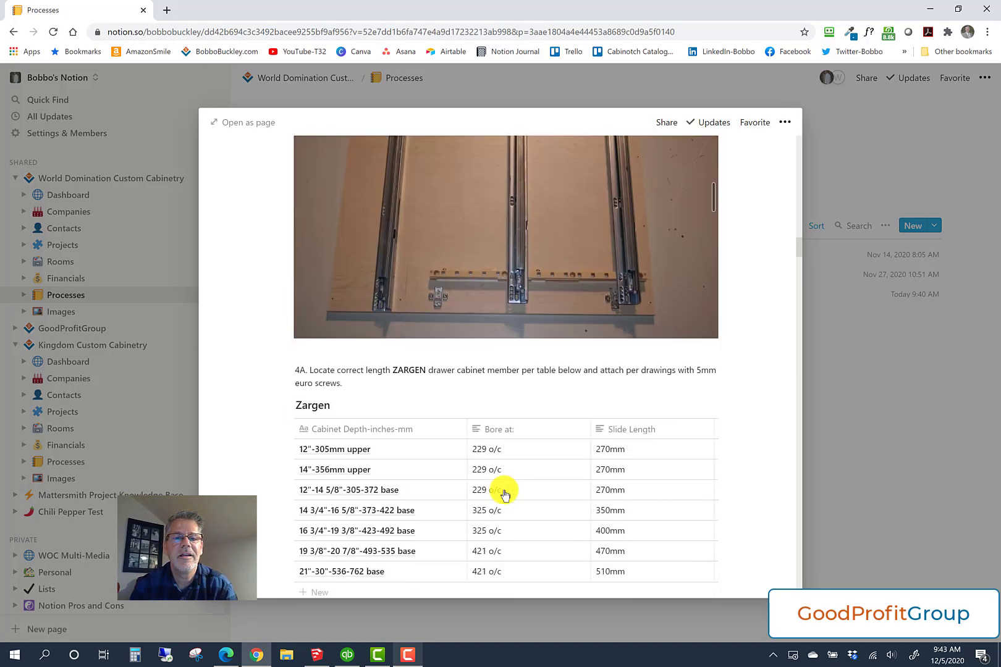
pyautogui.scroll(-1, 504, 491)
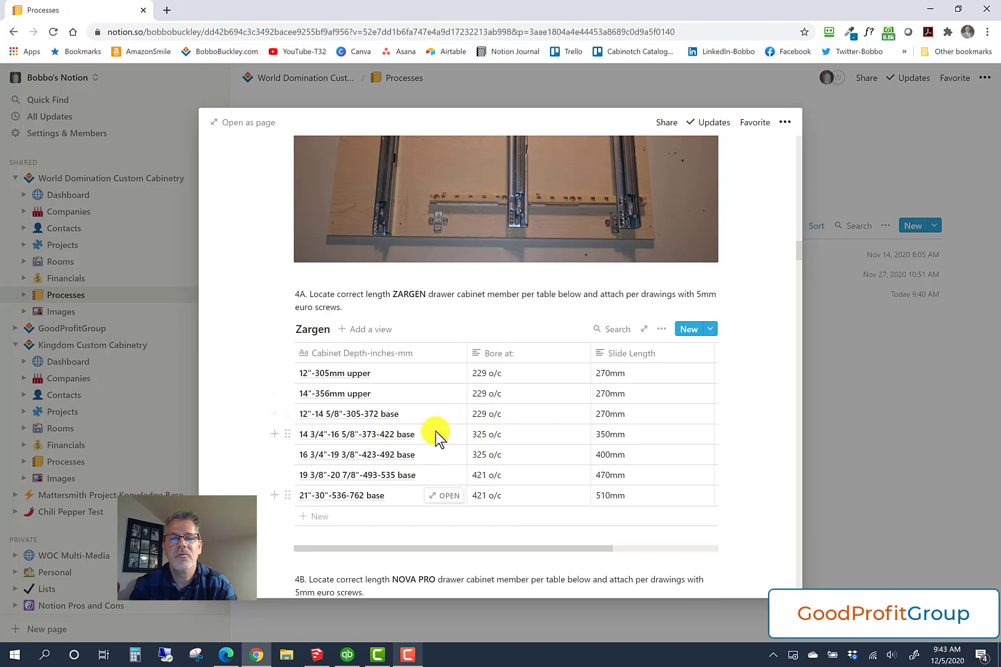
pyautogui.scroll(-4, 445, 501)
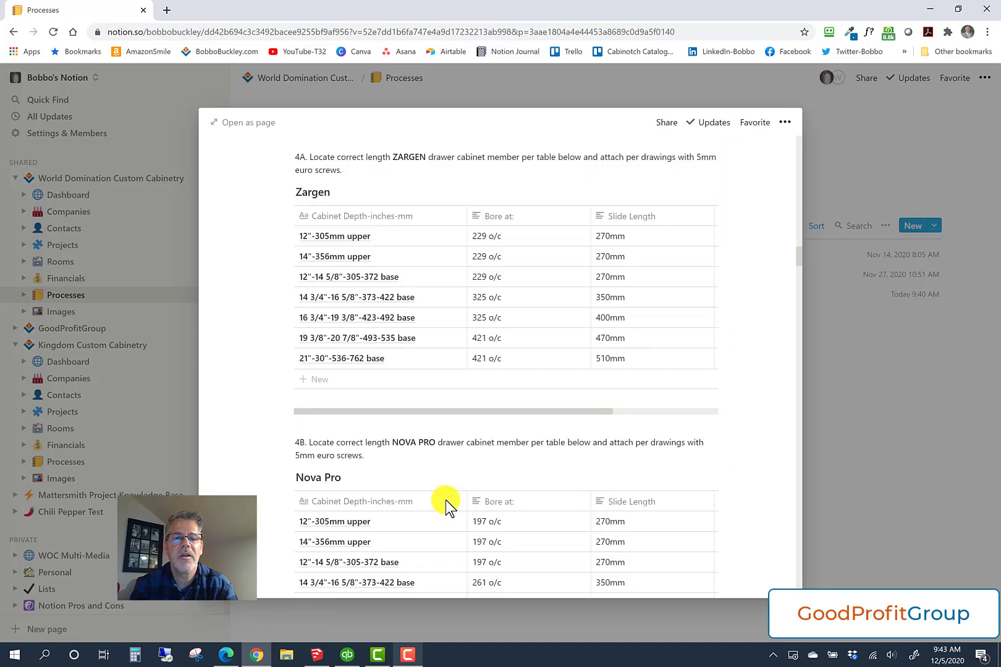
pyautogui.scroll(-6, 445, 500)
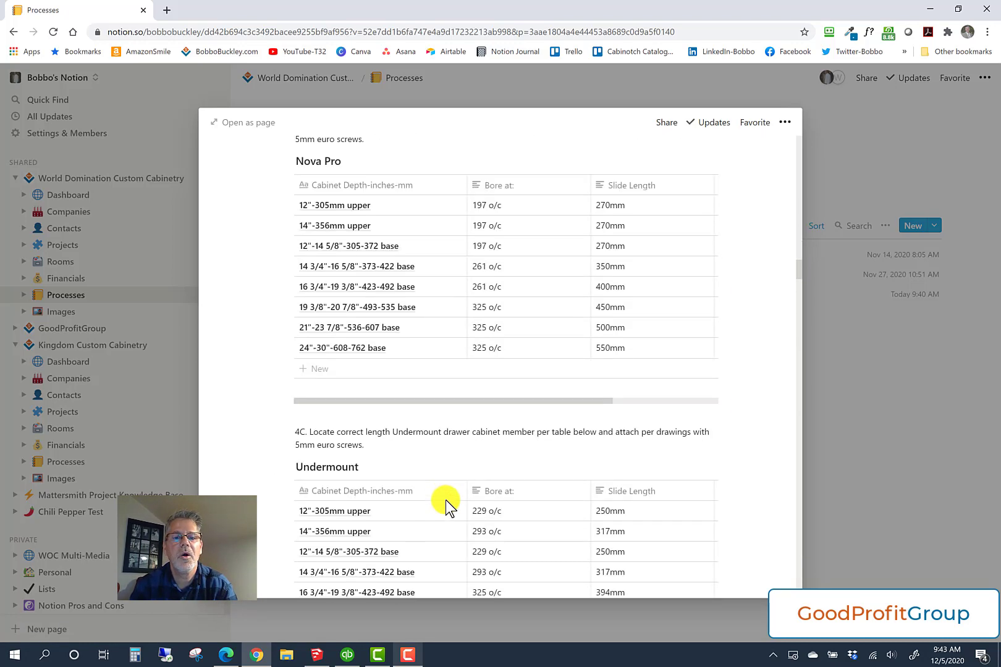
pyautogui.scroll(-2, 445, 500)
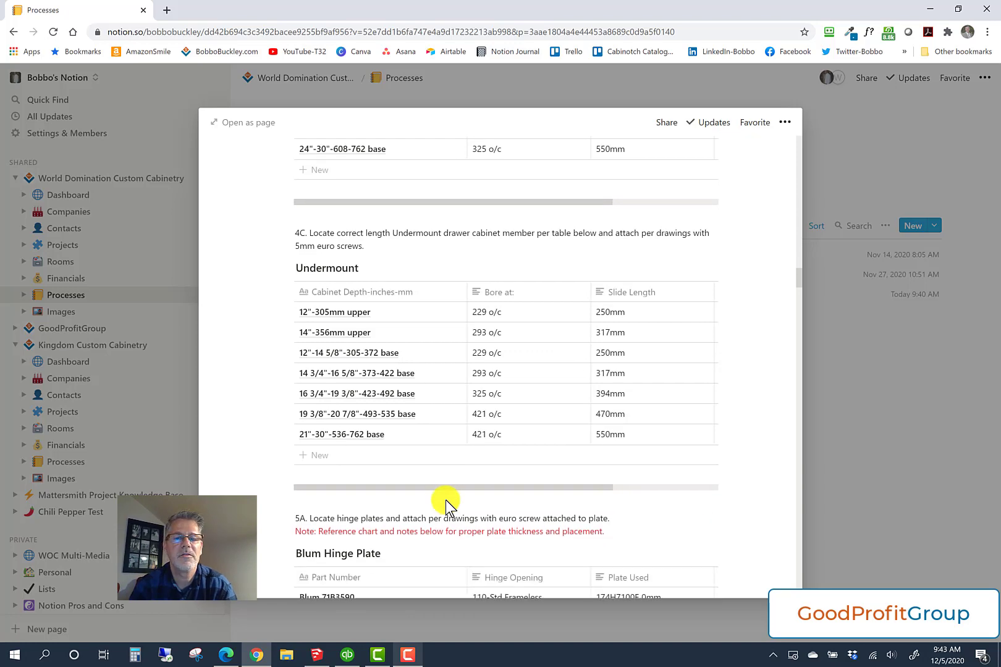
# Examine the Blum and Grass Hinge Plate tables and the hinge hole position notes for blind, diagonal and 45 degree cabinets
pyautogui.scroll(-4, 445, 500)
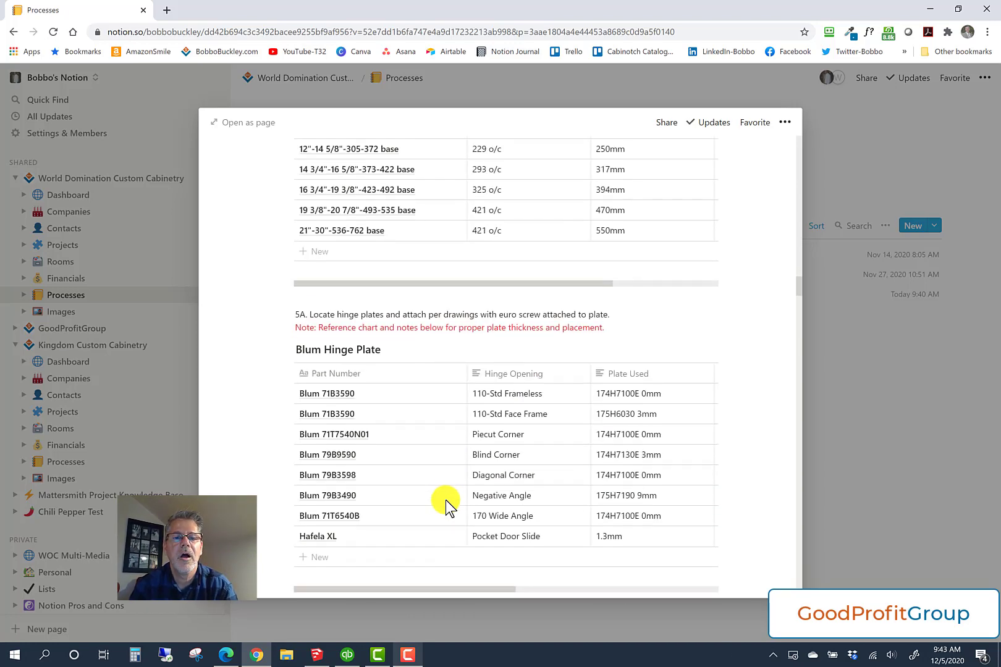
pyautogui.scroll(-1, 445, 500)
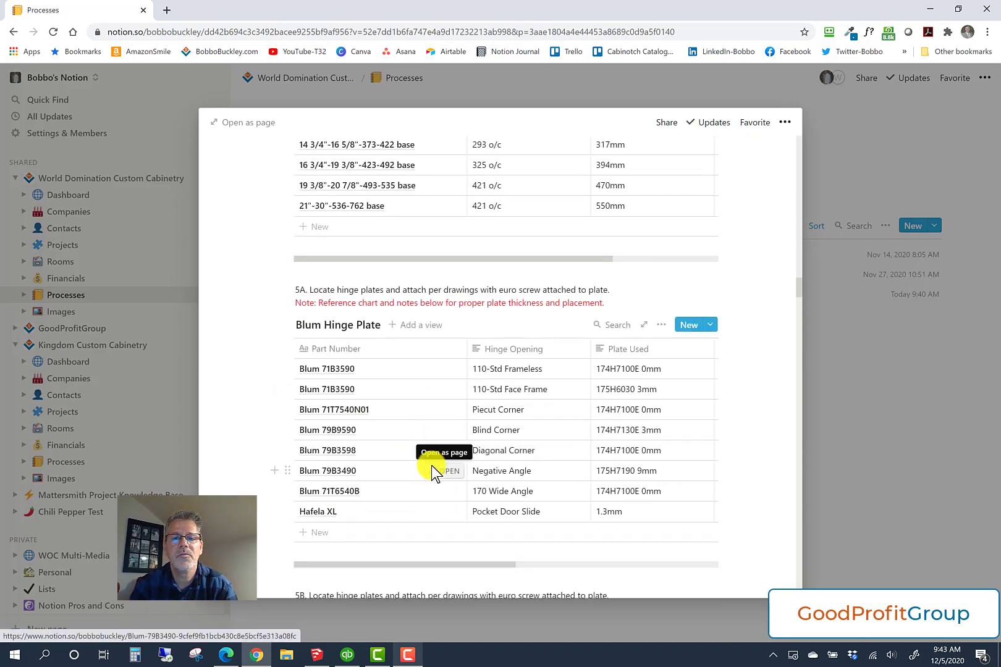
pyautogui.scroll(-2, 432, 466)
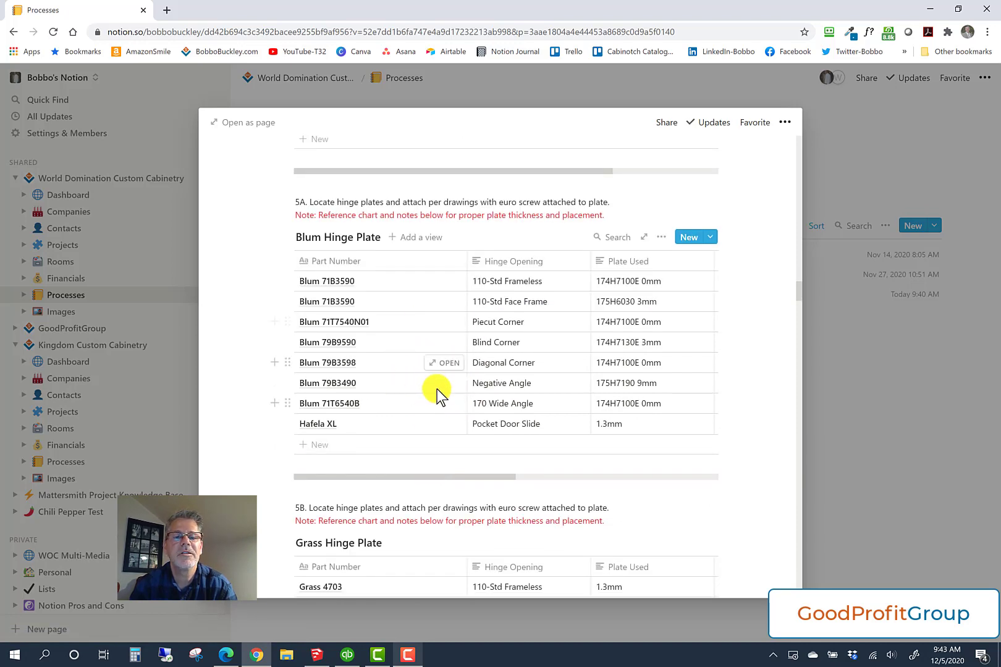
pyautogui.scroll(-4, 431, 390)
pyautogui.scroll(-1, 432, 390)
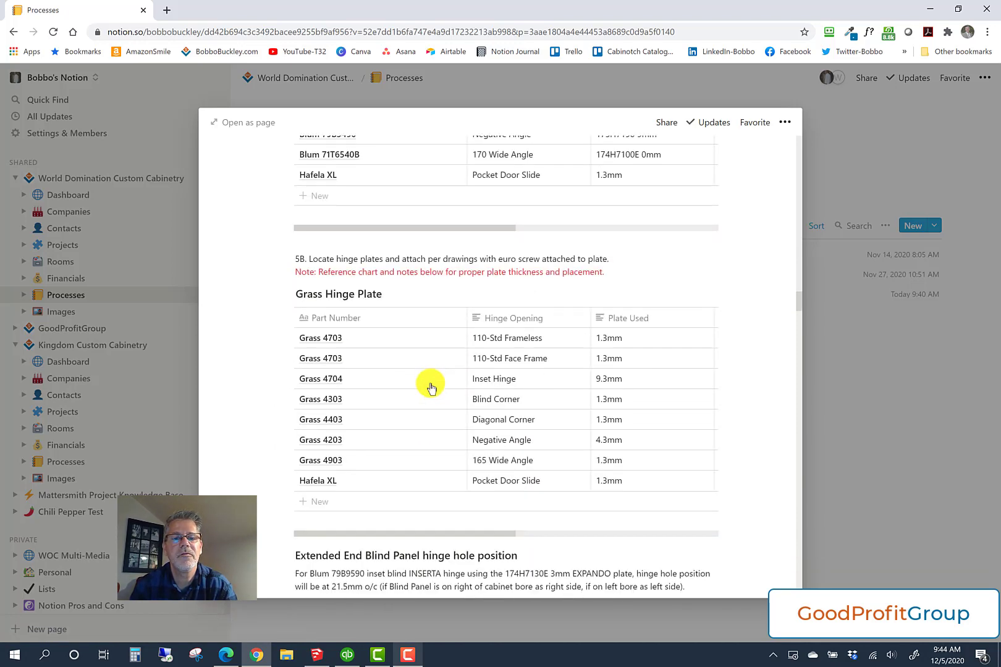
pyautogui.scroll(-5, 426, 460)
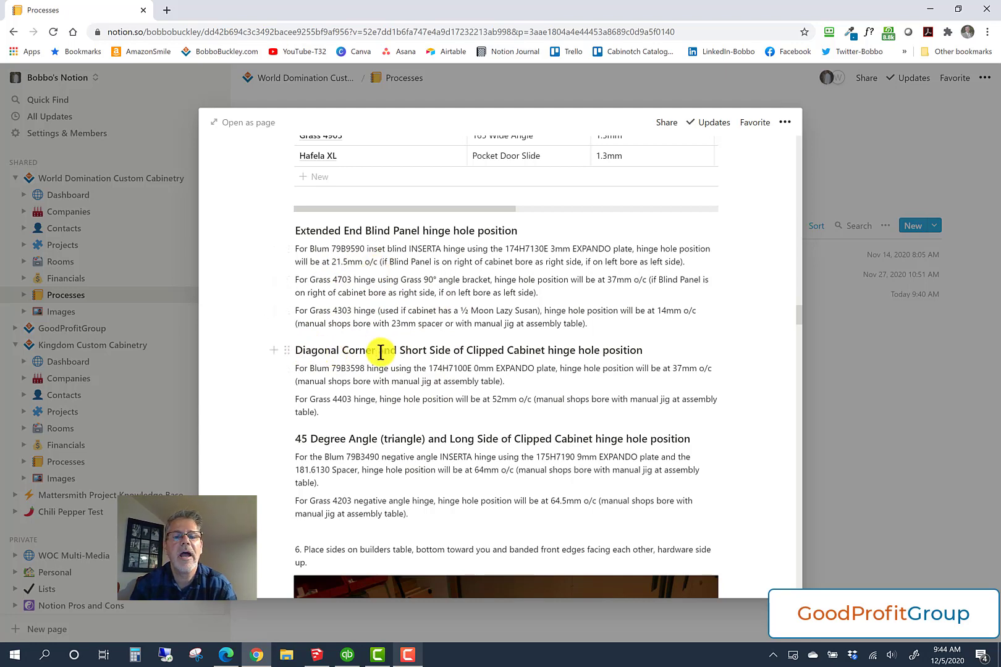
pyautogui.scroll(-7, 409, 470)
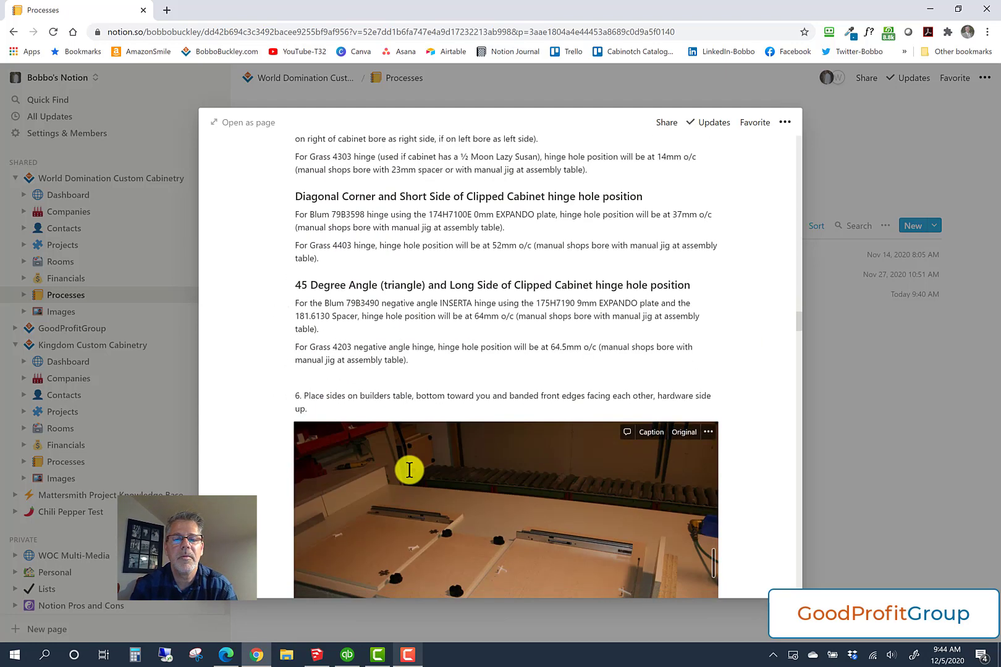
# Review assembly steps 7 to 9 on fitting leg sockets, stapling the bottom and attaching the nailer
pyautogui.scroll(-8, 409, 470)
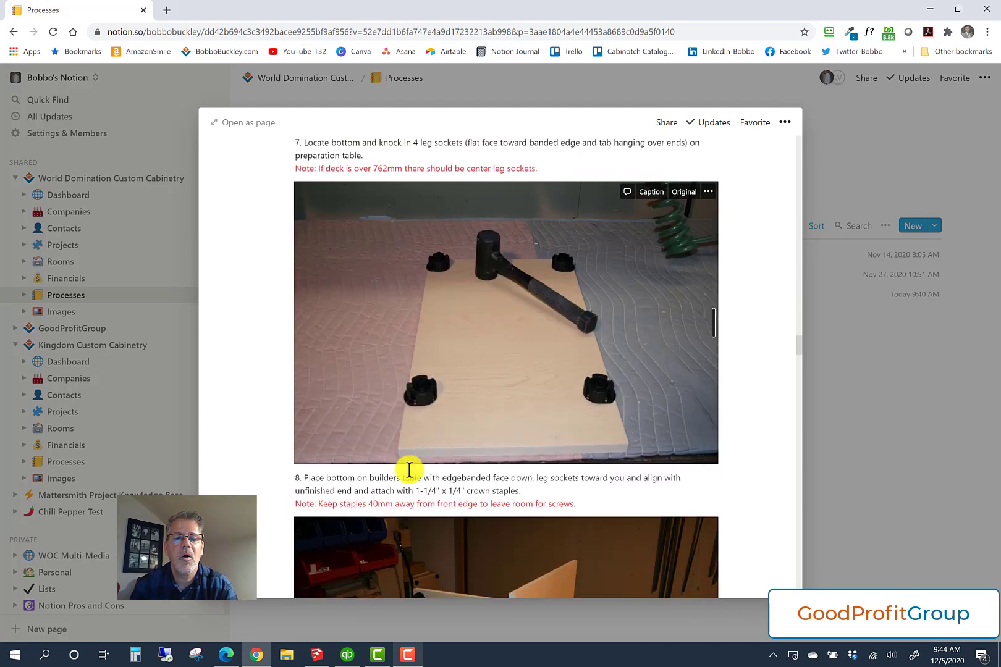
pyautogui.scroll(3, 409, 470)
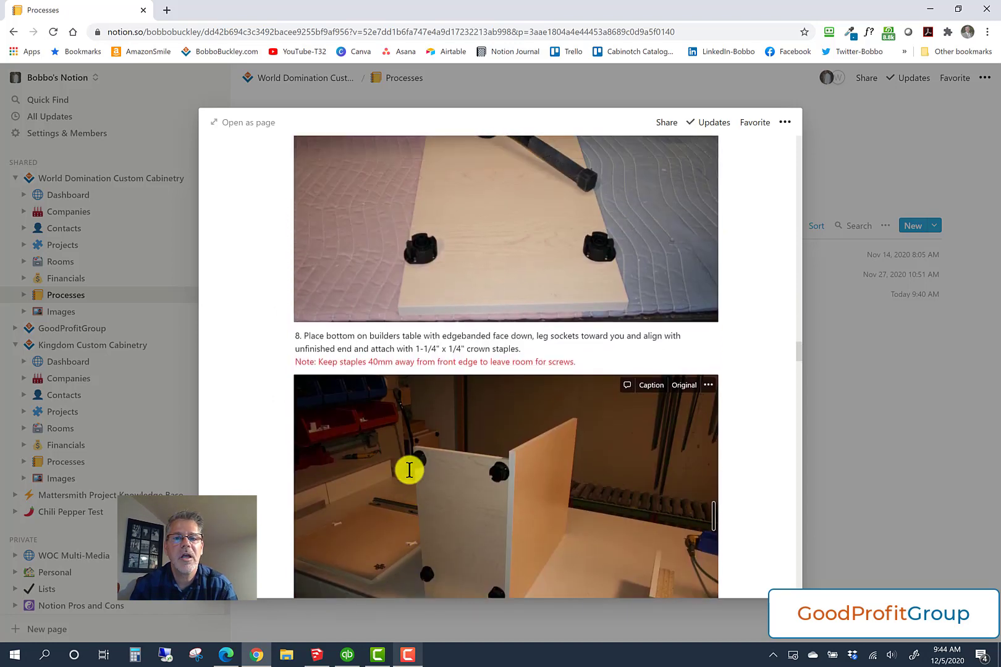
pyautogui.scroll(-3, 409, 470)
pyautogui.scroll(4, 409, 470)
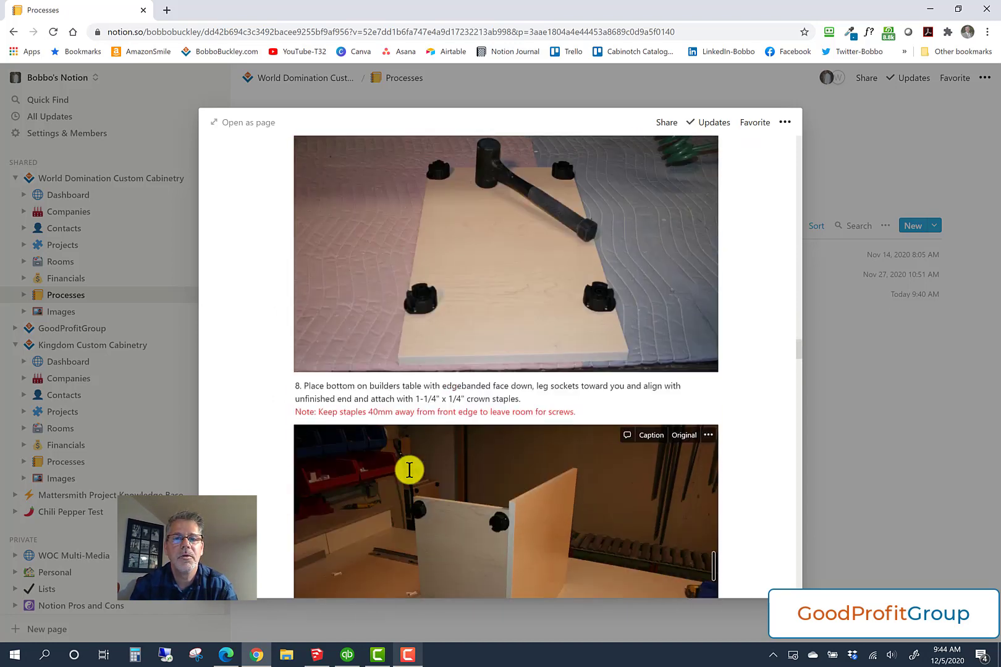
pyautogui.scroll(-4, 448, 453)
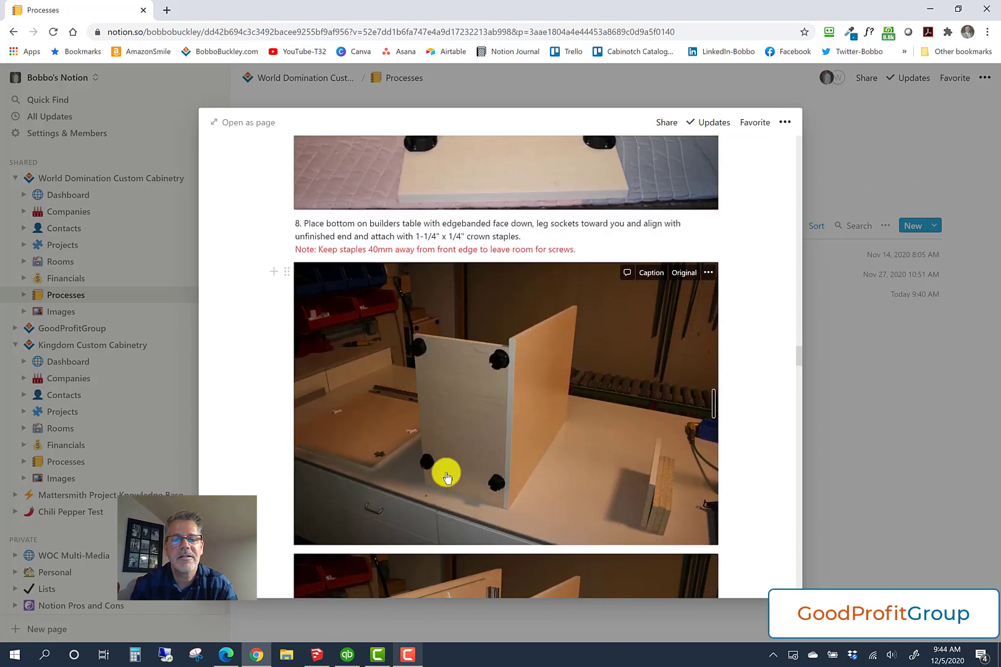
pyautogui.scroll(-5, 445, 473)
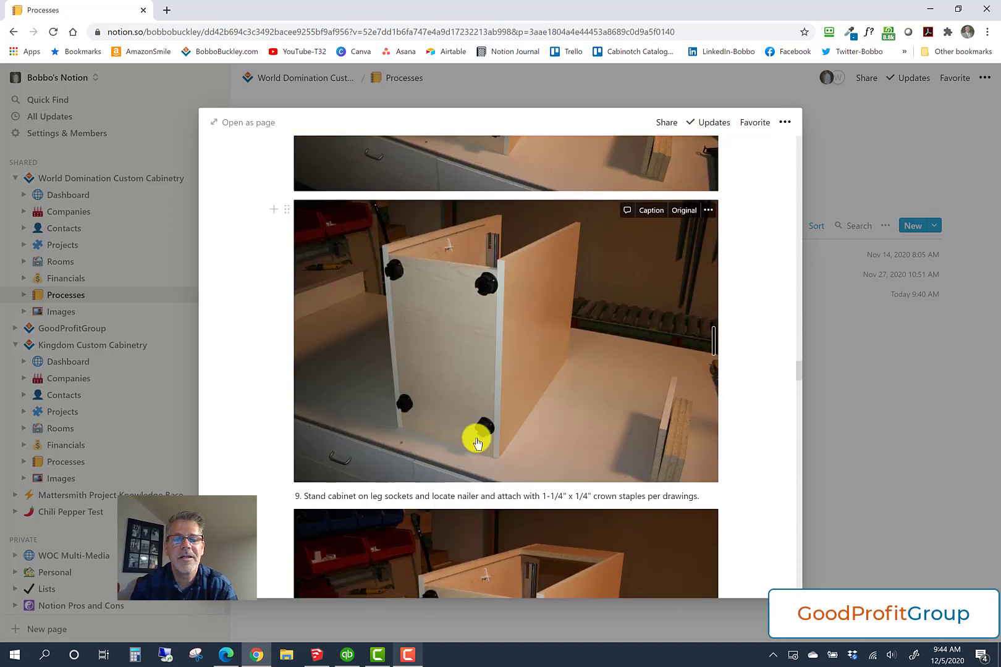
pyautogui.scroll(-4, 477, 443)
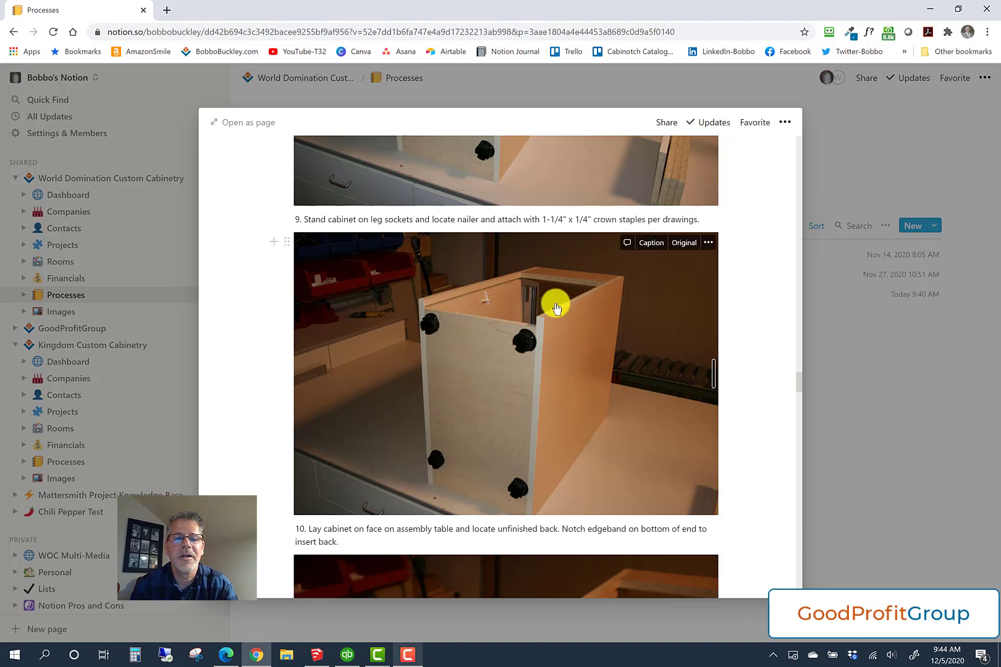
# Examine assembly steps 10 to 14 on inserting, squaring and stapling the cabinet back
pyautogui.scroll(-5, 480, 417)
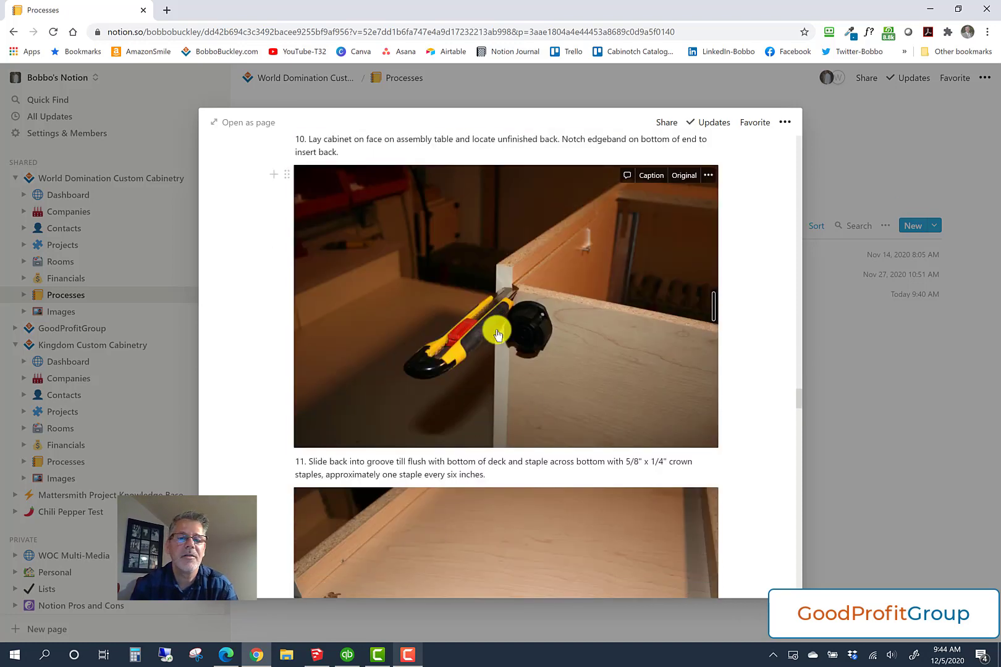
pyautogui.scroll(-2, 484, 380)
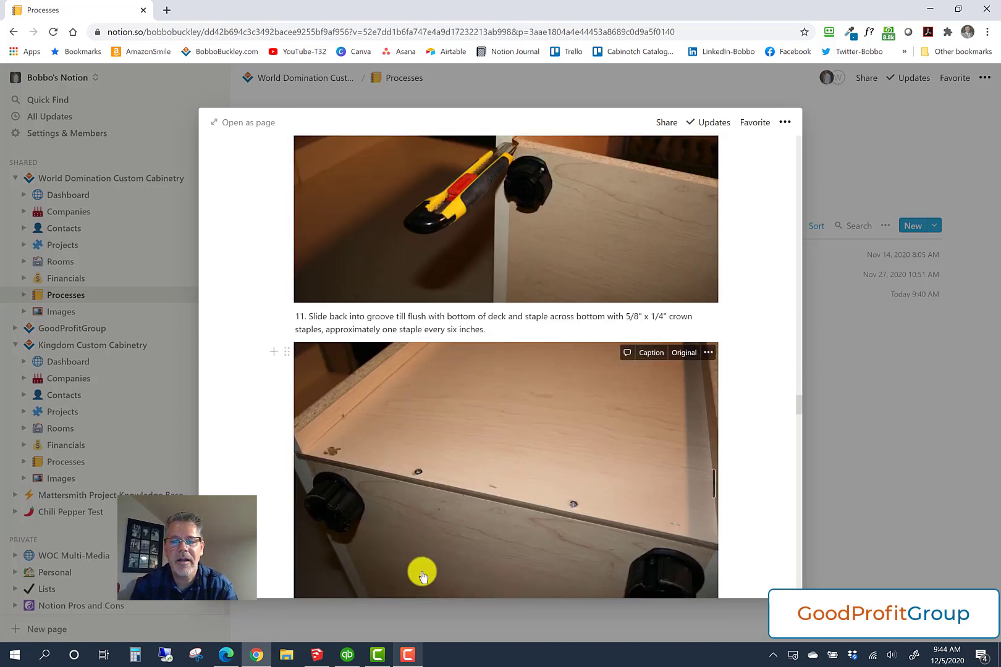
pyautogui.scroll(-5, 489, 460)
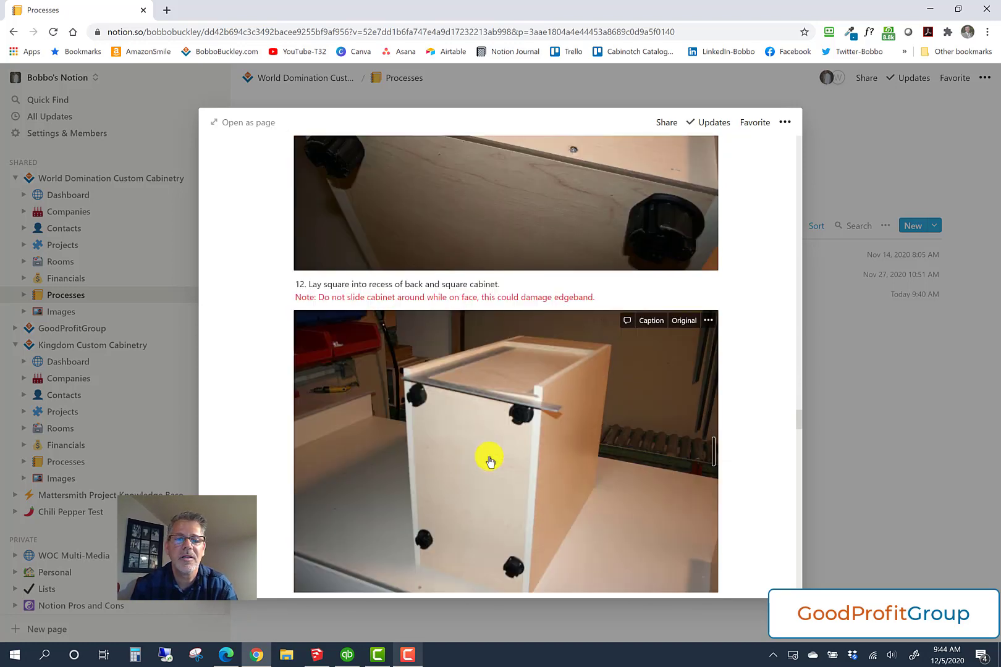
pyautogui.scroll(3, 490, 461)
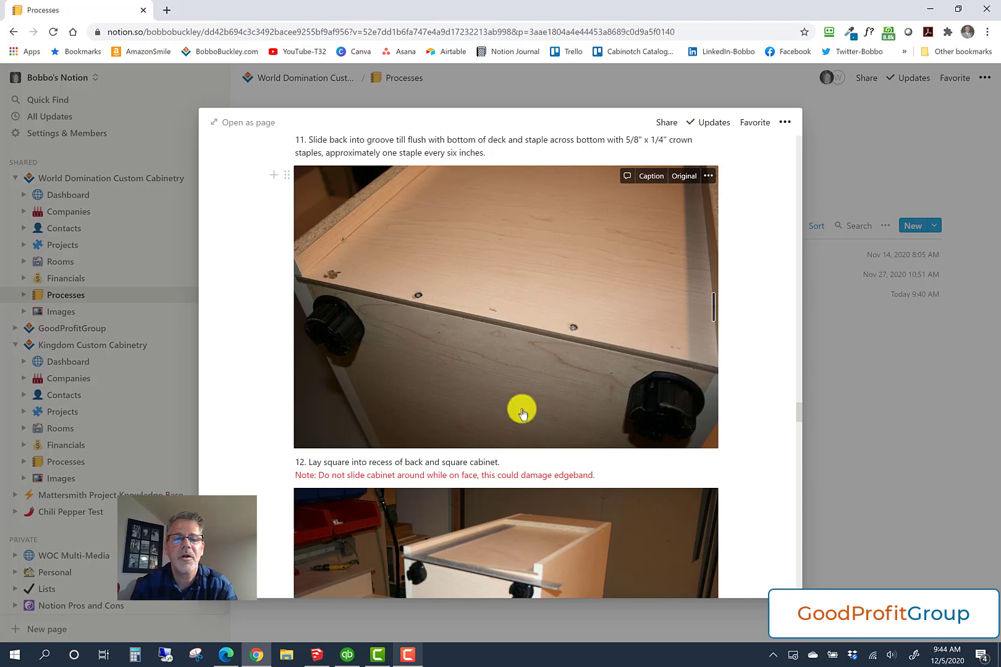
pyautogui.scroll(-3, 512, 440)
pyautogui.scroll(-1, 514, 440)
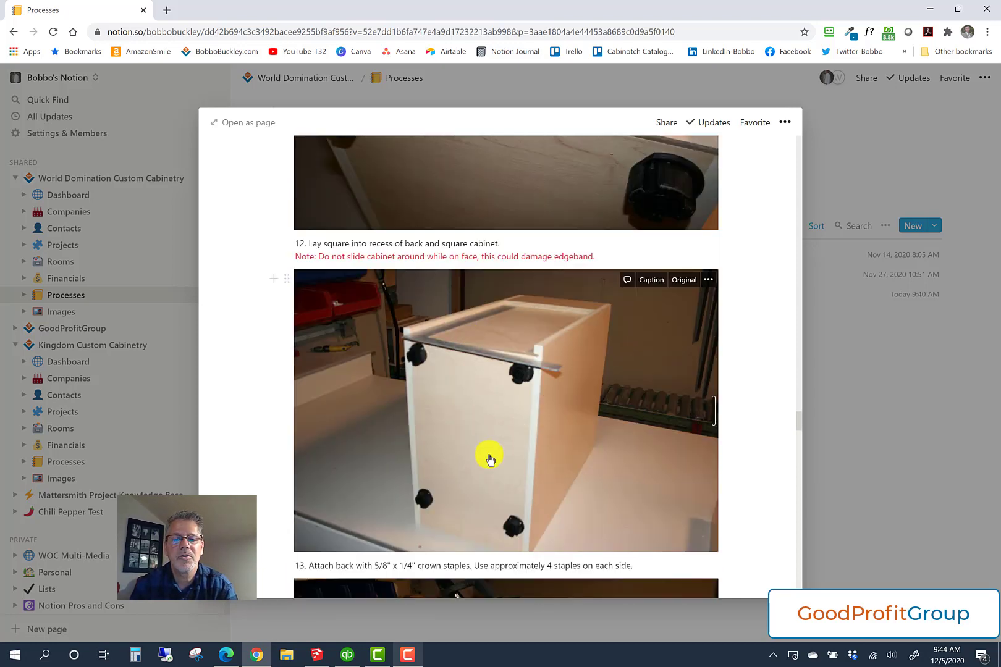
pyautogui.scroll(-5, 488, 457)
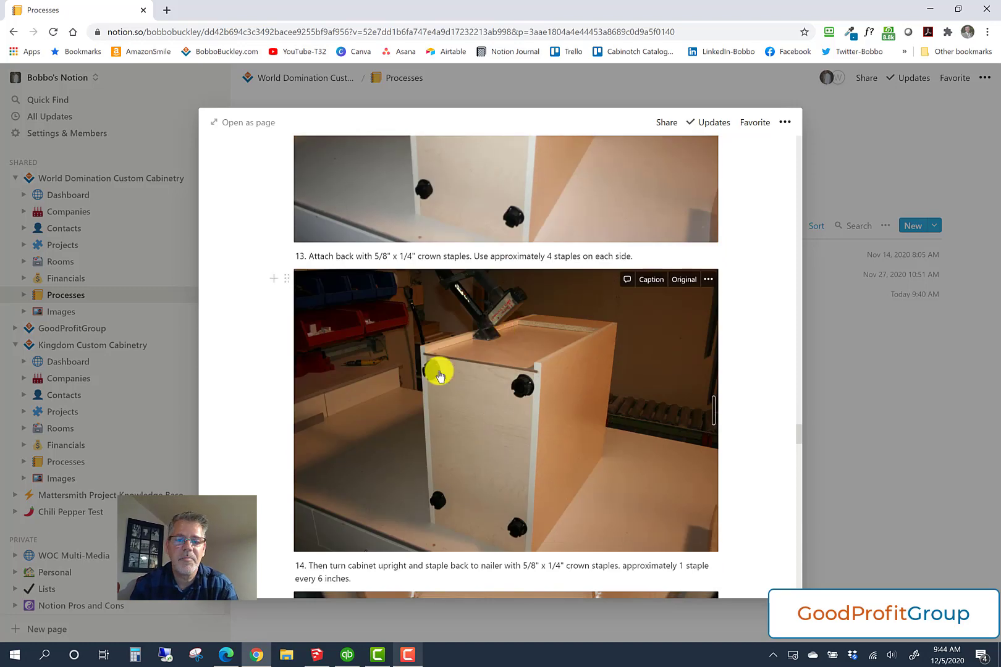
pyautogui.scroll(-5, 487, 487)
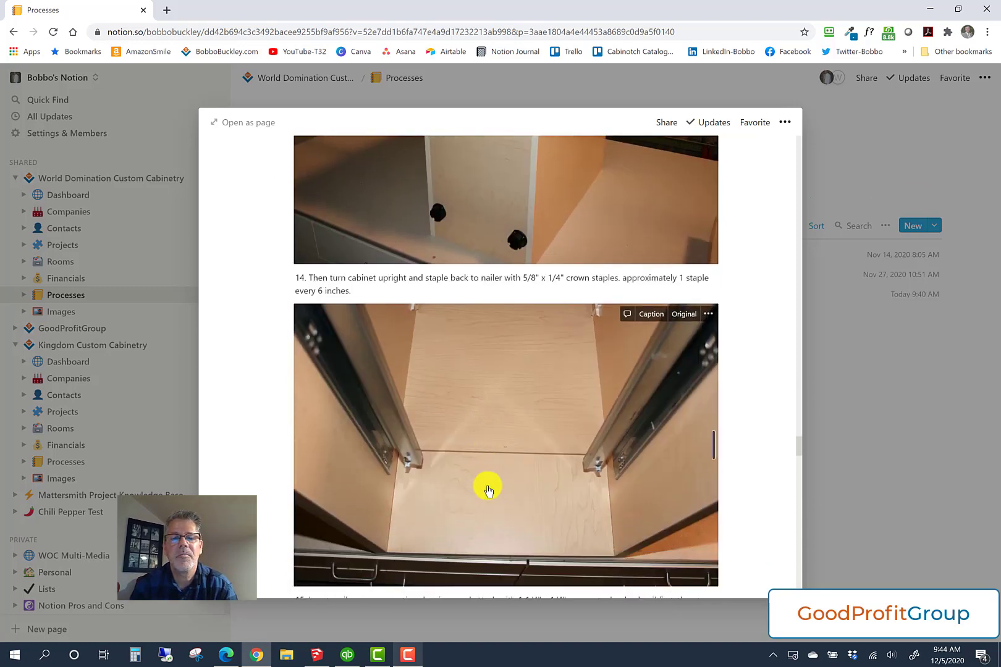
# Look through assembly steps 15 to 20, from attaching rails to placing the cabinet on the conveyor, and the Blind Corner Cabinets introduction
pyautogui.scroll(-9, 503, 430)
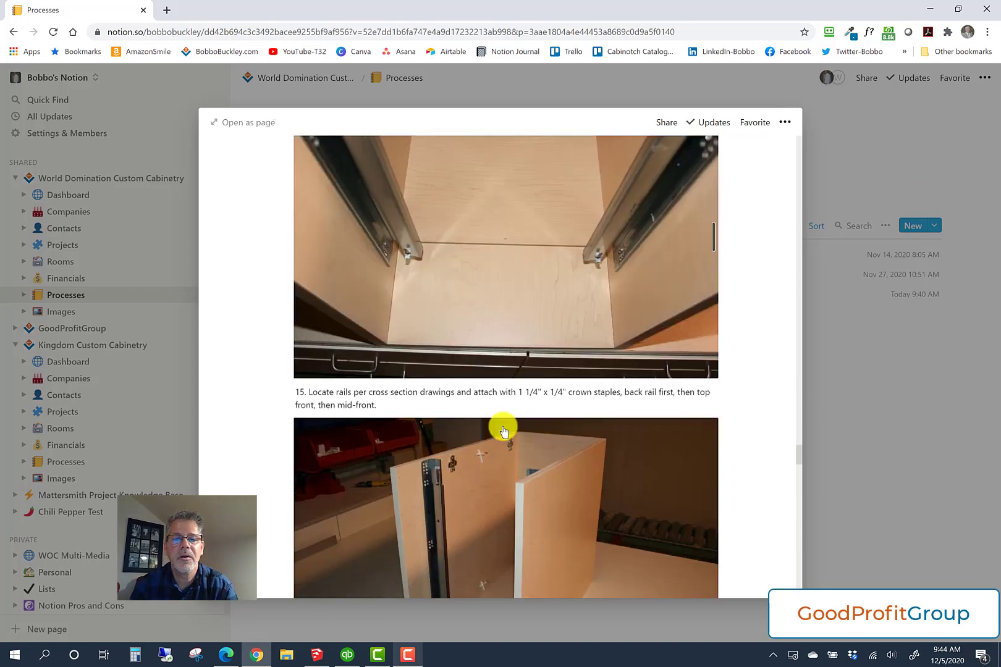
pyautogui.scroll(-6, 503, 431)
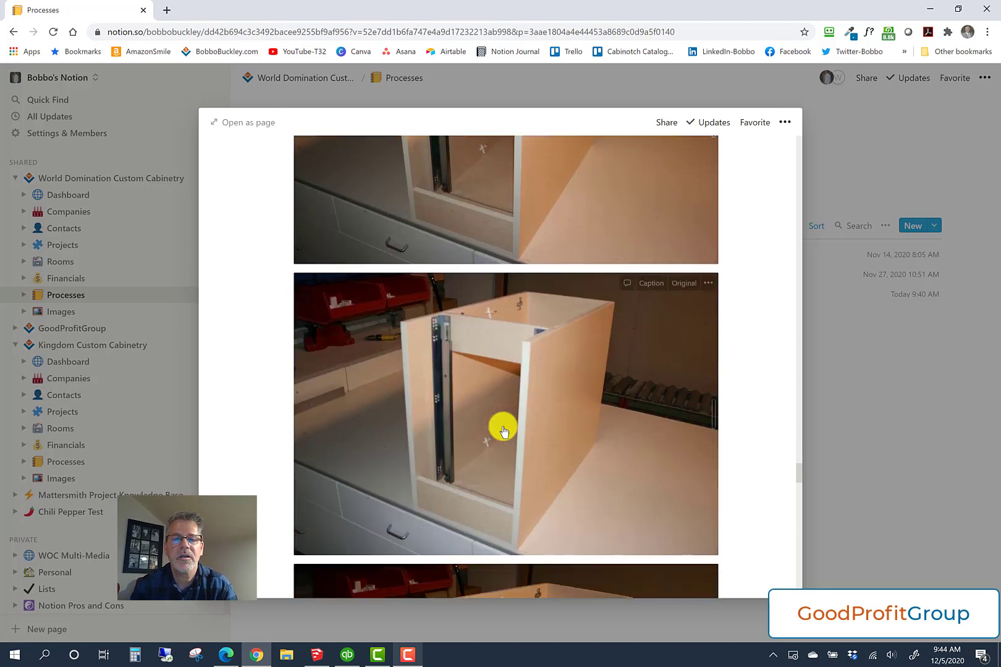
pyautogui.scroll(-6, 503, 430)
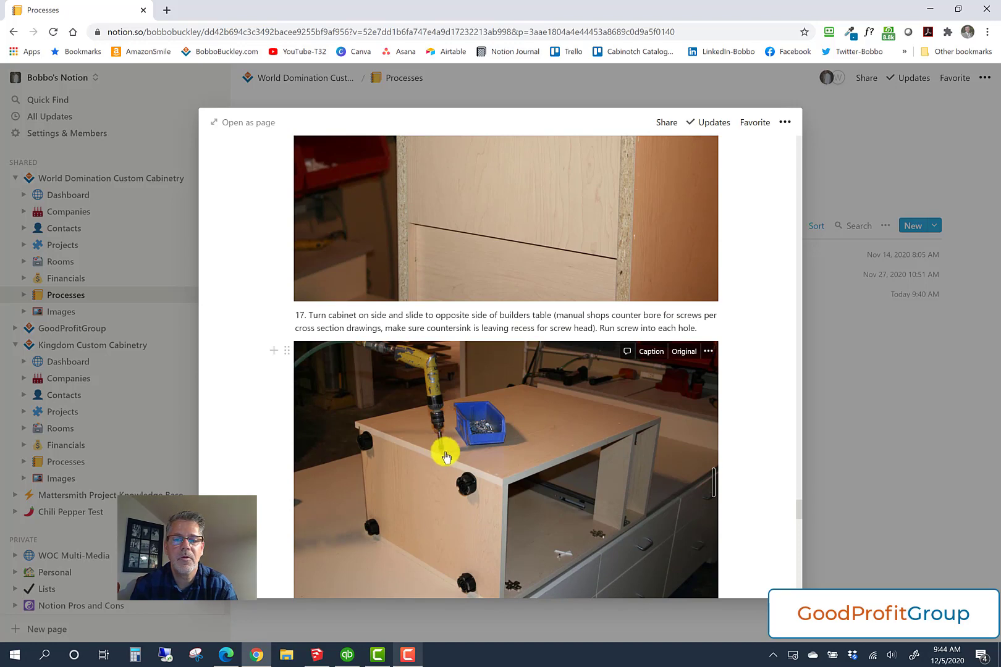
pyautogui.scroll(-6, 476, 460)
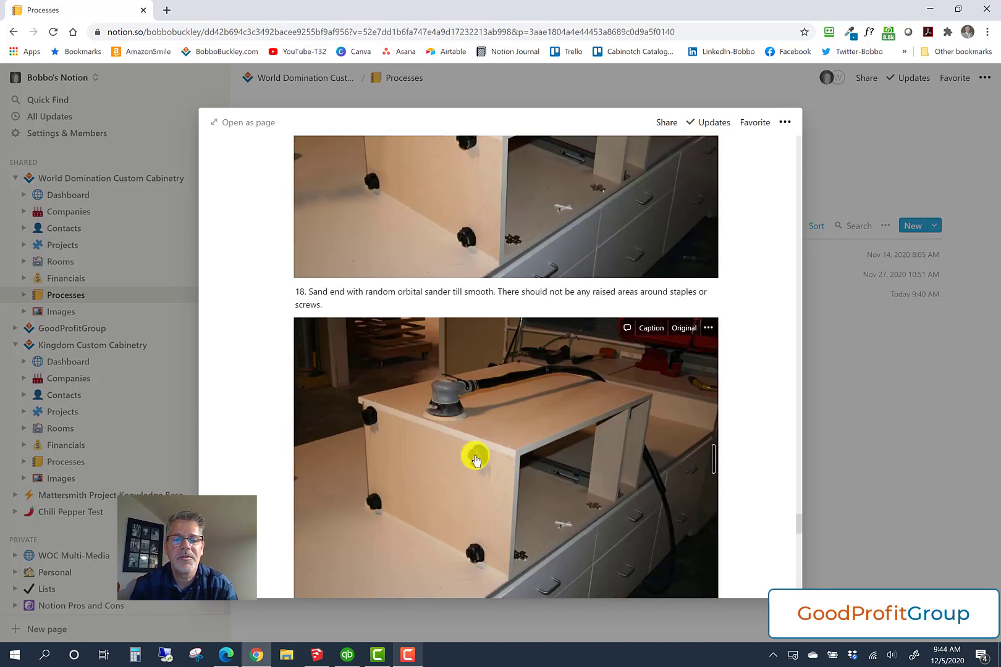
pyautogui.scroll(-6, 486, 494)
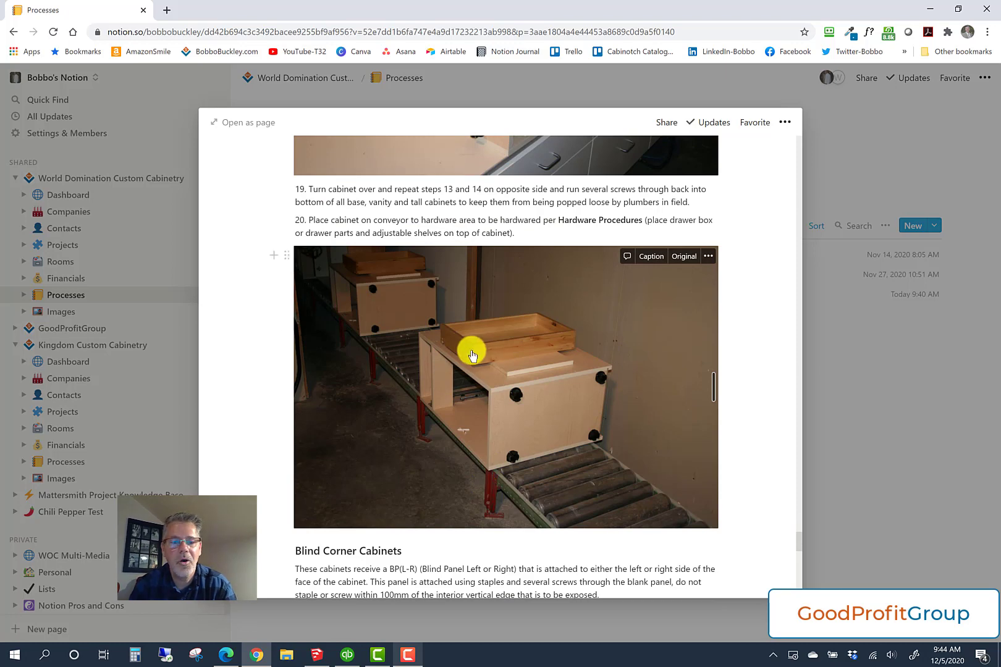
pyautogui.scroll(-3, 472, 355)
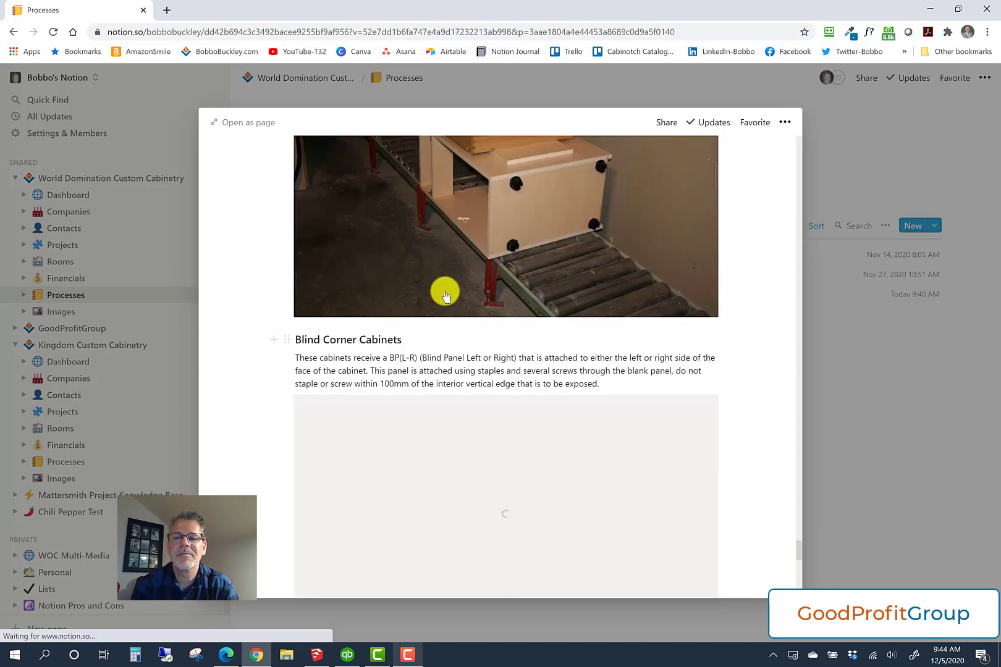
# Return to the Assembly Procedures heading and collapse the Full Access Base and Vanity Cabinet Assembly section
pyautogui.scroll(20, 444, 295)
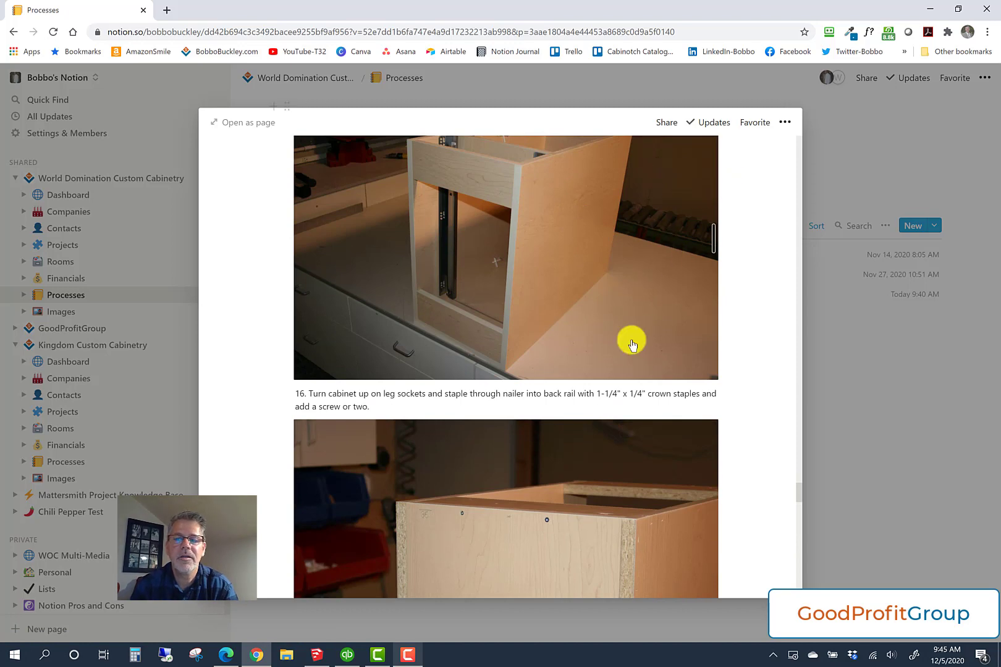
pyautogui.scroll(-5, 630, 340)
pyautogui.scroll(20, 632, 344)
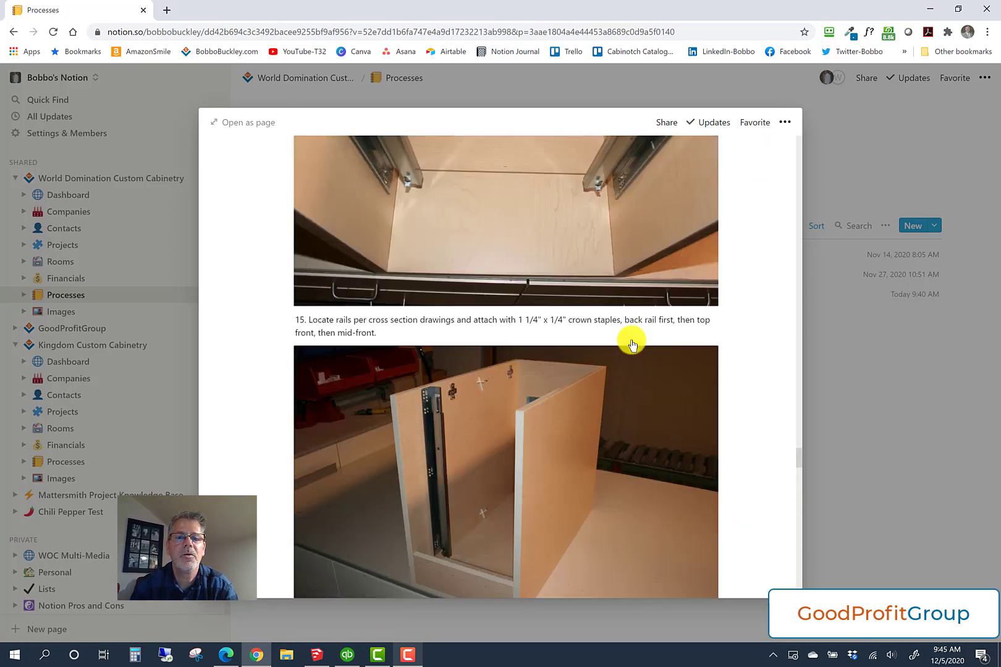
pyautogui.scroll(20, 632, 344)
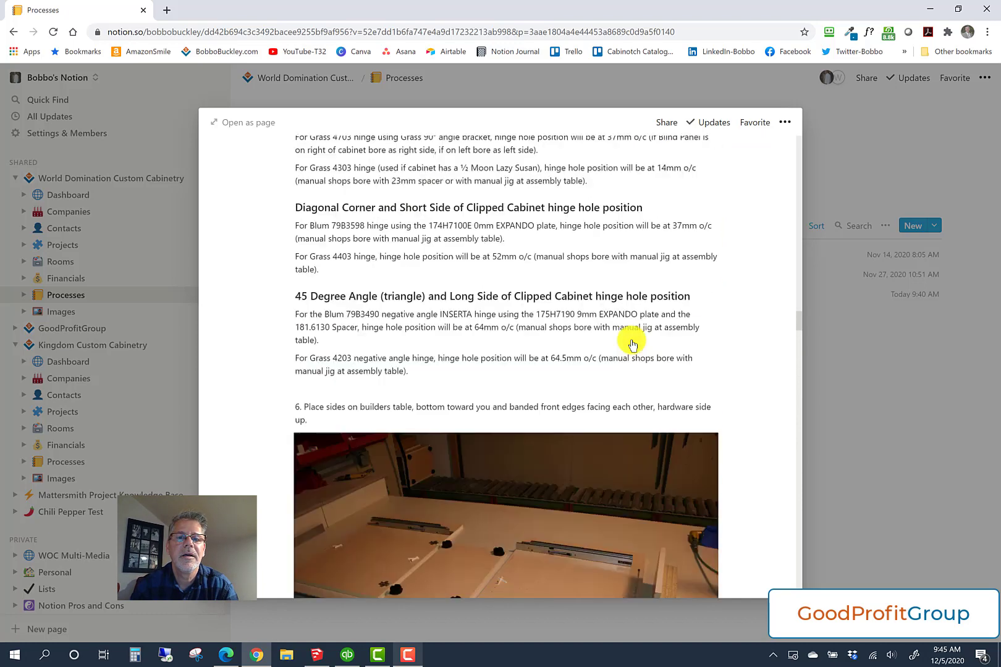
pyautogui.hscroll(2, 631, 344)
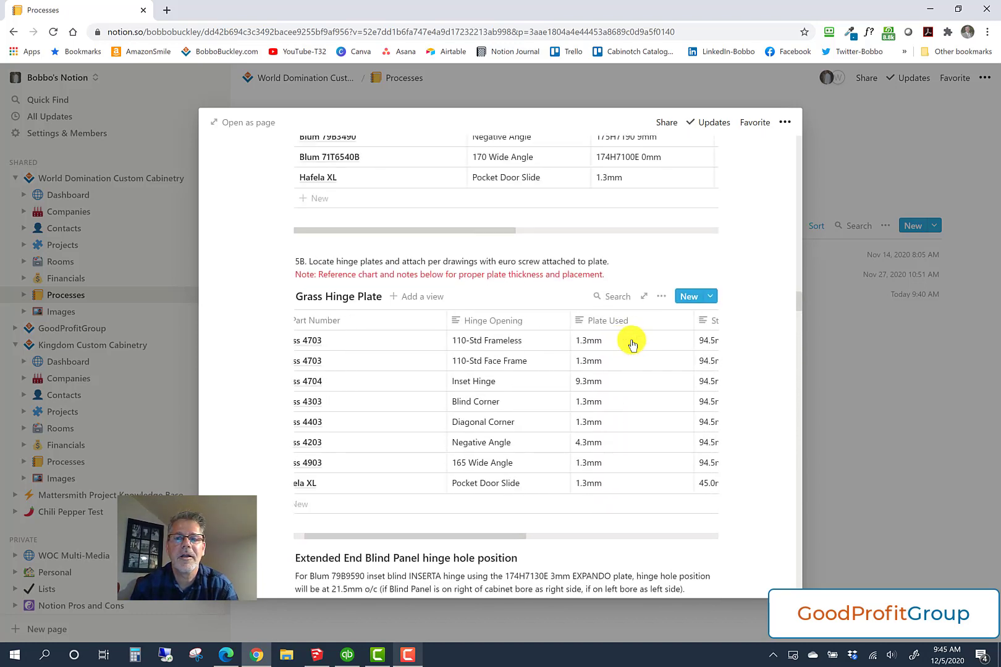
pyautogui.scroll(2, 763, 283)
pyautogui.moveTo(799, 280); pyautogui.dragTo(798, 198)
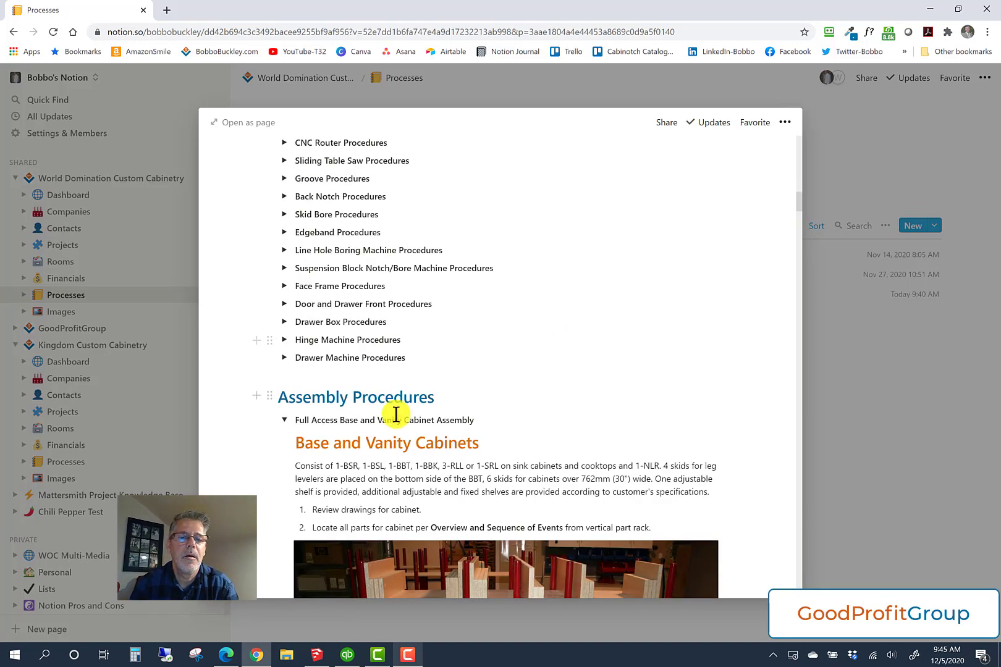
pyautogui.click(283, 421)
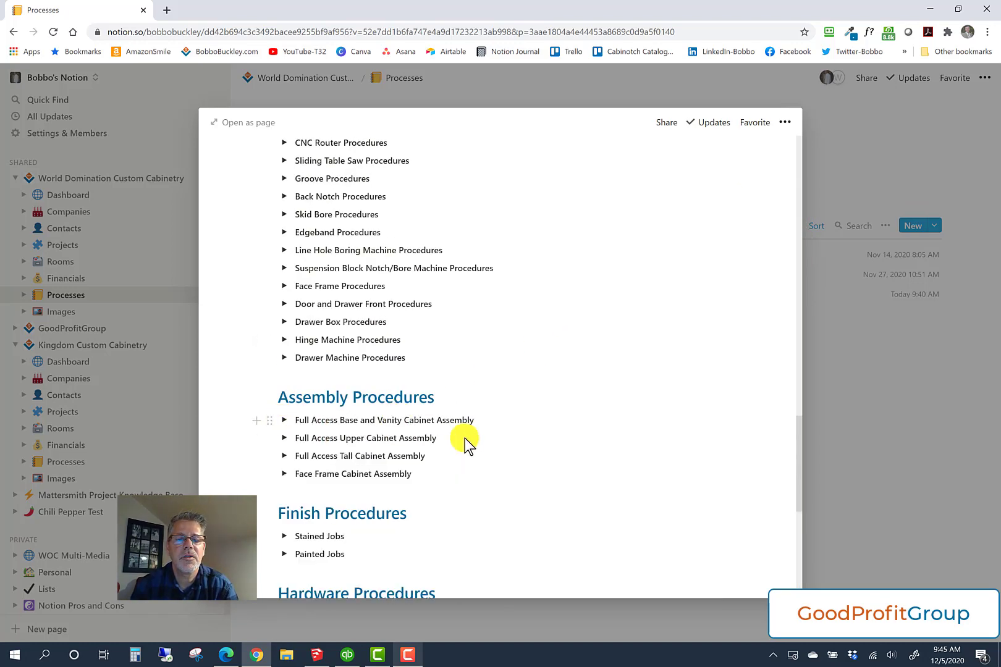
# Expand Full Access Wall and Tall Cabinets under Installation Procedures and review its checklist of hanging and fastening tasks
pyautogui.scroll(-3, 464, 438)
pyautogui.scroll(-1, 445, 395)
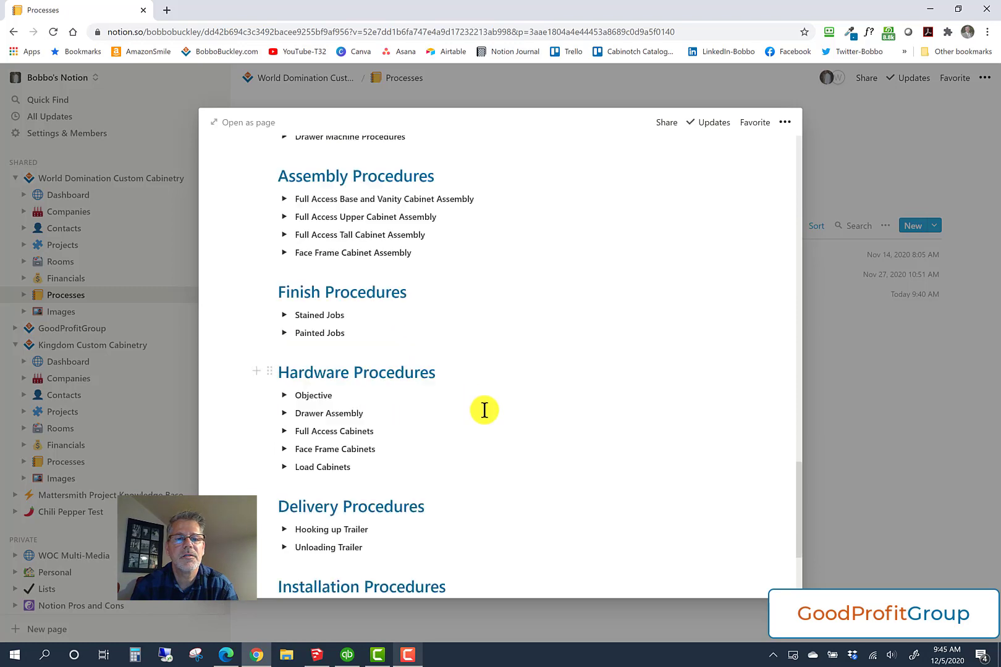
pyautogui.scroll(-1, 484, 407)
pyautogui.scroll(-1, 457, 357)
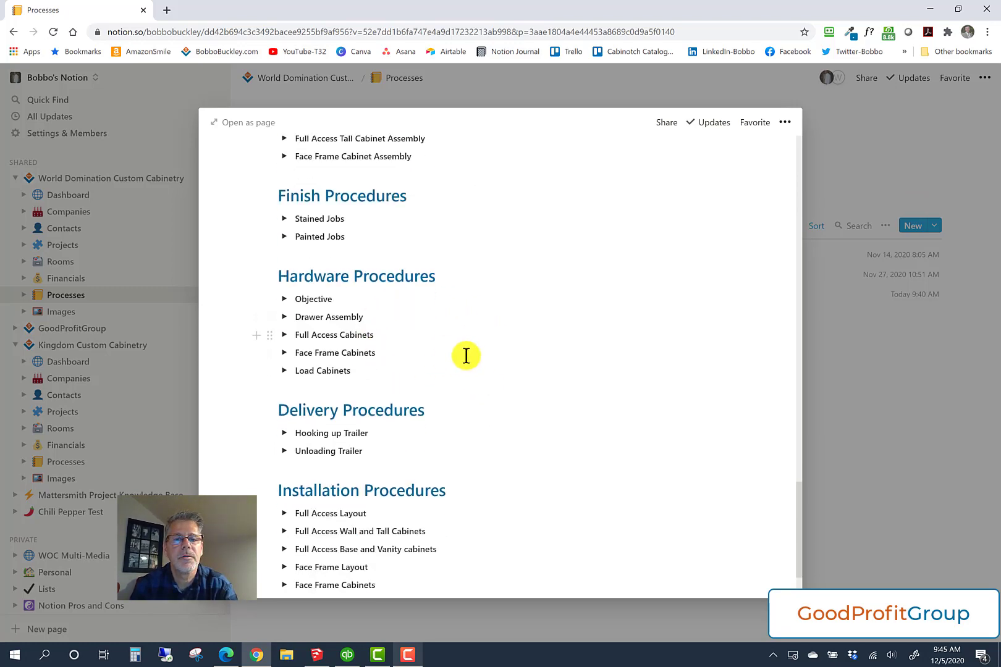
pyautogui.scroll(-2, 466, 356)
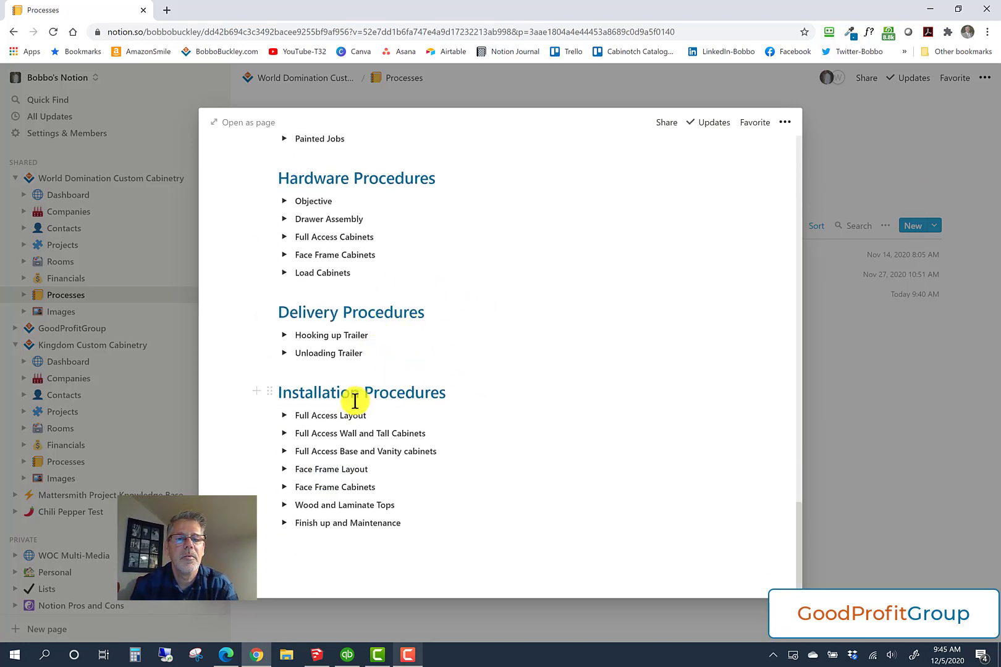
pyautogui.click(283, 436)
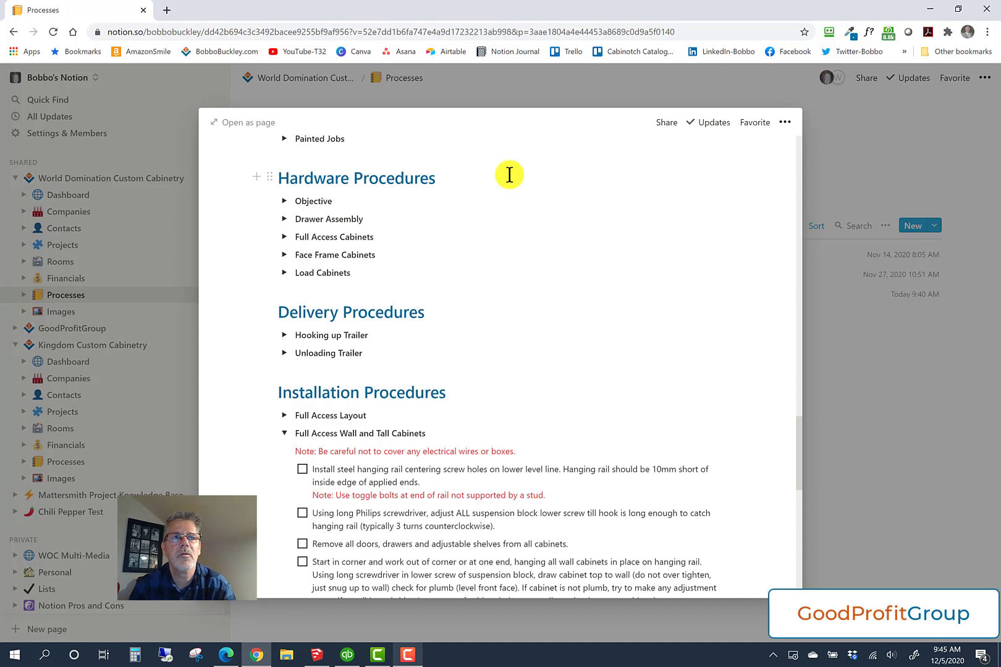
pyautogui.scroll(-2, 509, 175)
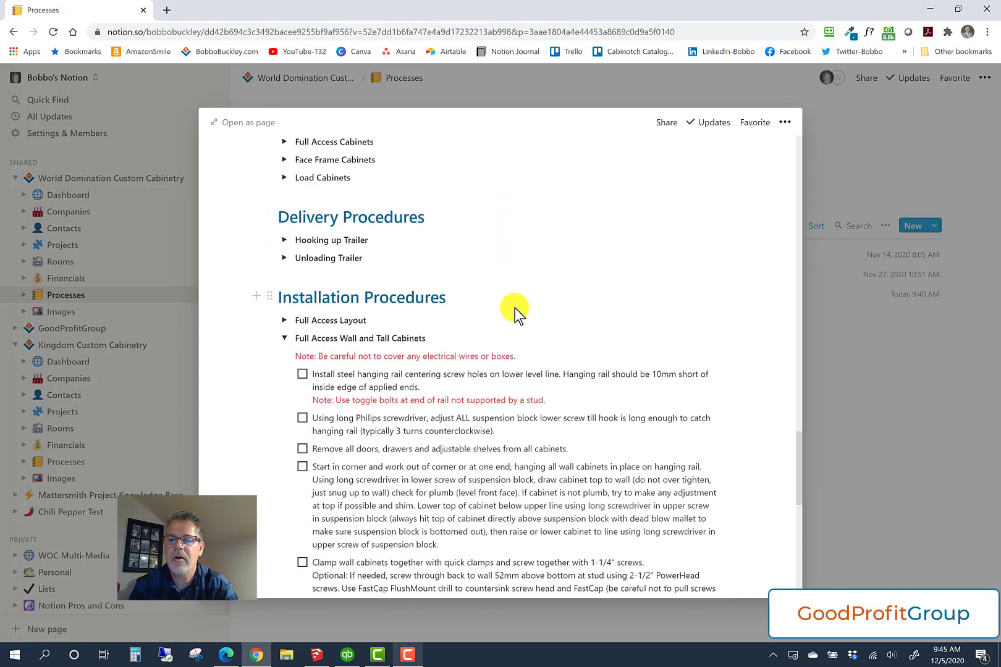
pyautogui.scroll(-2, 534, 367)
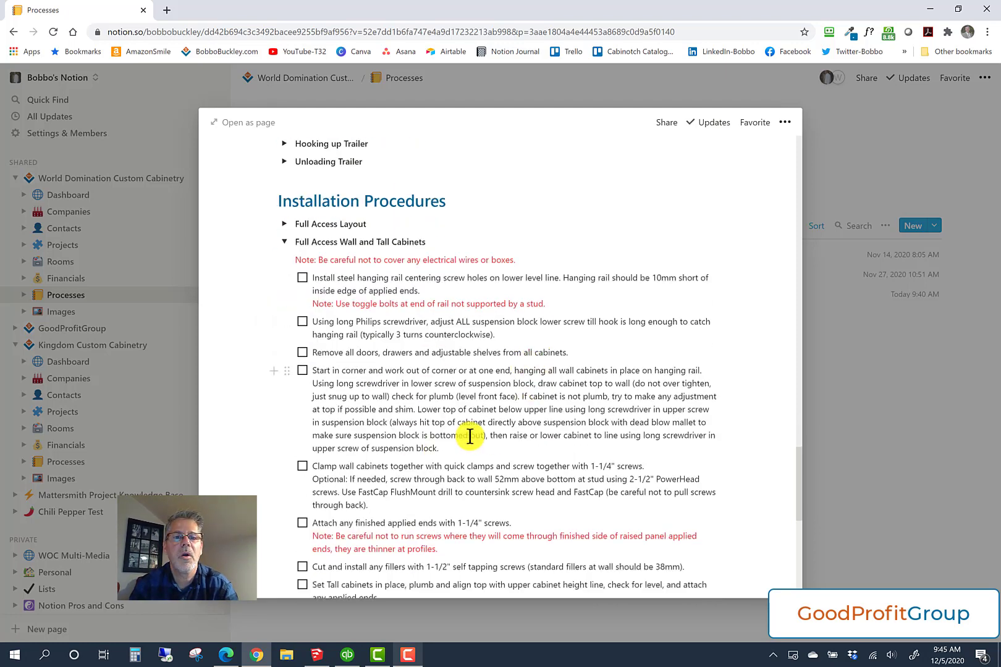
pyautogui.scroll(-3, 469, 436)
pyautogui.scroll(2, 464, 434)
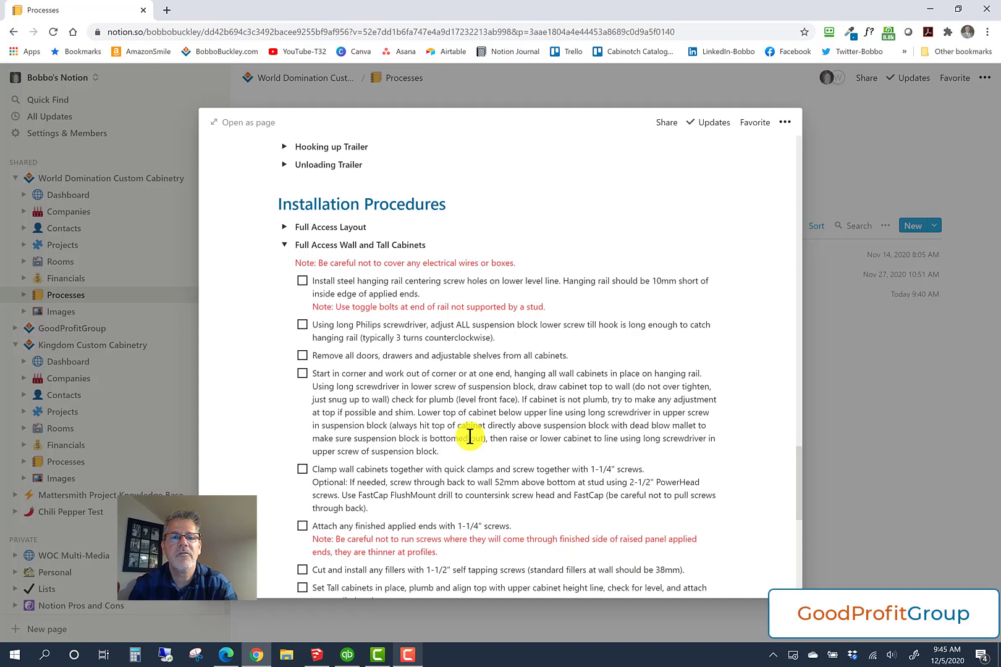
# Check off the first three wall and tall cabinet tasks: hanging rail installation, suspension block adjustment, and door, drawer and shelf removal
pyautogui.click(302, 282)
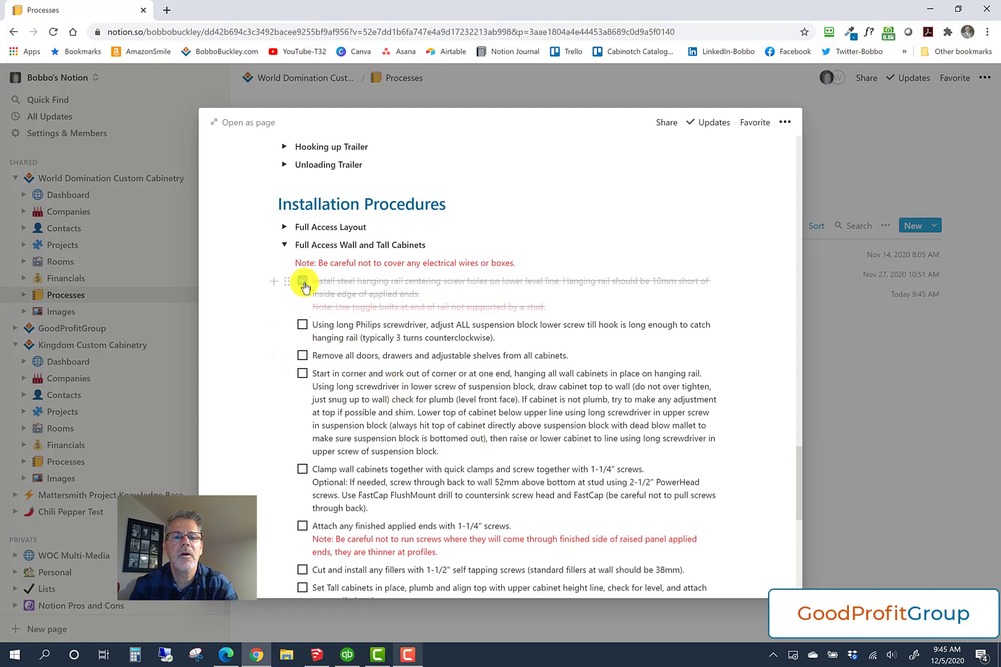
pyautogui.click(302, 326)
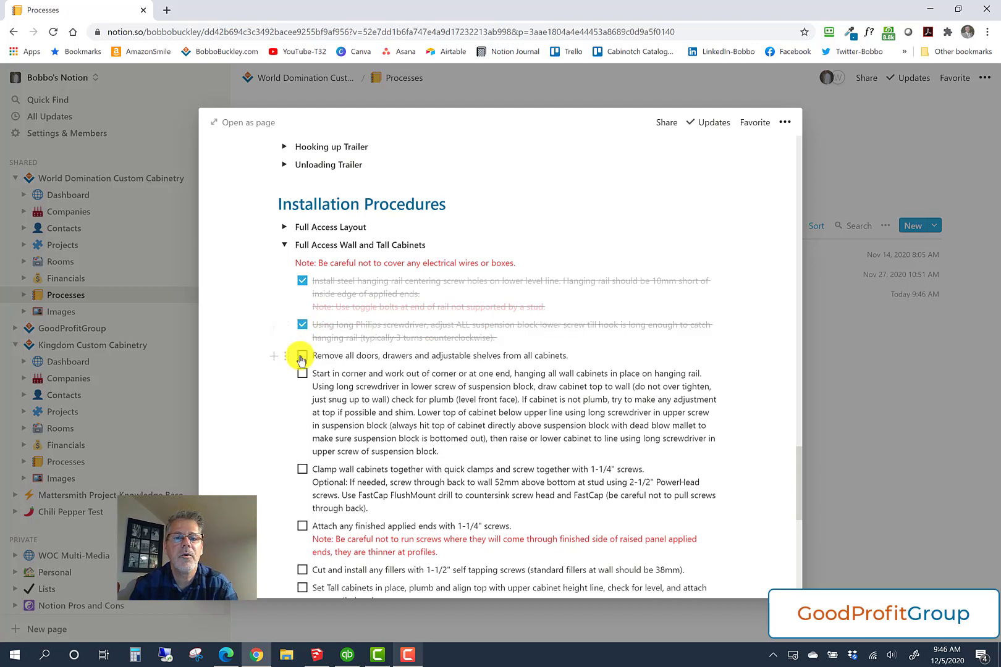
pyautogui.click(302, 356)
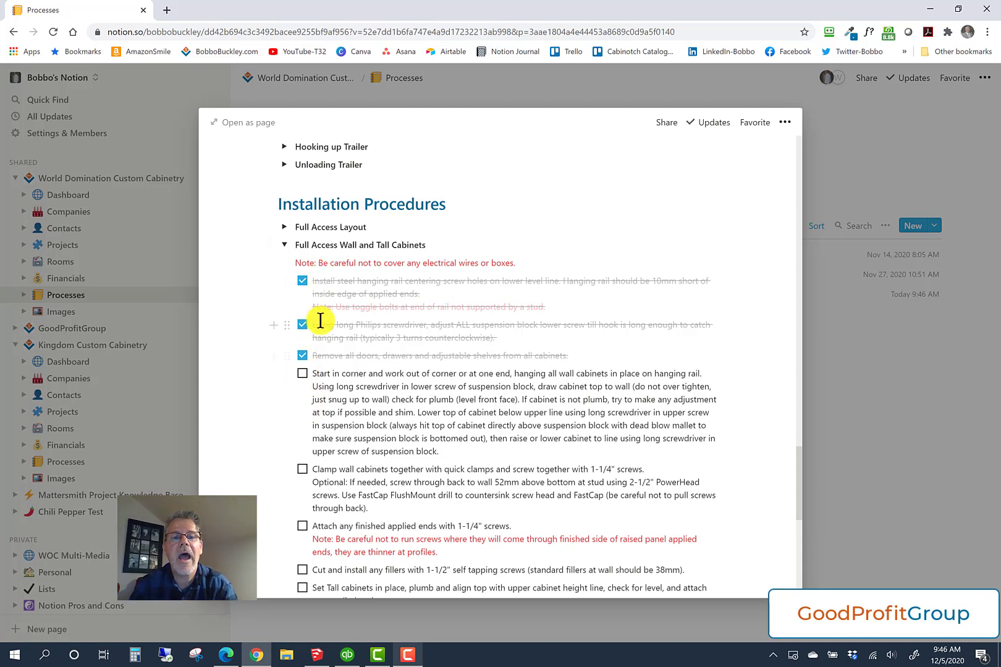
# Uncheck the three completed tasks in the Full Access Wall and Tall Cabinets checklist
pyautogui.click(303, 282)
pyautogui.click(302, 326)
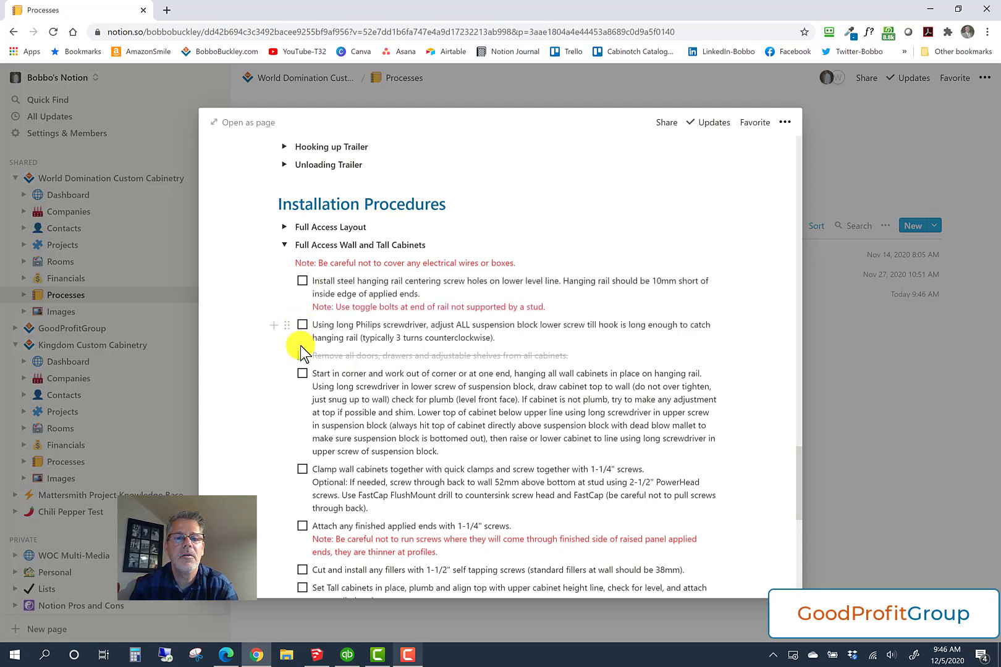
pyautogui.click(302, 357)
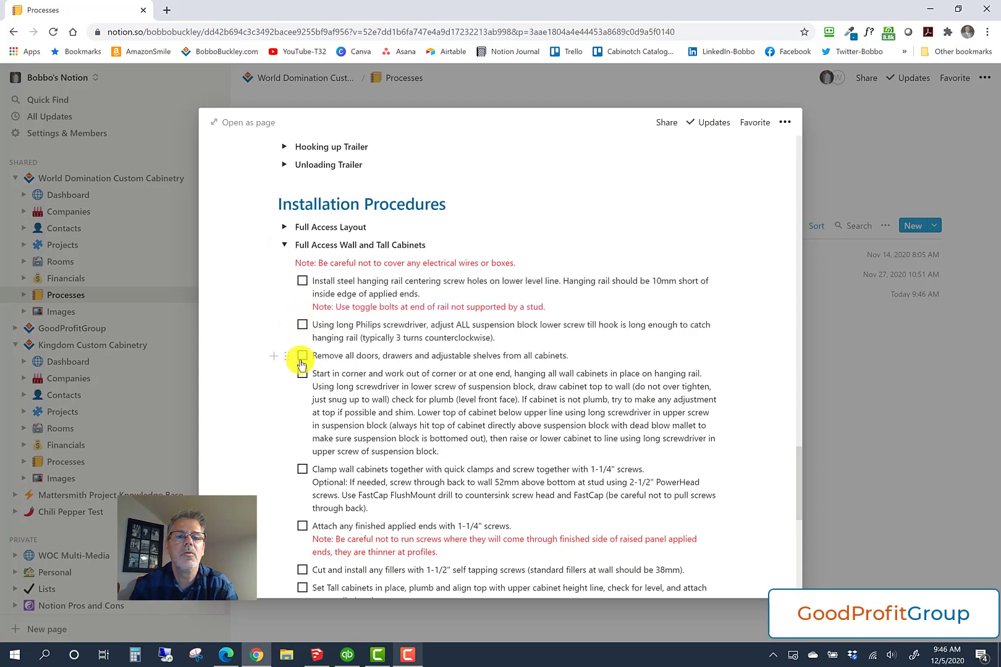
# Collapse the Full Access Wall and Tall Cabinets section and close the Test 1 process page
pyautogui.click(283, 247)
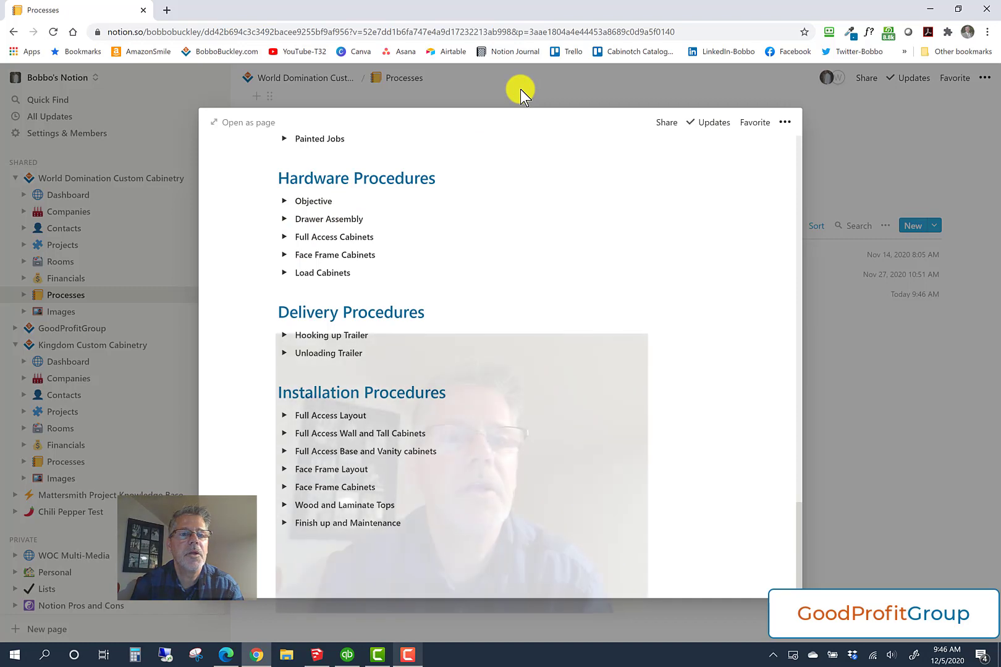
pyautogui.click(520, 90)
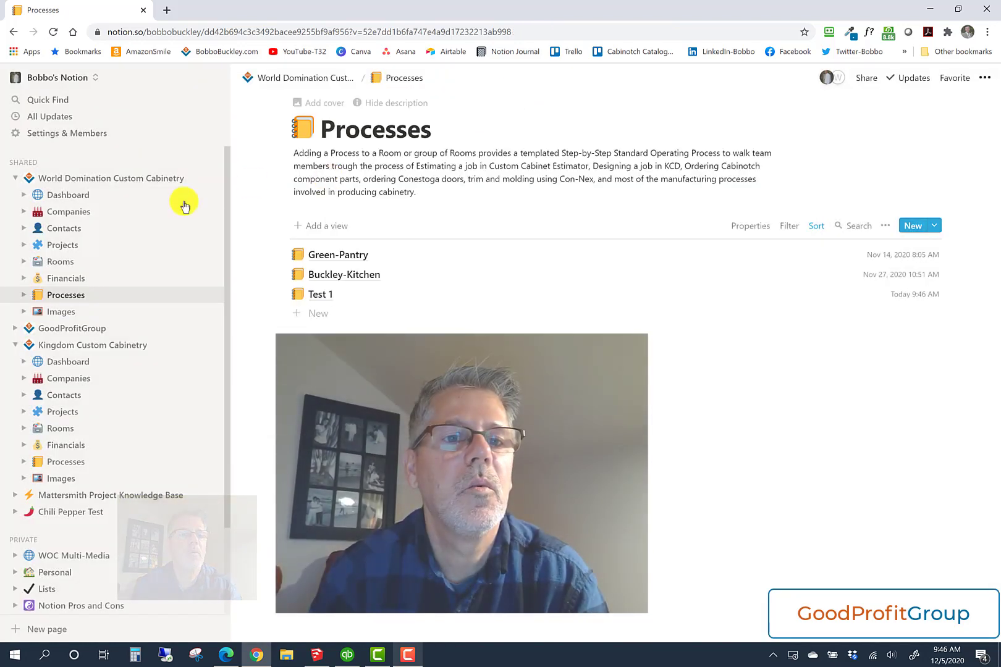